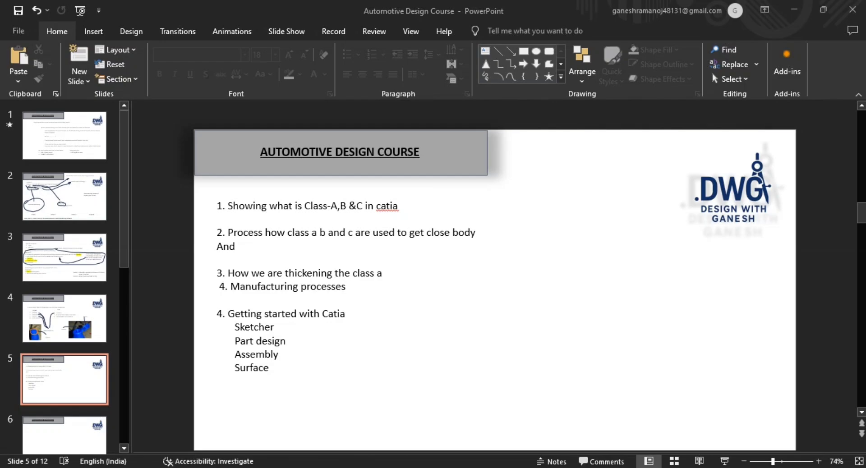
- Capture a blank area of the slide with Snipping Tool and enlarge its window into a wide white drawing canvas
click(613, 146)
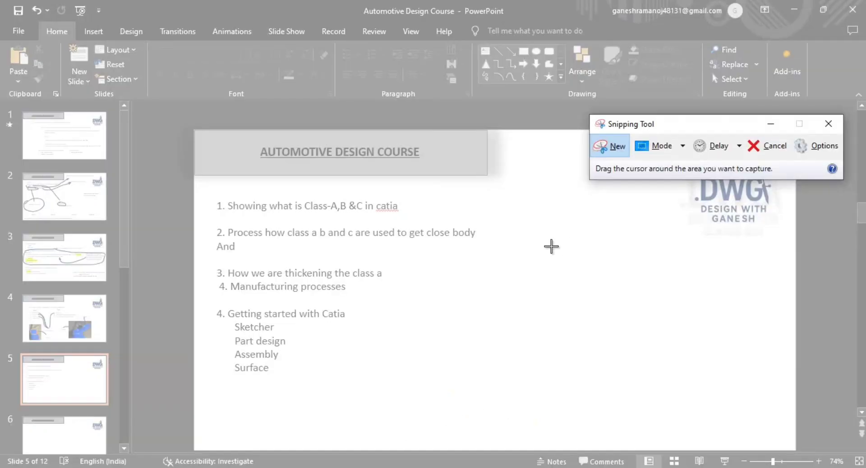
drag(544, 246, 721, 389)
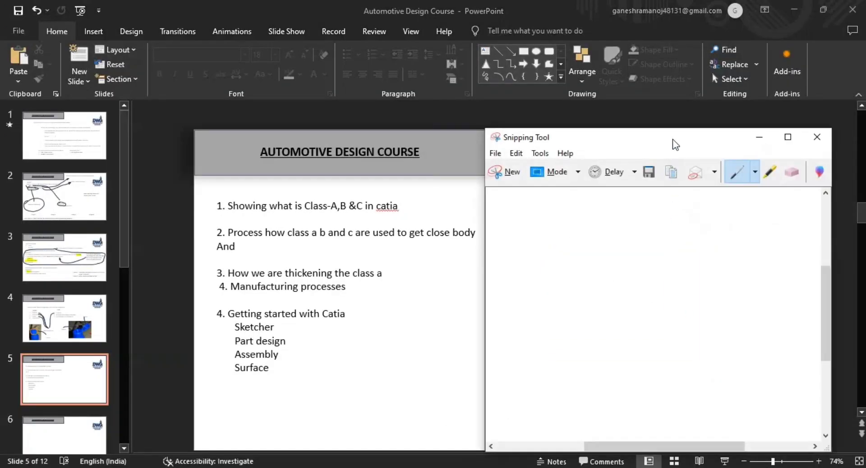
drag(676, 145, 494, 51)
drag(652, 205, 779, 211)
drag(573, 360, 563, 412)
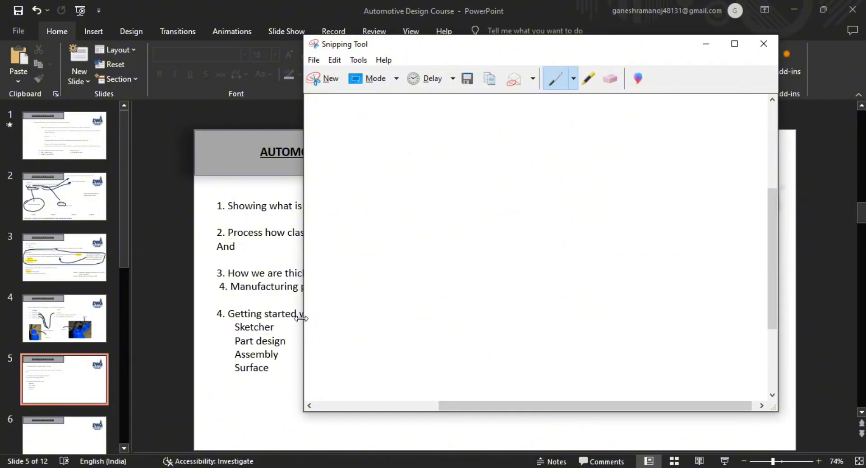
drag(301, 315, 197, 304)
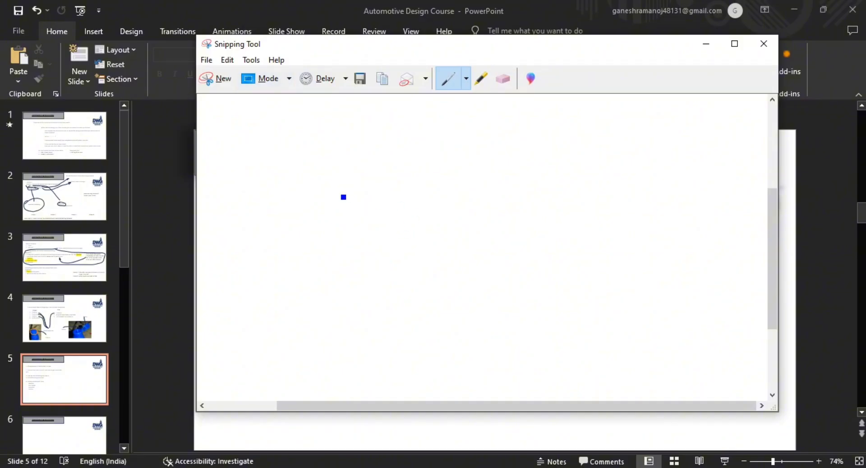
mouse_move(340, 194)
mouse_down()
mouse_move(495, 195)
mouse_move(513, 293)
mouse_up()
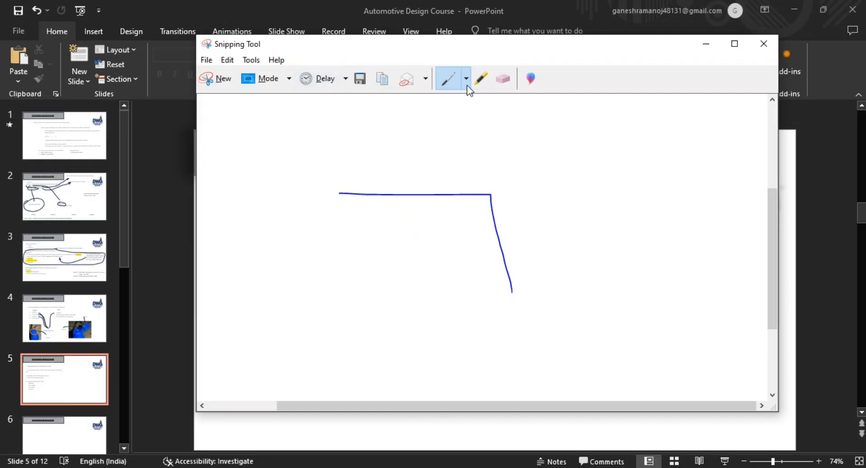
click(503, 80)
click(450, 195)
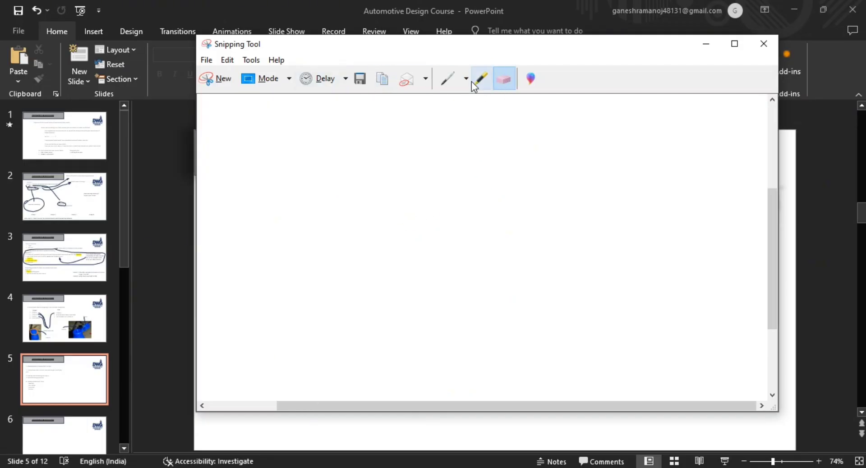
- Draw a large rectangle with a small box inside its left edge and two boxes attached at its right corners
click(448, 80)
mouse_move(408, 168)
mouse_down()
mouse_move(466, 169)
mouse_move(586, 234)
mouse_up()
mouse_move(414, 235)
mouse_down()
mouse_move(439, 244)
mouse_move(587, 240)
mouse_up()
mouse_move(405, 187)
mouse_down()
mouse_move(424, 189)
mouse_move(441, 223)
mouse_move(416, 223)
mouse_up()
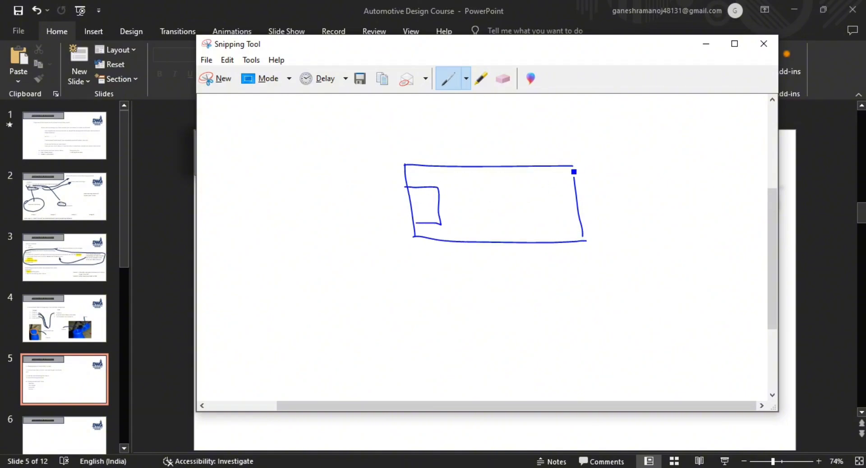
mouse_move(574, 168)
mouse_down()
mouse_move(650, 172)
mouse_move(650, 196)
mouse_move(576, 195)
mouse_move(529, 224)
mouse_move(536, 254)
mouse_move(594, 231)
mouse_move(587, 218)
mouse_move(519, 234)
mouse_up()
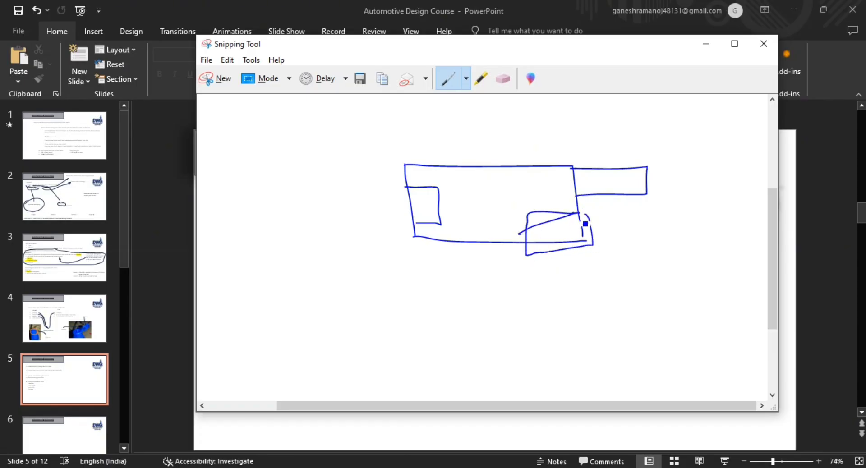
- Hatch the lower-right and left boxes of the rectangle sketch and retrace their outlines
drag(582, 222, 556, 244)
mouse_move(426, 189)
mouse_down()
mouse_move(416, 207)
mouse_move(436, 212)
mouse_up()
mouse_move(574, 170)
mouse_down()
mouse_move(644, 165)
mouse_move(644, 179)
mouse_up()
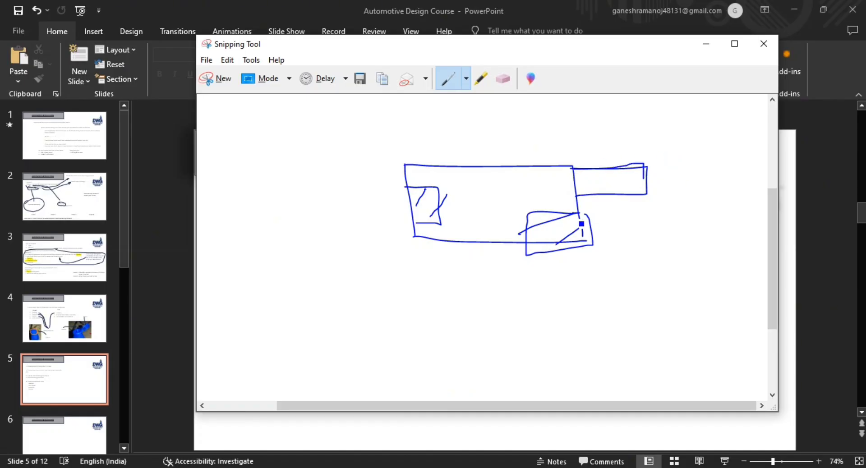
mouse_move(583, 217)
mouse_down()
mouse_move(527, 225)
mouse_move(527, 243)
mouse_move(583, 243)
mouse_move(554, 231)
mouse_move(579, 218)
mouse_up()
drag(558, 228, 560, 236)
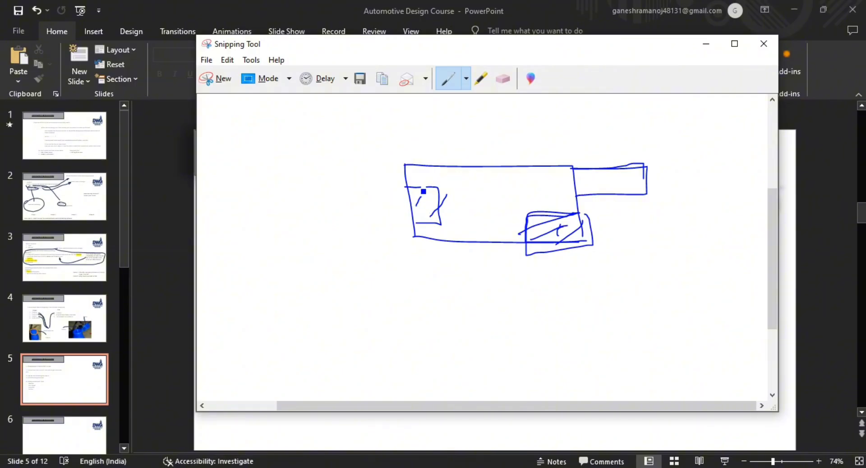
mouse_move(412, 186)
mouse_down()
mouse_move(438, 186)
mouse_move(437, 225)
mouse_move(417, 230)
mouse_move(410, 190)
mouse_move(411, 221)
mouse_move(447, 226)
mouse_move(447, 188)
mouse_move(403, 187)
mouse_move(443, 195)
mouse_move(441, 220)
mouse_up()
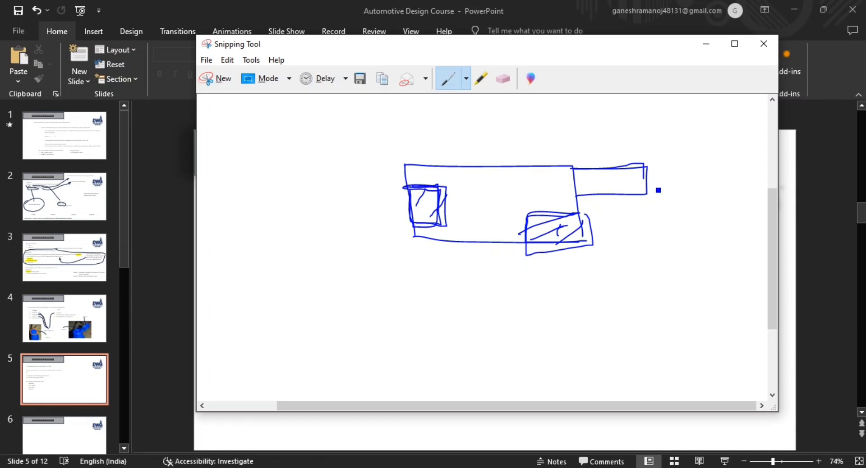
- Erase every stroke of the rectangle-and-boxes sketch from the snip
click(504, 79)
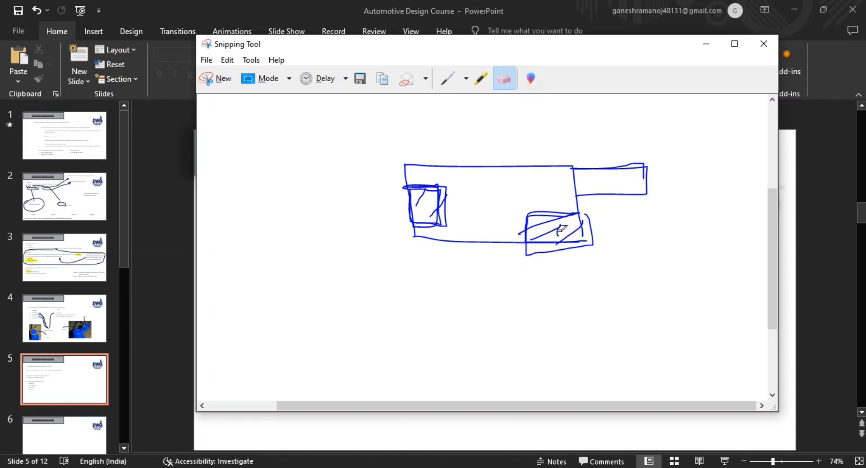
mouse_move(576, 201)
mouse_down()
mouse_move(560, 221)
mouse_move(576, 223)
mouse_move(580, 193)
mouse_move(610, 192)
mouse_up()
click(630, 163)
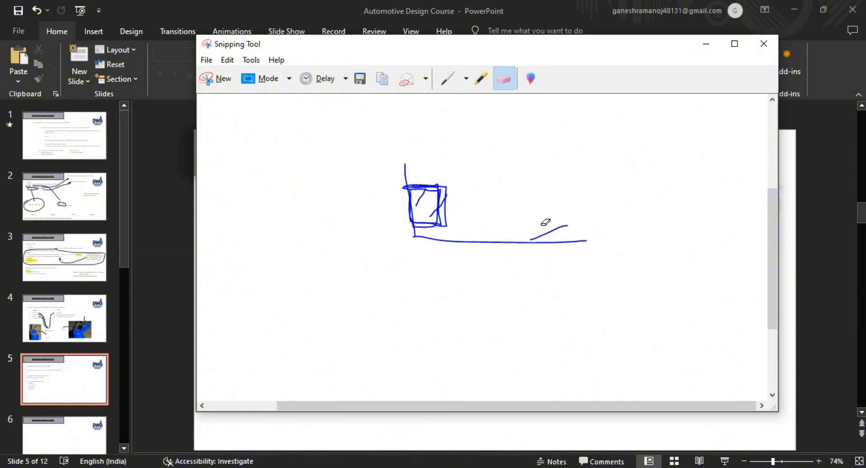
click(552, 233)
click(535, 241)
click(448, 194)
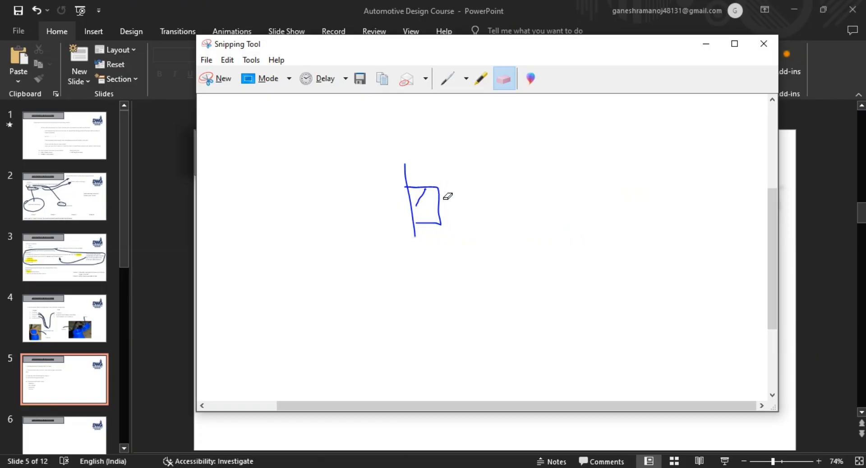
click(443, 196)
click(412, 188)
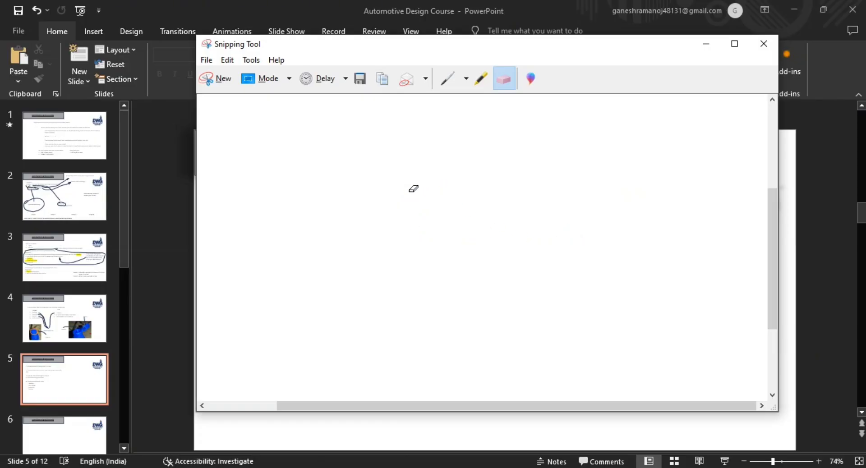
- Draw an isometric box with the pen: a diamond-shaped base, four vertical edges and a matching top outline
click(446, 82)
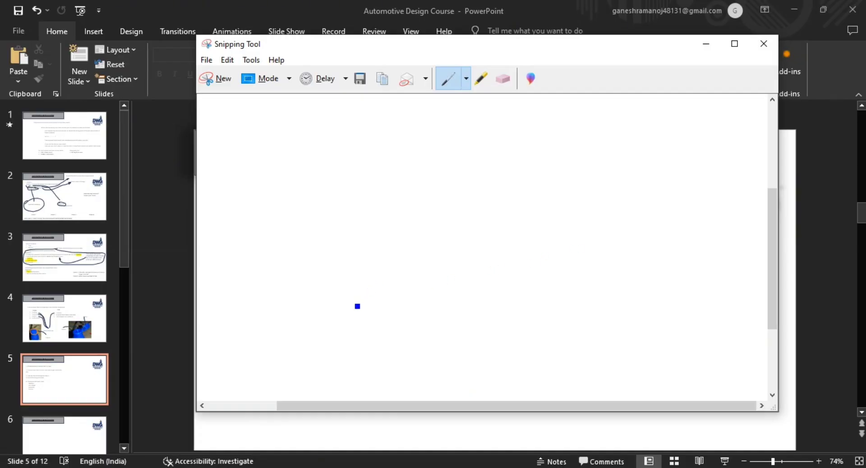
mouse_move(364, 315)
mouse_down()
mouse_move(458, 255)
mouse_move(555, 304)
mouse_up()
mouse_move(369, 315)
mouse_down()
mouse_move(460, 364)
mouse_move(558, 306)
mouse_up()
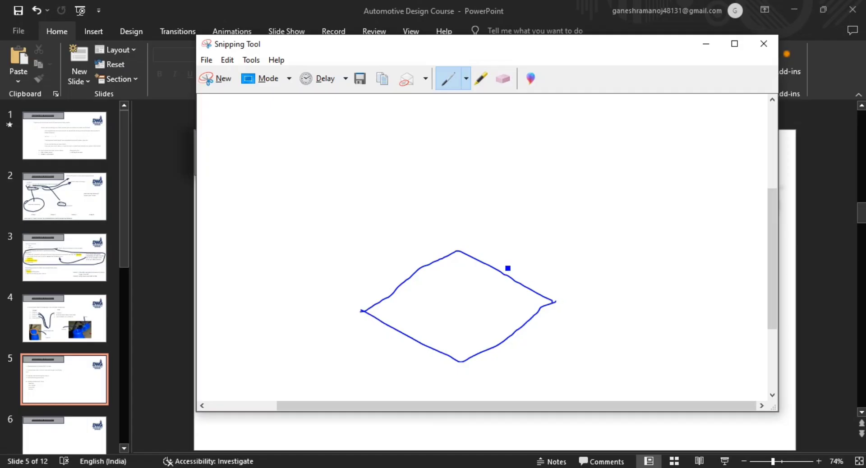
drag(460, 252, 459, 208)
drag(560, 297, 554, 260)
drag(463, 362, 460, 319)
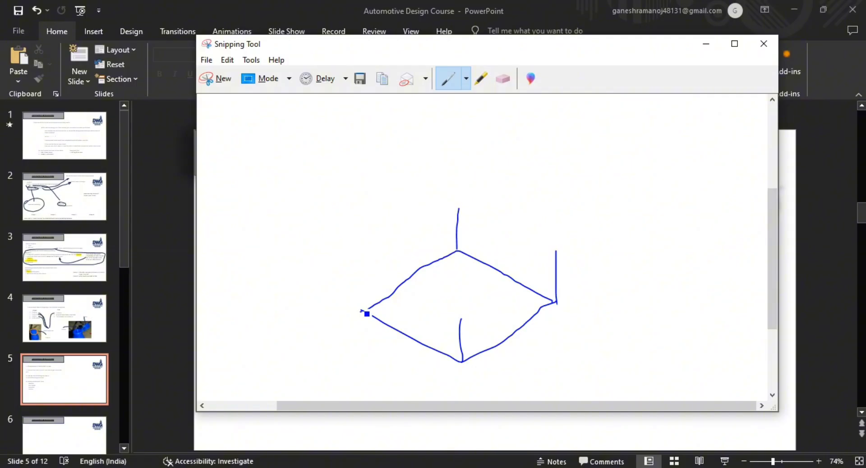
mouse_move(367, 314)
mouse_down()
mouse_move(367, 276)
mouse_move(446, 220)
mouse_move(483, 222)
mouse_move(551, 265)
mouse_up()
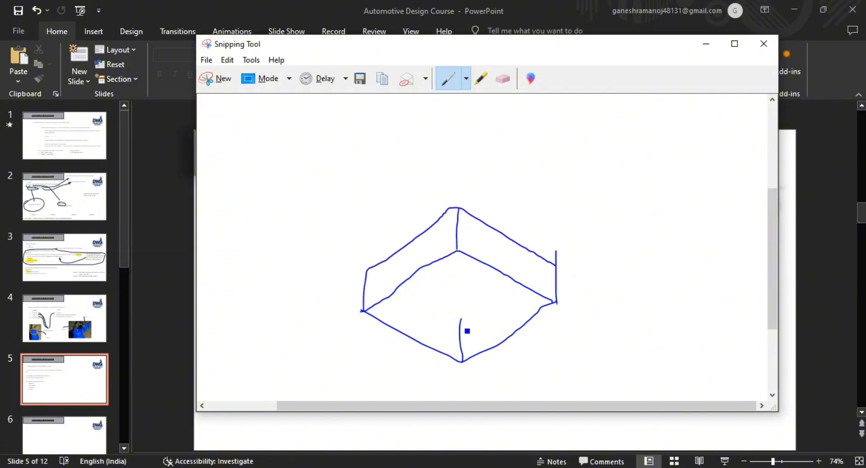
drag(460, 321, 564, 266)
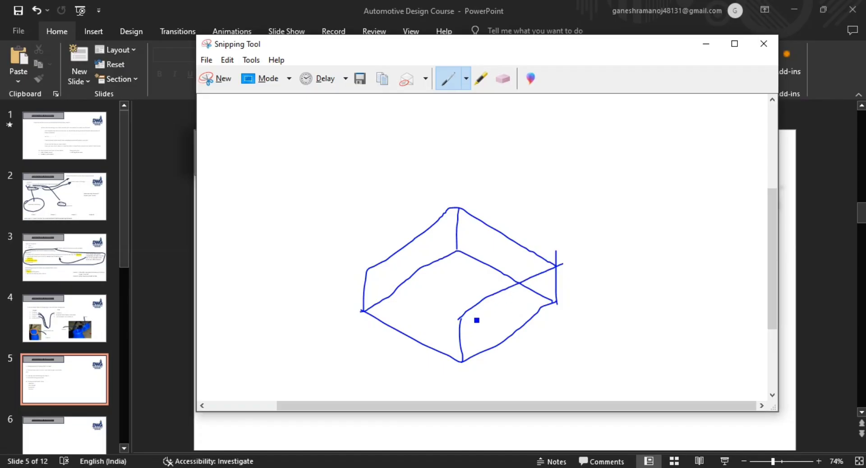
drag(461, 318, 368, 273)
- Retrace the box's base outline and label it "sketch" with an arrow pointing to its lower-right edge
mouse_move(466, 364)
mouse_down()
mouse_move(559, 305)
mouse_move(459, 254)
mouse_move(367, 314)
mouse_move(464, 361)
mouse_up()
mouse_move(533, 332)
mouse_down()
mouse_move(541, 352)
mouse_move(609, 364)
mouse_up()
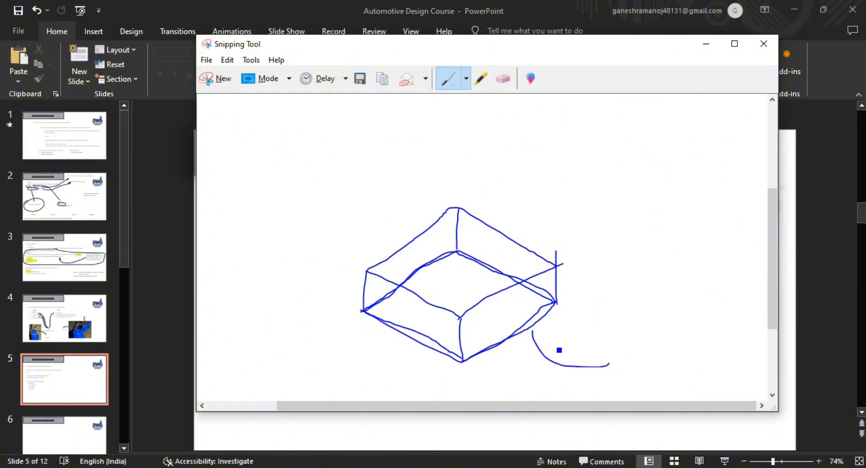
drag(534, 335, 536, 344)
drag(601, 349, 589, 358)
mouse_move(616, 354)
mouse_down()
mouse_move(638, 348)
mouse_move(653, 360)
mouse_up()
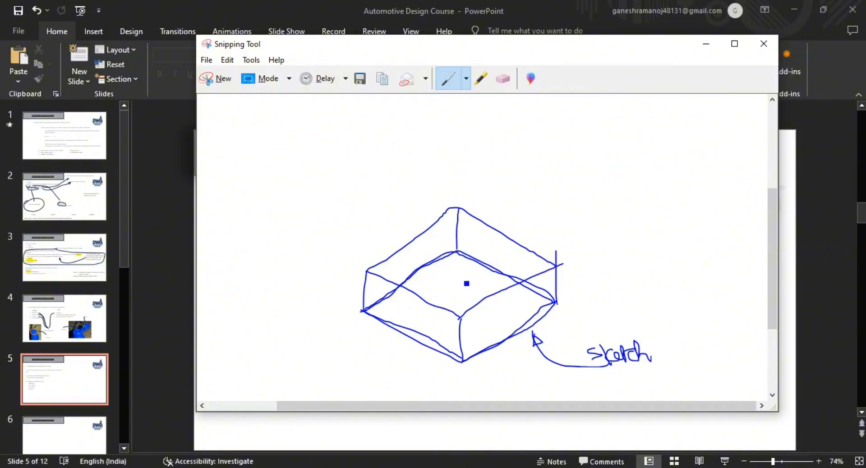
- Point an arrow at the box's raised volume and label it "3D feature"
drag(459, 235, 601, 197)
mouse_move(475, 235)
mouse_down()
mouse_move(456, 238)
mouse_move(469, 242)
mouse_up()
mouse_move(598, 181)
mouse_down()
mouse_move(611, 187)
mouse_move(601, 191)
mouse_move(629, 184)
mouse_move(619, 191)
mouse_up()
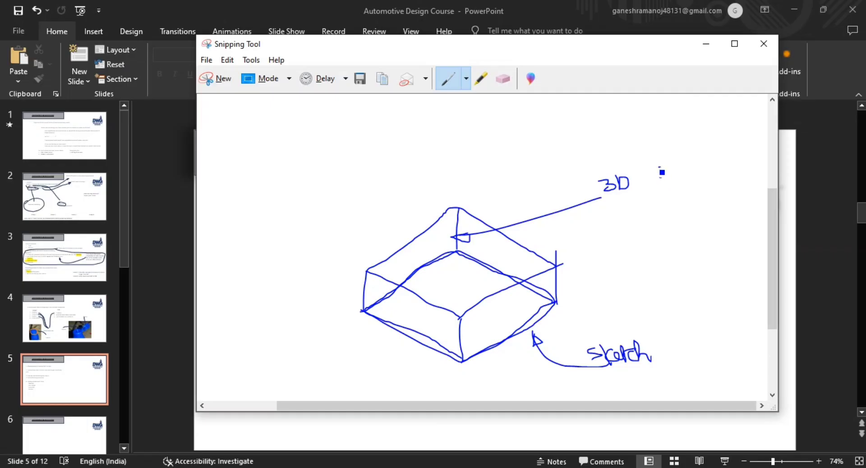
drag(660, 168, 669, 217)
mouse_move(642, 184)
mouse_down()
mouse_move(677, 189)
mouse_move(682, 180)
mouse_move(690, 185)
mouse_move(720, 178)
mouse_up()
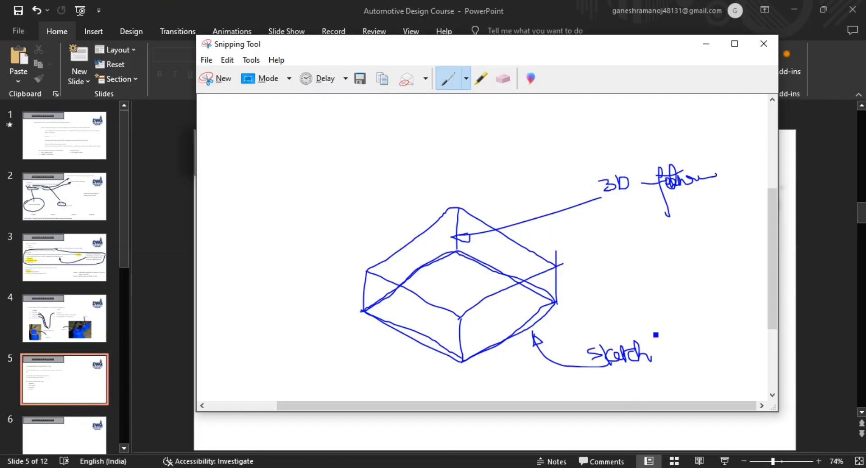
- Circle the "sketch" label with a lead line, underline the "3D feature" label, and close the snip without saving
mouse_move(589, 336)
mouse_down()
mouse_move(693, 366)
mouse_move(580, 356)
mouse_up()
mouse_move(685, 342)
mouse_down()
mouse_move(703, 342)
mouse_move(713, 292)
mouse_up()
drag(672, 177, 671, 155)
drag(672, 220, 721, 201)
drag(699, 218, 731, 219)
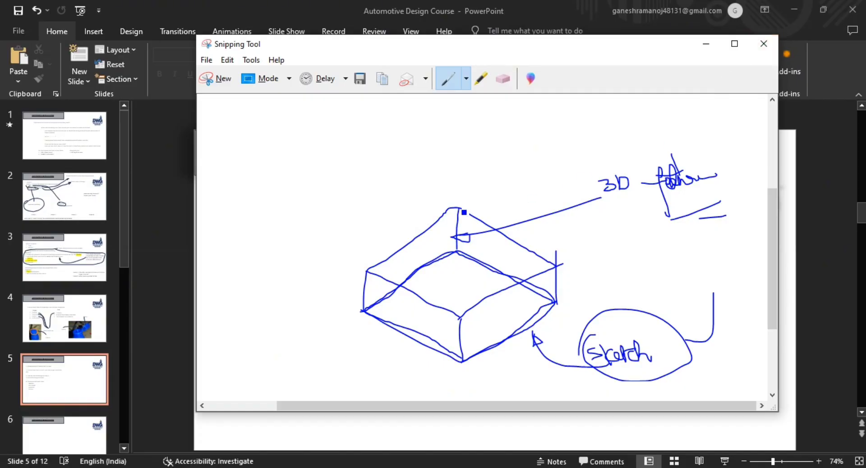
click(764, 43)
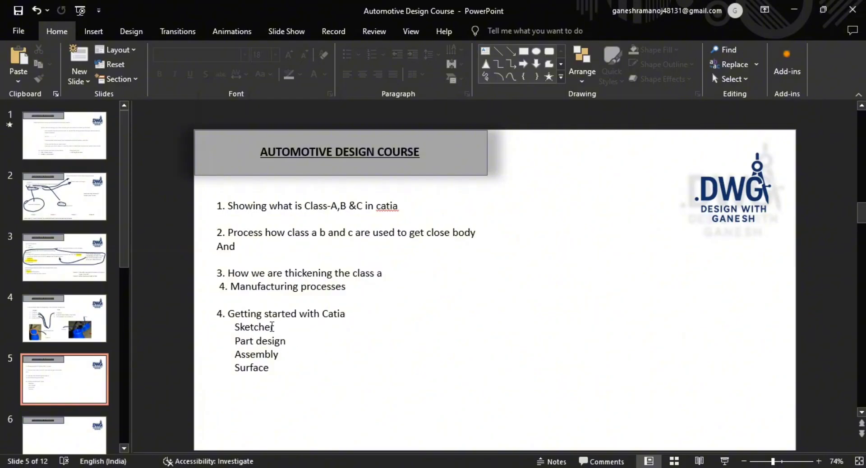
- Highlight the Sketcher topic on the slide, clear the selection, and switch to CATIA V5
triple_click(272, 327)
click(311, 331)
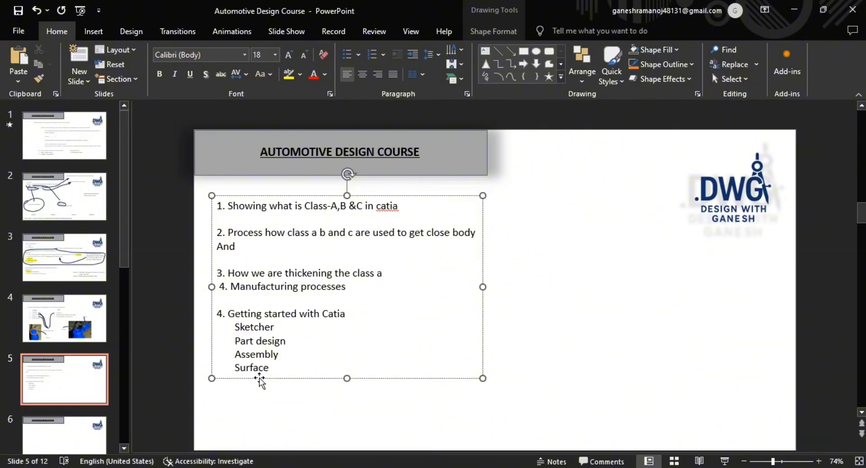
click(573, 369)
key(alt+Tab)
key(alt+Tab)
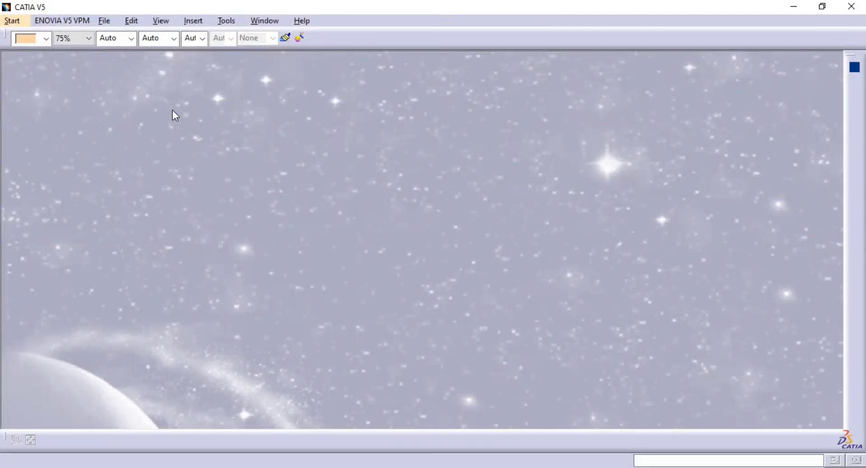
- Create a Part Design part named Part1 with a geometrical set and hybrid design off, and close it
click(22, 21)
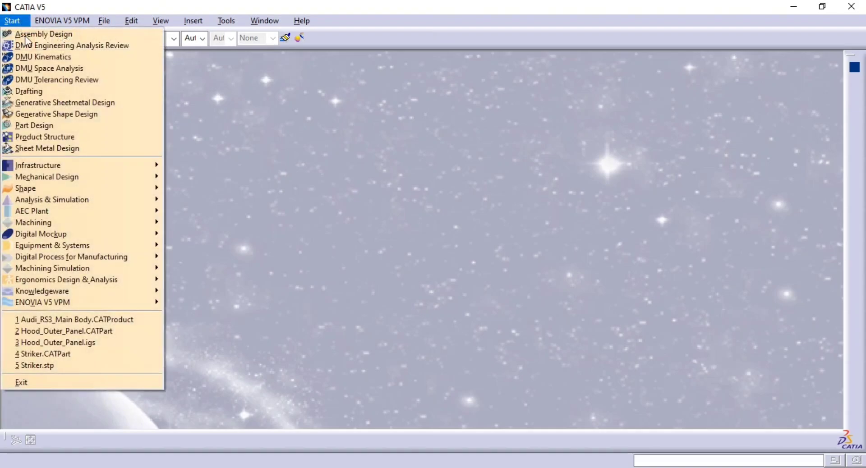
mouse_move(118, 168)
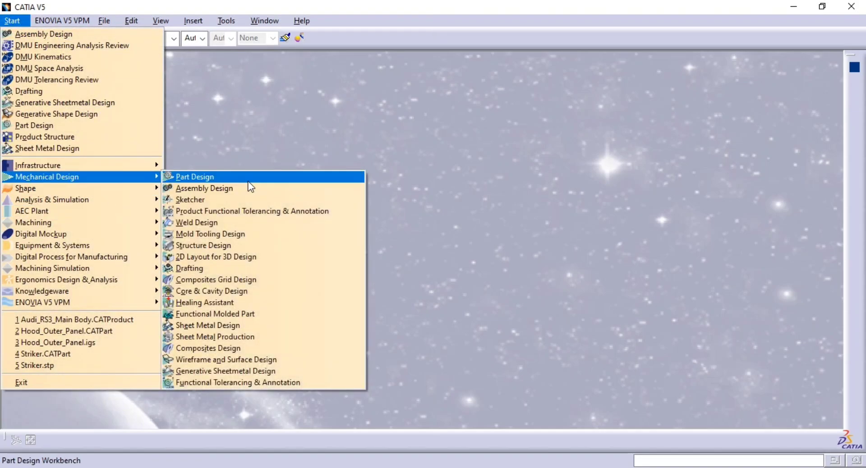
click(248, 182)
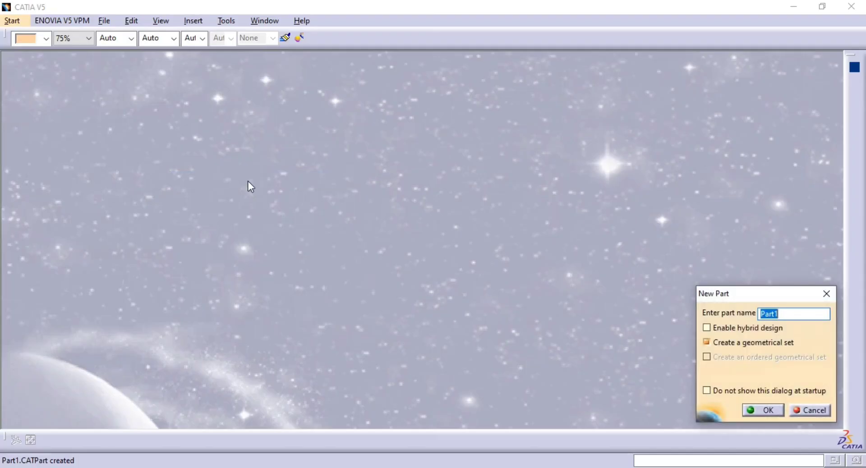
click(748, 410)
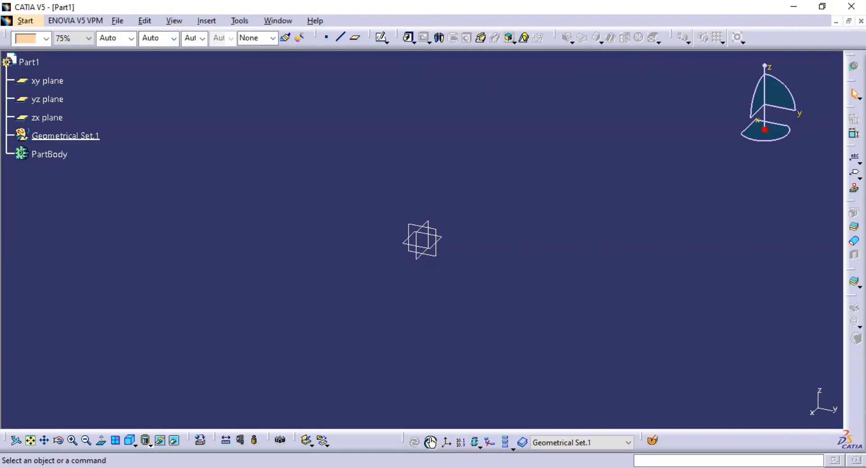
click(861, 21)
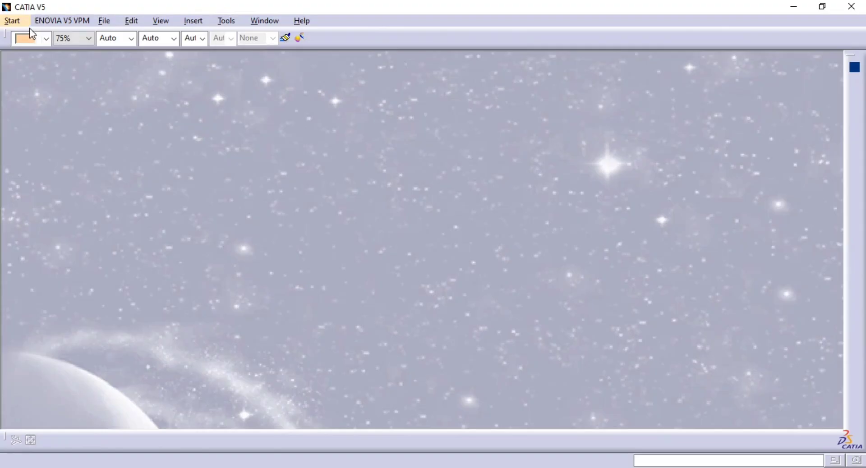
- Create a new assembly document in the Assembly Design workbench and select its root product in the tree
click(12, 21)
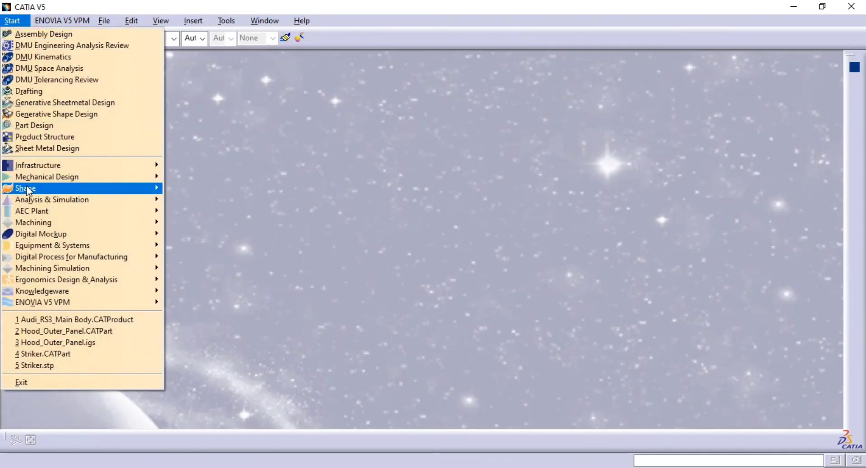
mouse_move(50, 177)
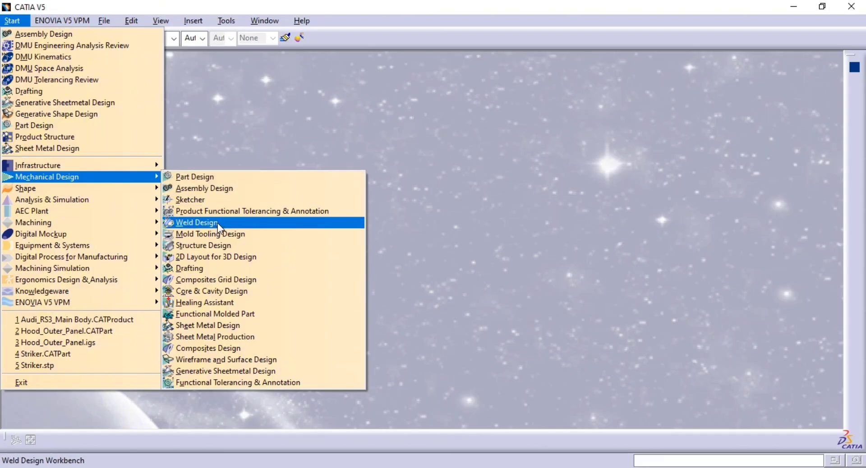
click(228, 190)
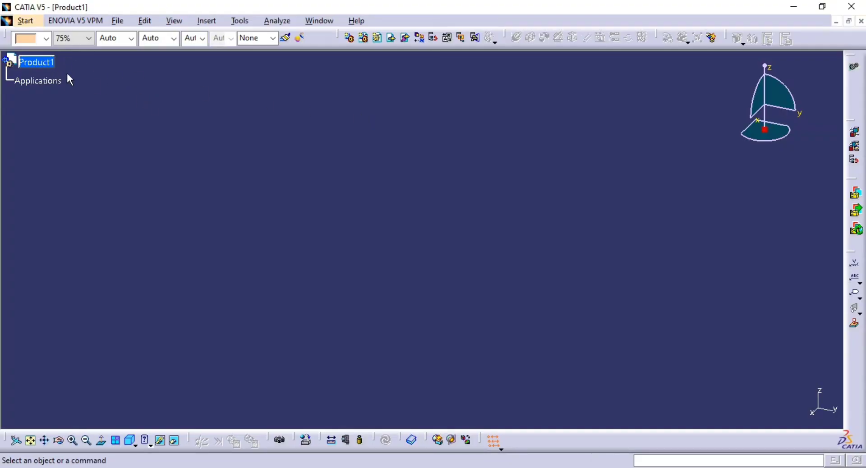
click(43, 64)
click(54, 63)
- Capture an empty area of the CATIA viewport with Snipping Tool and widen the snip window to give blank writing space
click(361, 467)
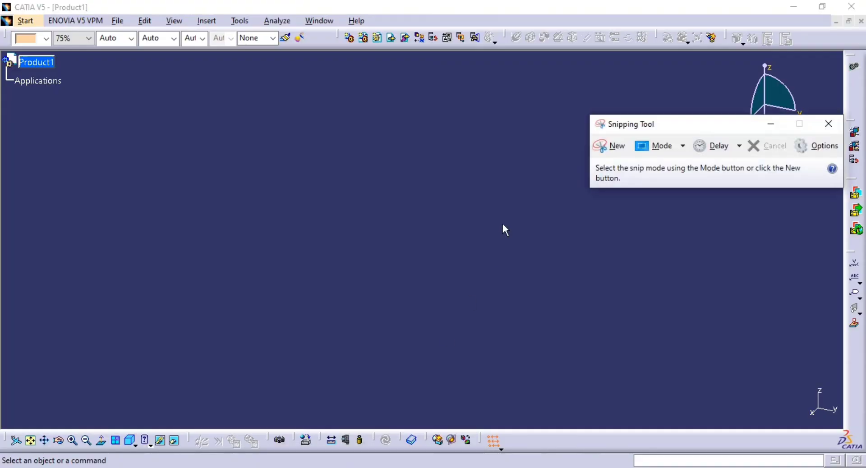
click(611, 149)
click(600, 151)
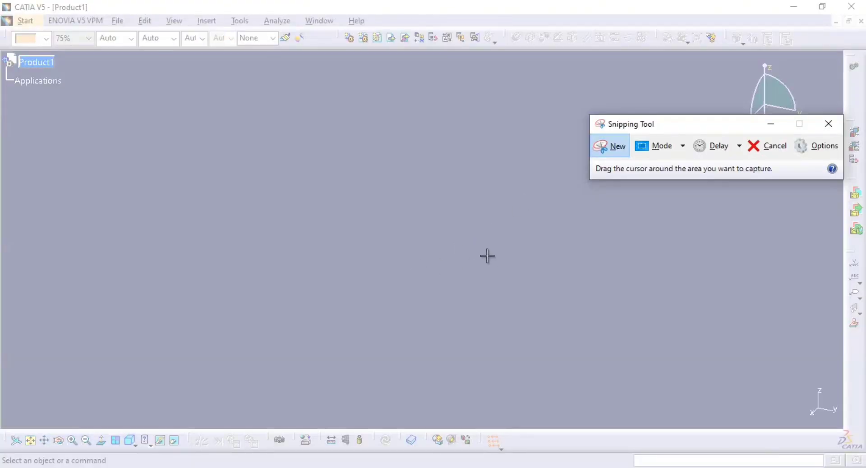
drag(505, 191, 366, 258)
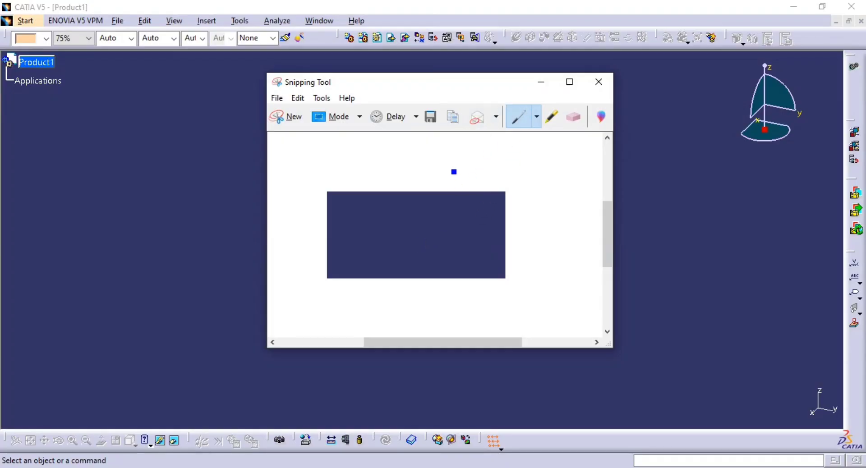
drag(451, 165, 491, 190)
scroll(525, 240, down, 1)
scroll(525, 241, down, 5)
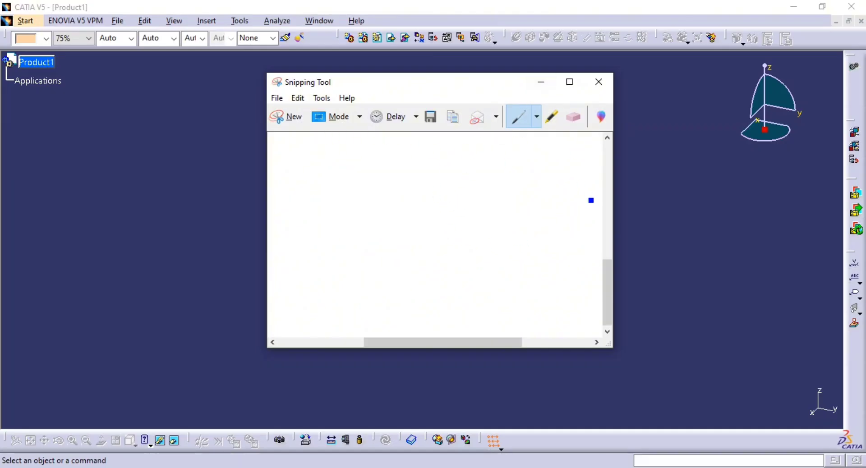
drag(613, 215, 657, 215)
scroll(481, 192, down, 2)
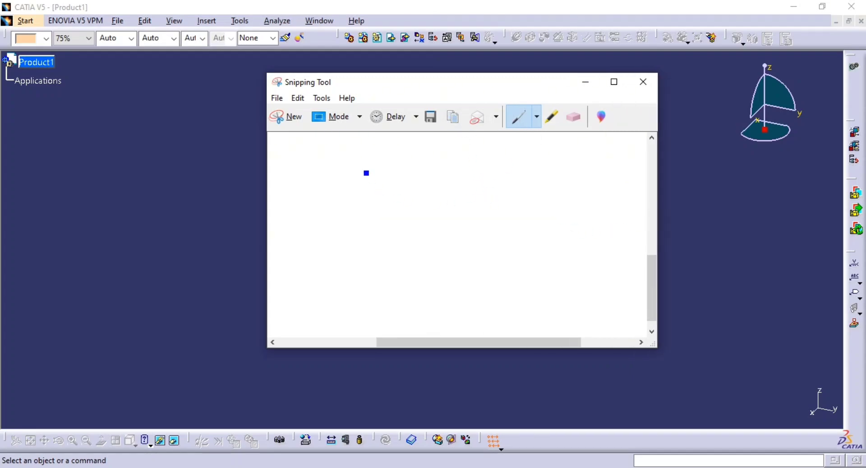
- Handwrite a numbered list with "1. Part", "2. Body" and "3. feature" in the blank space below the capture
mouse_move(363, 171)
mouse_down()
mouse_move(363, 185)
mouse_move(398, 197)
mouse_up()
click(371, 181)
mouse_move(397, 169)
mouse_down()
mouse_move(406, 183)
mouse_move(396, 182)
mouse_move(425, 202)
mouse_up()
mouse_move(430, 170)
mouse_down()
mouse_move(436, 191)
mouse_move(438, 172)
mouse_up()
drag(367, 231, 390, 244)
click(392, 242)
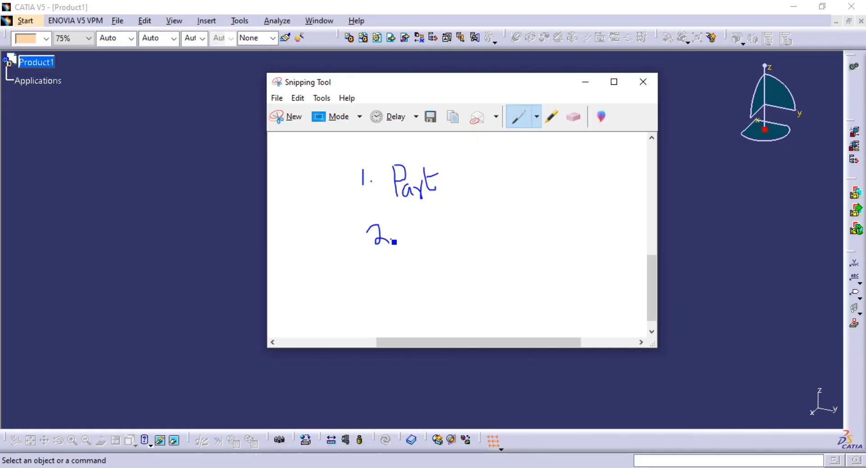
mouse_move(419, 213)
mouse_down()
mouse_move(422, 246)
mouse_move(437, 218)
mouse_move(435, 243)
mouse_move(423, 243)
mouse_move(450, 227)
mouse_move(476, 235)
mouse_move(477, 252)
mouse_up()
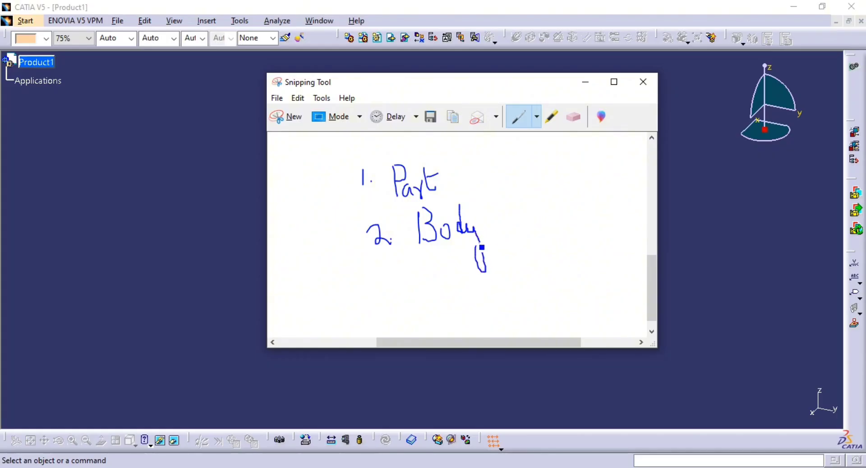
mouse_move(385, 275)
mouse_down()
mouse_move(402, 294)
mouse_move(383, 300)
mouse_up()
click(410, 297)
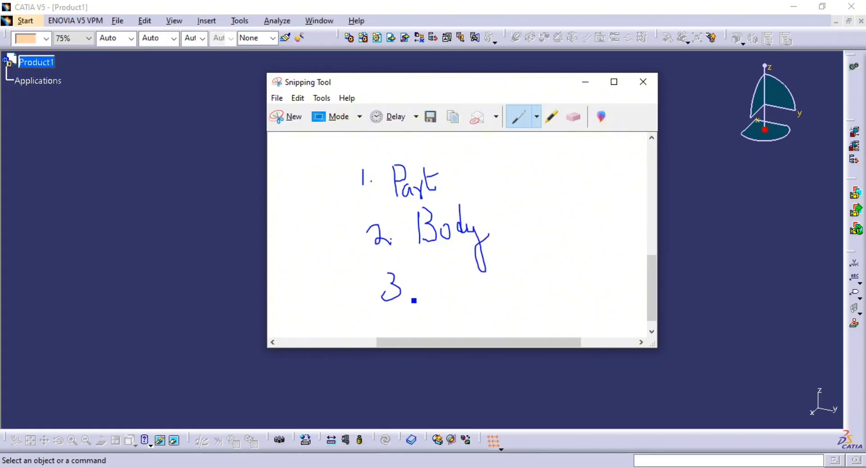
mouse_move(425, 295)
mouse_down()
mouse_move(441, 295)
mouse_move(451, 281)
mouse_move(460, 298)
mouse_move(473, 298)
mouse_move(474, 269)
mouse_move(481, 299)
mouse_move(520, 284)
mouse_up()
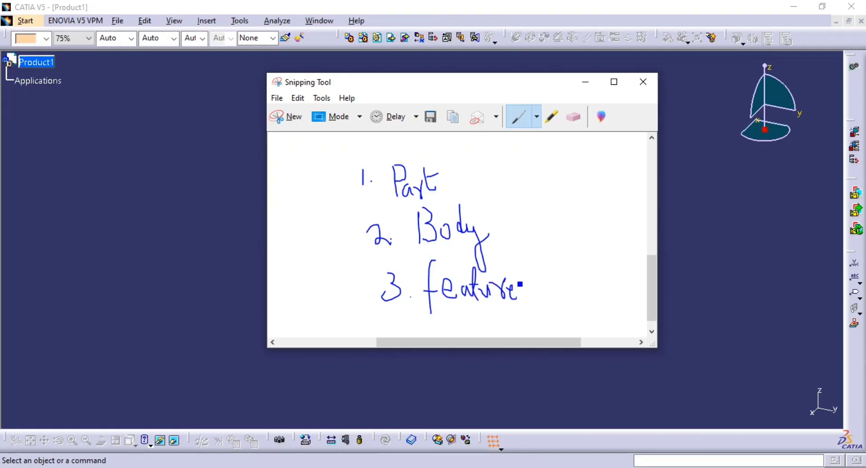
- Continue the handwritten list in a second column with "4. Component" and "5. Product"
scroll(505, 275, down, 1)
scroll(492, 253, up, 3)
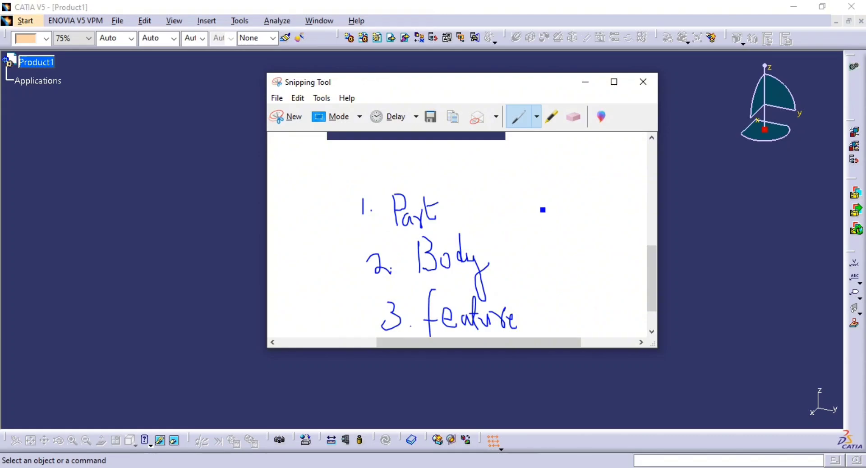
mouse_move(531, 190)
mouse_down()
mouse_move(560, 224)
mouse_move(544, 246)
mouse_up()
drag(567, 208, 570, 246)
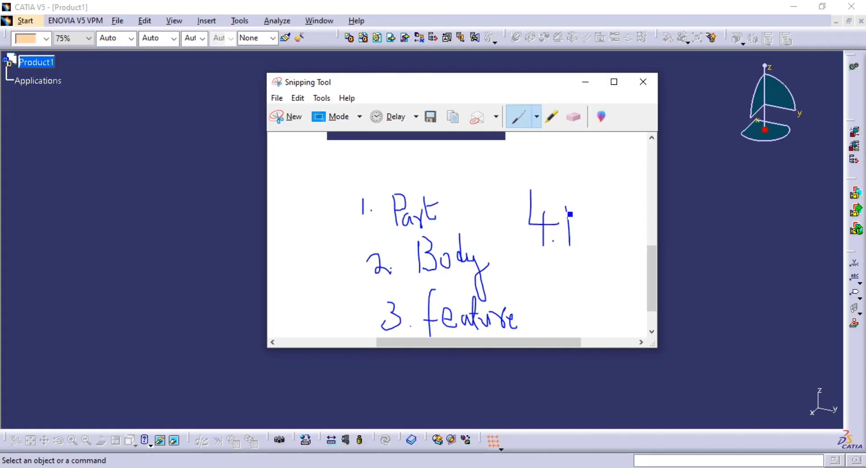
mouse_move(561, 199)
mouse_down()
mouse_move(581, 239)
mouse_move(576, 226)
mouse_move(594, 235)
mouse_move(625, 225)
mouse_move(622, 251)
mouse_up()
drag(551, 342, 605, 342)
mouse_move(539, 221)
mouse_down()
mouse_move(538, 229)
mouse_move(573, 222)
mouse_move(576, 234)
mouse_move(593, 222)
mouse_up()
mouse_move(455, 279)
mouse_down()
mouse_move(470, 287)
mouse_move(466, 298)
mouse_move(473, 277)
mouse_move(508, 299)
mouse_up()
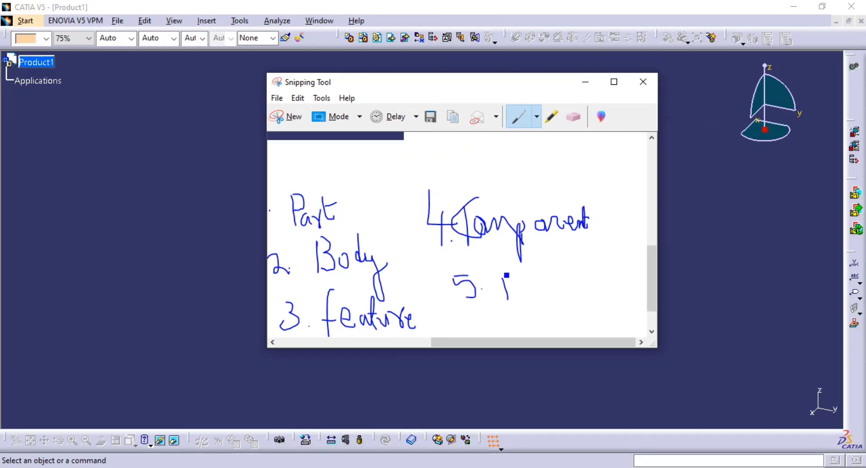
mouse_move(509, 271)
mouse_down()
mouse_move(505, 291)
mouse_move(542, 284)
mouse_move(545, 303)
mouse_move(559, 293)
mouse_move(573, 302)
mouse_up()
mouse_move(567, 273)
mouse_down()
mouse_move(573, 304)
mouse_move(587, 279)
mouse_up()
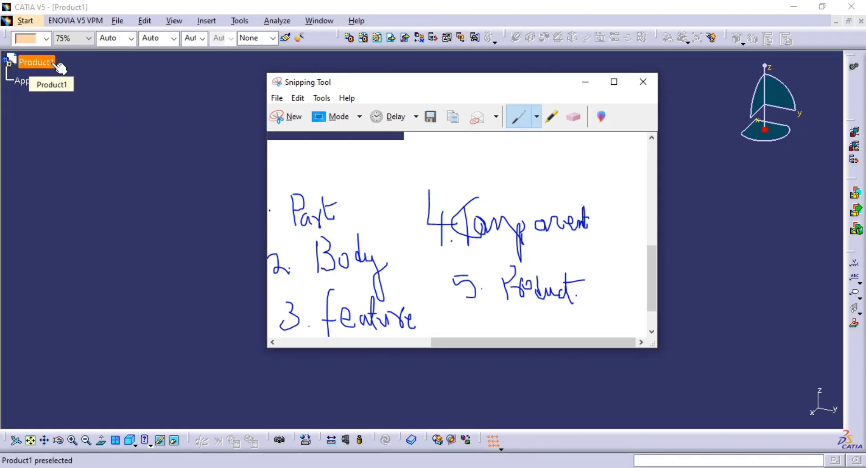
- Draw a double frame around the "5. Product" entry
mouse_move(505, 259)
mouse_down()
mouse_move(445, 307)
mouse_move(582, 315)
mouse_move(606, 274)
mouse_move(574, 257)
mouse_move(444, 258)
mouse_move(446, 321)
mouse_move(603, 319)
mouse_move(600, 259)
mouse_move(451, 261)
mouse_move(607, 271)
mouse_up()
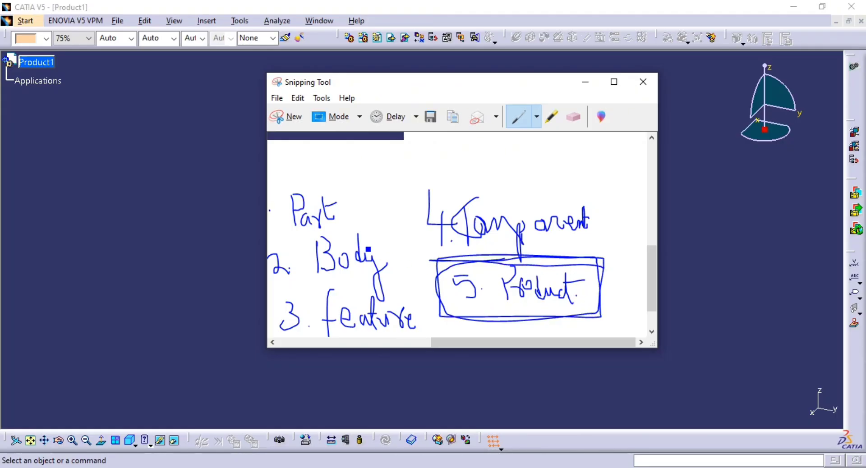
scroll(371, 248, down, 2)
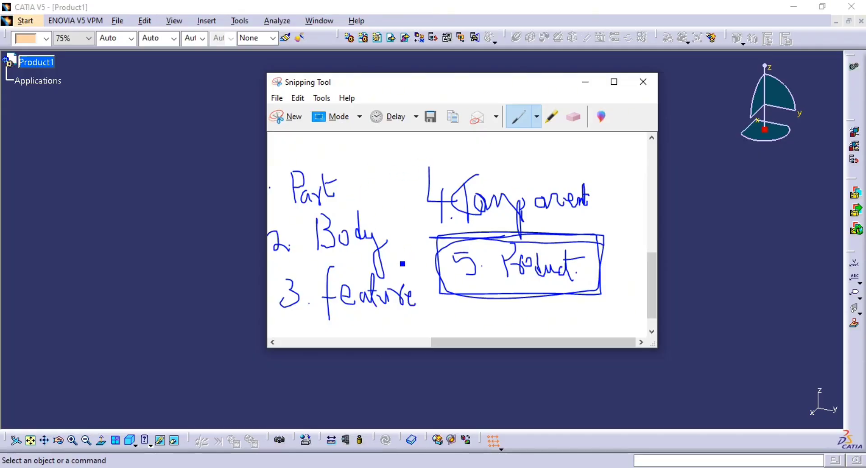
scroll(403, 264, down, 2)
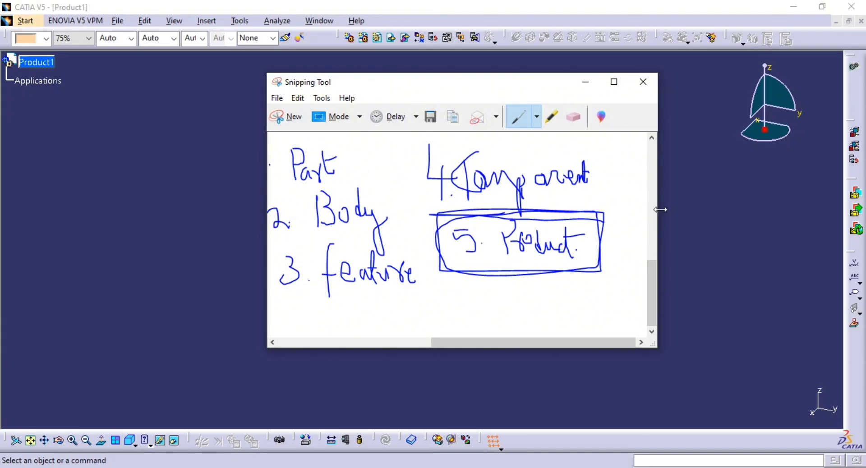
- Widen the snip window to show both columns and circle the "3. feature" entry several times
drag(659, 212, 771, 212)
scroll(533, 228, down, 5)
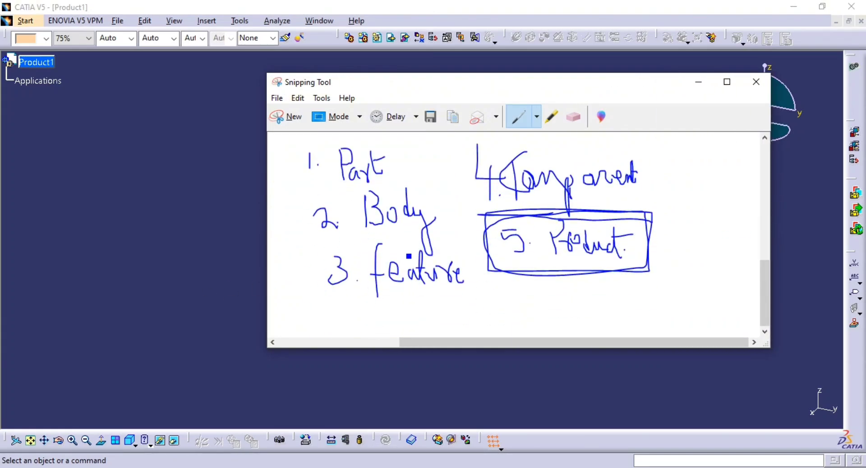
mouse_move(378, 248)
mouse_down()
mouse_move(325, 261)
mouse_move(441, 298)
mouse_move(469, 269)
mouse_move(349, 246)
mouse_up()
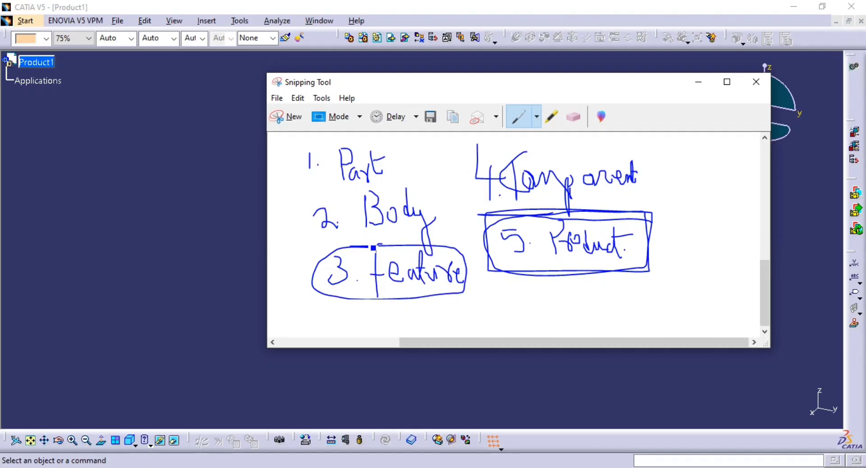
mouse_move(374, 248)
mouse_down()
mouse_move(367, 270)
mouse_move(424, 306)
mouse_move(475, 282)
mouse_move(360, 258)
mouse_move(393, 303)
mouse_move(456, 289)
mouse_up()
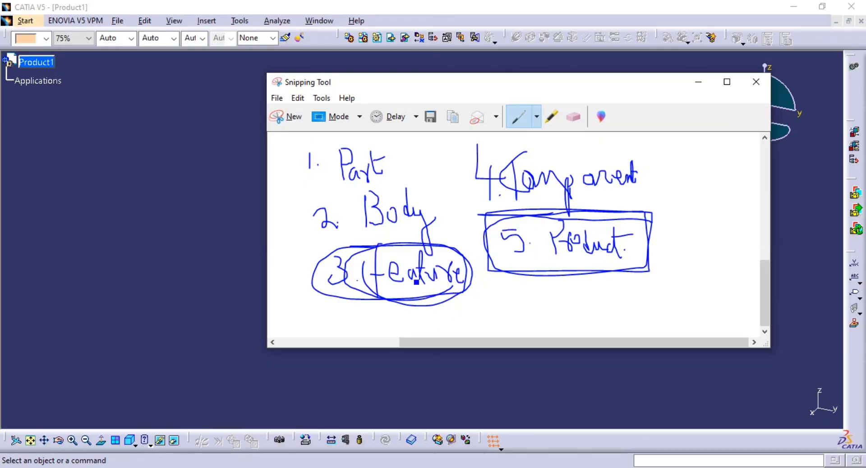
- Draw an arrow from "feature" to a new circled "Sketch" label, and add an arrow back to "feature"
mouse_move(460, 309)
mouse_down()
mouse_move(480, 330)
mouse_move(511, 325)
mouse_move(519, 337)
mouse_move(556, 312)
mouse_move(541, 331)
mouse_move(605, 309)
mouse_move(601, 329)
mouse_move(618, 316)
mouse_move(630, 328)
mouse_move(650, 302)
mouse_move(658, 316)
mouse_up()
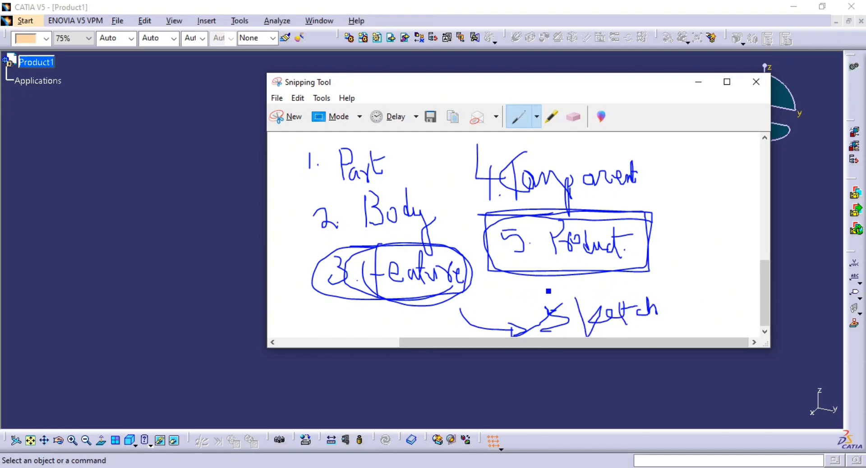
mouse_move(534, 298)
mouse_down()
mouse_move(600, 337)
mouse_move(641, 292)
mouse_move(569, 299)
mouse_up()
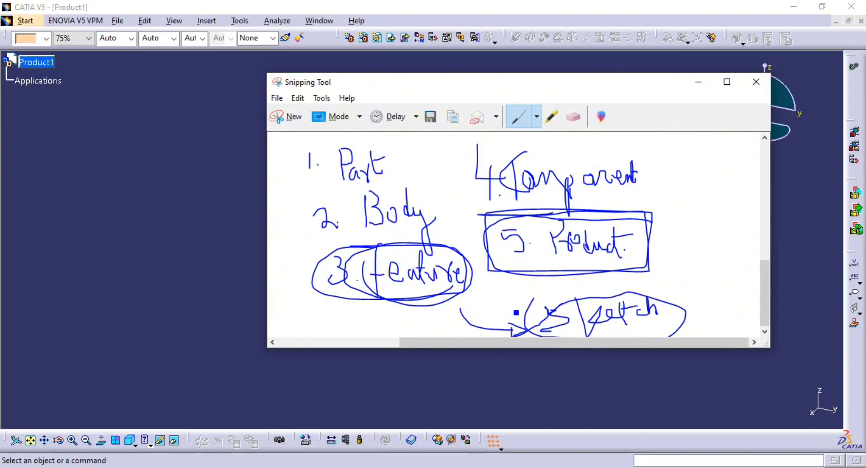
drag(516, 312, 444, 308)
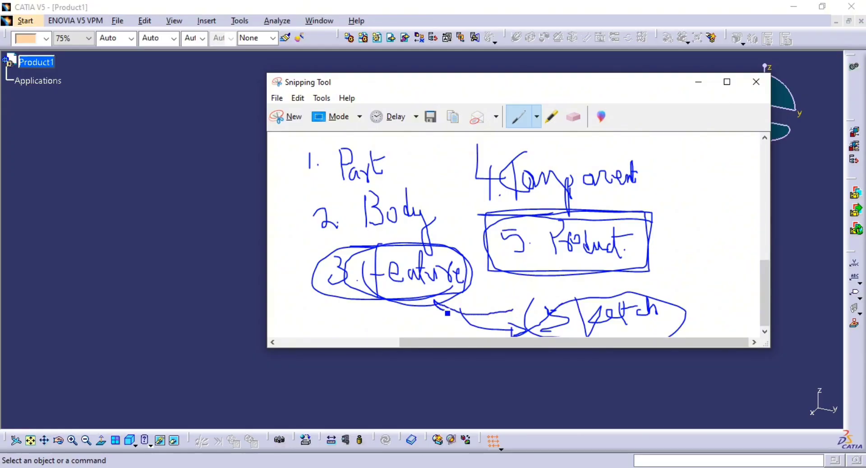
mouse_move(441, 305)
mouse_down()
mouse_move(457, 304)
mouse_move(436, 304)
mouse_up()
- Circle the "Body", "Part" and "4. Component" entries, with repeated loops around "Component"
mouse_move(453, 254)
mouse_down()
mouse_move(374, 244)
mouse_move(348, 284)
mouse_move(456, 301)
mouse_move(463, 233)
mouse_move(368, 190)
mouse_move(399, 247)
mouse_move(457, 204)
mouse_move(370, 190)
mouse_move(381, 245)
mouse_move(454, 215)
mouse_move(443, 186)
mouse_up()
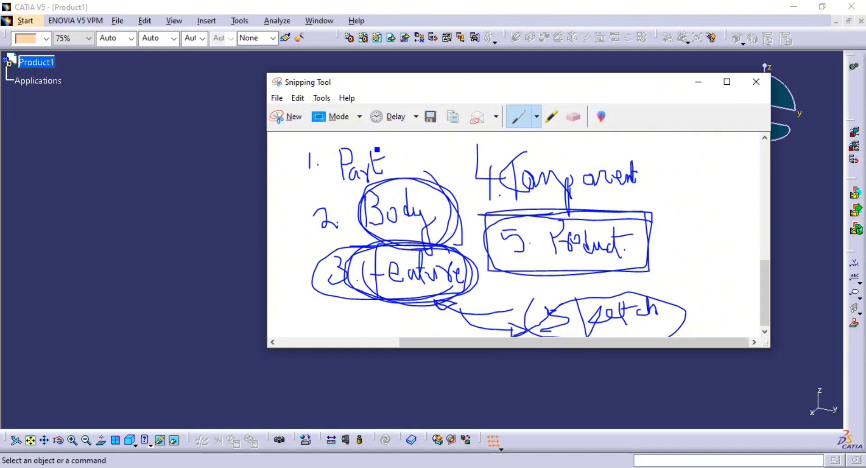
mouse_move(378, 146)
mouse_down()
mouse_move(318, 165)
mouse_move(397, 156)
mouse_move(334, 192)
mouse_move(389, 161)
mouse_move(359, 148)
mouse_up()
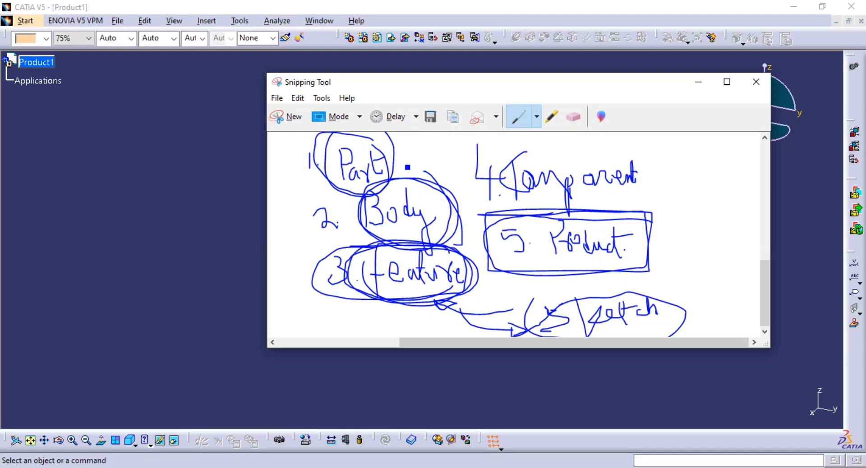
scroll(490, 183, up, 2)
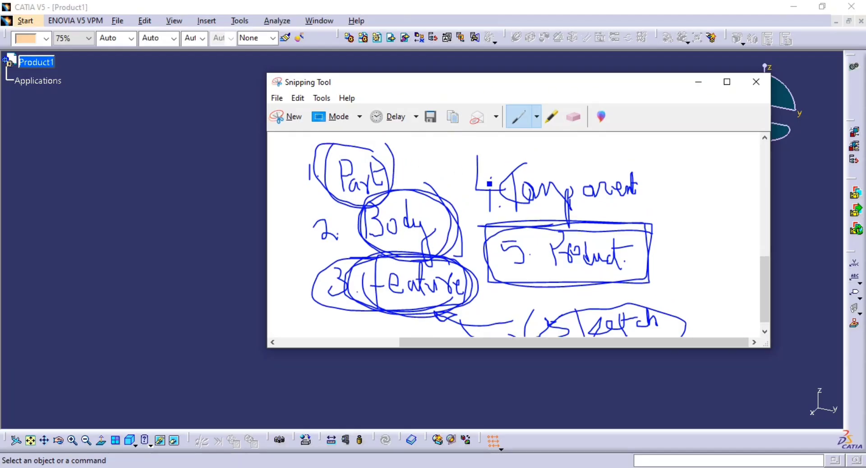
mouse_move(500, 165)
mouse_down()
mouse_move(456, 189)
mouse_move(631, 237)
mouse_move(584, 159)
mouse_move(483, 218)
mouse_move(637, 213)
mouse_move(547, 165)
mouse_move(532, 236)
mouse_move(574, 153)
mouse_move(479, 185)
mouse_move(484, 202)
mouse_up()
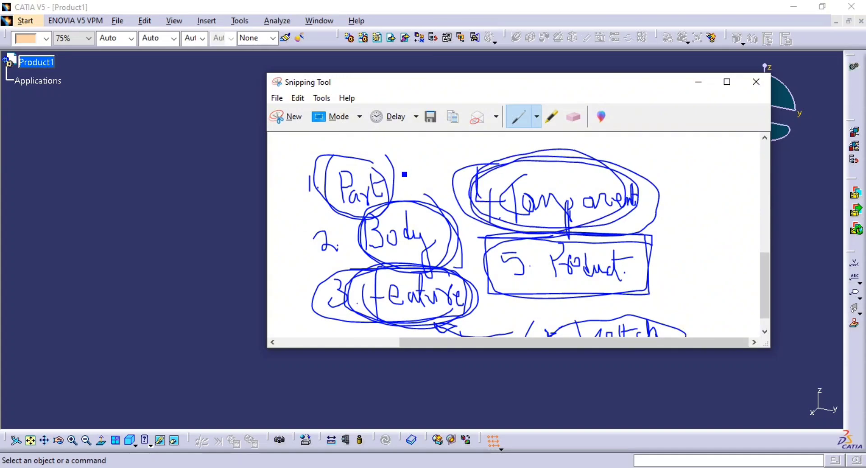
- Link "Part" to "Component" with curved lines and add further loops around "Component"
drag(401, 170, 474, 159)
drag(438, 186, 515, 248)
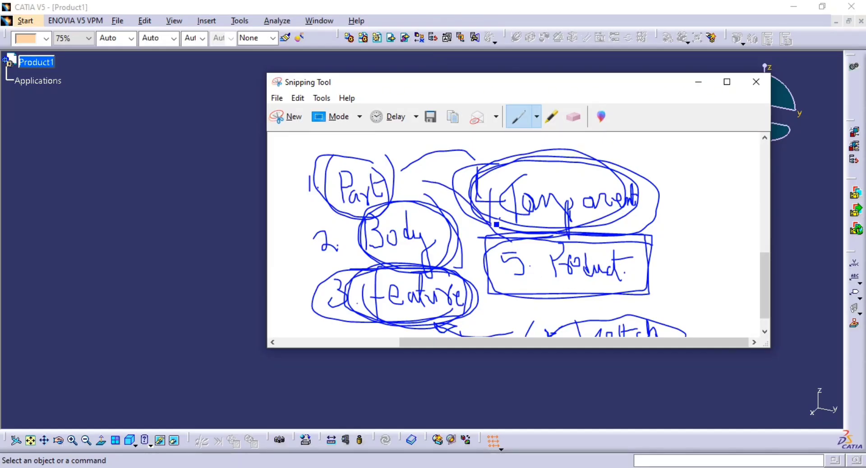
mouse_move(497, 224)
mouse_down()
mouse_move(577, 235)
mouse_move(560, 152)
mouse_move(544, 230)
mouse_move(603, 166)
mouse_move(484, 168)
mouse_move(460, 159)
mouse_up()
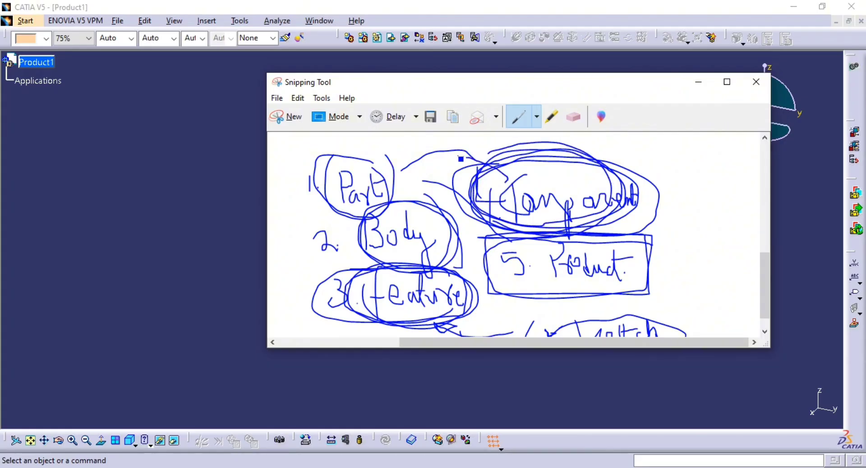
drag(379, 153, 369, 162)
- Draw additional loops around the "5. Product" entry in the handwritten list
mouse_move(517, 272)
mouse_down()
mouse_move(555, 225)
mouse_move(587, 233)
mouse_move(578, 246)
mouse_move(597, 251)
mouse_up()
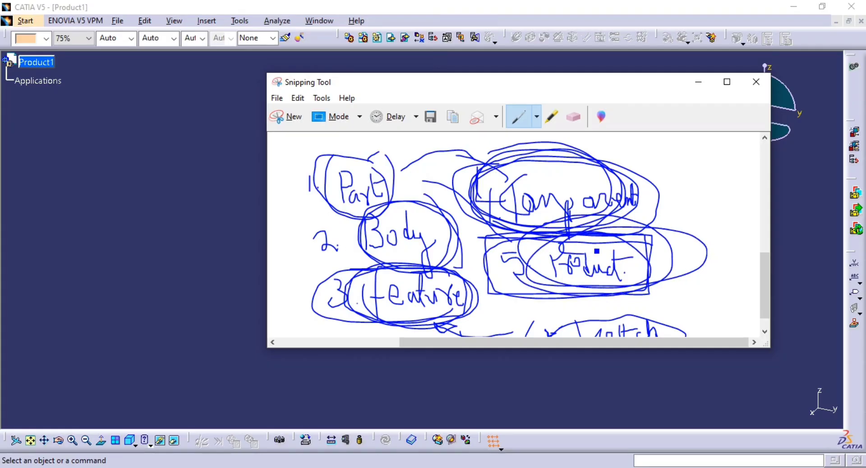
scroll(597, 251, down, 1)
scroll(421, 275, up, 2)
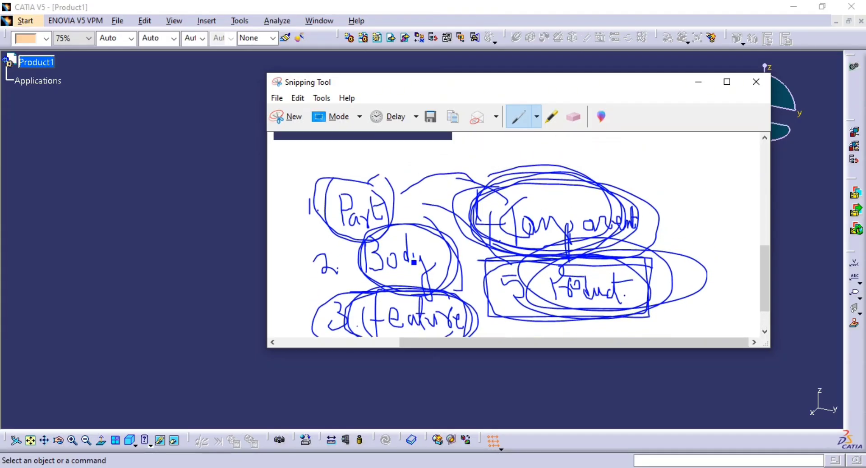
scroll(414, 261, down, 1)
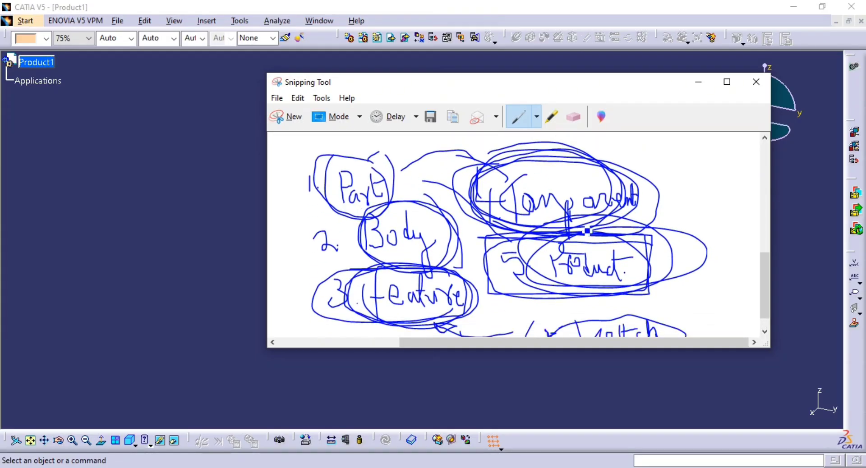
- Draw a stroke across each of the five entries from "feature" to "Product" and close the snip window
drag(302, 299, 410, 297)
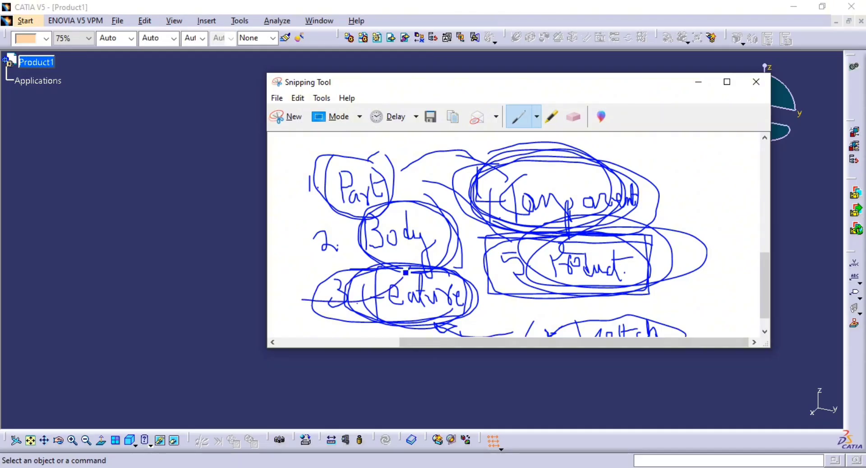
drag(319, 248, 389, 236)
drag(294, 188, 394, 171)
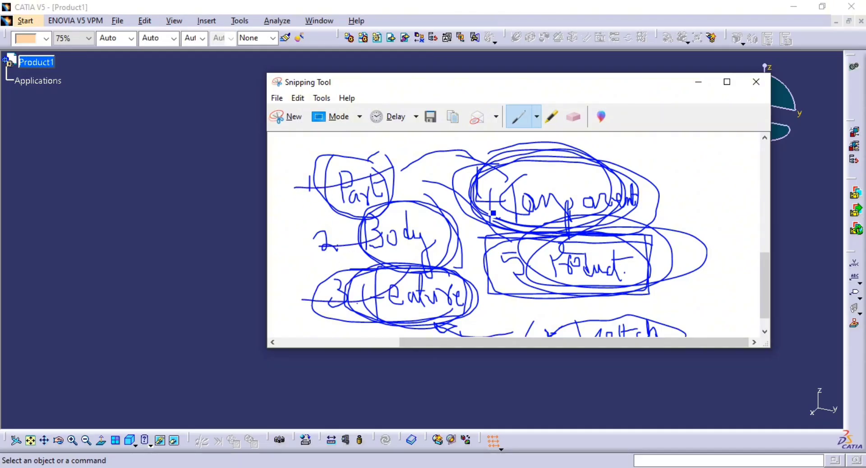
drag(475, 207, 565, 191)
drag(496, 269, 562, 251)
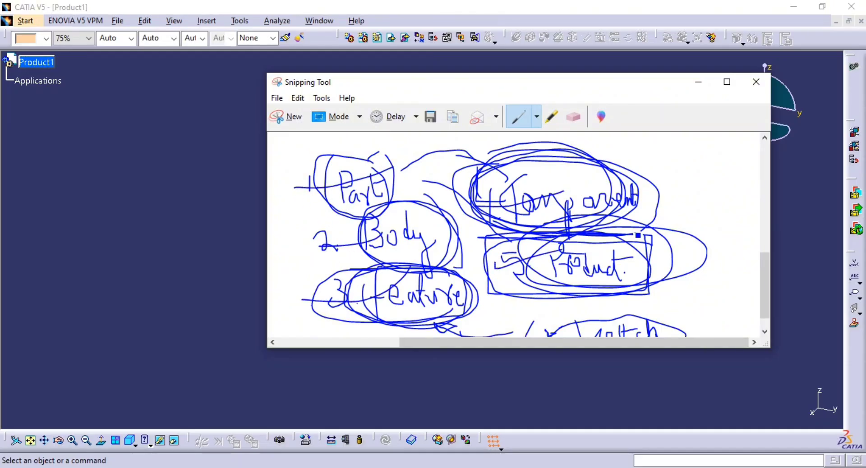
click(757, 81)
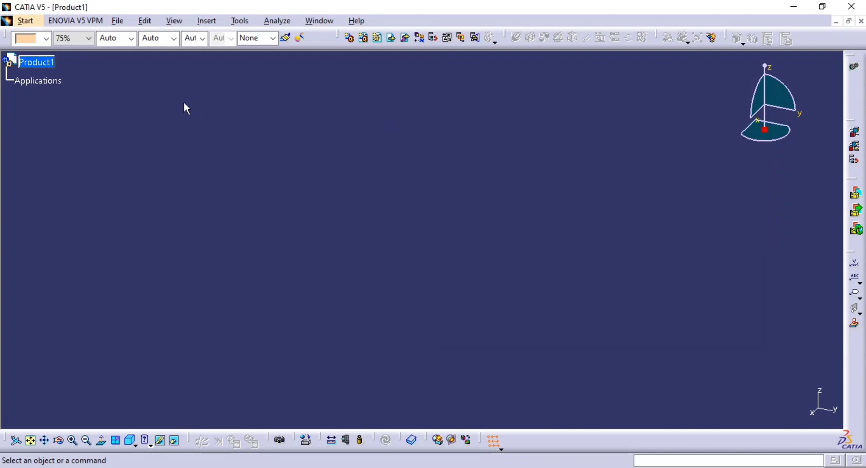
- Insert a new part into Product1
click(37, 63)
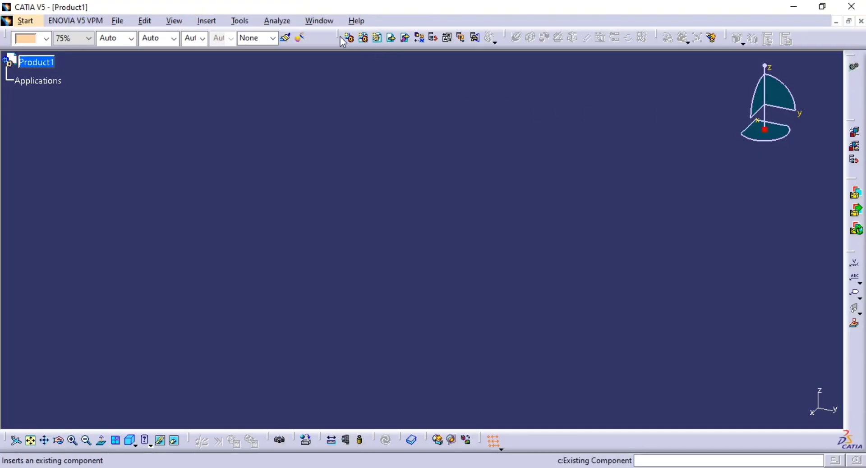
drag(339, 38, 372, 36)
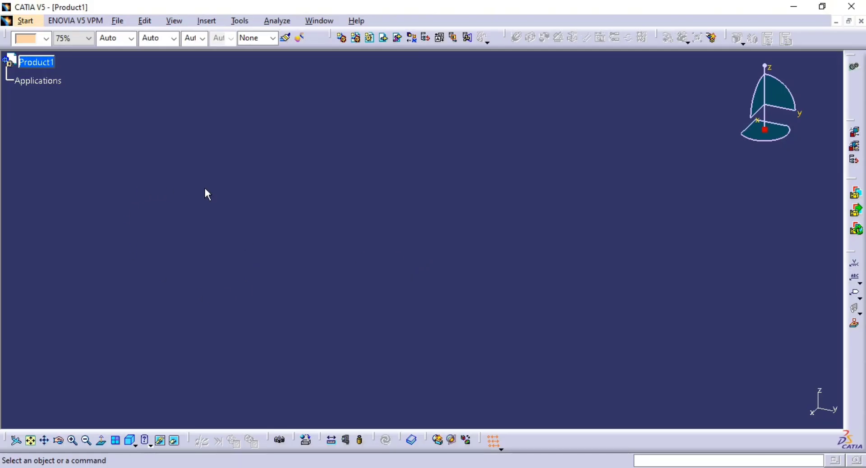
click(371, 38)
click(56, 67)
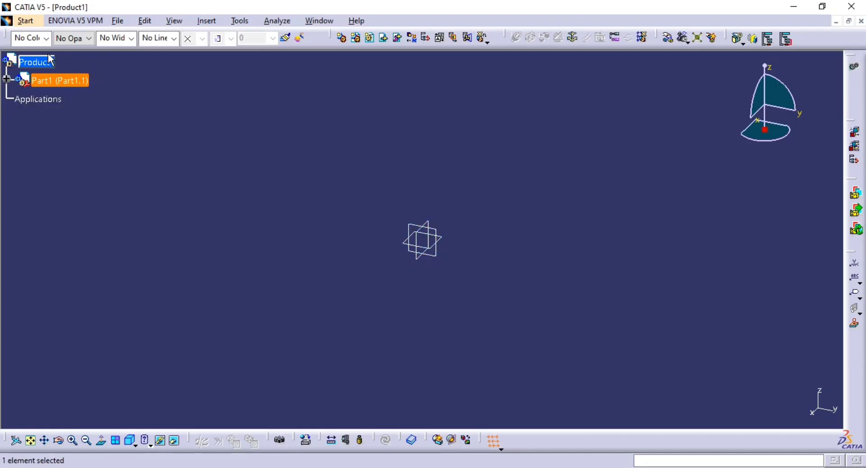
- Expand the new part in the tree down to its planes and PartBody, and activate it for part editing
click(36, 90)
click(6, 79)
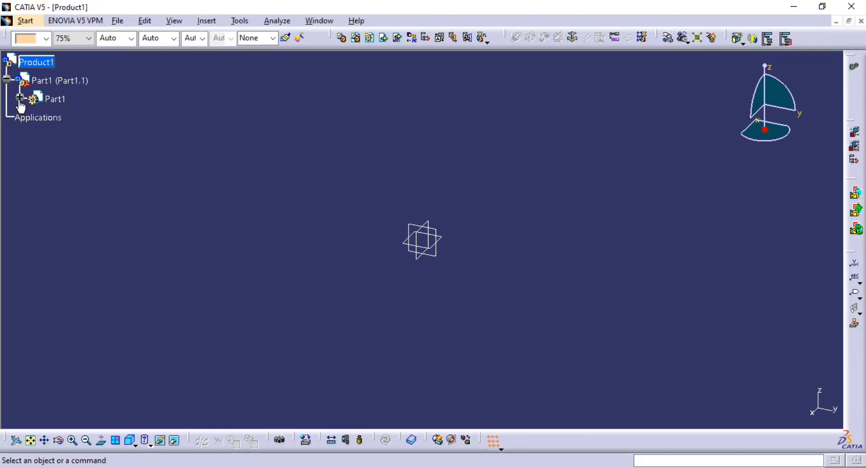
click(19, 98)
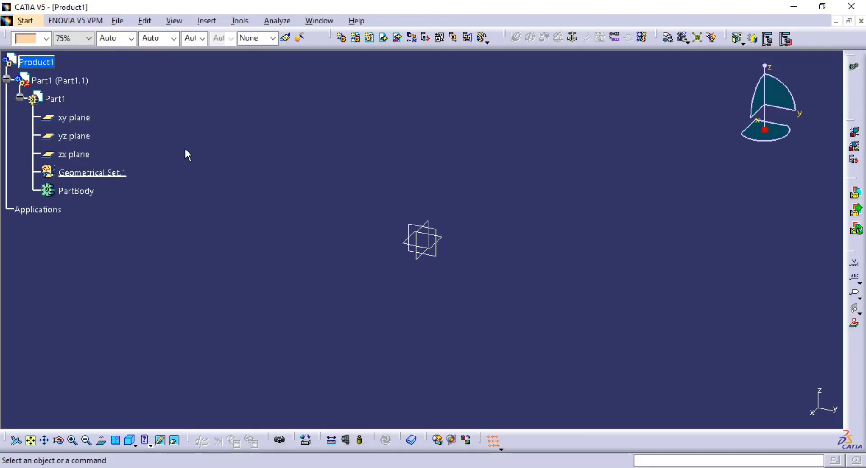
double_click(54, 99)
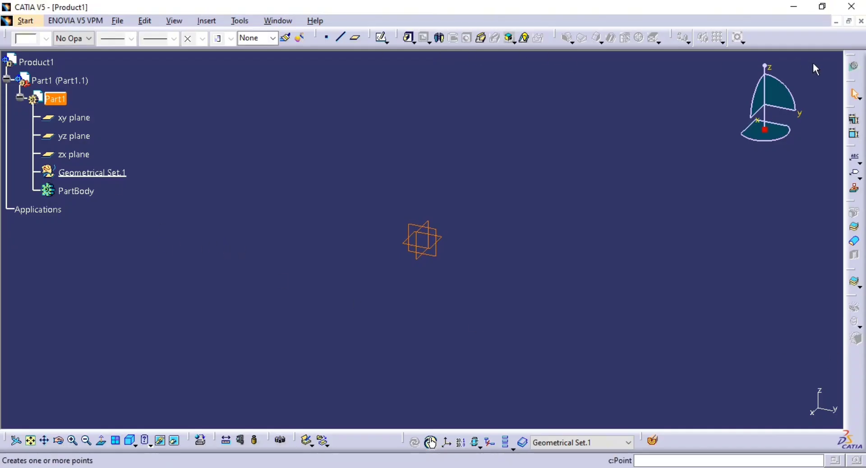
middle_drag(696, 182, 692, 138)
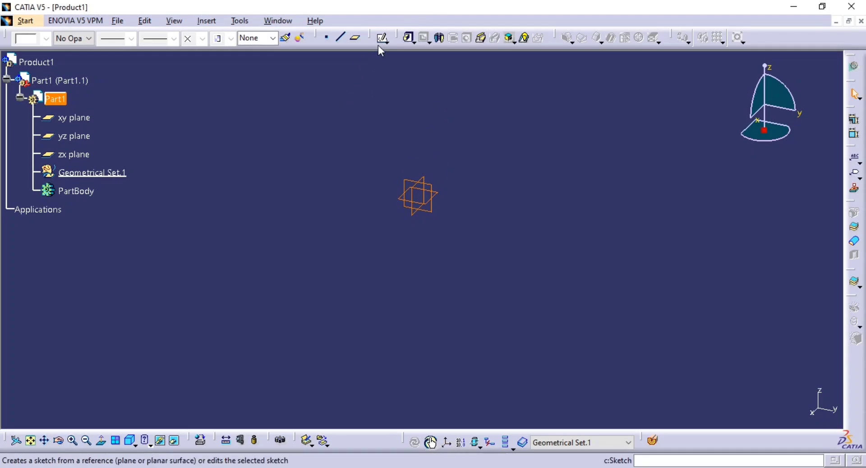
click(530, 145)
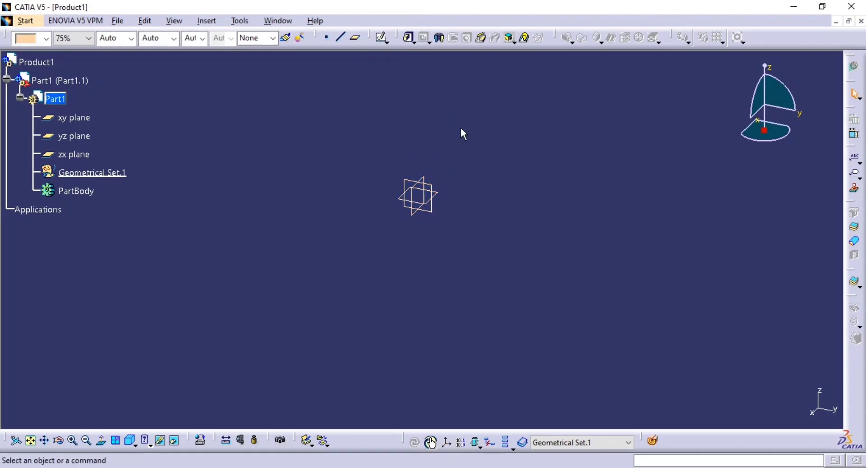
middle_drag(464, 134, 445, 158)
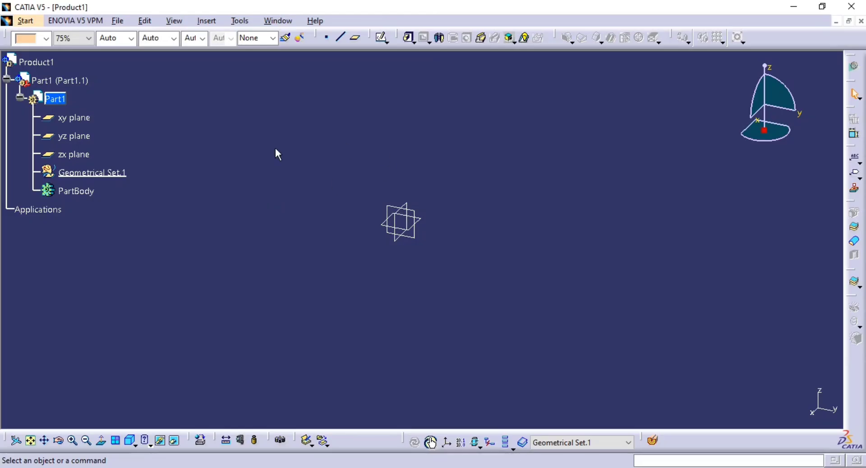
- Open the Part1.1 component in its own new window
right_click(81, 81)
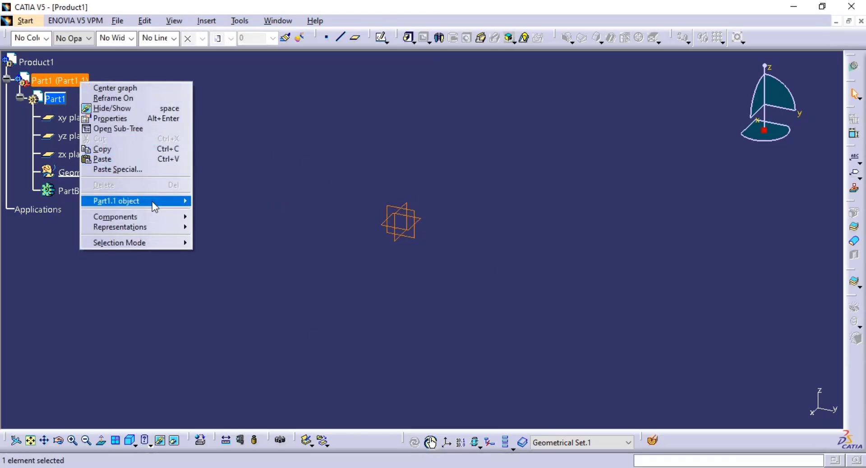
mouse_move(156, 204)
click(237, 211)
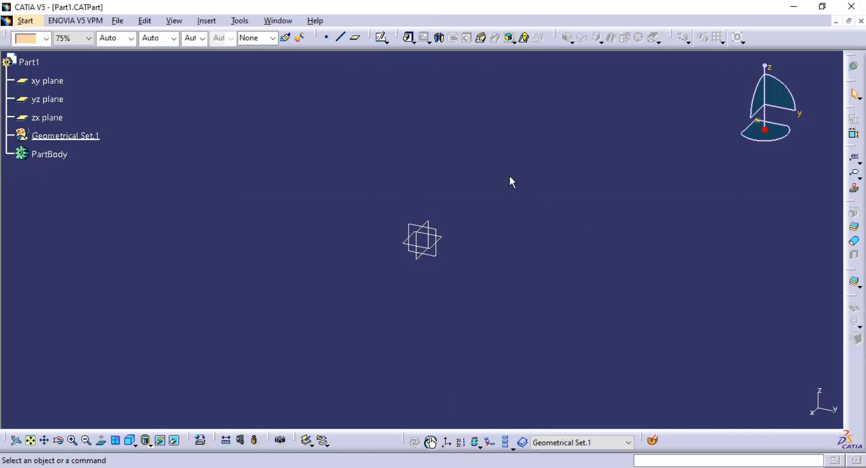
- Create a point by coordinates at the origin with X, Y and Z set to 0 mm
middle_click(608, 184)
middle_drag(261, 235, 496, 167)
middle_drag(535, 119, 527, 83)
middle_drag(520, 167, 443, 206)
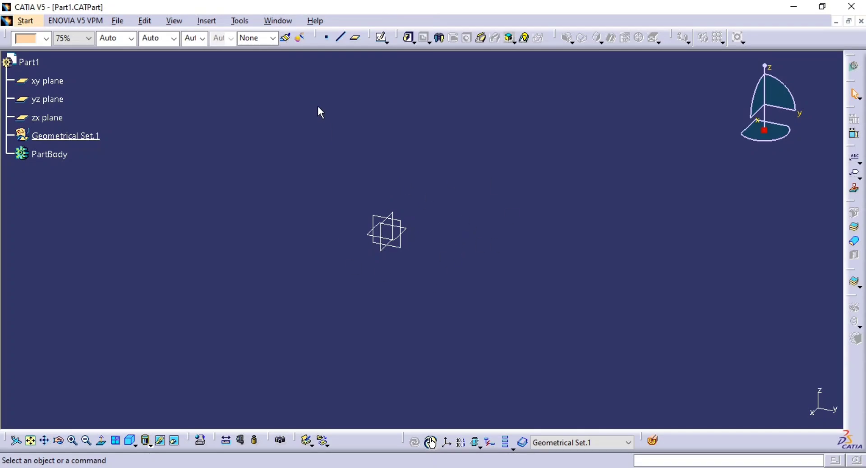
middle_drag(318, 110, 370, 110)
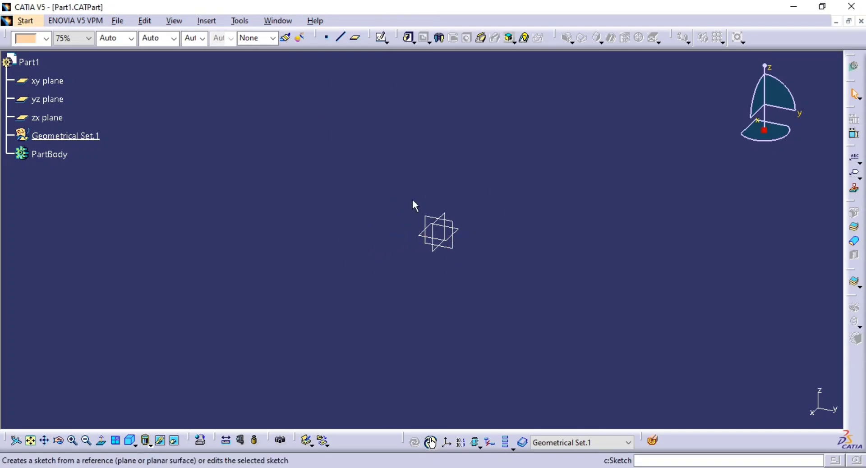
middle_drag(463, 204, 437, 204)
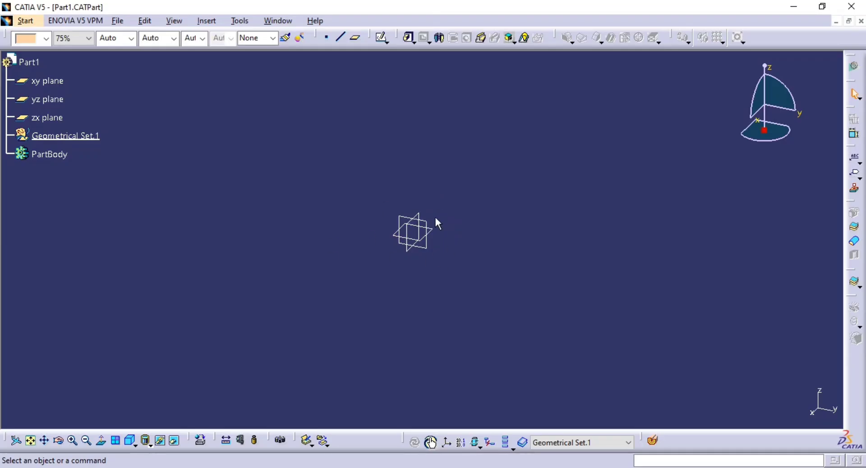
click(328, 38)
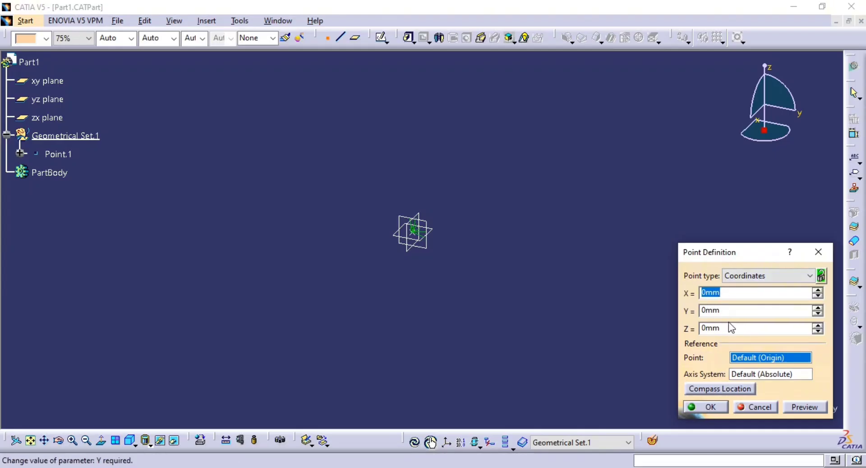
click(707, 408)
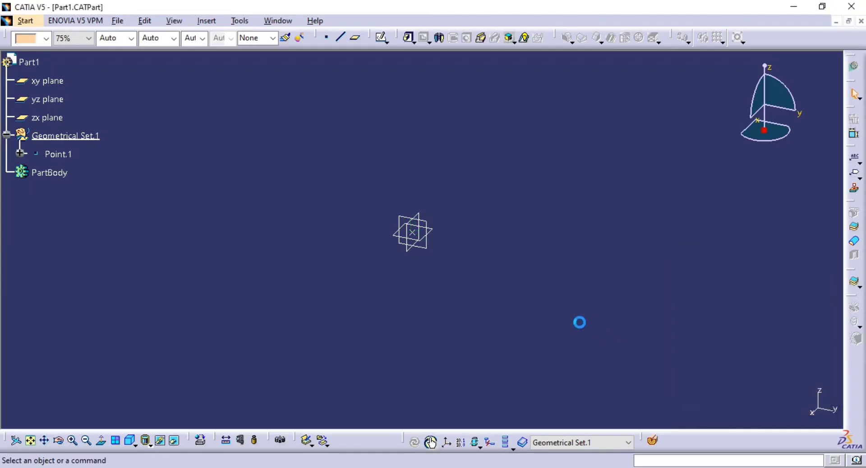
click(415, 234)
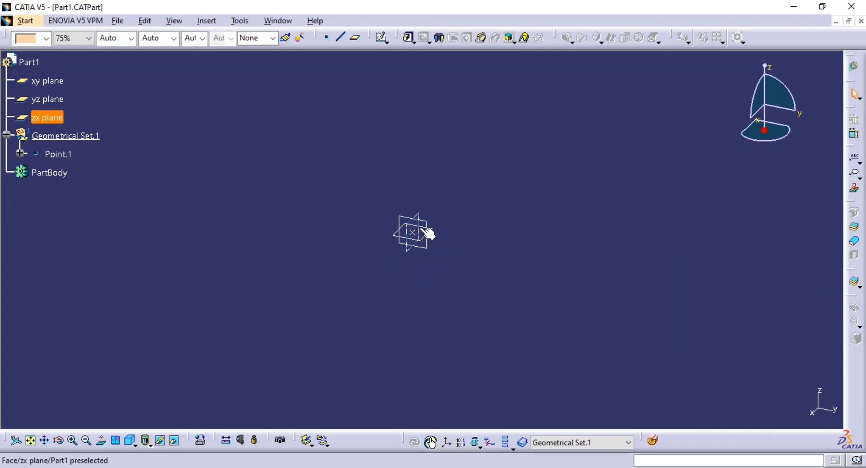
click(328, 279)
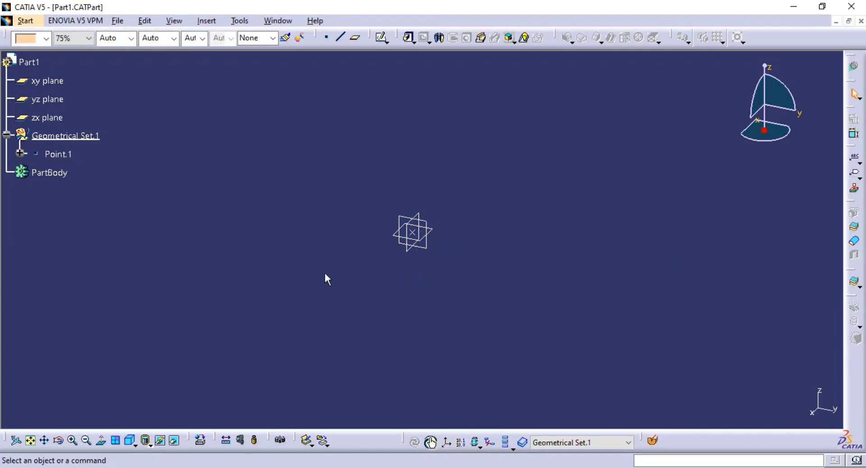
- Float the sketch tools as a separate toolbar and start the Sketch command
click(389, 43)
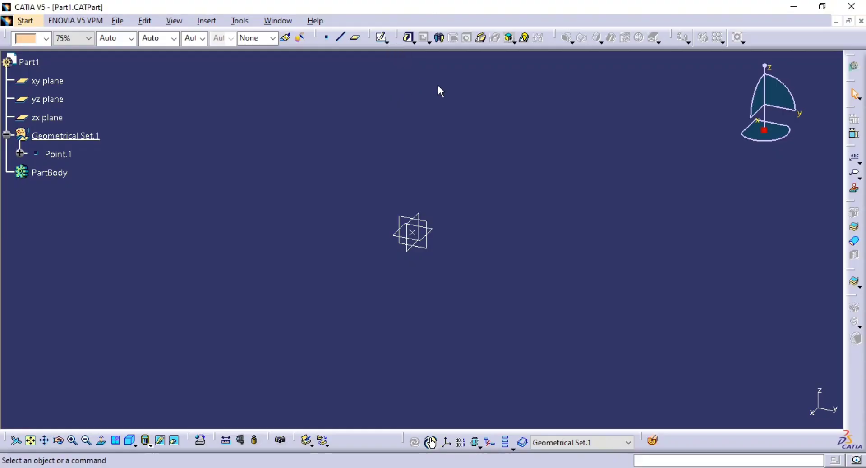
click(386, 41)
mouse_move(398, 58)
mouse_down()
mouse_move(465, 86)
mouse_move(450, 84)
mouse_up()
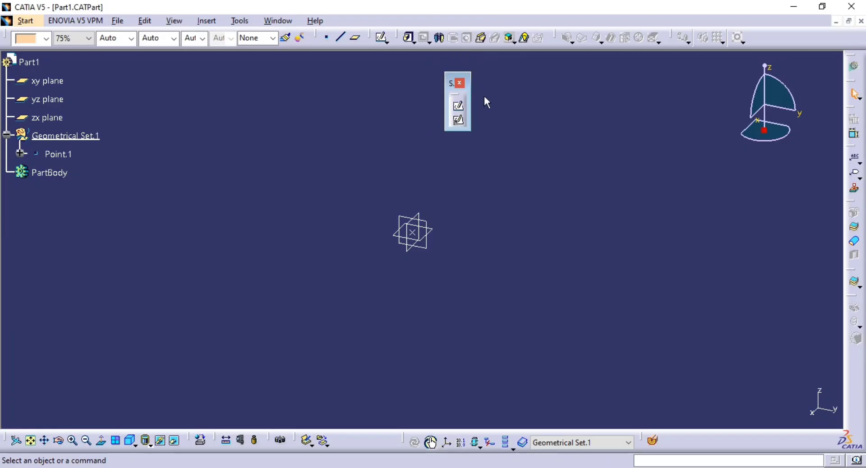
click(458, 105)
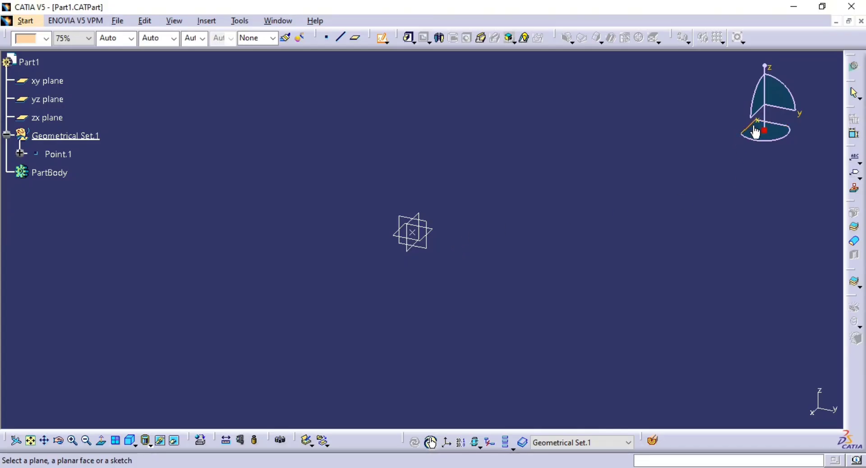
- Highlight the xy plane and the yz plane in turn to compare their orientation with the compass
click(435, 232)
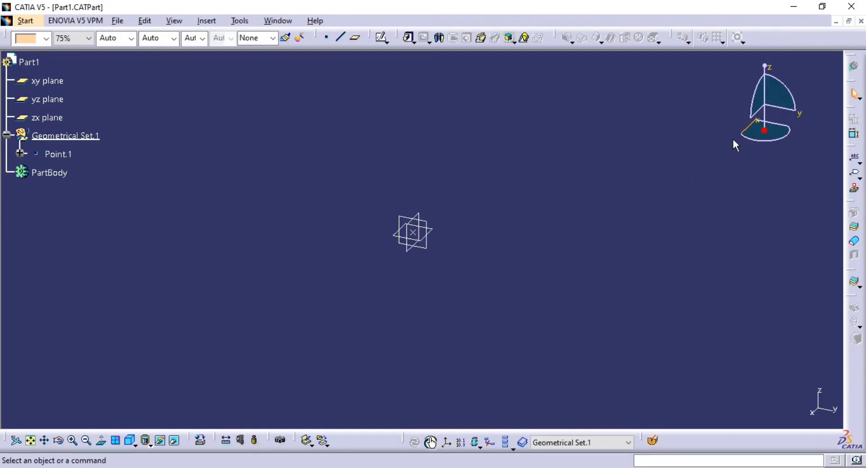
click(435, 233)
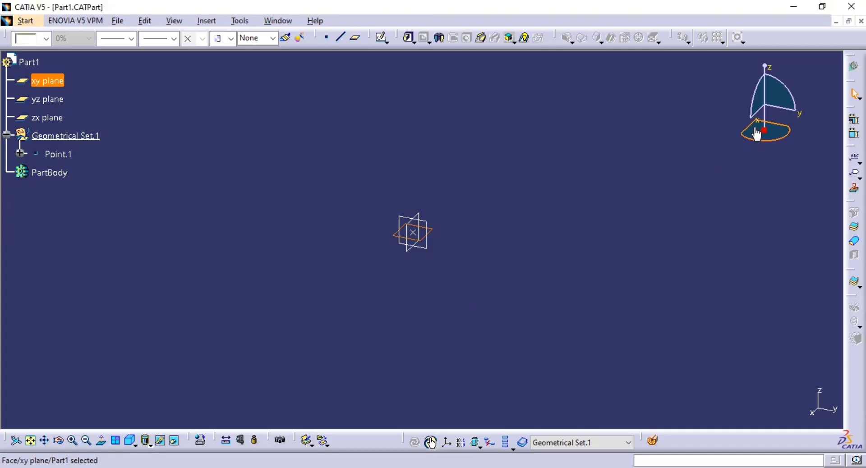
click(675, 187)
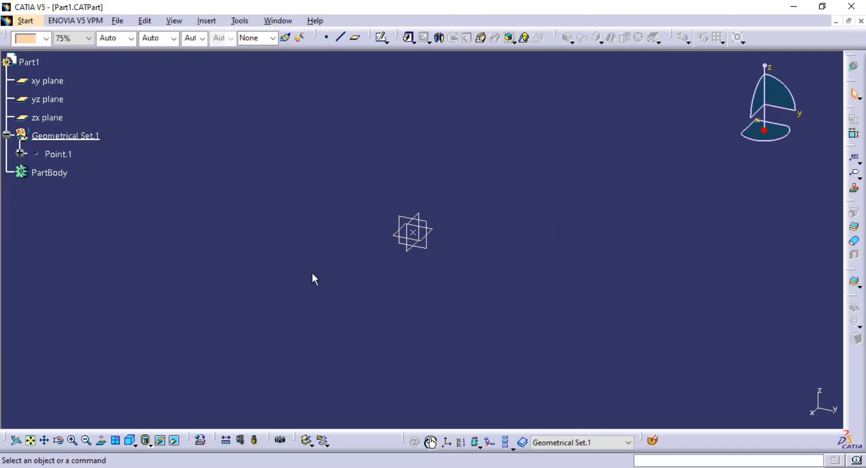
click(429, 250)
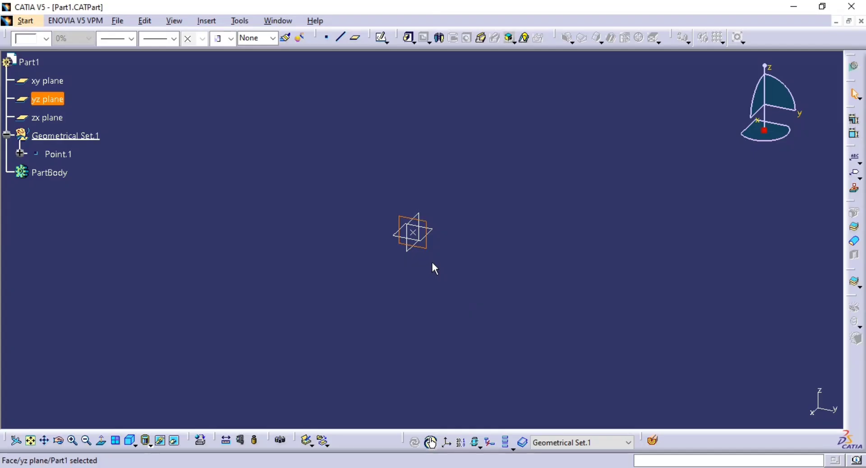
click(432, 258)
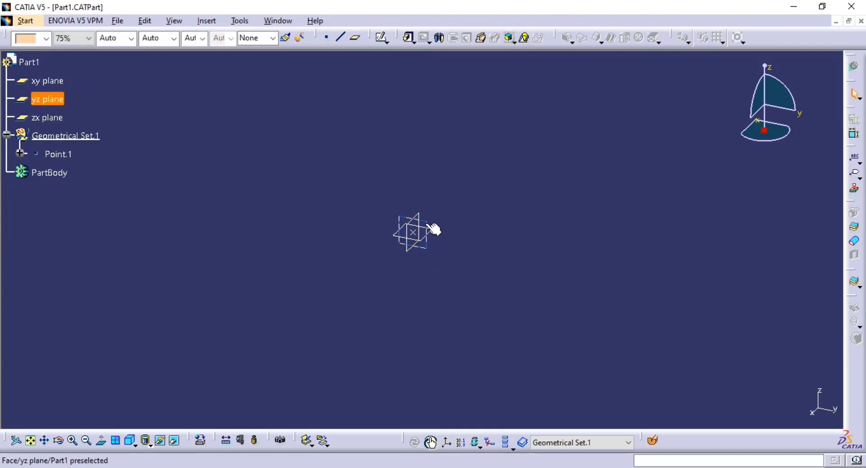
click(429, 246)
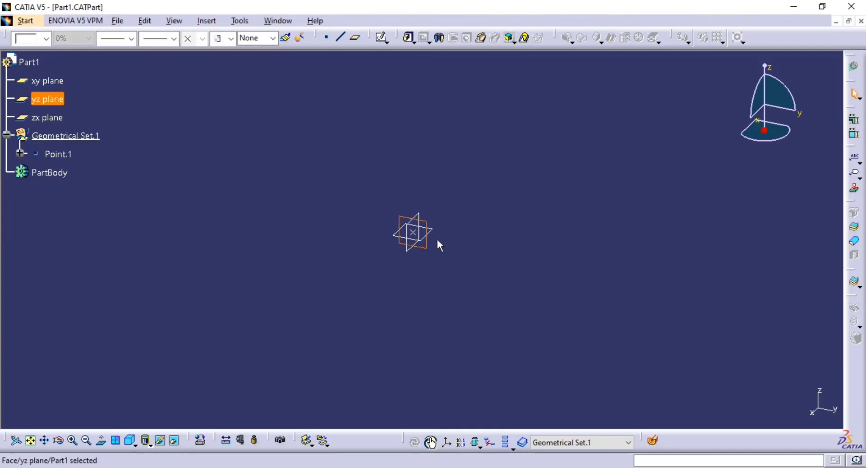
click(453, 260)
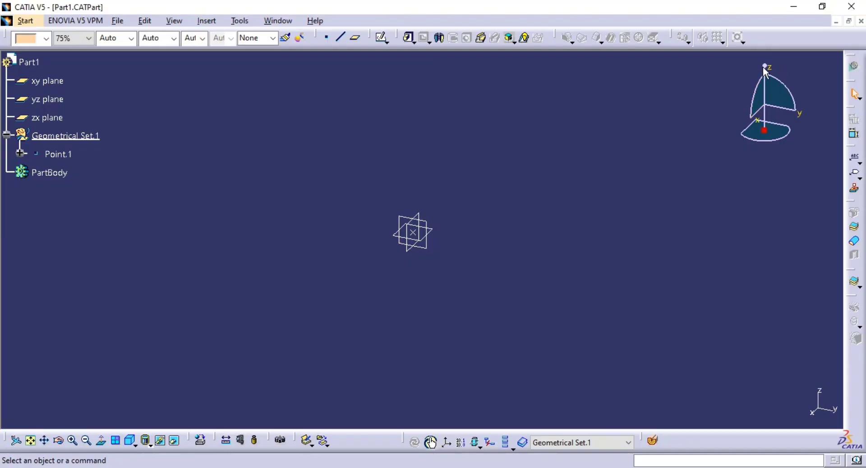
- Highlight the yz plane and the zx plane in turn to compare each one's orientation with the compass
click(421, 243)
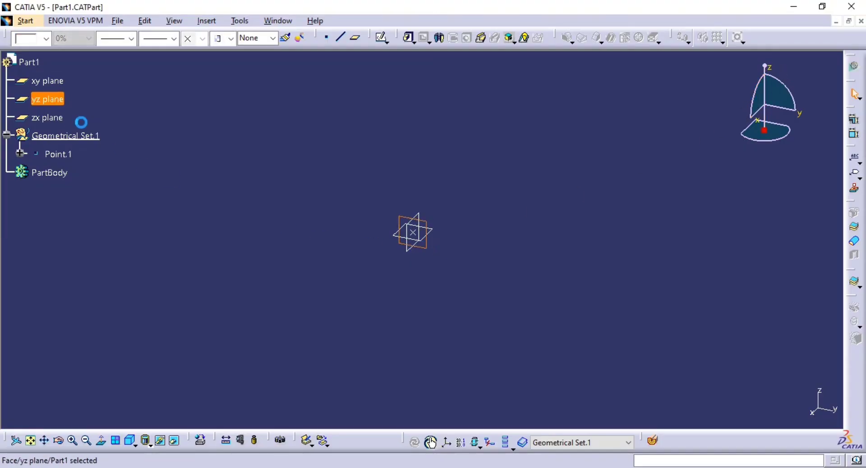
click(316, 190)
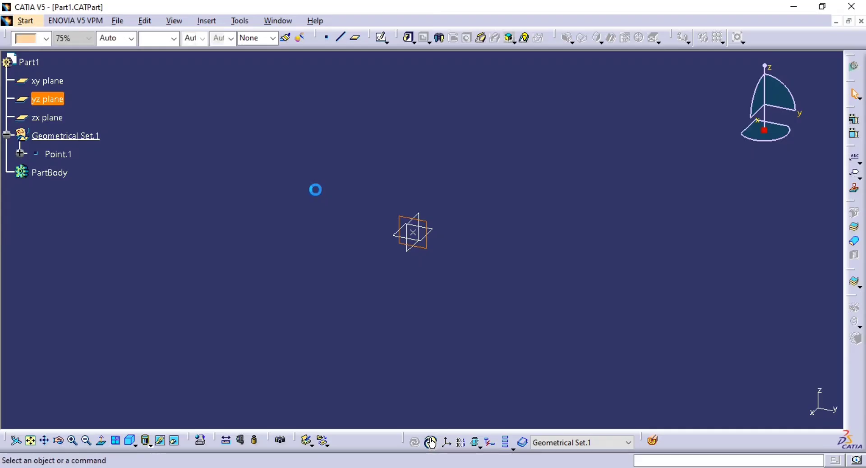
click(411, 244)
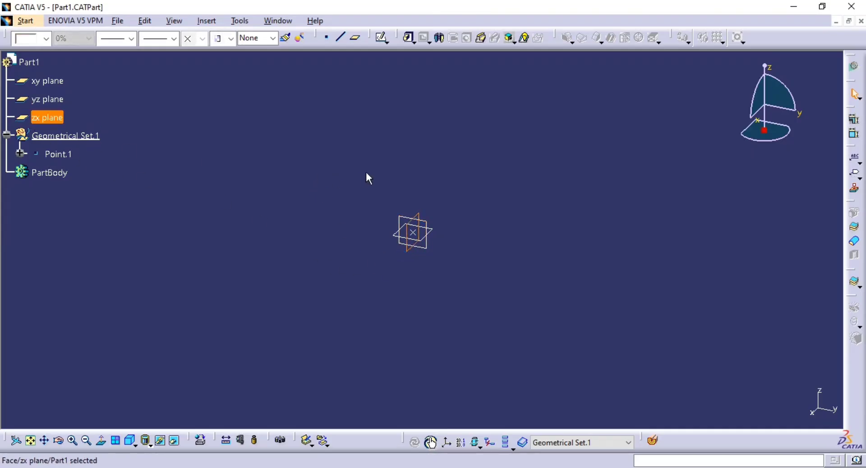
click(515, 189)
middle_drag(448, 252, 480, 269)
click(448, 253)
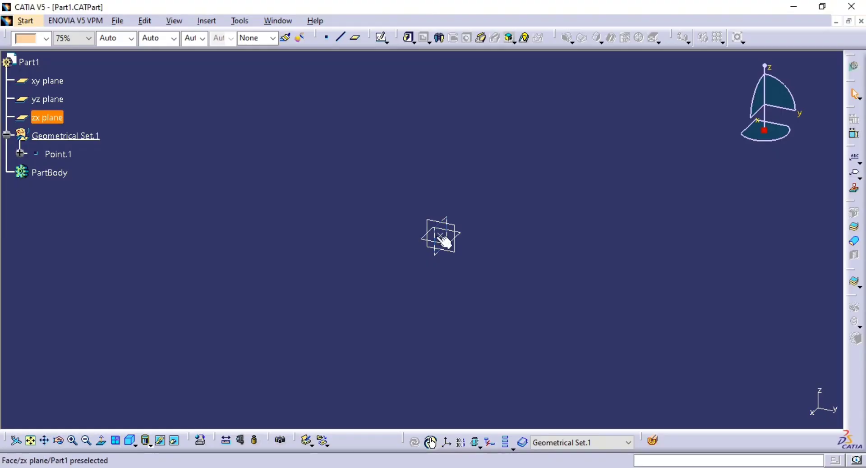
middle_drag(441, 283, 420, 293)
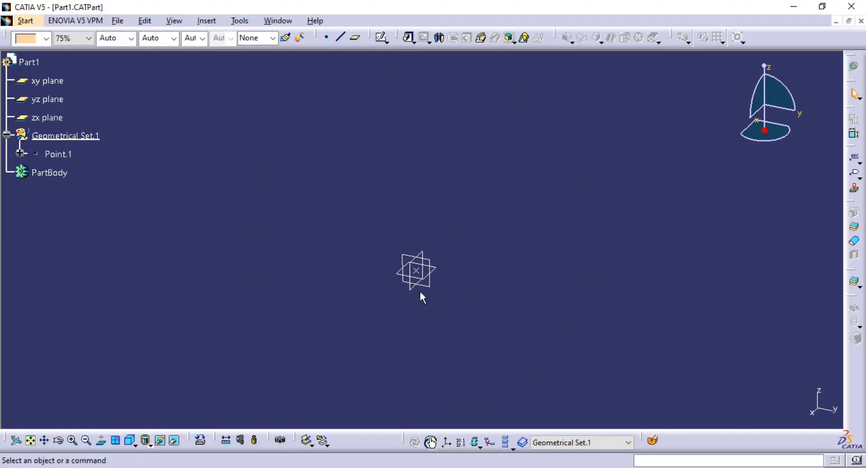
middle_drag(483, 270, 462, 212)
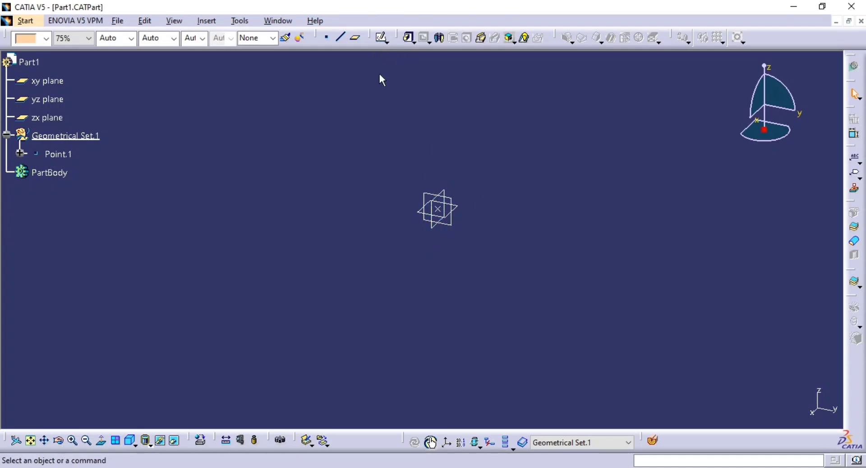
- Start a plain sketch on the xy plane and exit the sketch without drawing anything
click(382, 40)
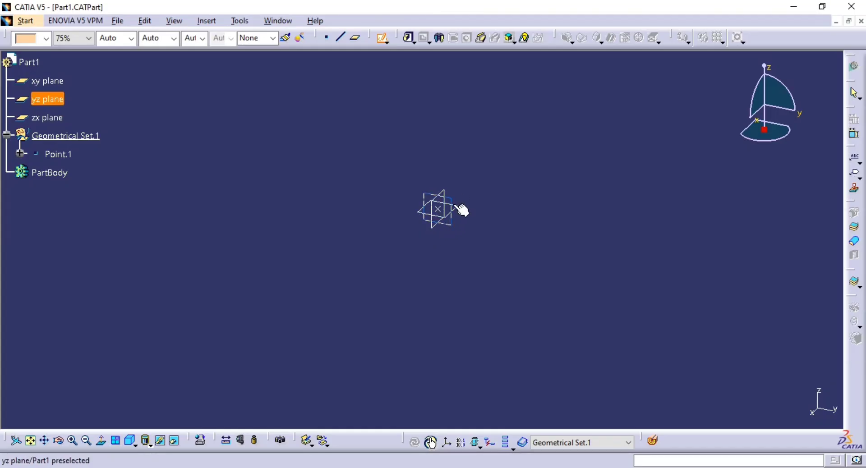
click(457, 206)
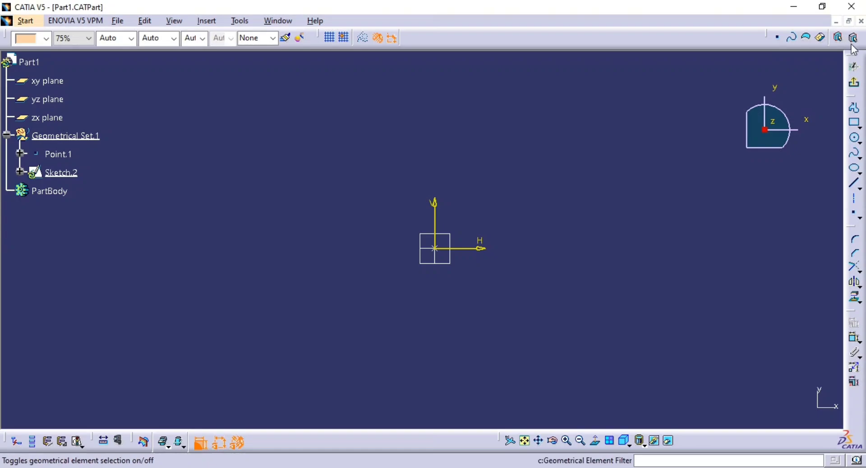
click(854, 67)
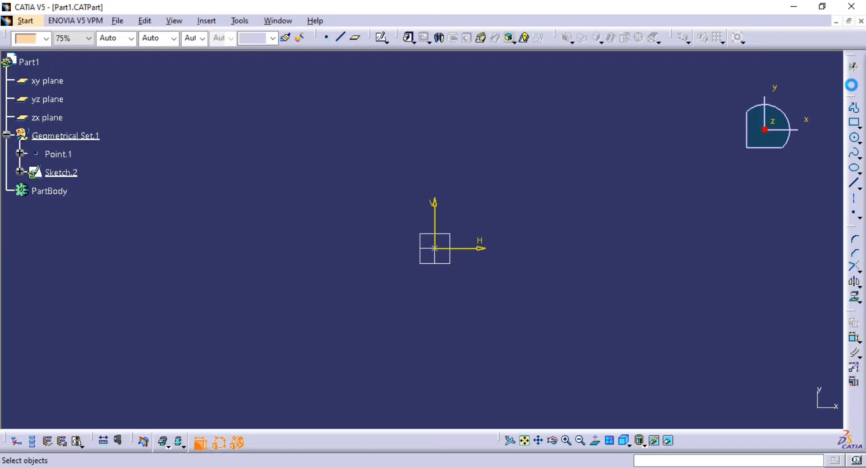
- Start a positioned sketch with the xy plane as its reference
click(382, 40)
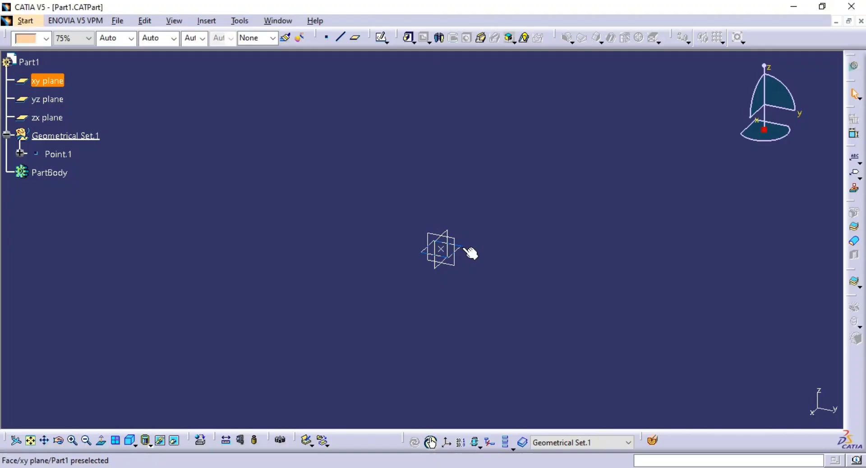
click(385, 42)
click(396, 71)
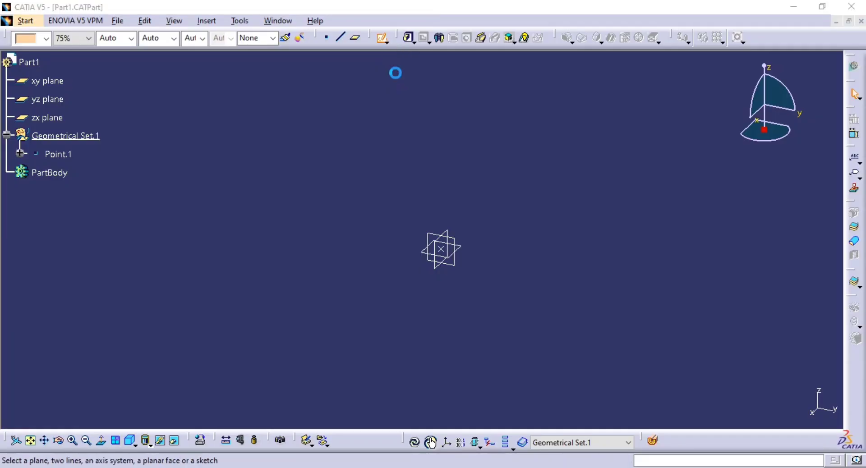
click(467, 251)
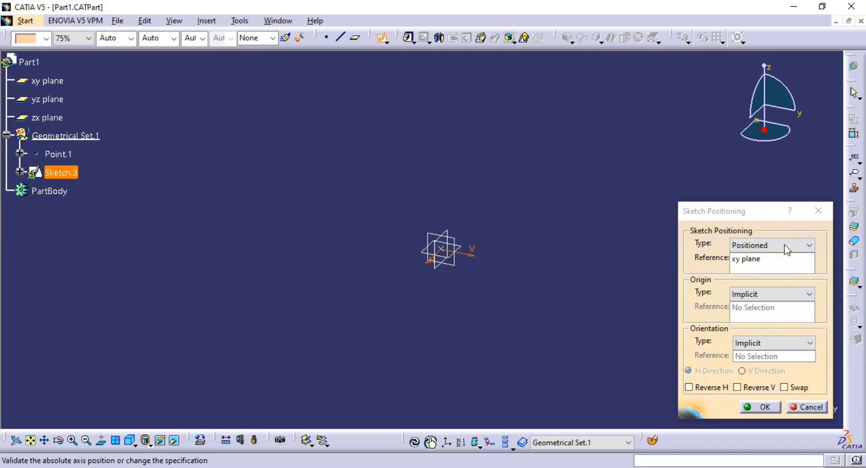
drag(753, 211, 733, 162)
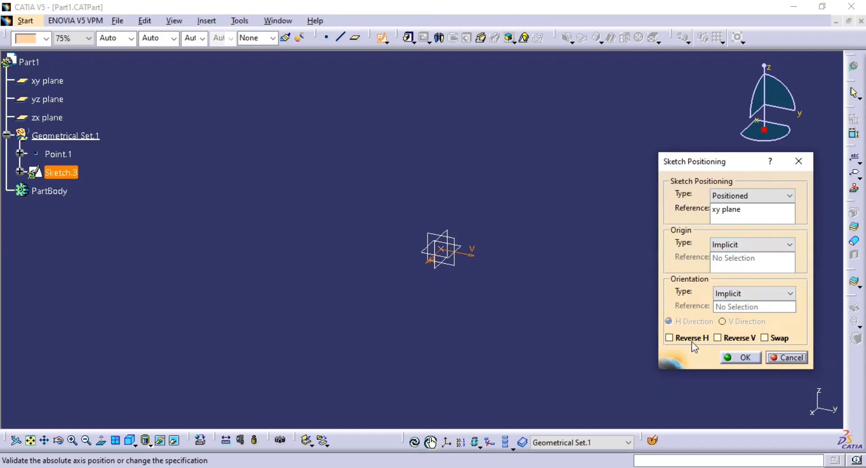
- Try swapping the sketch's H and V axes and reversing V, and cancel the positioned sketch
click(764, 338)
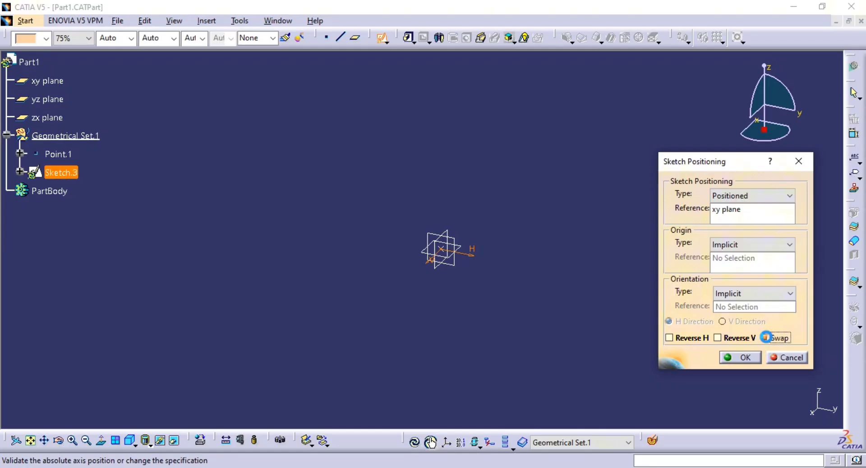
click(736, 339)
click(787, 358)
middle_drag(457, 280, 432, 247)
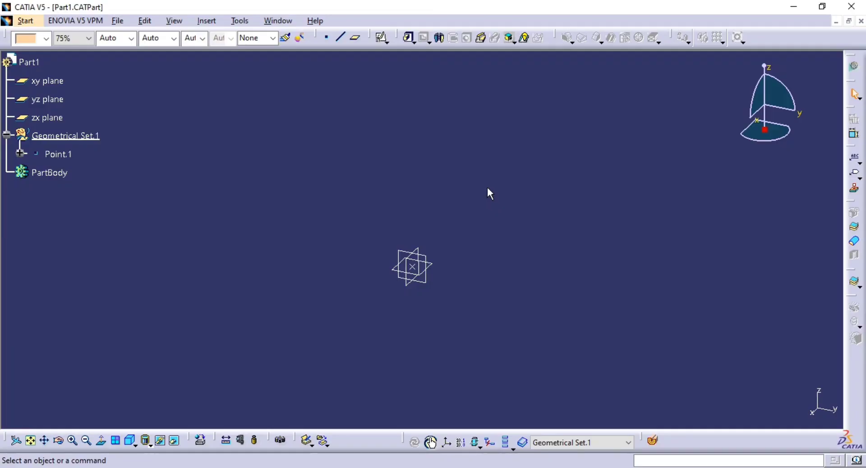
middle_click(456, 193)
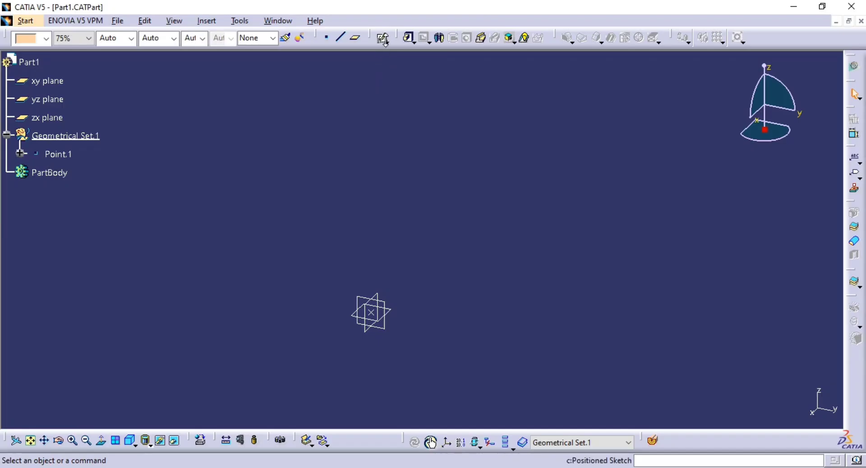
click(387, 43)
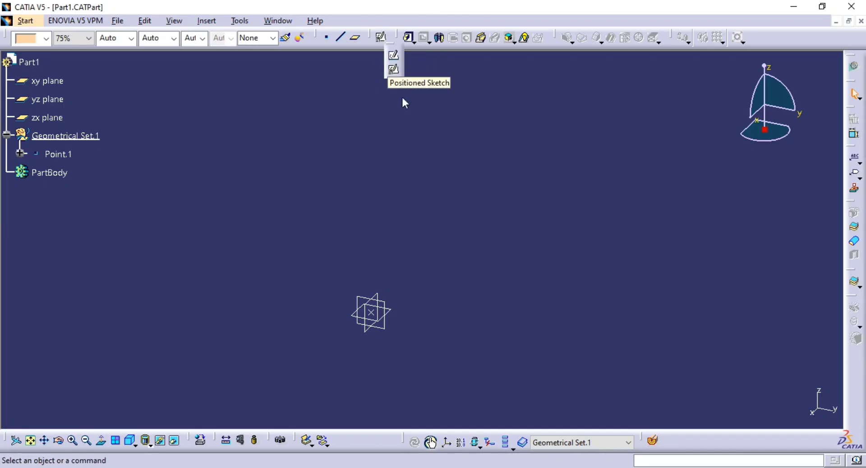
click(422, 94)
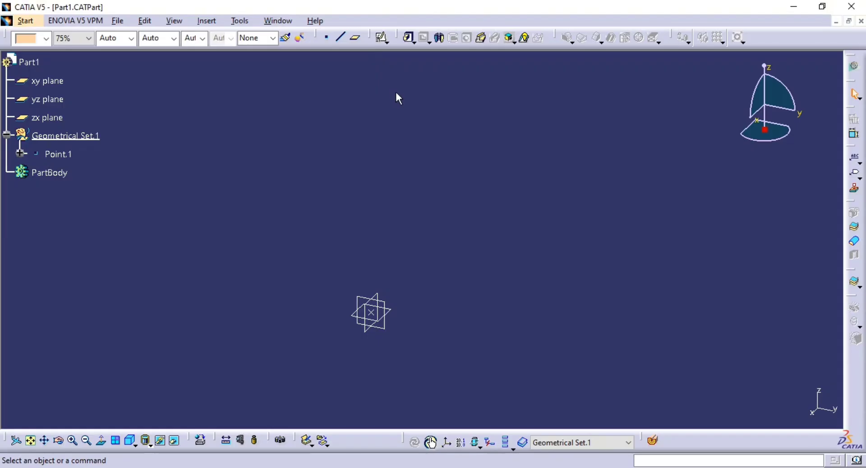
middle_drag(393, 379, 427, 266)
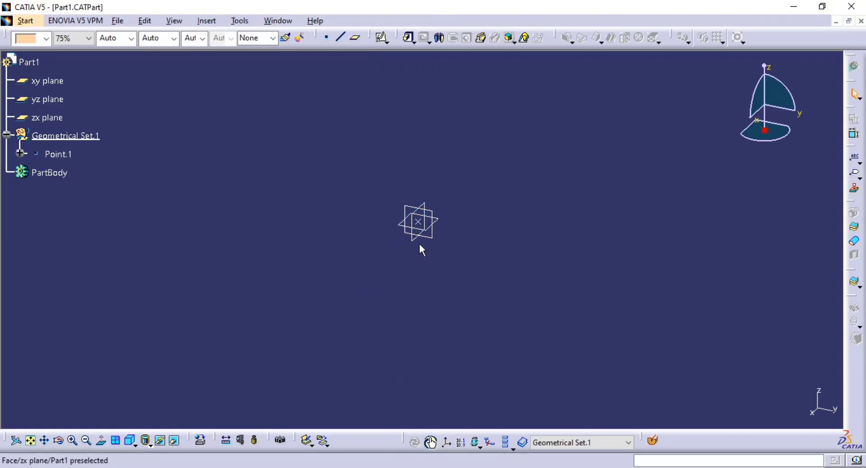
middle_drag(427, 227, 419, 232)
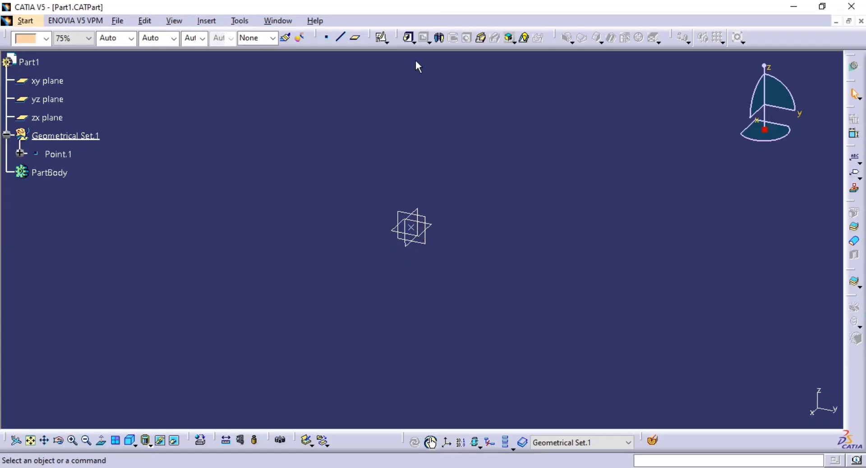
- Create a positioned sketch on the xy plane with Point.1 as Projection point origin, swapping the axes and reversing V
click(381, 39)
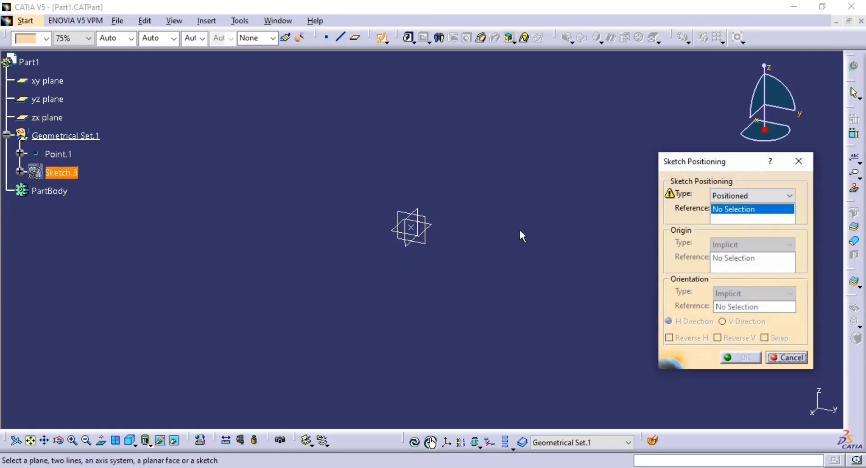
click(430, 225)
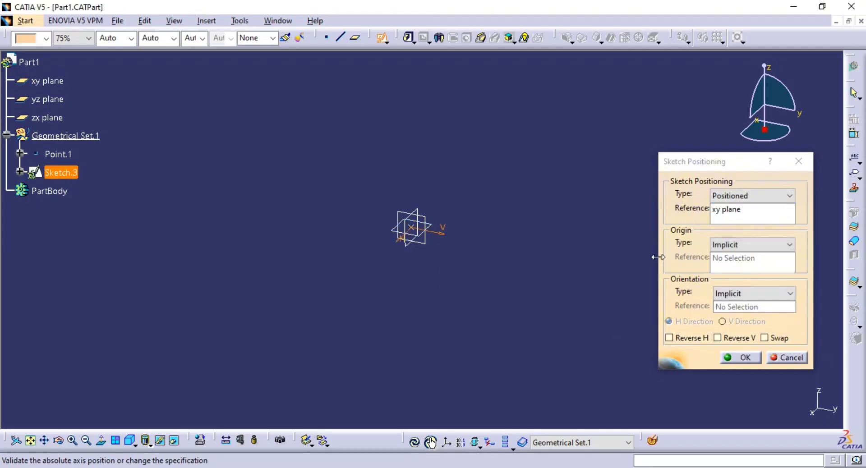
click(720, 248)
click(737, 278)
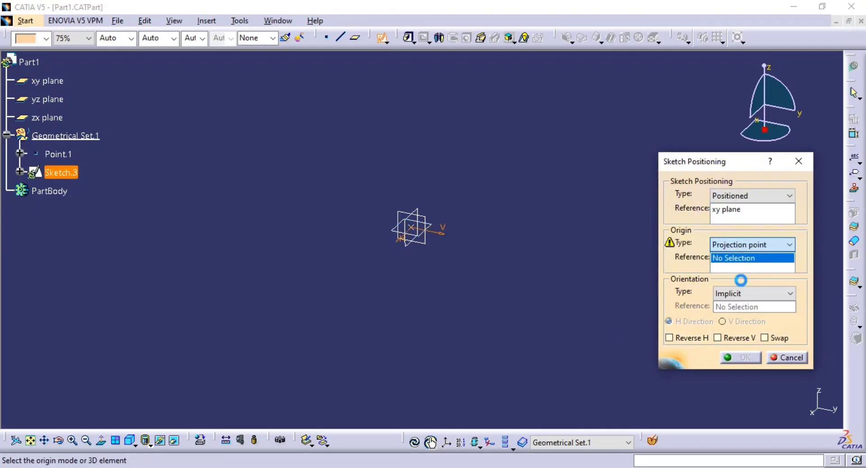
click(412, 228)
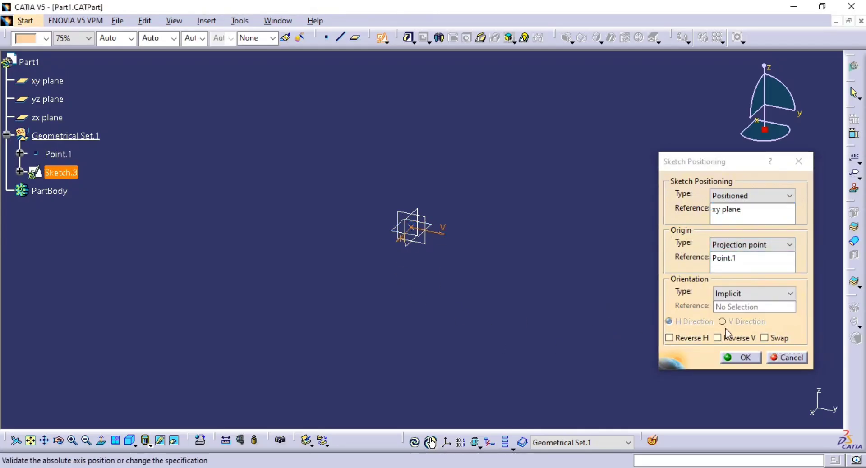
click(741, 357)
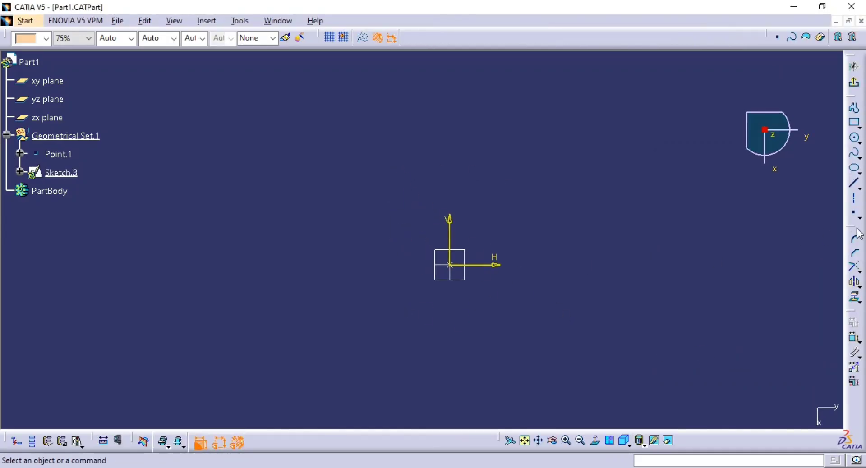
- Sketch an open five-line profile around the origin with the Profile tool, ending about 54 mm above the H axis
click(853, 114)
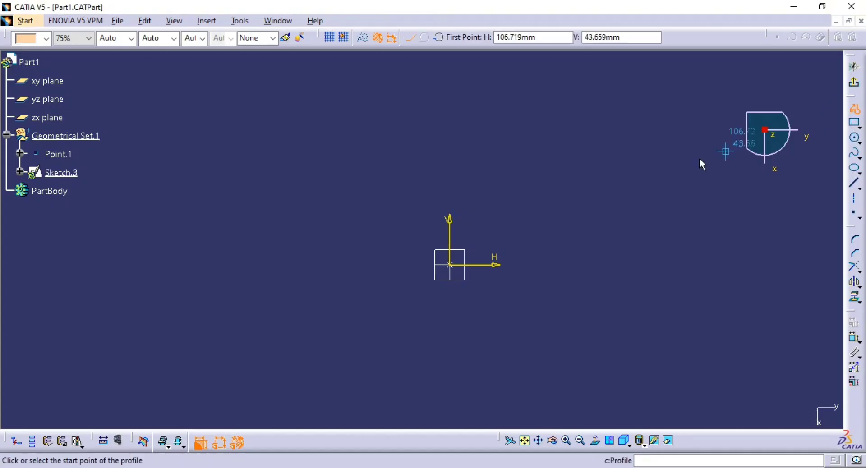
click(502, 164)
click(619, 208)
click(605, 286)
click(359, 311)
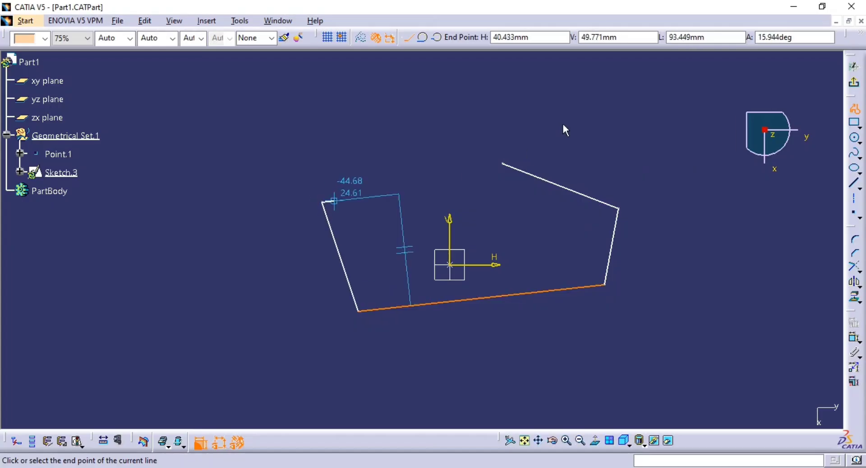
click(322, 202)
click(573, 123)
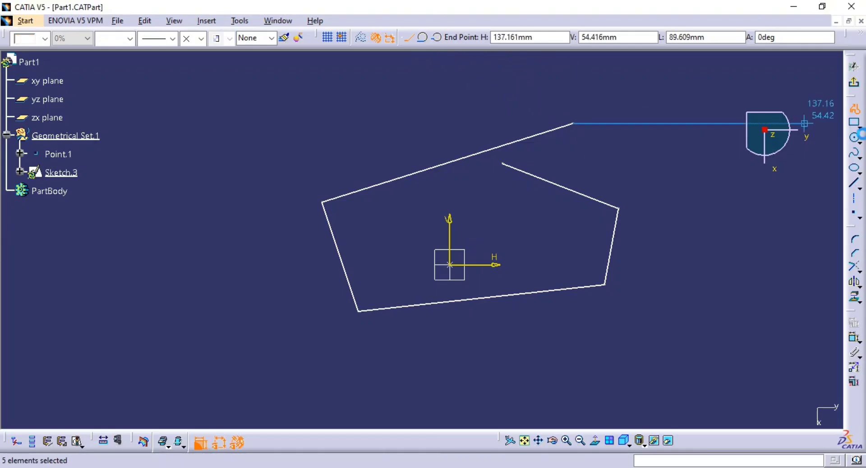
key(Escape)
- Delete all lines of the open profile from the sketch
middle_drag(658, 186, 642, 300)
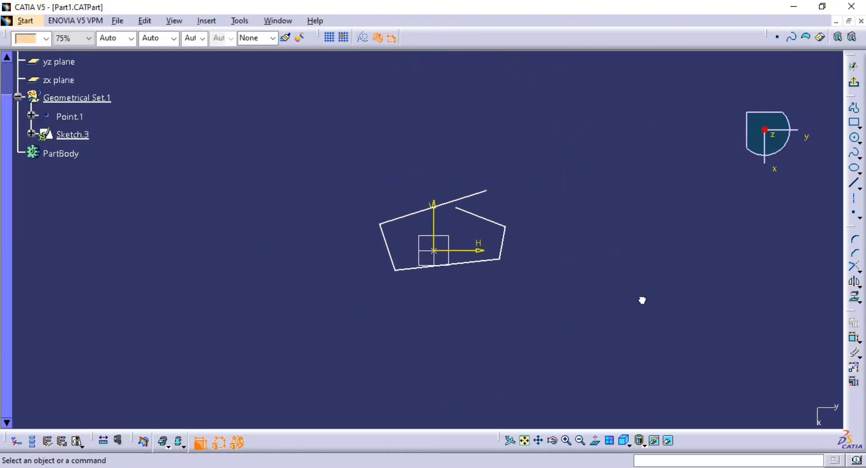
key(ctrl+a)
key(Delete)
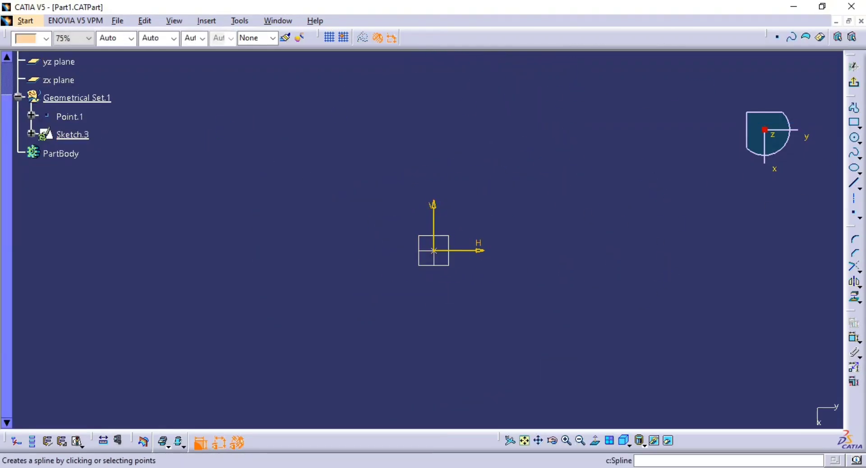
click(862, 128)
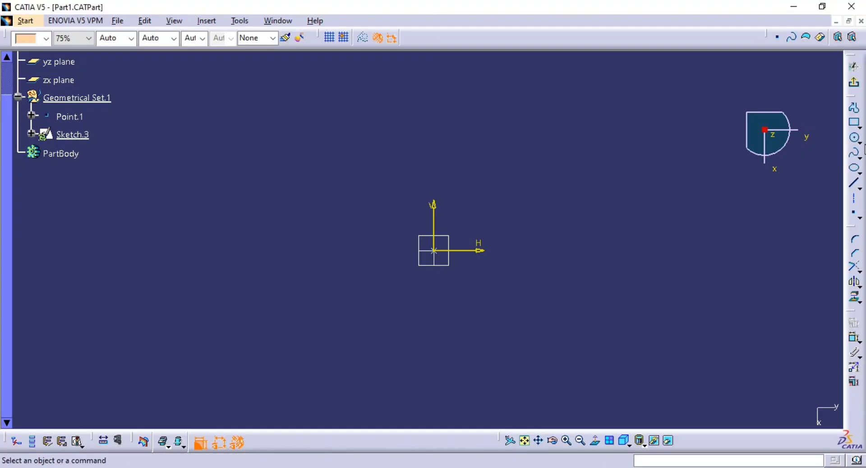
click(862, 145)
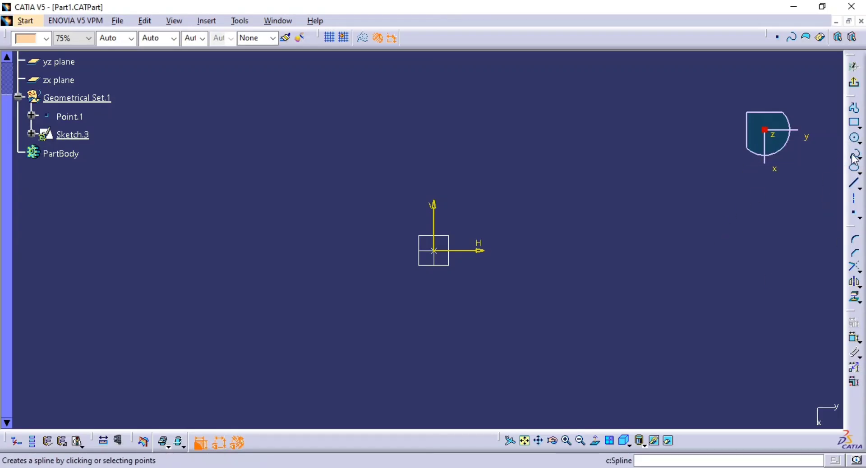
- Draw an open spline through five control points on the positive H side of the origin, and undo it
click(850, 158)
click(592, 223)
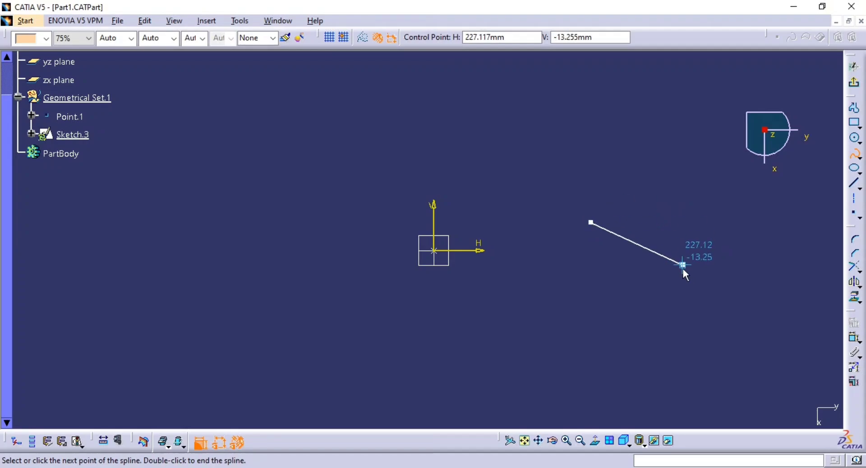
click(683, 268)
click(607, 333)
click(494, 244)
double_click(617, 170)
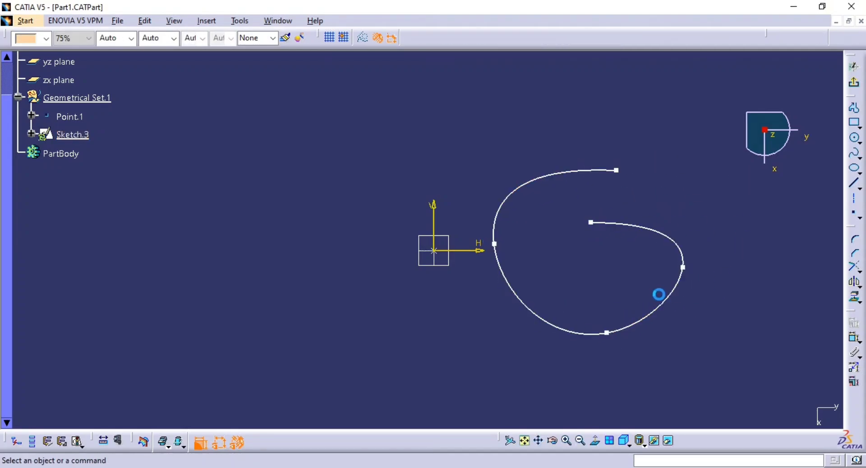
key(ctrl+z)
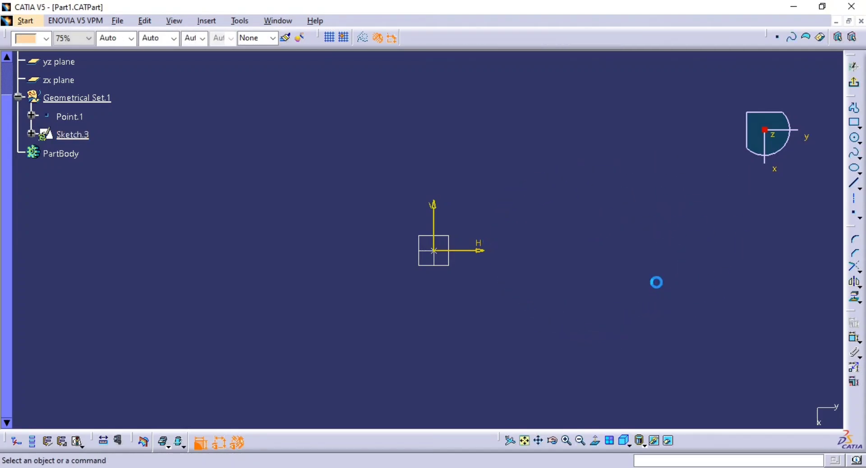
- Draw a centered rectangle about 307 mm wide and 192 mm high with its centre on the sketch origin
click(860, 191)
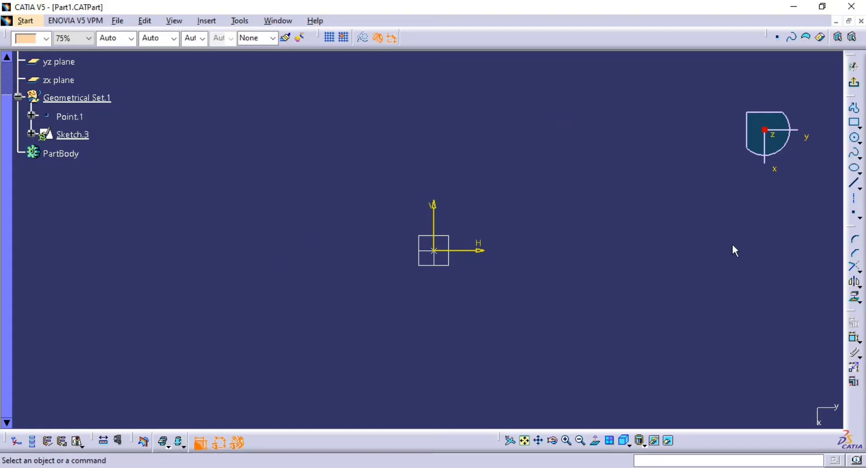
click(860, 128)
click(843, 132)
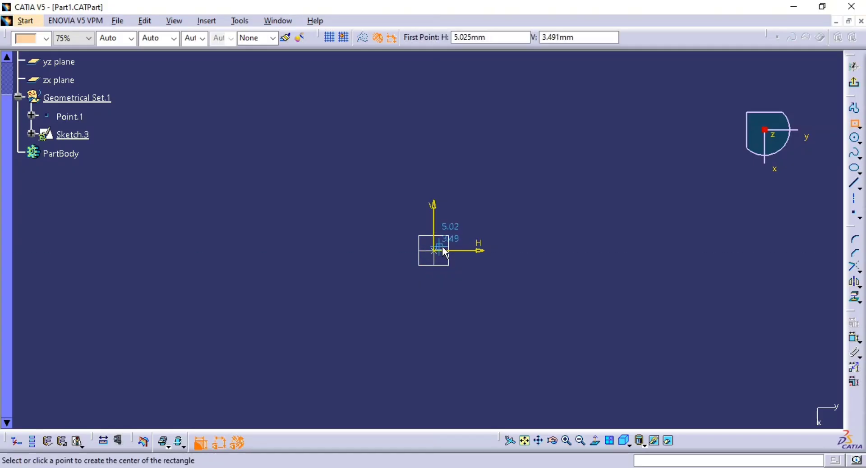
click(434, 250)
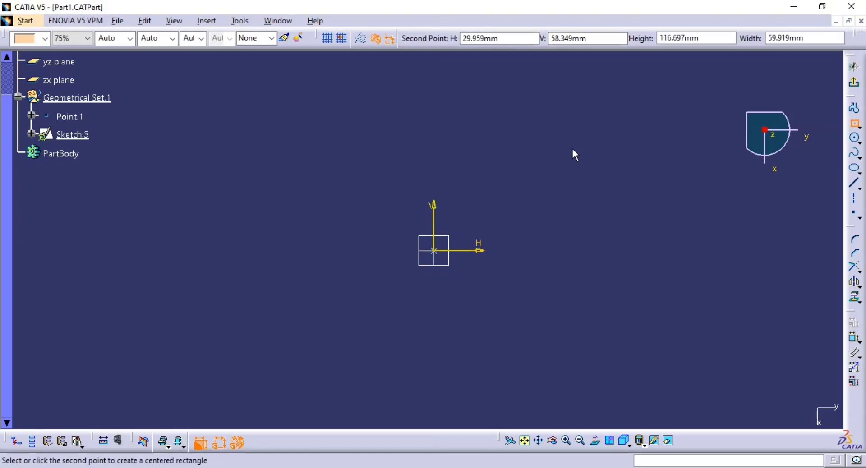
click(603, 145)
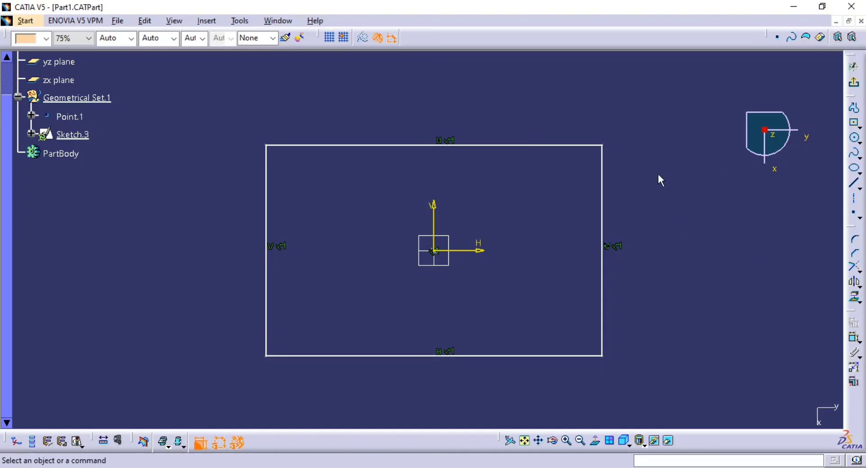
- Round the rectangle's upper-right corner with the Corner tool, using a radius of about 37 mm
click(857, 243)
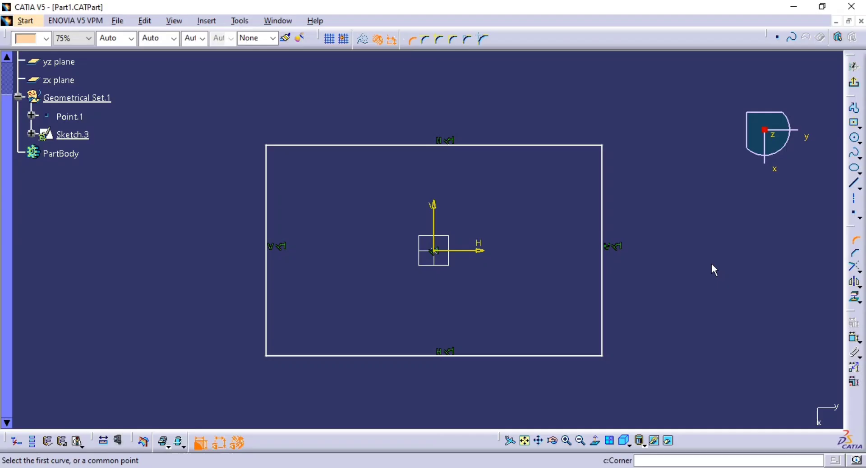
click(605, 146)
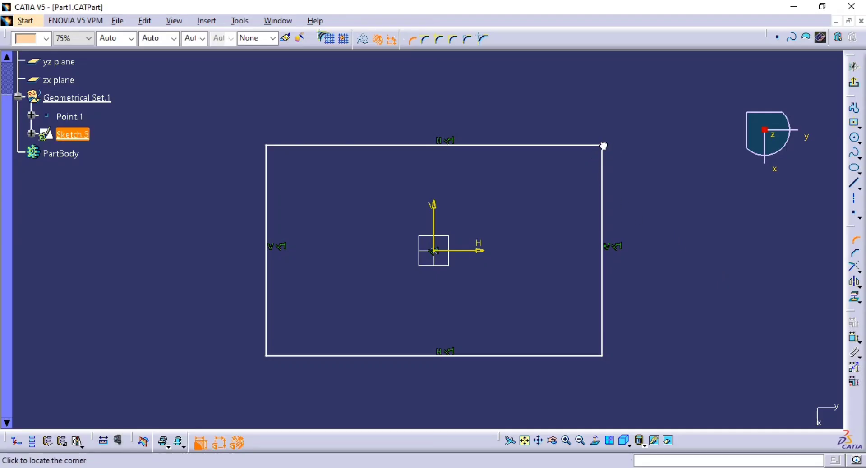
click(589, 159)
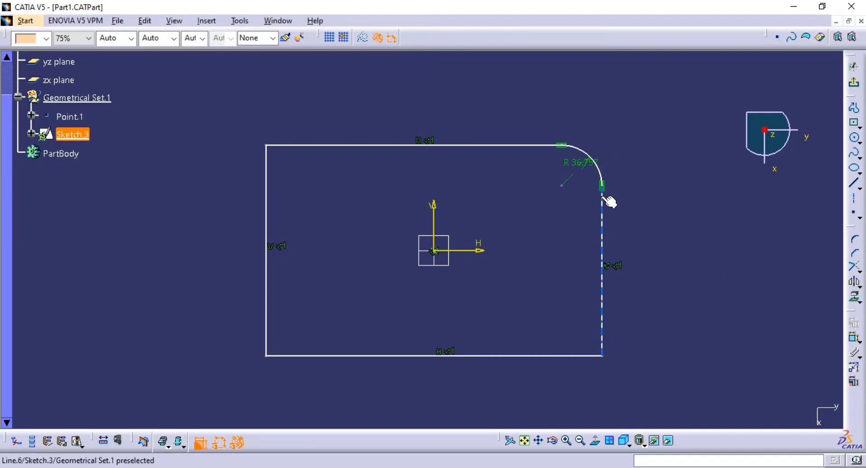
middle_drag(661, 199, 677, 168)
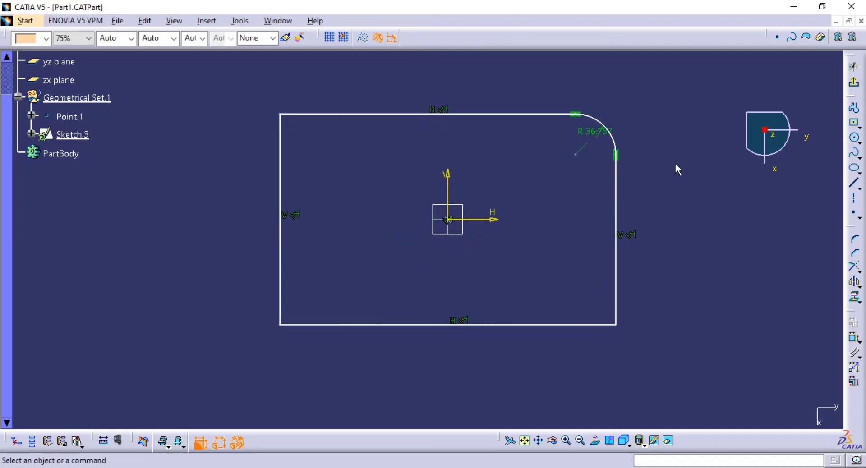
- Round the rectangle's lower-right corner with the Corner tool, using a radius of about 54 mm
click(856, 243)
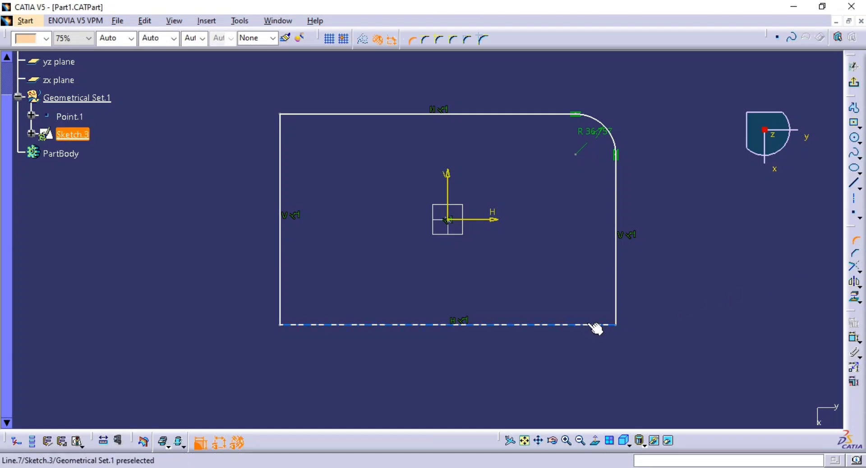
click(594, 325)
click(617, 302)
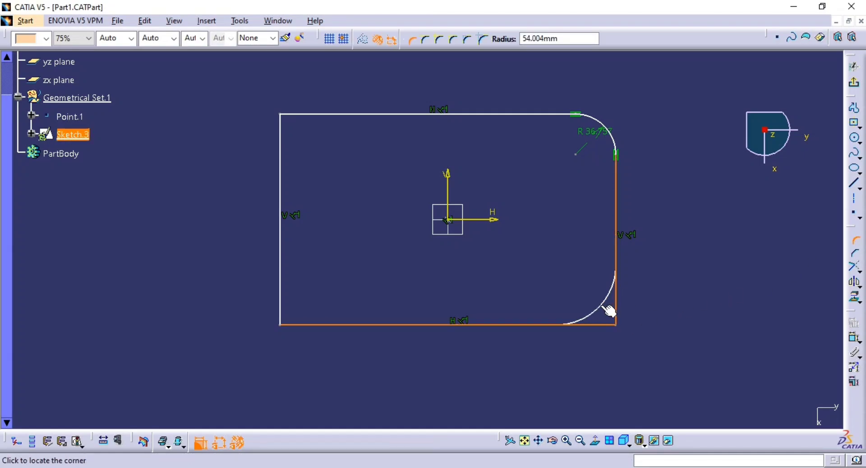
click(600, 305)
middle_drag(692, 280, 690, 393)
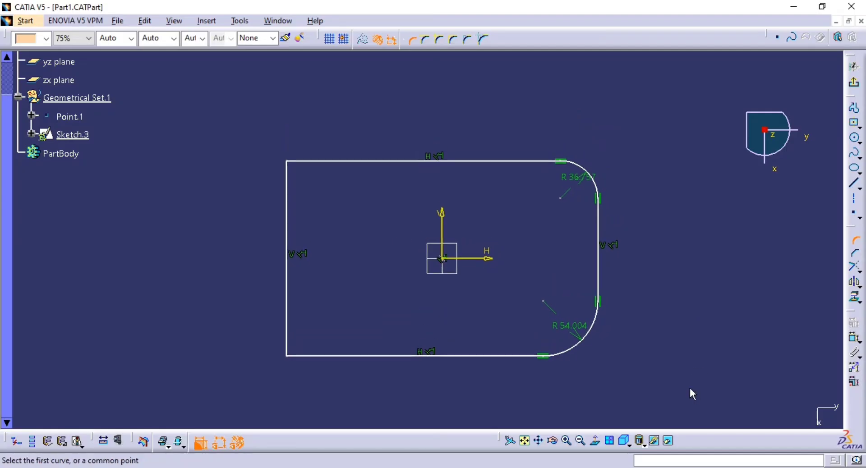
- Round the rectangle's lower-left corner with an exact radius of 25 mm
middle_drag(735, 303, 740, 284)
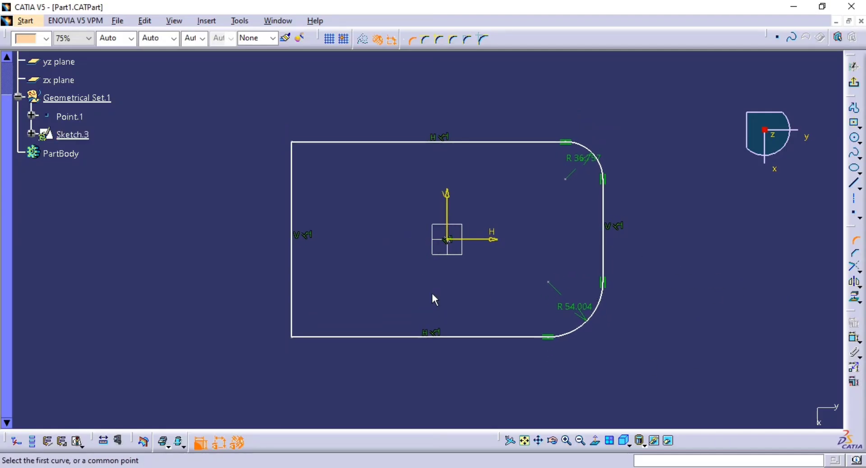
click(311, 337)
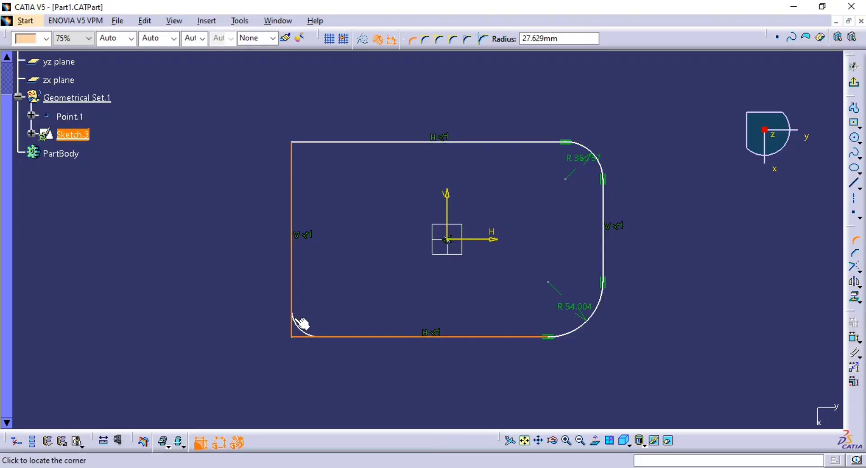
key(Tab)
key(Tab)
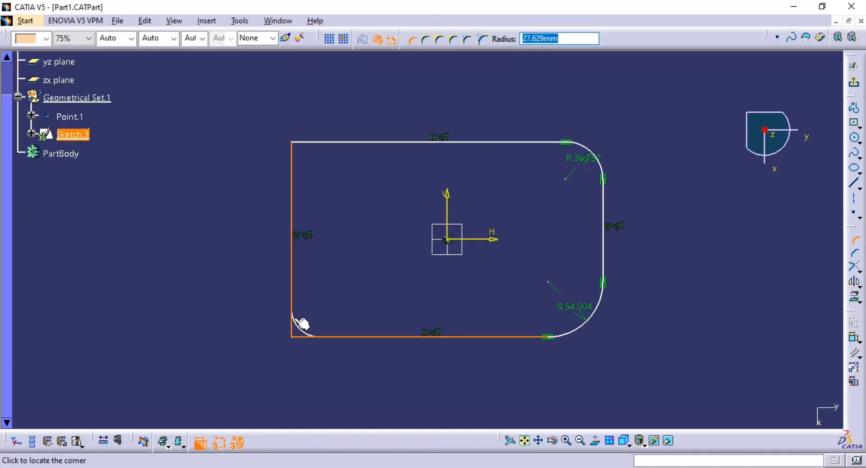
text(25)
key(Return)
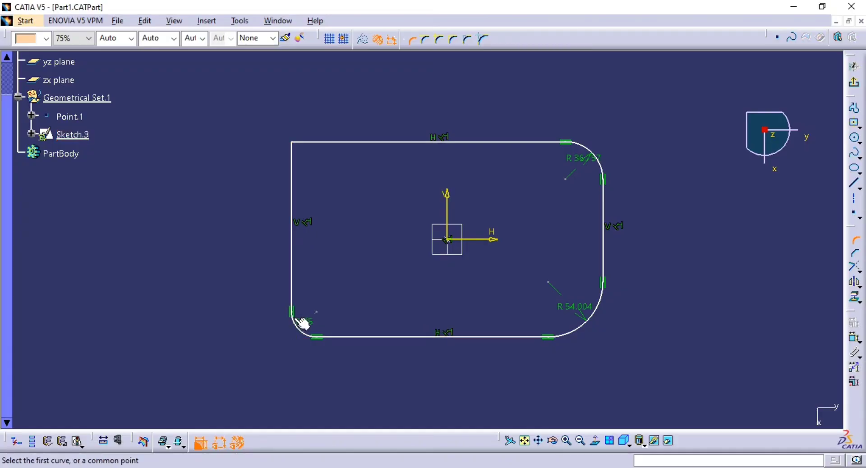
key(Escape)
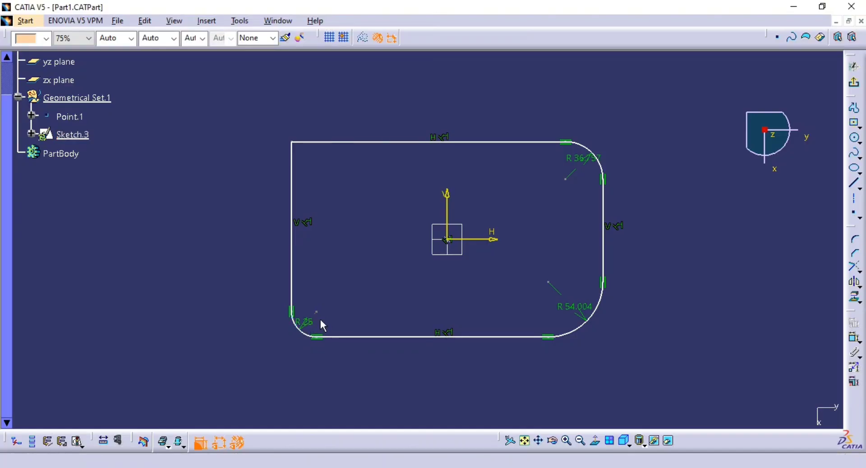
mouse_move(320, 319)
middle_down()
mouse_move(398, 315)
mouse_move(412, 360)
mouse_move(451, 314)
middle_up()
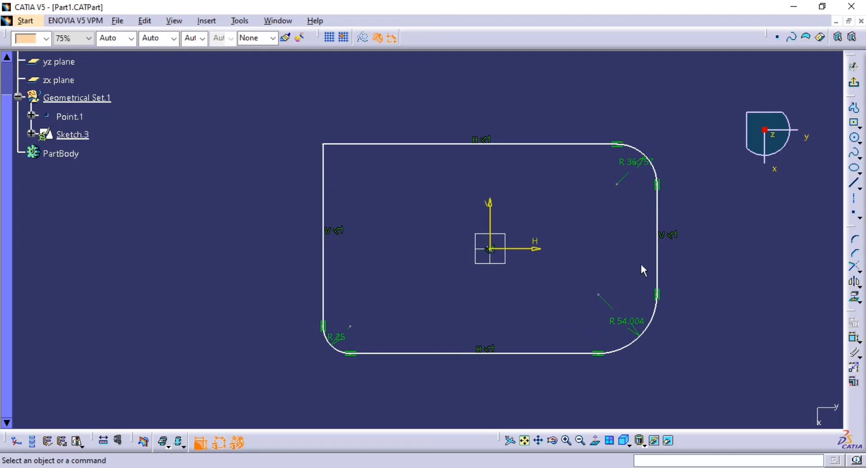
- Dimension the rectangle's width between its two vertical edges with the Constraint tool, placing the dimension above the profile
click(855, 343)
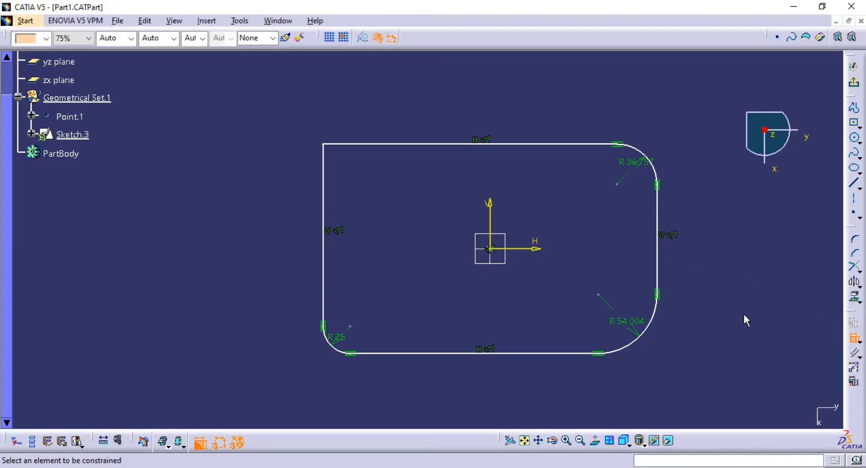
key(Escape)
click(855, 343)
click(658, 269)
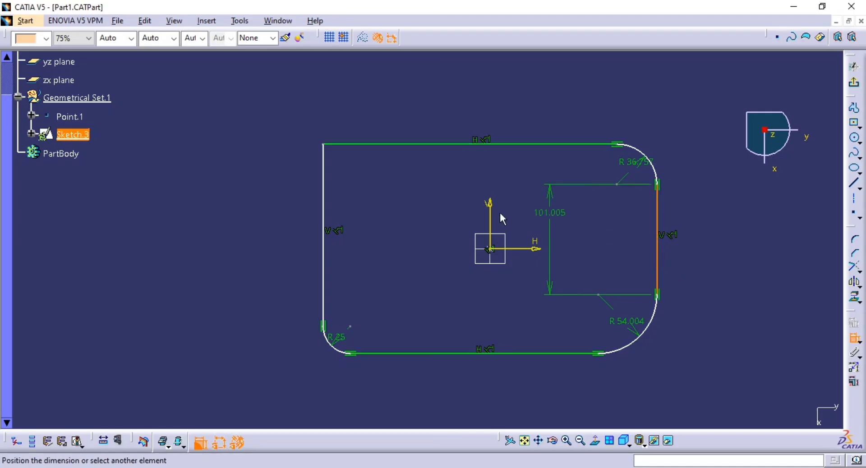
click(323, 274)
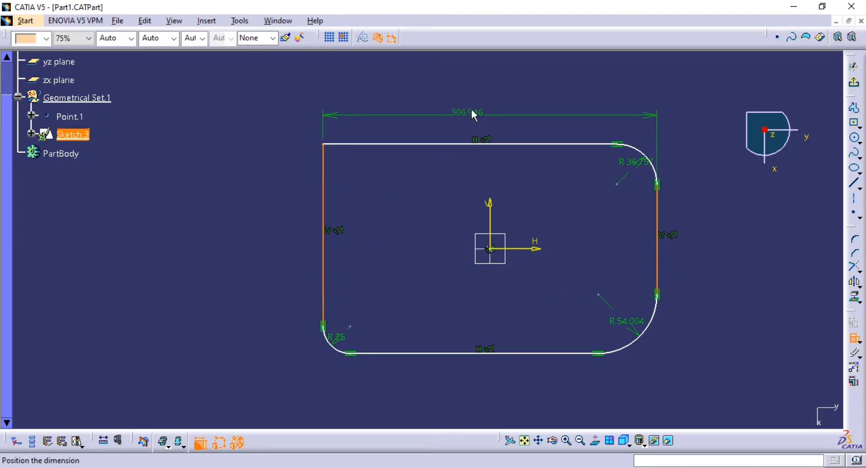
click(485, 119)
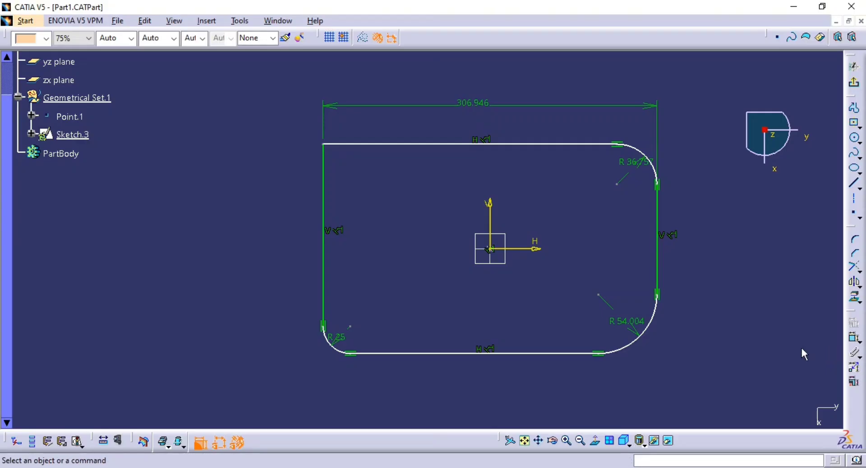
- Dimension the rectangle's height between its two horizontal edges, placing the dimension beside the right edge
click(855, 339)
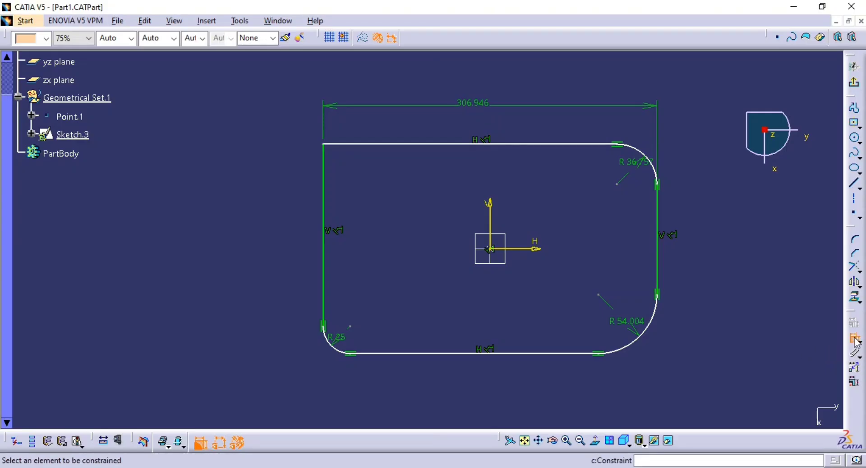
click(556, 144)
click(542, 355)
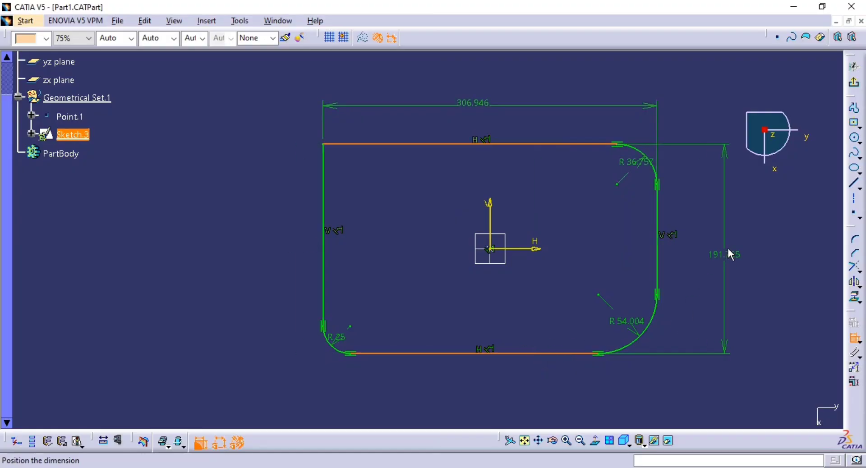
click(728, 249)
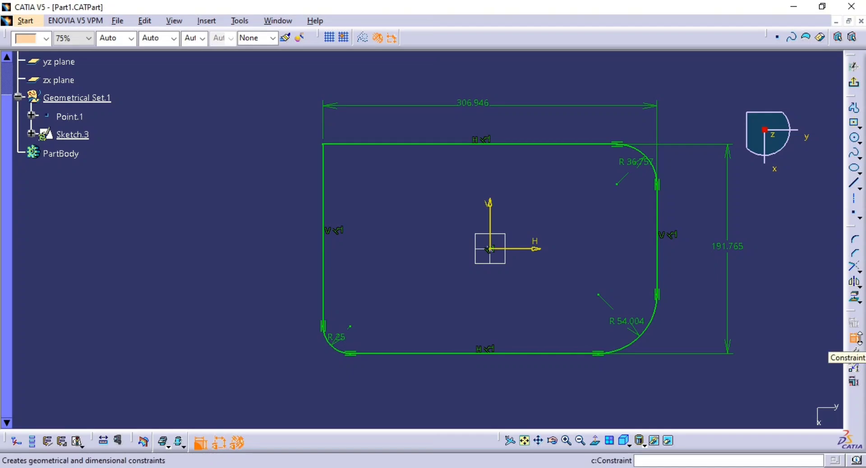
click(860, 338)
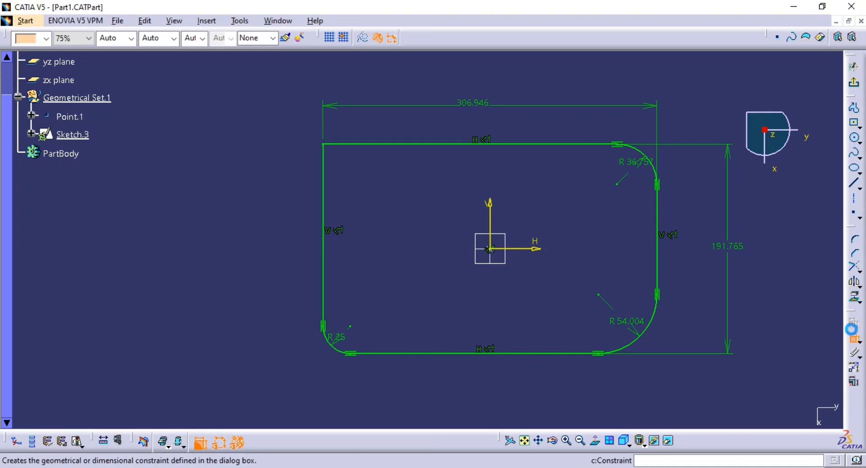
ctrl+middle_drag(696, 276, 686, 312)
middle_drag(633, 309, 566, 316)
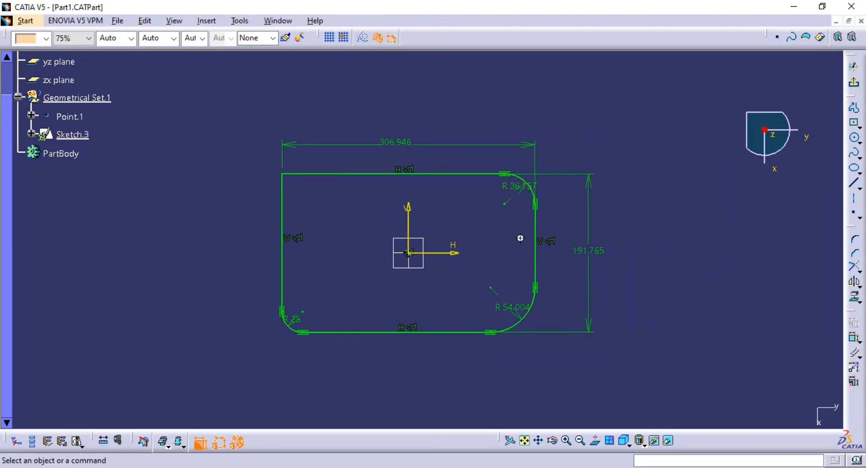
mouse_move(518, 238)
ctrl+middle_down()
mouse_move(518, 224)
mouse_move(599, 243)
ctrl+middle_up()
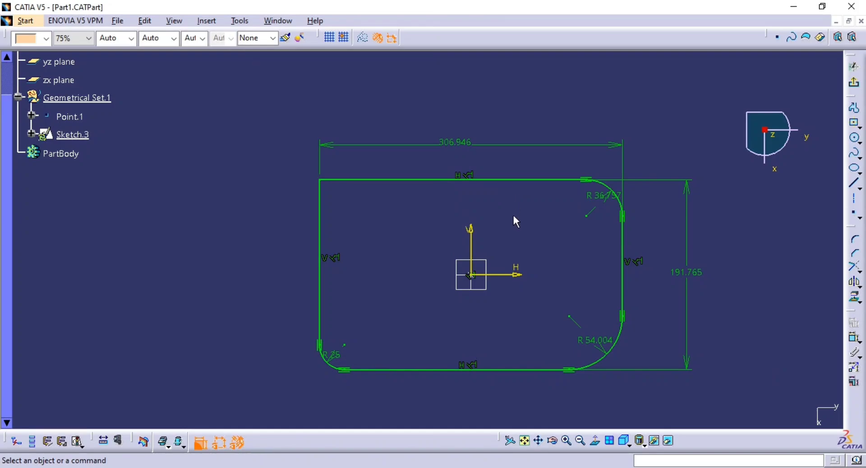
- Delete the height dimension from the rectangle
click(691, 273)
key(Delete)
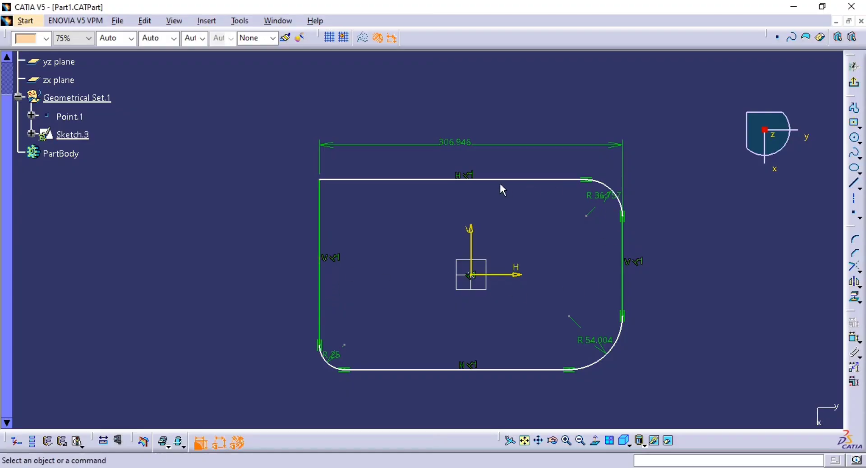
- Try moving the rectangle's left vertical edge, and enlarge its height by moving the upper horizontal edge outward
mouse_move(551, 251)
middle_down()
mouse_move(522, 229)
mouse_move(510, 202)
middle_up()
mouse_move(665, 221)
middle_down()
mouse_move(659, 198)
mouse_move(651, 231)
mouse_move(636, 219)
middle_up()
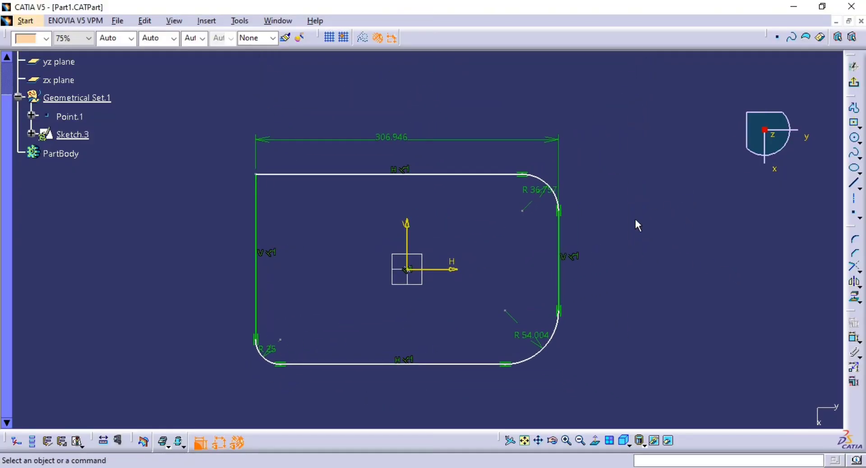
middle_drag(544, 206, 572, 205)
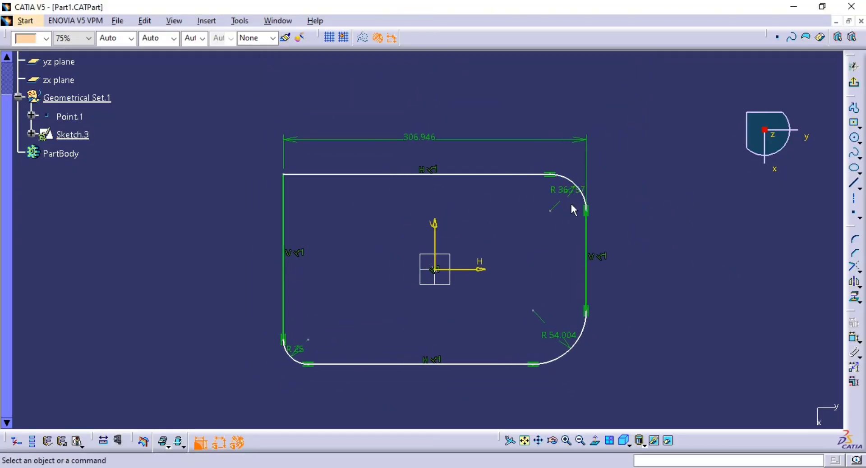
click(284, 295)
mouse_move(284, 295)
mouse_down()
mouse_move(269, 283)
mouse_move(243, 296)
mouse_move(259, 317)
mouse_move(266, 307)
mouse_move(255, 305)
mouse_move(296, 319)
mouse_move(289, 364)
mouse_move(331, 319)
mouse_up()
click(306, 293)
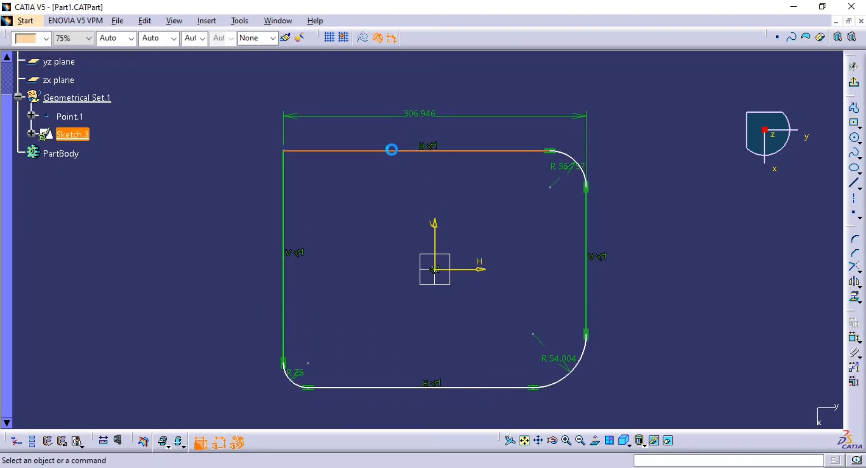
mouse_move(393, 150)
mouse_down()
mouse_move(396, 233)
mouse_move(377, 228)
mouse_move(391, 134)
mouse_move(412, 132)
mouse_move(404, 159)
mouse_up()
click(668, 223)
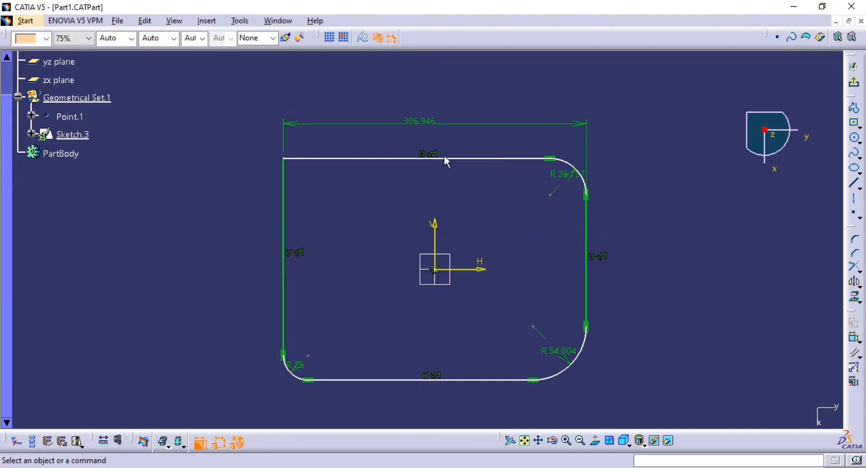
middle_drag(450, 178, 454, 197)
middle_drag(389, 216, 334, 228)
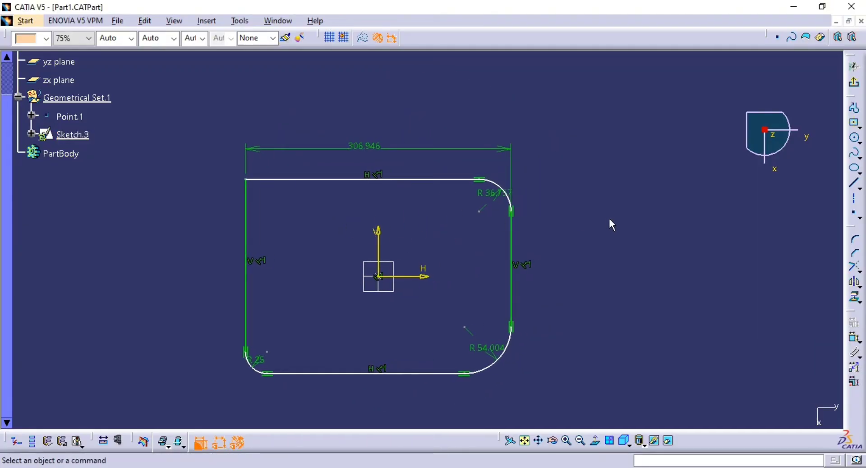
middle_drag(548, 237, 407, 231)
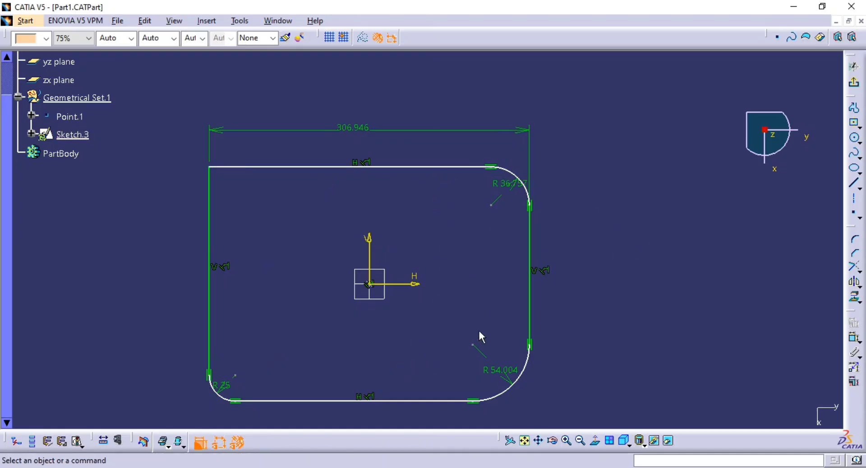
mouse_move(479, 331)
middle_down()
mouse_move(480, 314)
mouse_move(622, 281)
middle_up()
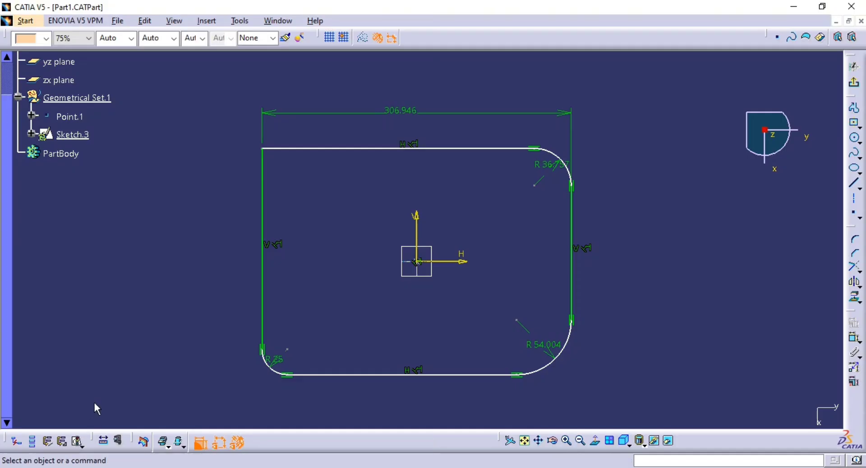
- Check the sketch's solving status and examine the constraint status of each element in the Sketch Analysis diagnostic
click(75, 446)
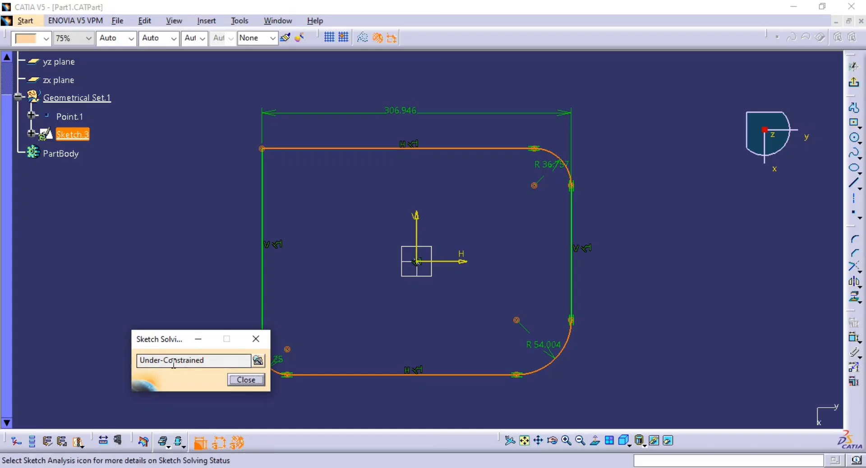
click(257, 360)
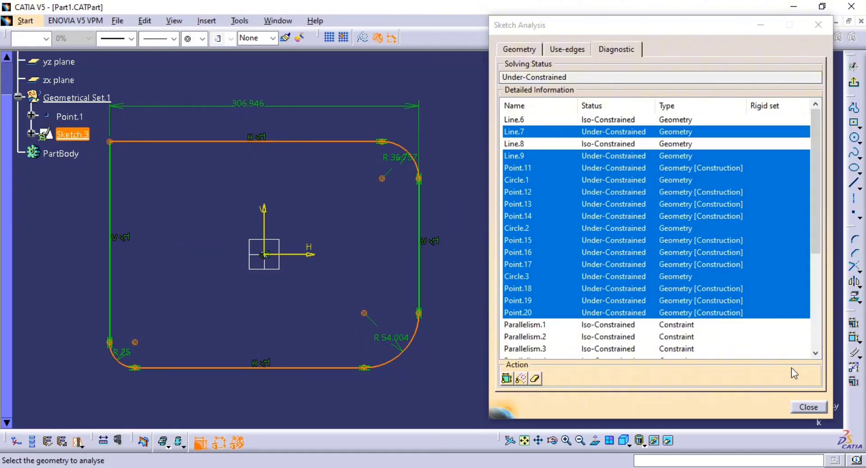
click(809, 408)
middle_click(621, 286)
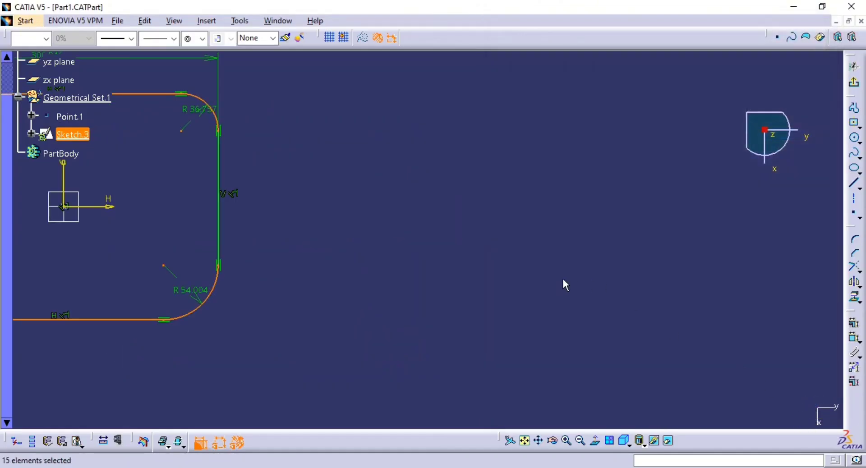
click(468, 276)
mouse_move(370, 241)
middle_down()
mouse_move(598, 303)
mouse_move(678, 313)
middle_up()
middle_drag(415, 208, 411, 178)
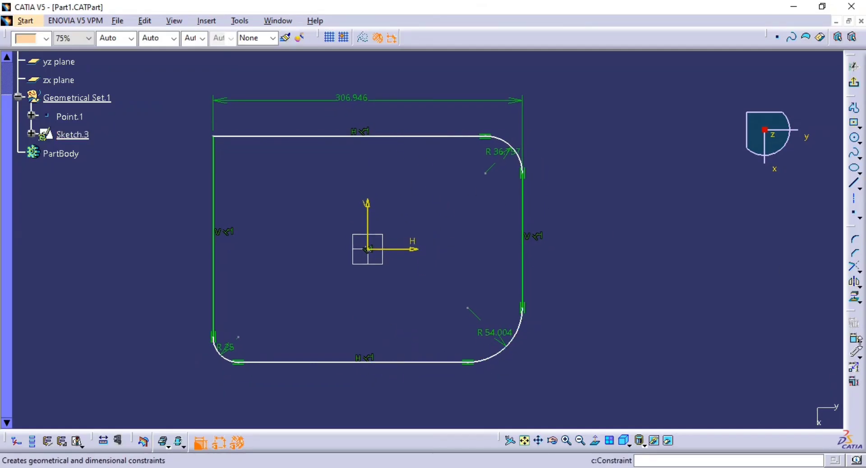
- Dimension the rectangle's height between its lower and upper horizontal edges, placing the dimension beside the right edge
click(855, 342)
click(431, 362)
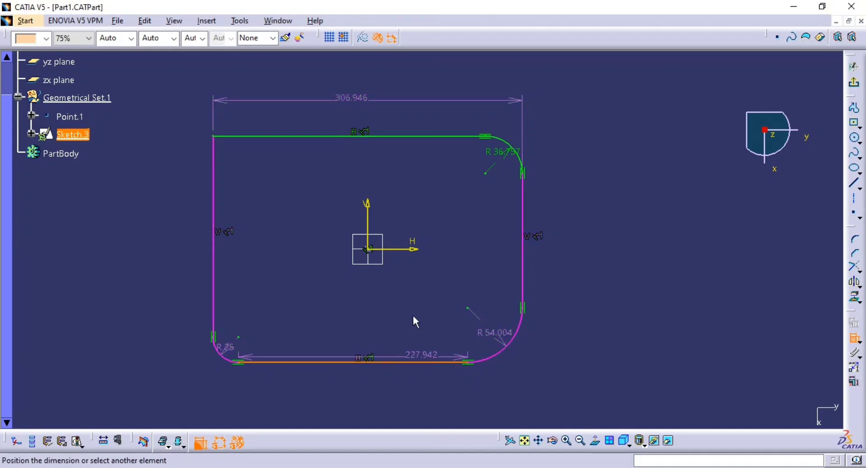
click(414, 136)
click(600, 237)
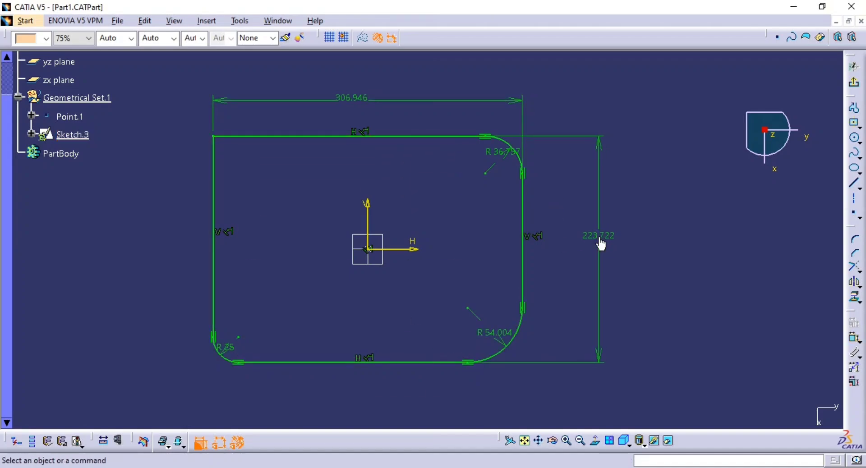
- Recheck the sketch's solving status with the height dimension in place
click(77, 442)
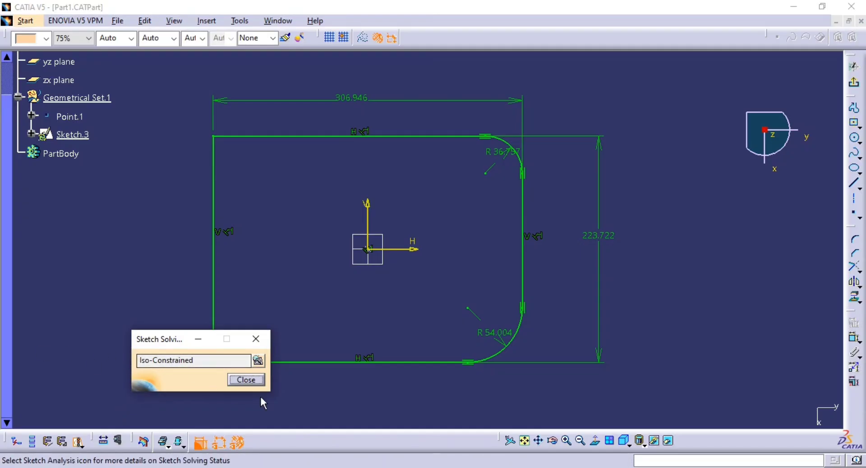
click(253, 380)
middle_drag(497, 290, 499, 289)
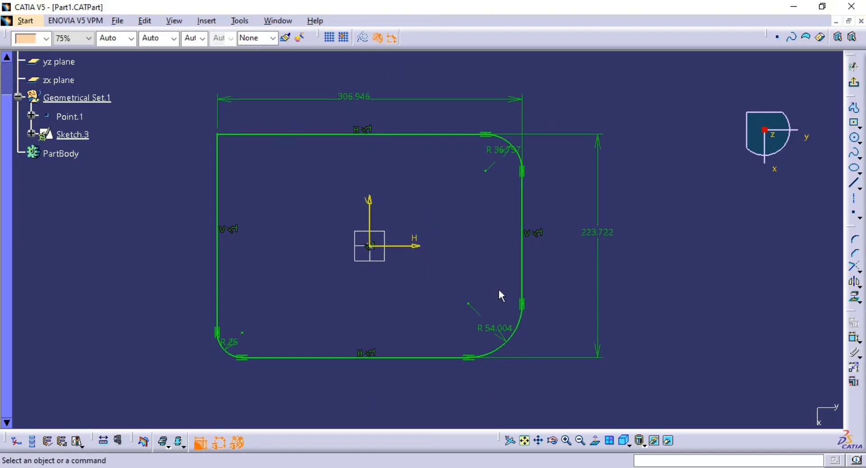
middle_drag(337, 315, 408, 328)
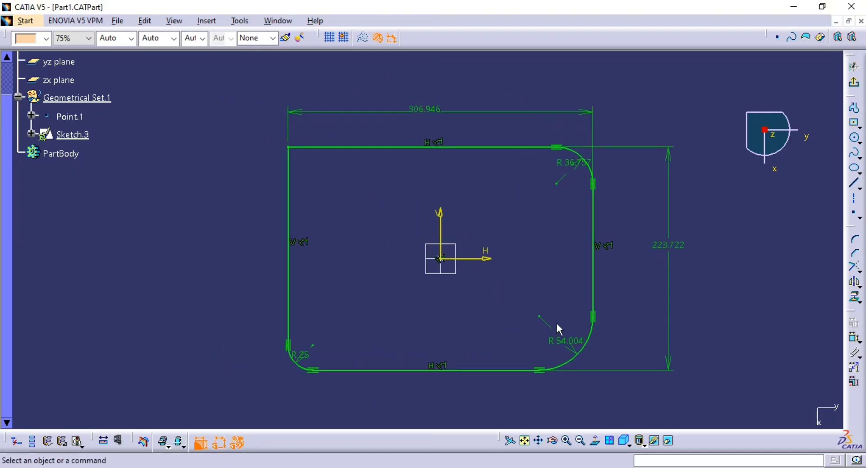
middle_drag(557, 329, 529, 301)
middle_drag(401, 256, 412, 280)
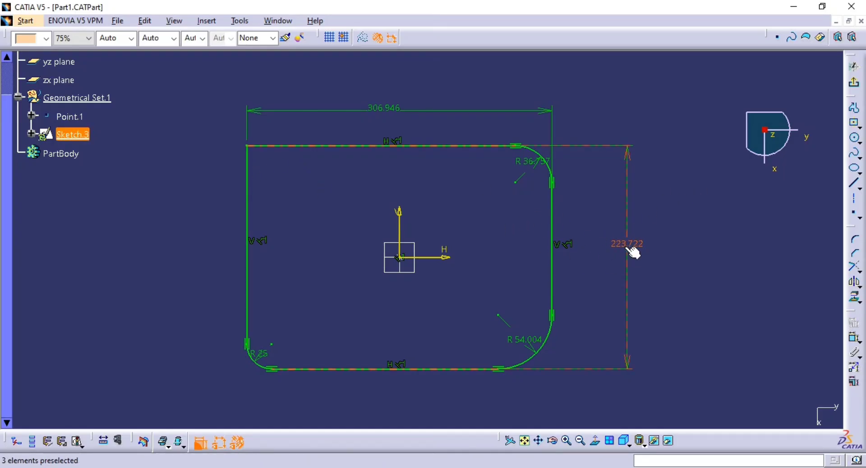
mouse_move(638, 250)
middle_down()
mouse_move(635, 263)
mouse_move(475, 289)
middle_up()
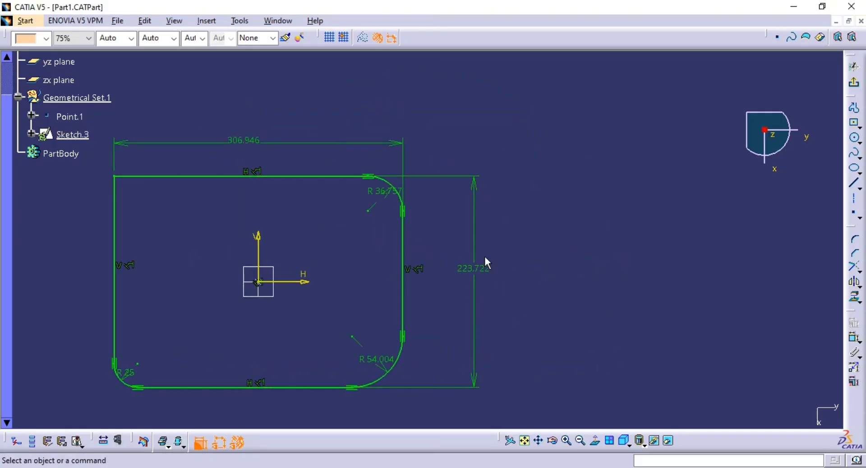
middle_drag(509, 265, 482, 275)
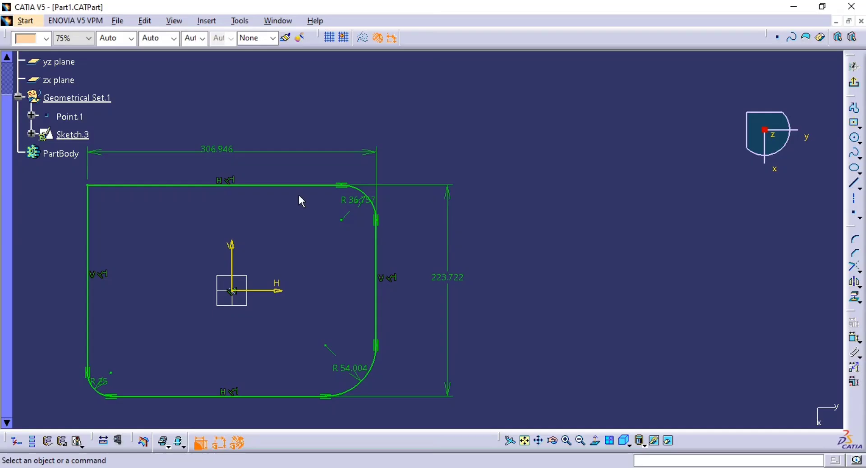
- Draw a circle about 94.5 mm in diameter to the right of the rectangle, centred level with its upper edge
middle_drag(539, 221, 479, 212)
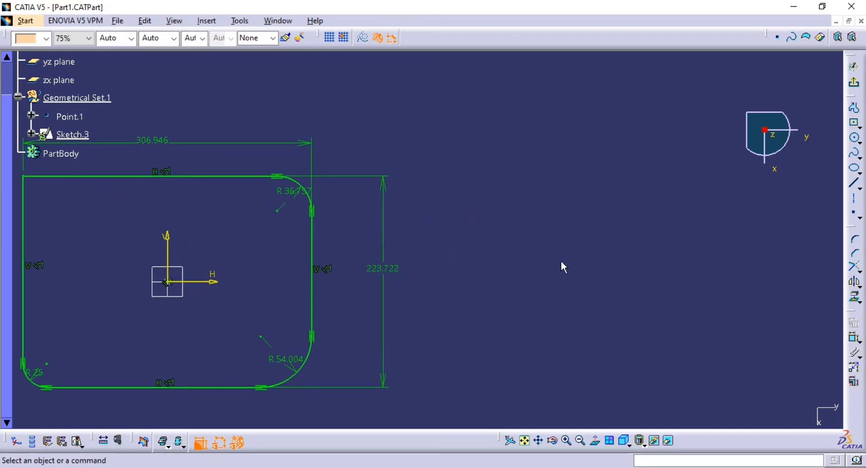
click(854, 138)
click(537, 176)
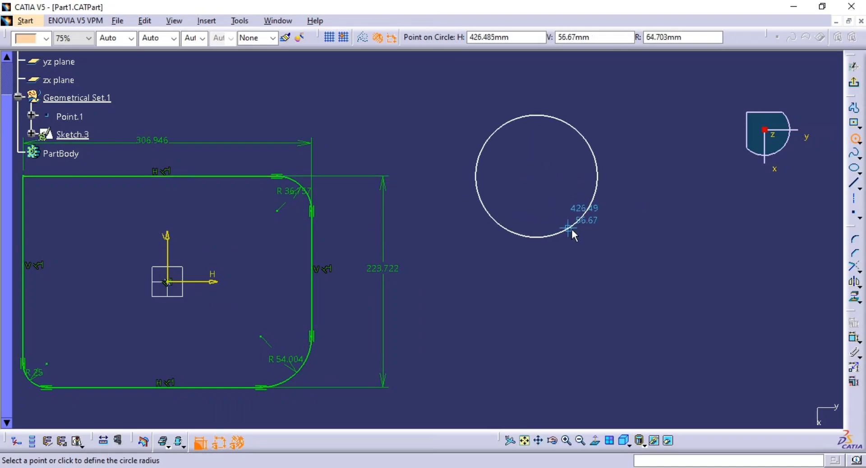
click(565, 210)
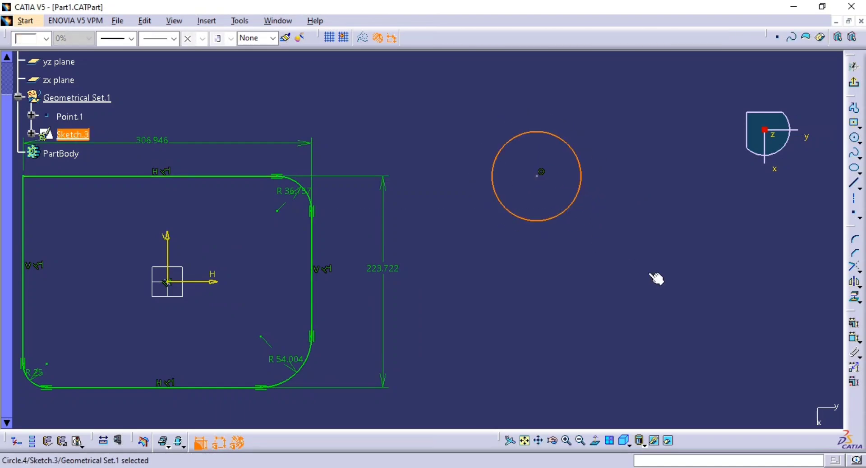
click(611, 281)
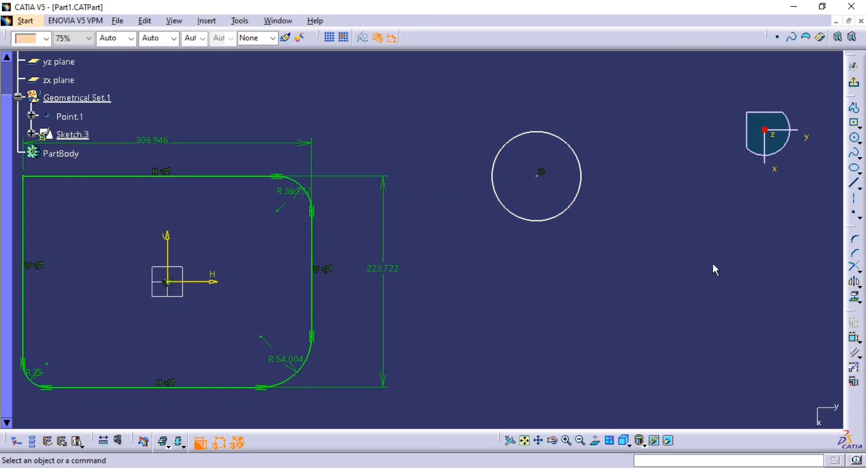
- Dimension the circle's diameter with the Constraint tool, placing the dimension at its upper right
click(855, 338)
click(582, 171)
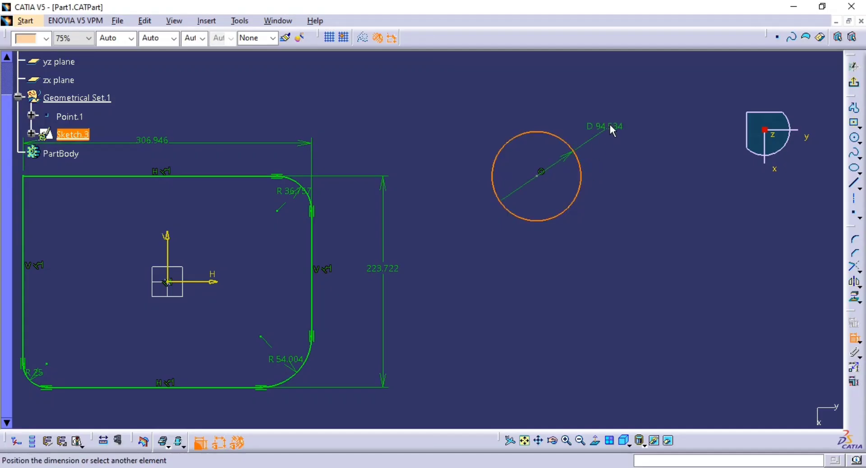
click(619, 130)
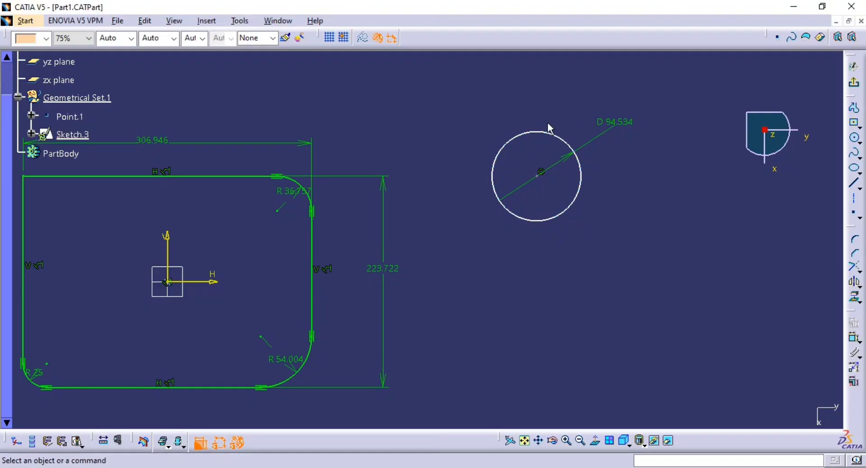
mouse_move(653, 205)
middle_down()
mouse_move(652, 196)
mouse_move(646, 204)
mouse_move(676, 225)
middle_up()
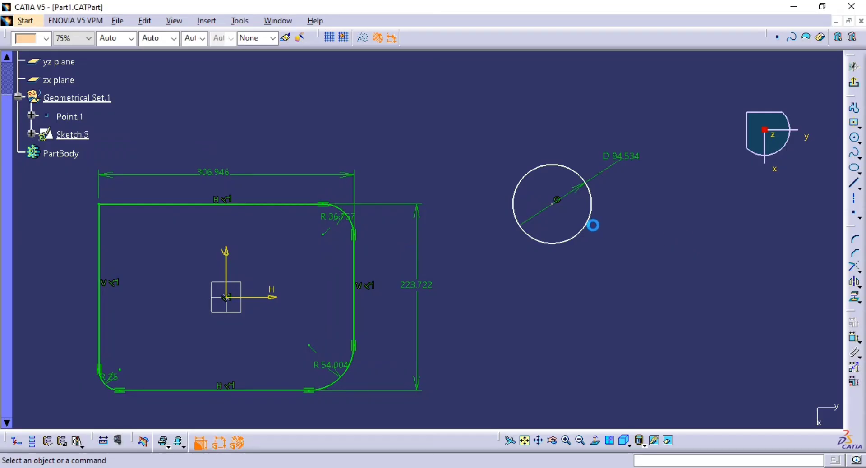
middle_drag(591, 222, 611, 219)
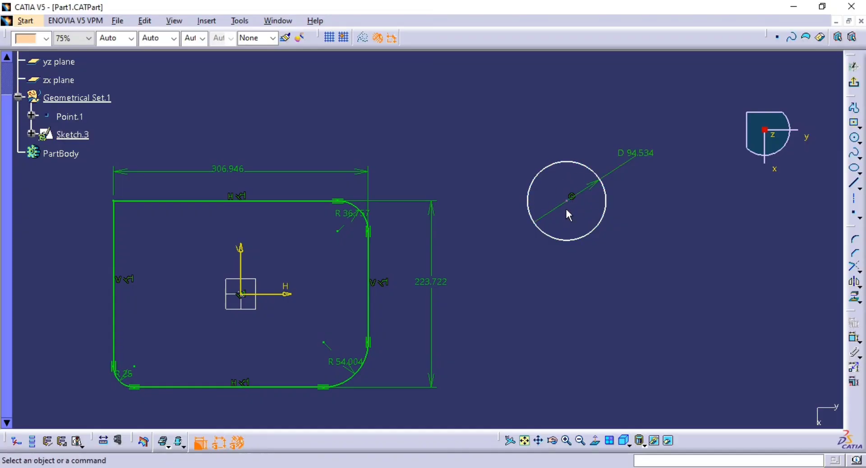
- Remove the coincidence constraint between the rectangle's upper edge and the circle's centre point
click(301, 204)
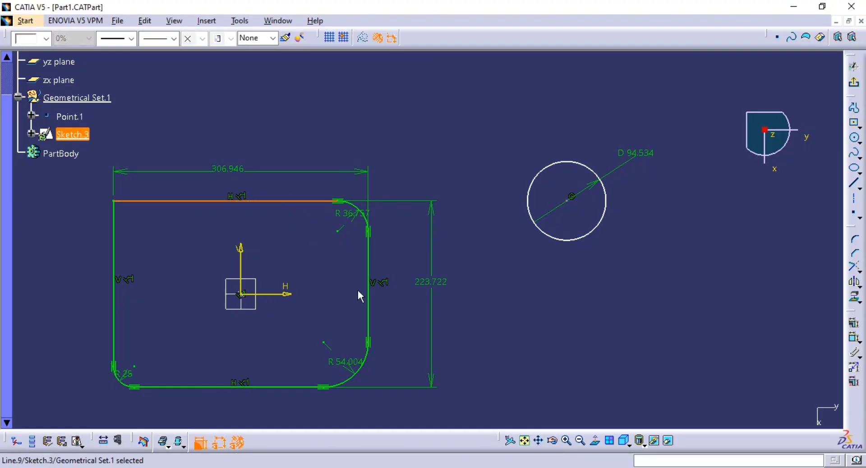
ctrl+click(572, 202)
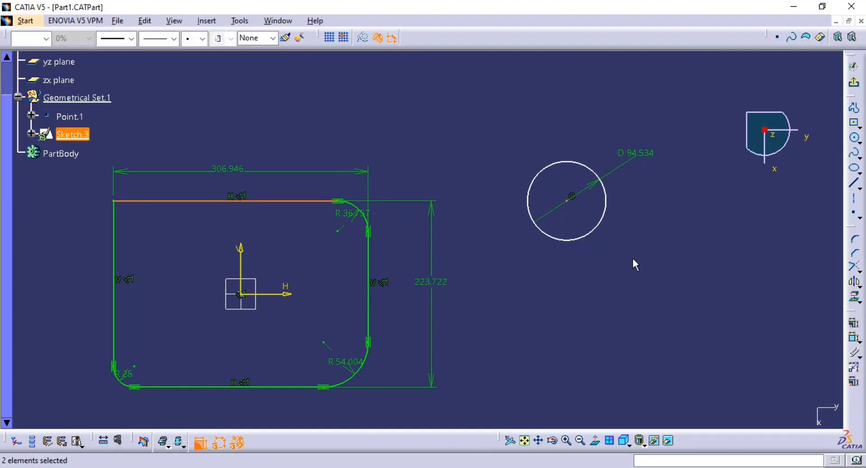
click(854, 326)
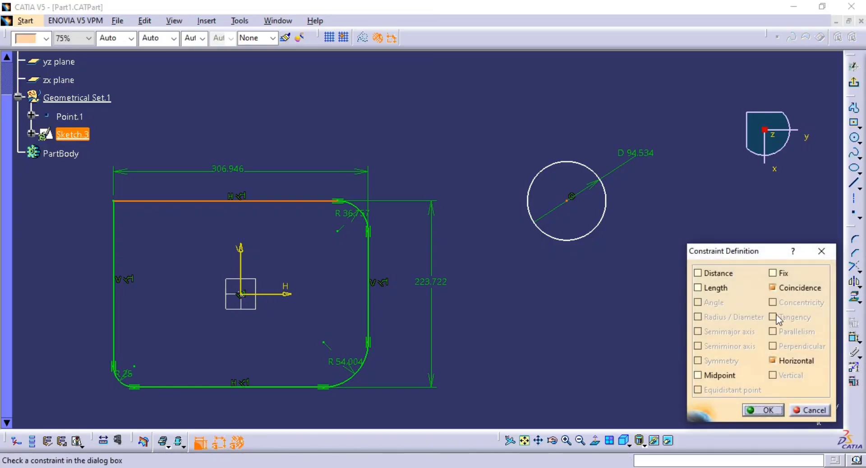
click(764, 410)
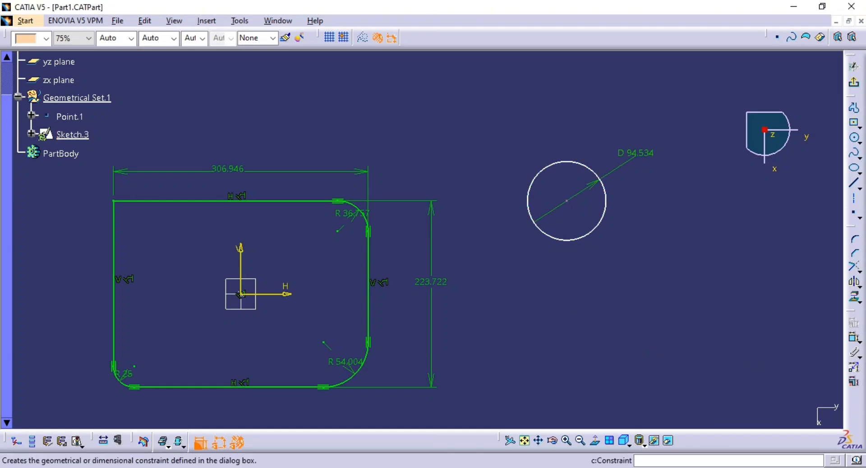
- Dimension the horizontal distance from the circle to the rectangle's right vertical edge, placing the dimension below the profile
click(846, 342)
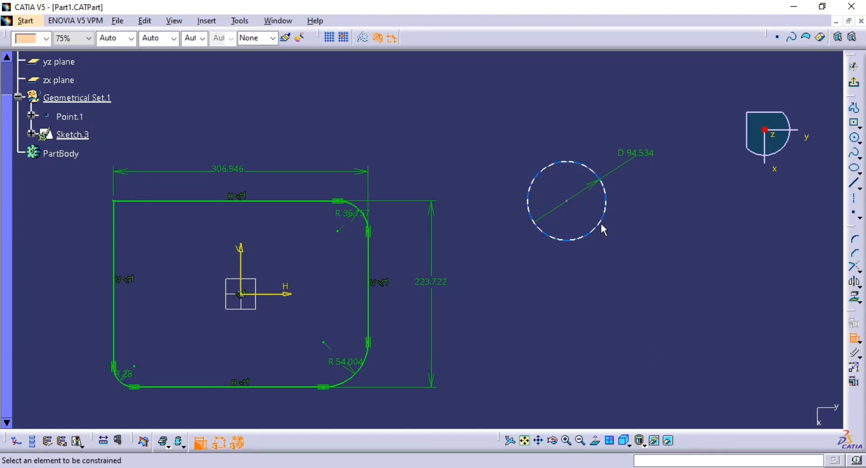
click(603, 225)
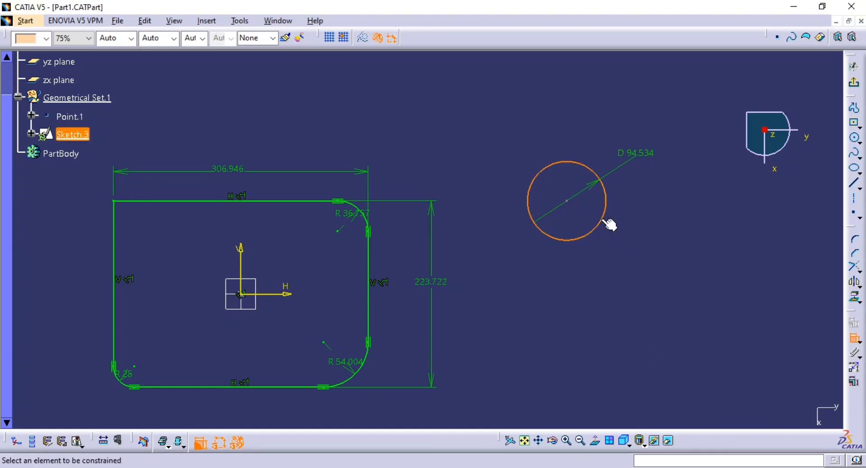
click(369, 300)
click(546, 394)
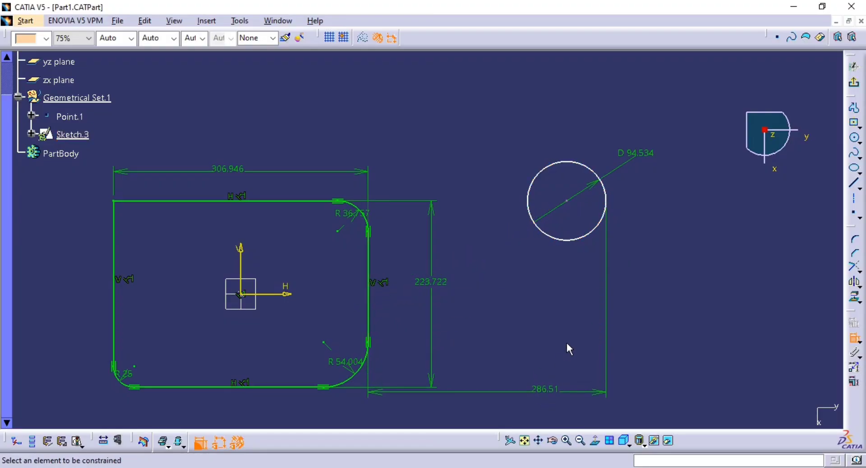
- Constrain the circle's centre point to be coincident with the rectangle's upper edge
click(566, 201)
click(305, 202)
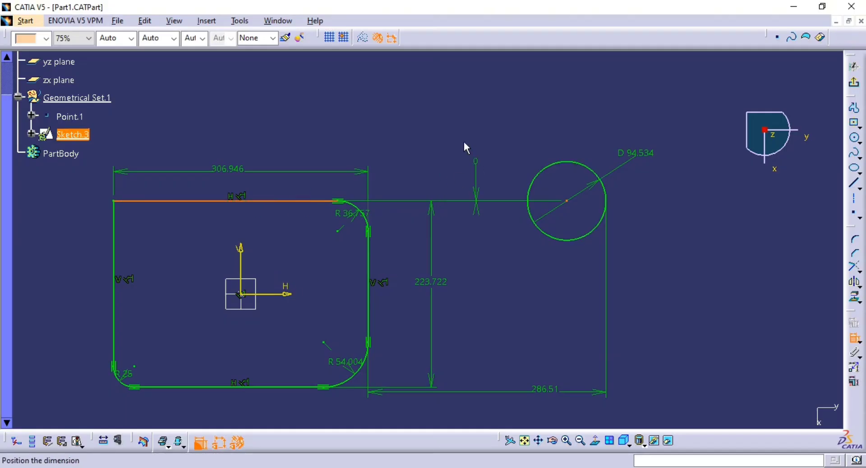
right_click(463, 141)
click(503, 191)
middle_drag(522, 213, 536, 267)
key(Escape)
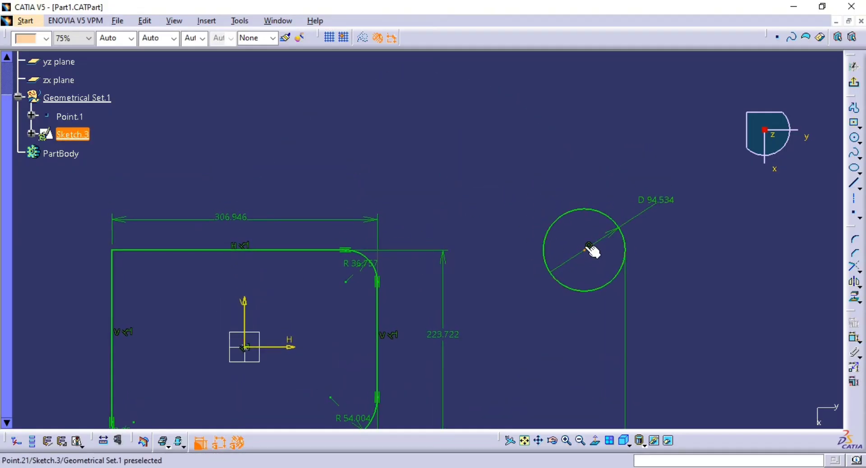
- Delete the coincidence constraint between the circle's centre and the rectangle's upper edge
middle_drag(581, 297, 585, 181)
mouse_move(570, 246)
middle_down()
mouse_move(533, 378)
mouse_move(540, 324)
middle_up()
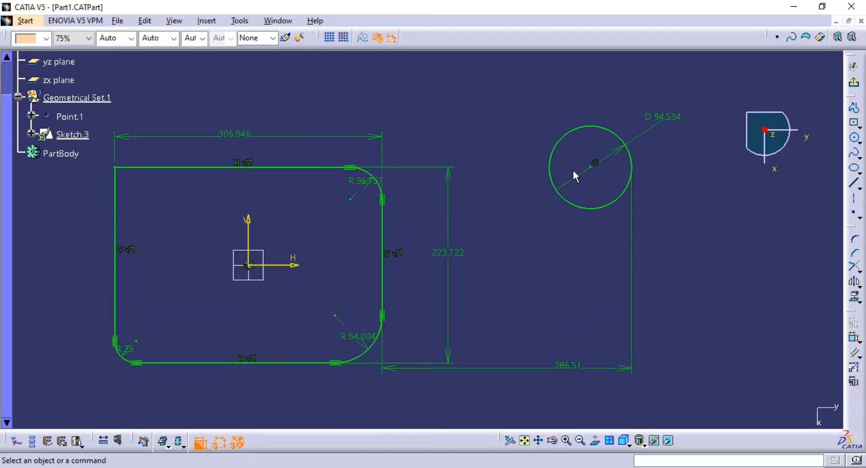
click(596, 163)
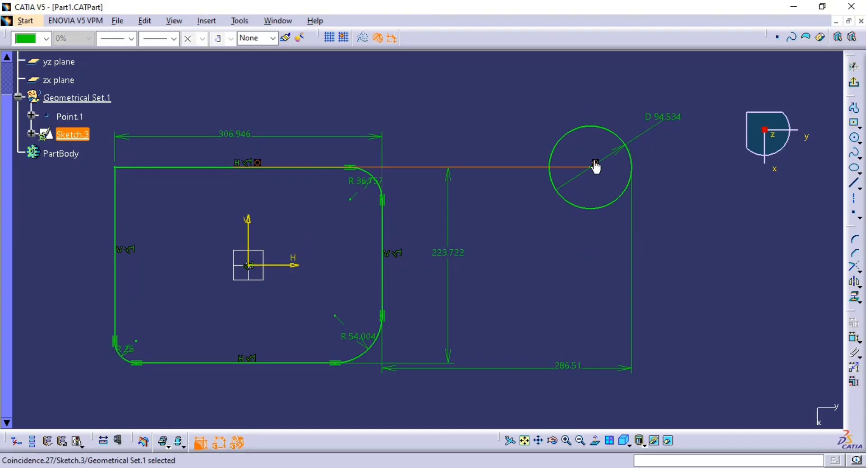
key(Delete)
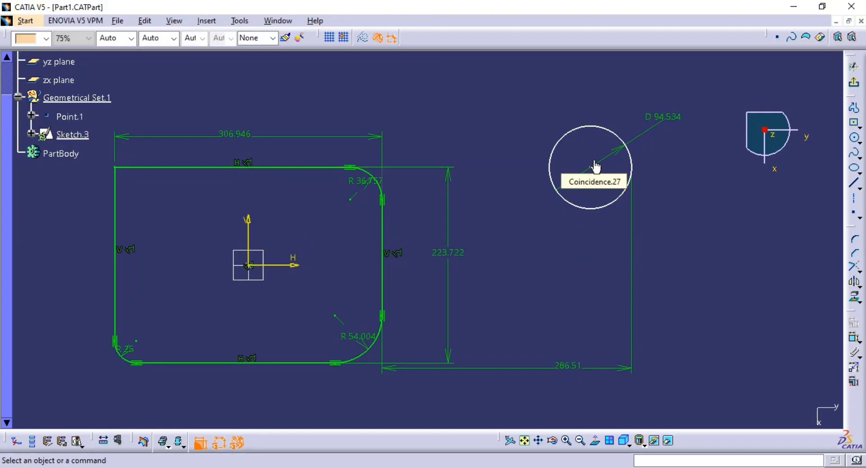
click(854, 338)
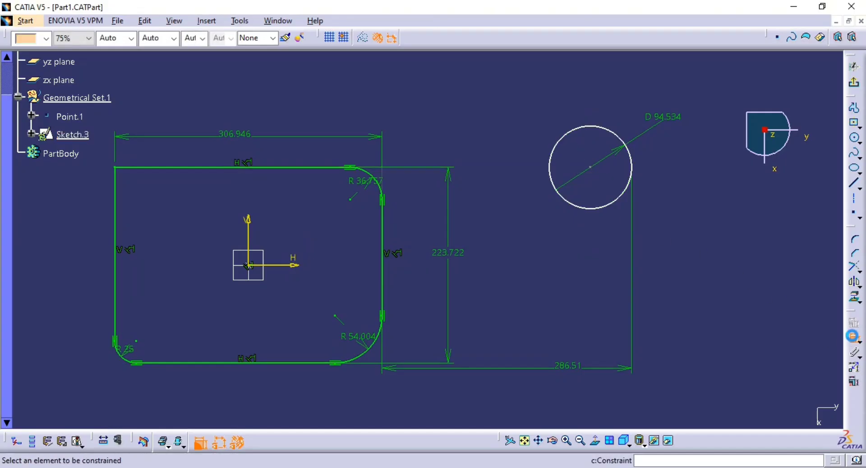
click(246, 236)
click(559, 173)
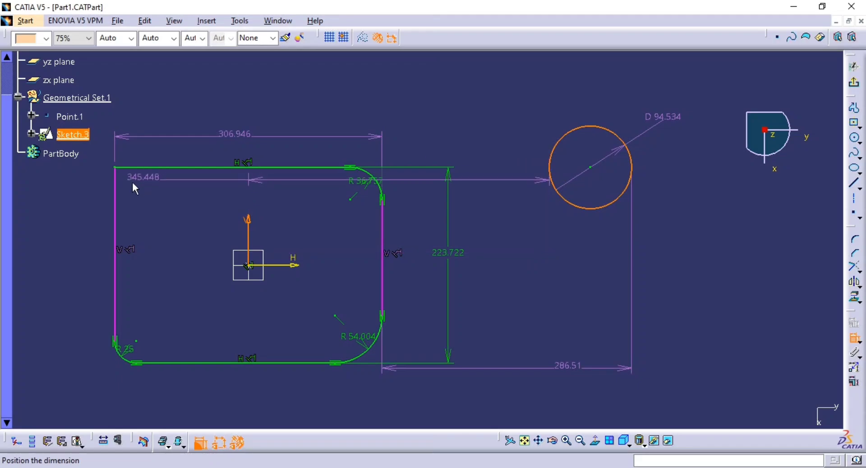
click(808, 305)
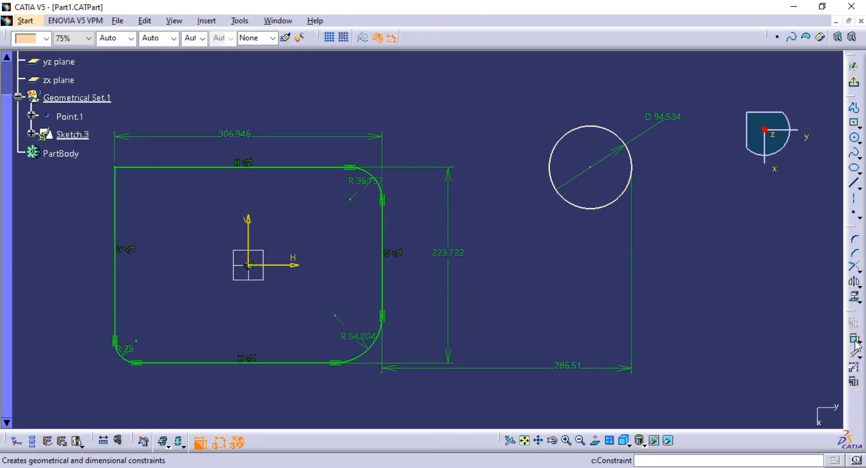
- Dimension the vertical distance between the circle's lower edge and the horizontal axis, placing the dimension to the right of the circle
click(855, 338)
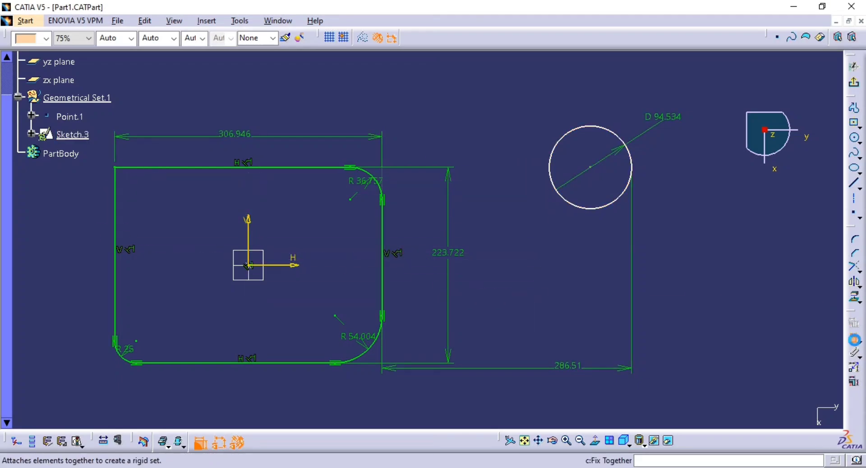
click(591, 210)
click(291, 265)
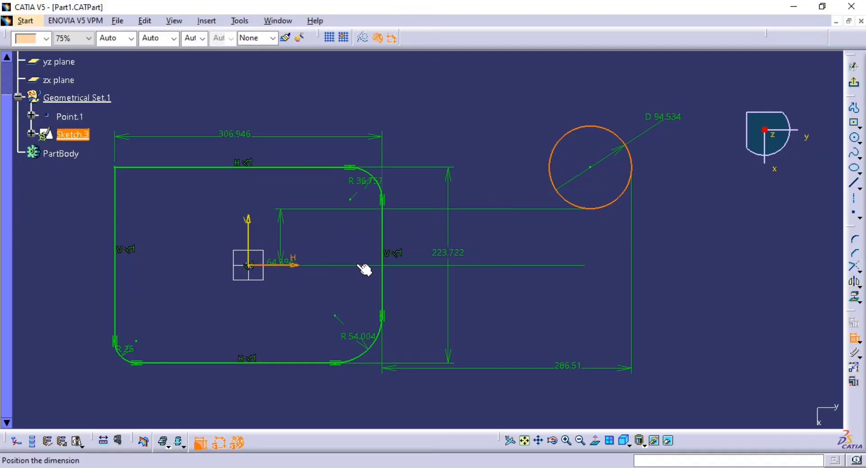
click(675, 232)
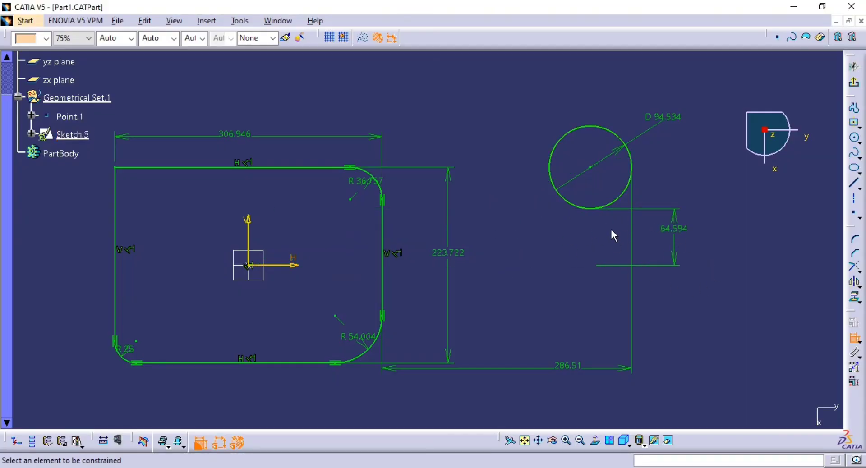
mouse_move(611, 229)
ctrl+middle_down()
mouse_move(619, 260)
mouse_move(607, 295)
ctrl+middle_up()
key(Escape)
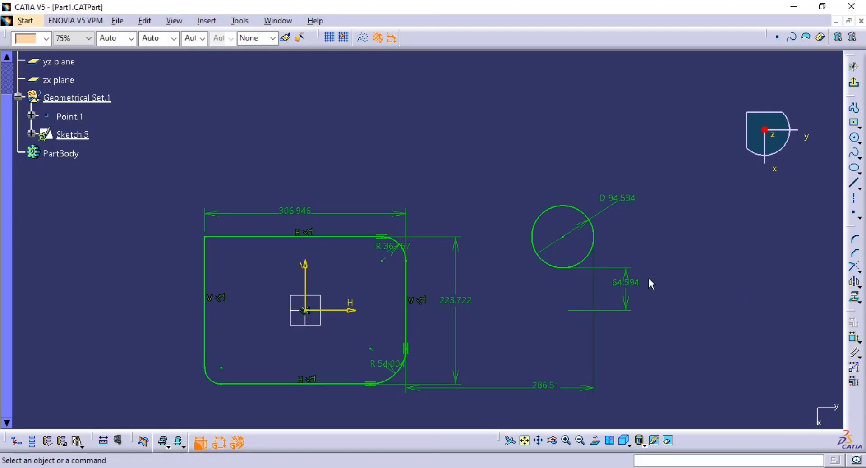
- Delete the circle together with its diameter dimension and its vertical distance dimension
middle_drag(460, 353, 502, 316)
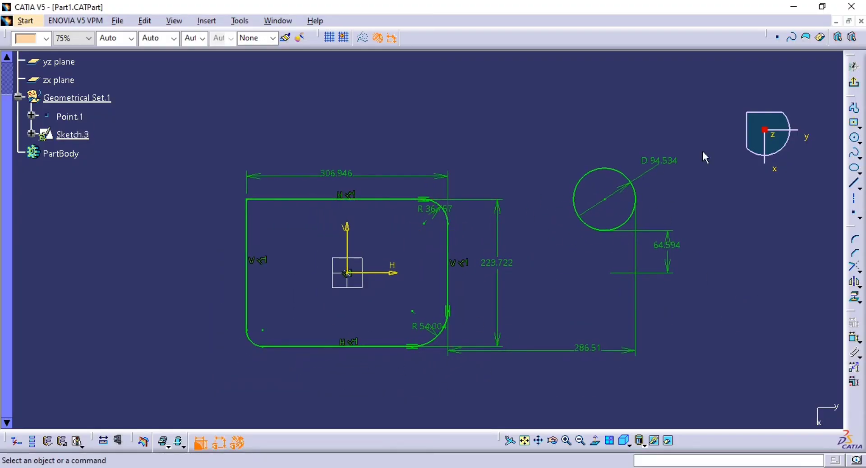
scroll(718, 147, down, 2)
middle_drag(662, 142, 630, 141)
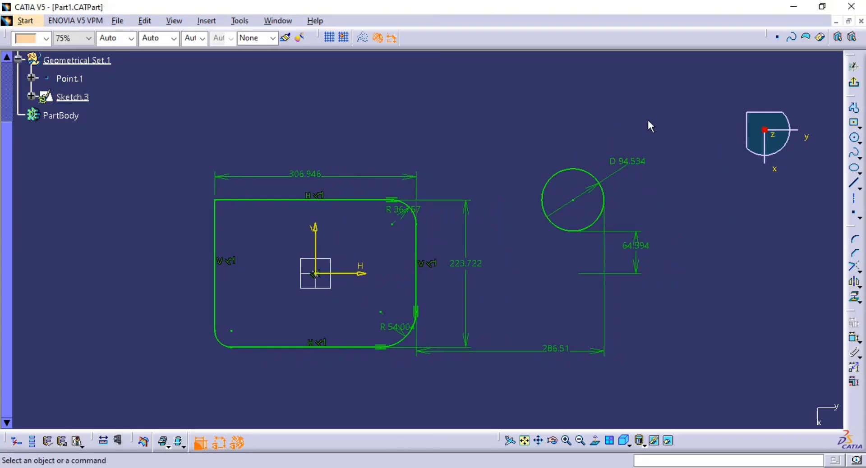
drag(624, 171, 479, 317)
click(681, 159)
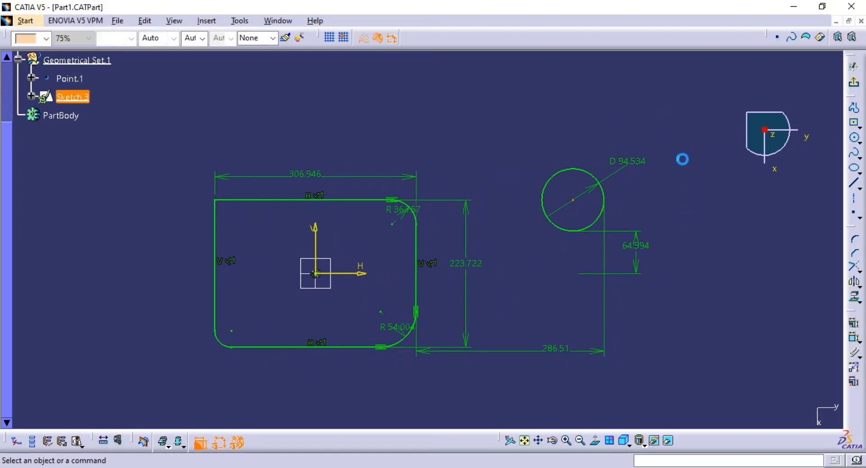
drag(677, 100, 500, 355)
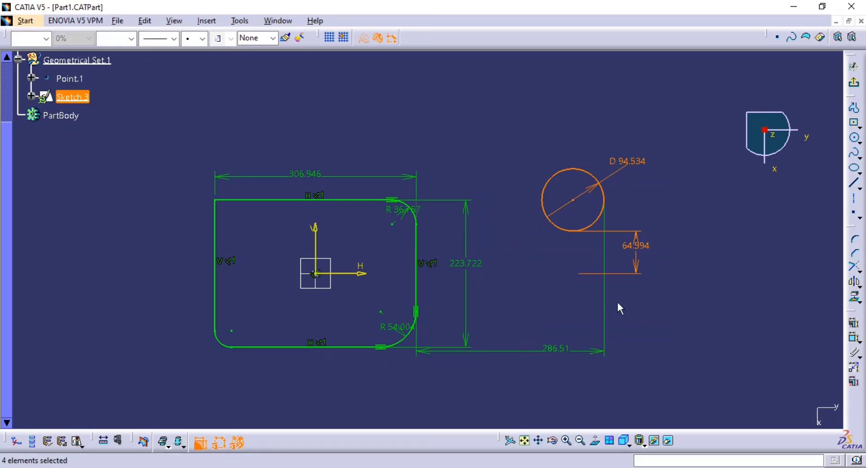
key(Delete)
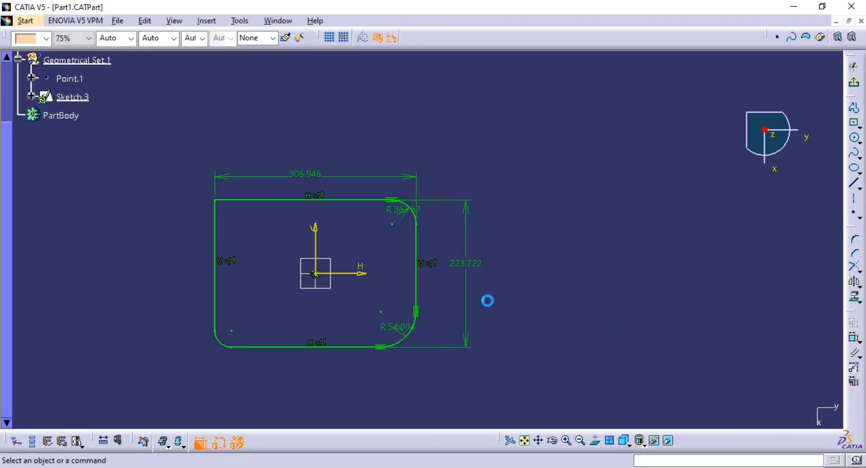
- Delete the rectangle's lower-right corner arc and all the remaining rectangle geometry and dimensions in the sketch
click(412, 342)
key(Delete)
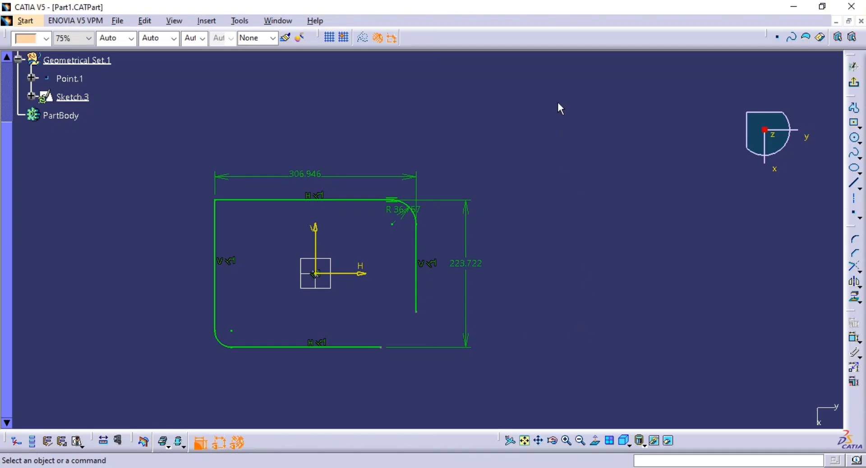
drag(559, 103, 159, 402)
key(Delete)
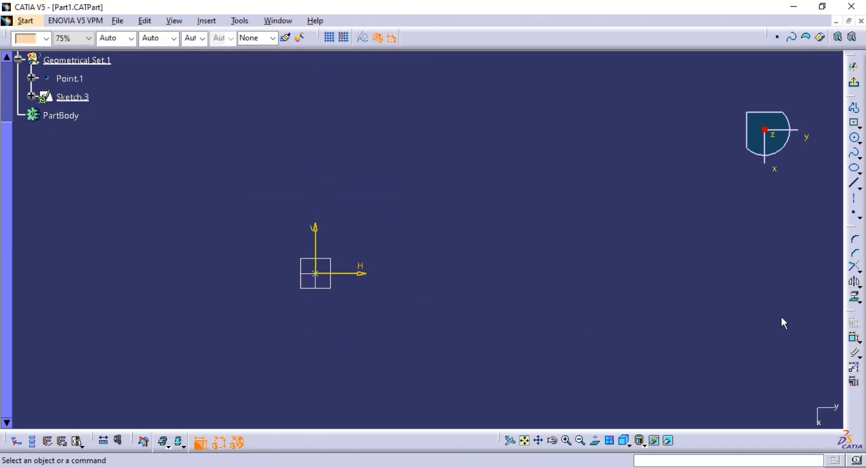
- Draw a centred rectangle with its centre at the sketch origin
click(854, 123)
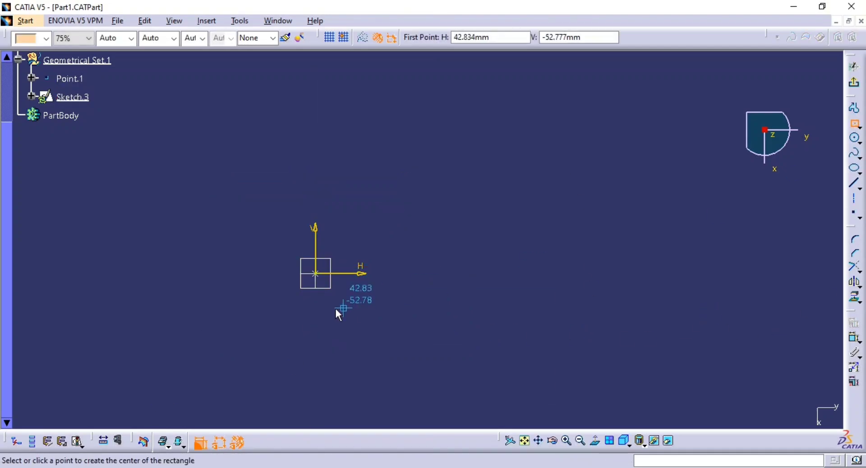
click(316, 274)
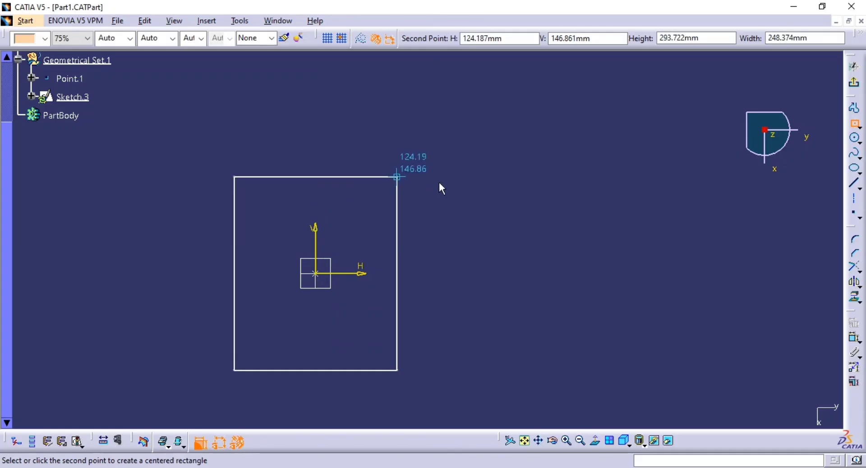
click(471, 184)
click(596, 321)
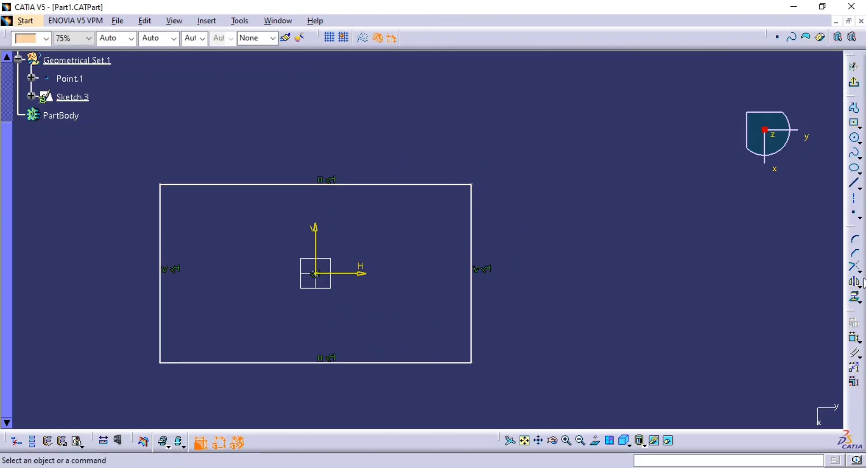
- Chamfer the rectangle's upper-right corner at 45° with a chamfer length of about 56 mm
click(857, 256)
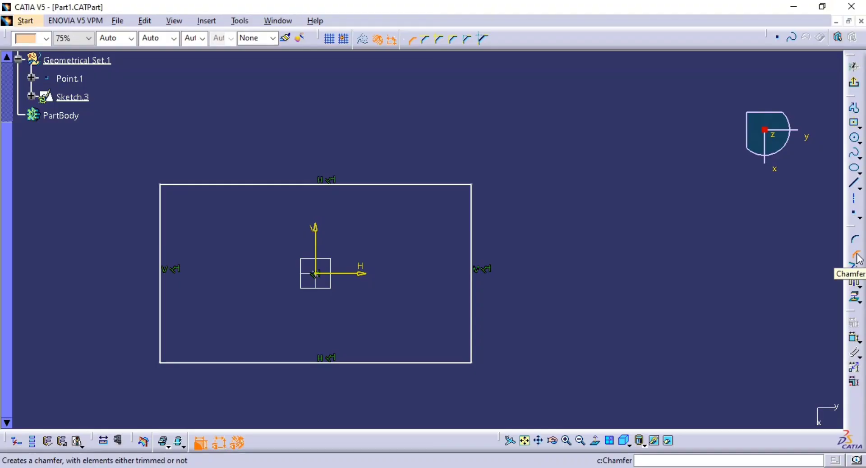
key(Escape)
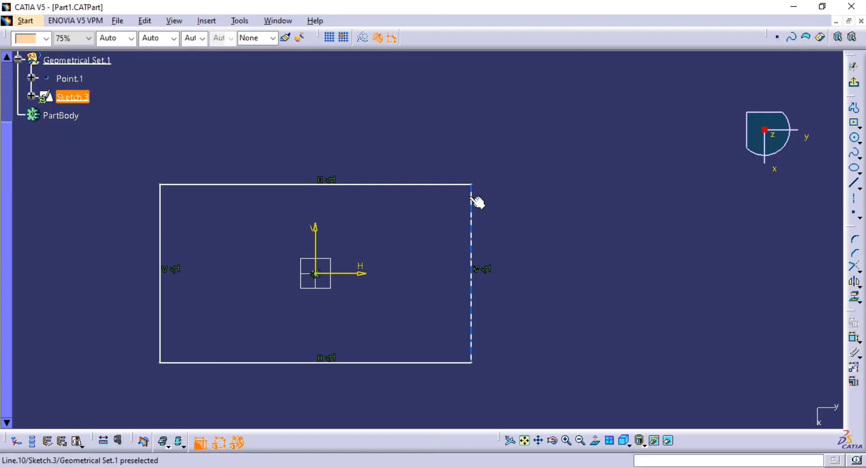
click(857, 257)
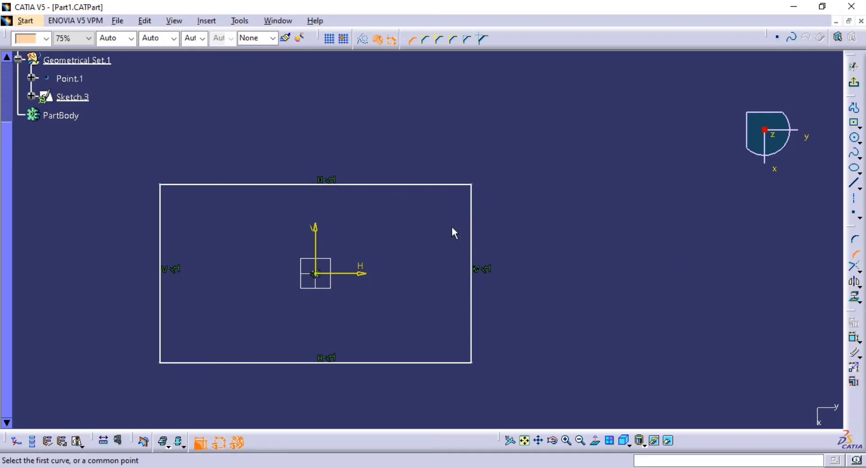
click(459, 185)
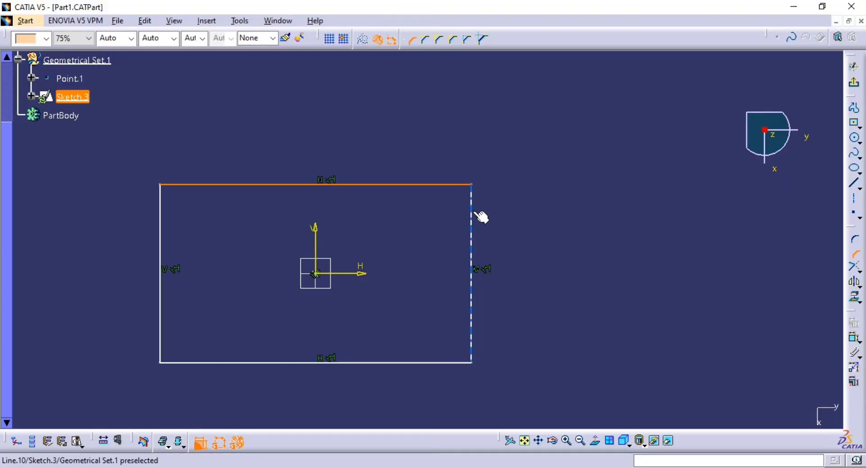
click(473, 209)
click(461, 196)
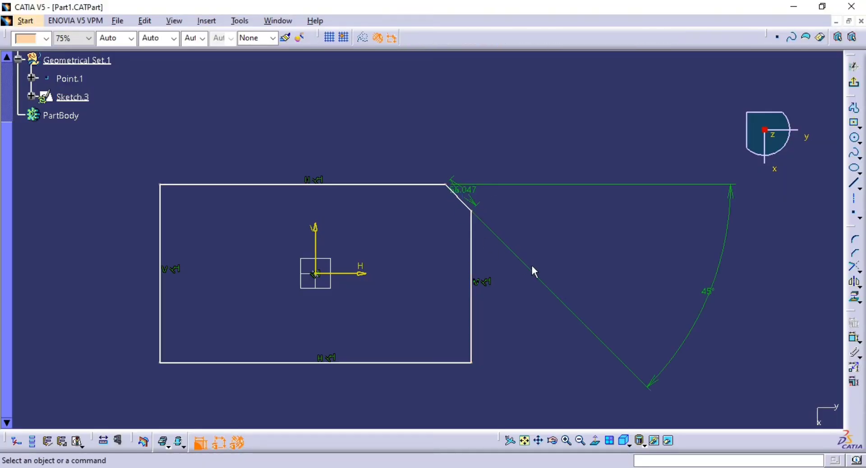
- Delete the entire chamfered rectangle and its dimensions from the sketch
mouse_move(555, 245)
middle_down()
mouse_move(561, 201)
mouse_move(550, 153)
mouse_move(566, 320)
middle_up()
middle_drag(480, 282, 489, 236)
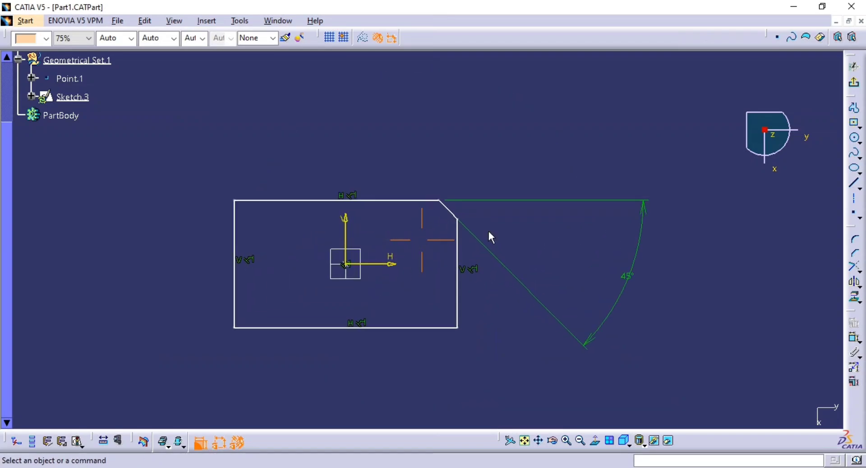
mouse_move(673, 148)
mouse_down()
mouse_move(512, 255)
mouse_move(115, 381)
mouse_up()
key(Delete)
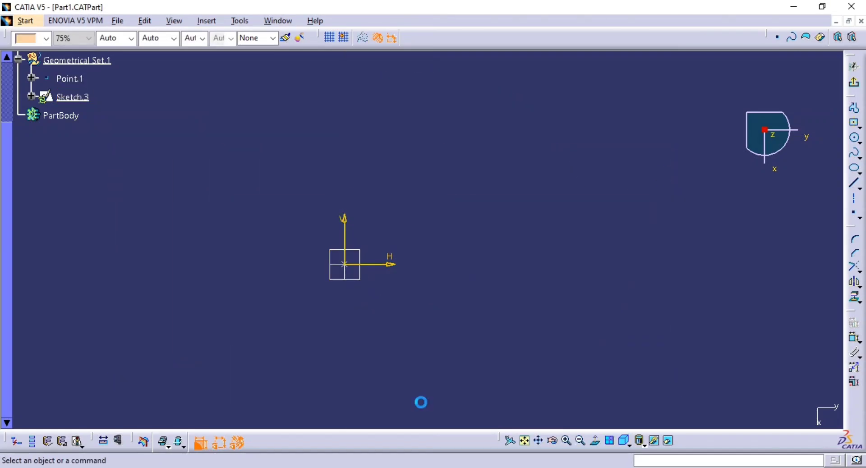
- Draw a new centred rectangle at the origin with its upper-right corner at about H 348 mm, V 188 mm
click(855, 123)
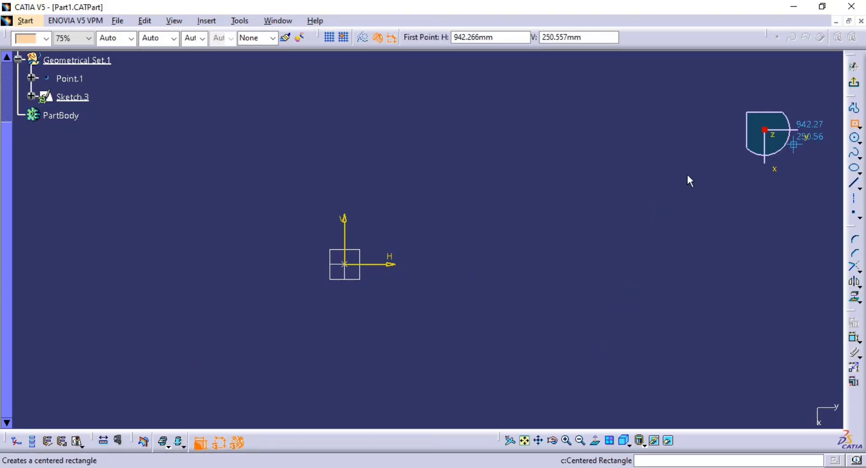
click(348, 266)
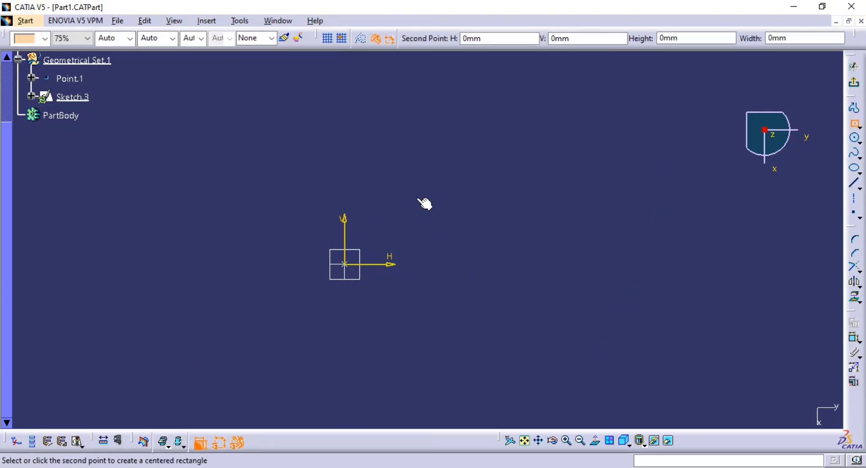
click(511, 175)
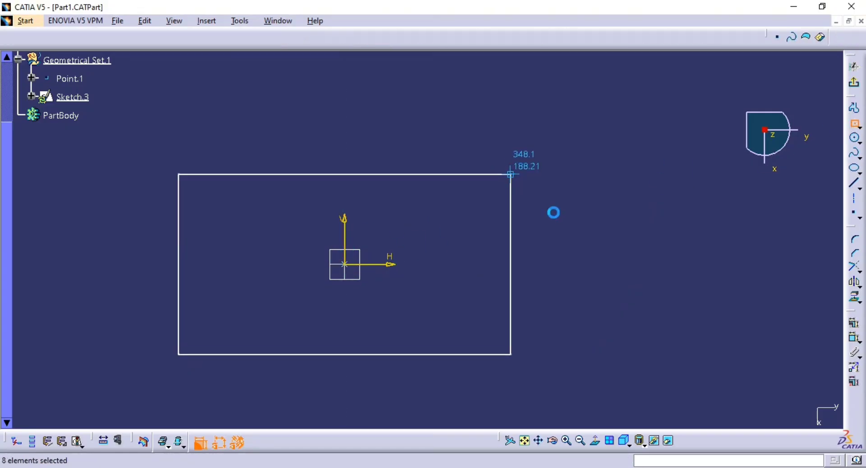
- Draw three diagonal lines that cross the rectangle, two descending to the right and one rising to the right
click(856, 187)
ctrl+middle_drag(523, 223, 498, 267)
click(240, 93)
click(563, 251)
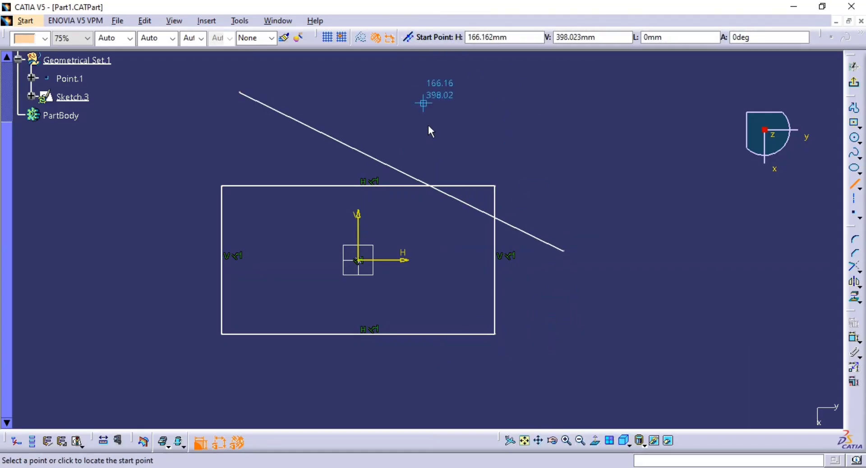
click(420, 115)
click(165, 313)
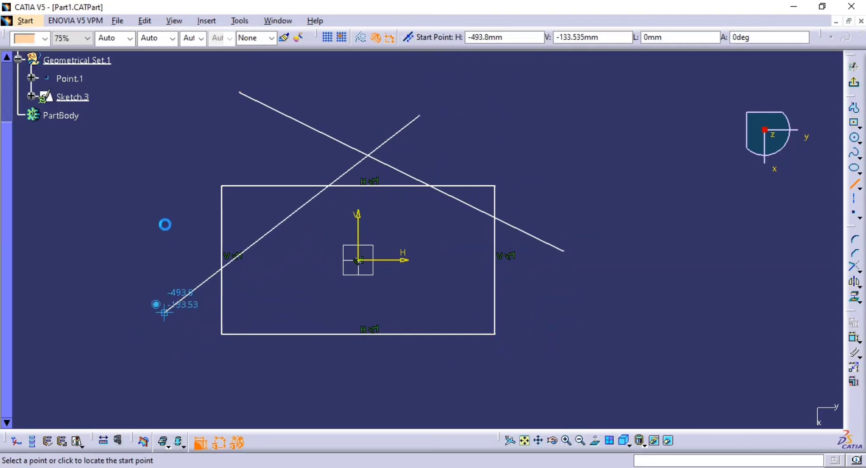
click(158, 211)
click(550, 341)
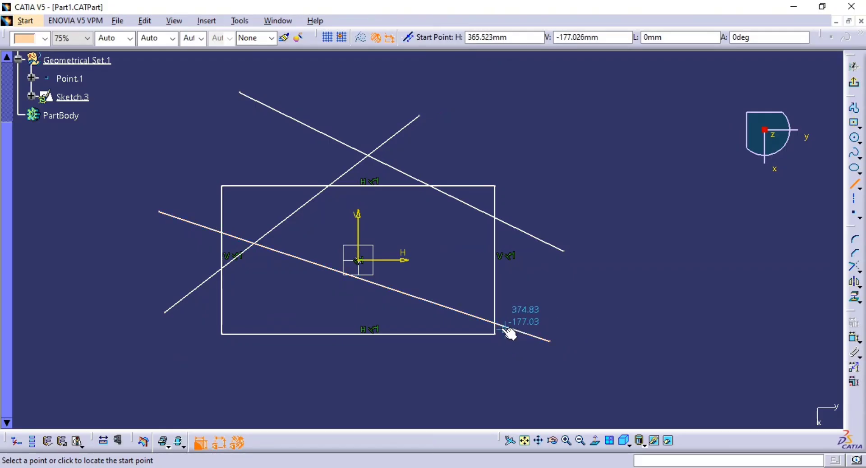
key(Escape)
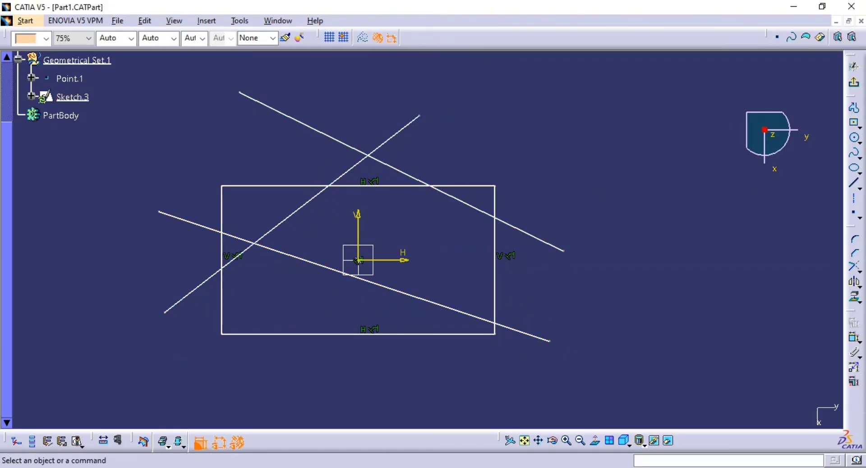
- Trim the rising diagonal and the upper descending diagonal to each other so they meet in a peak above the rectangle
click(854, 270)
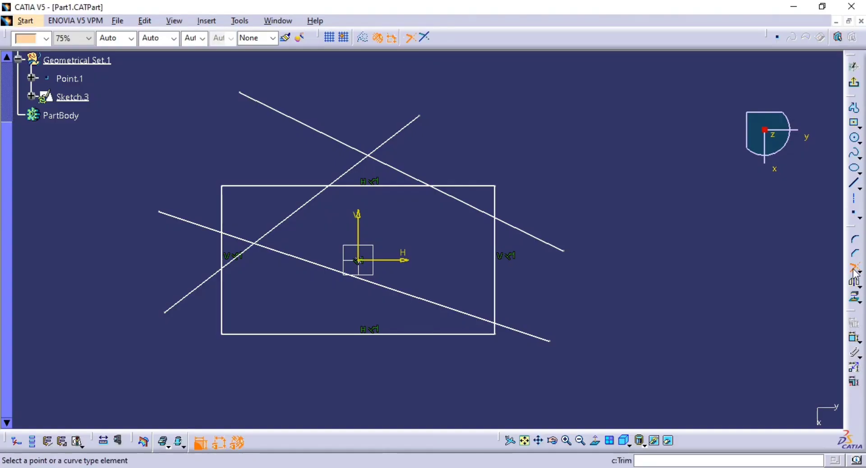
click(365, 167)
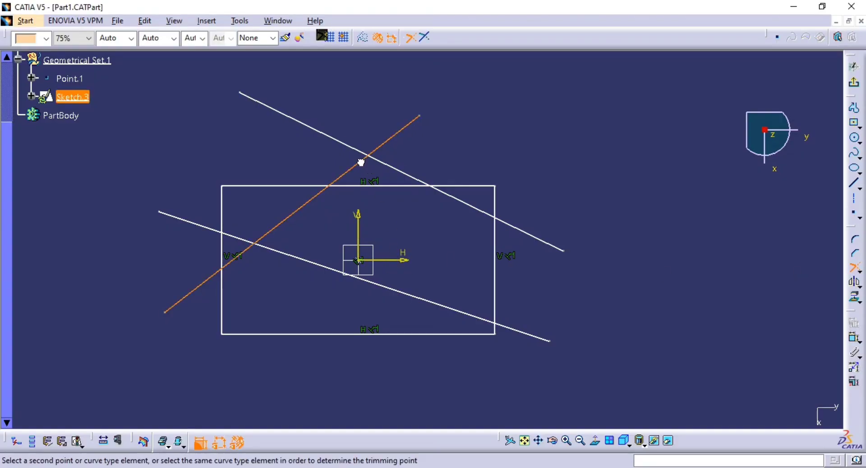
click(388, 164)
- Trim the lower descending diagonal and the rectangle's left edge to each other, and shorten the rising diagonal's lower end
mouse_move(328, 214)
middle_down()
mouse_move(364, 201)
mouse_move(444, 199)
middle_up()
click(273, 239)
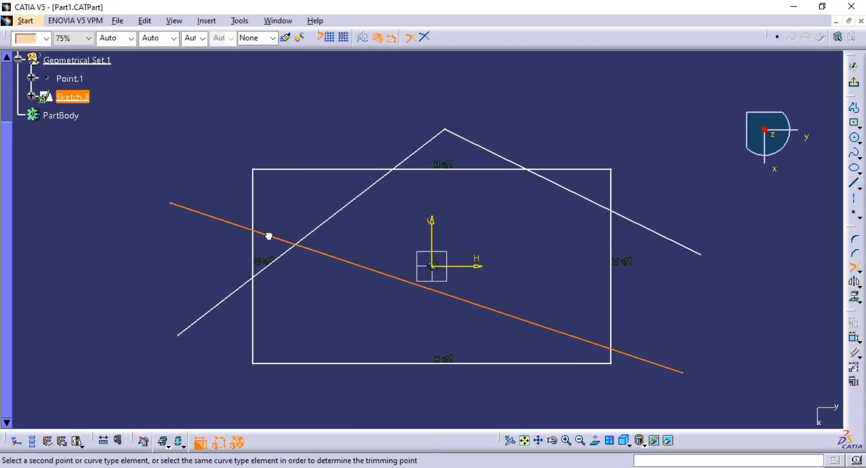
click(254, 213)
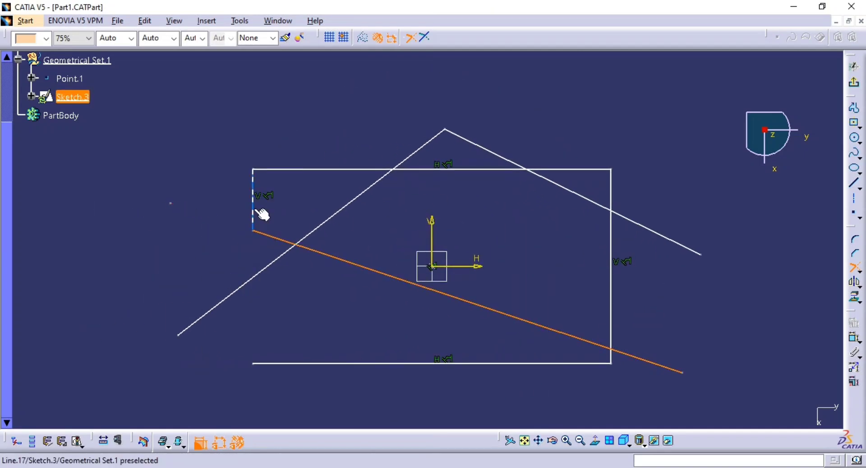
click(246, 284)
click(276, 364)
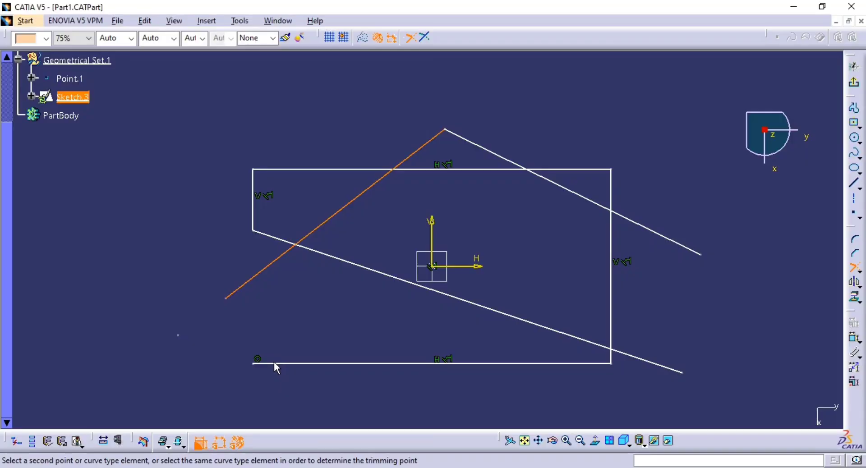
- Trim the lower and the upper descending diagonals against the rectangle's right edge, keeping their outer ends
click(662, 367)
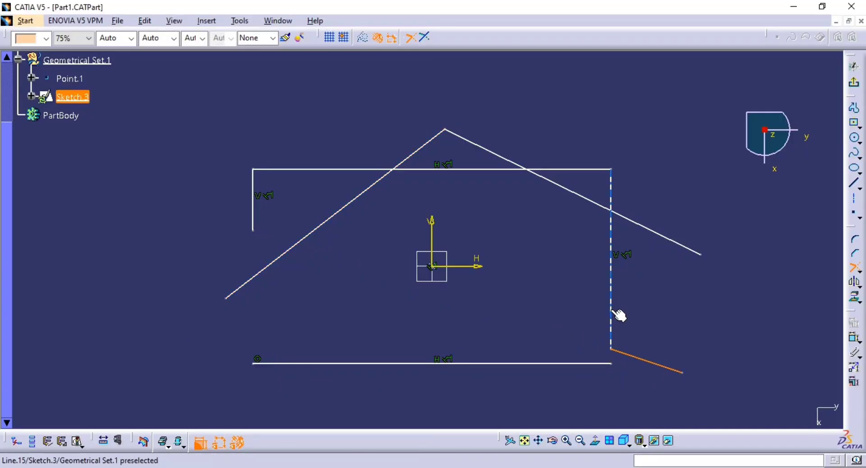
click(611, 306)
click(650, 229)
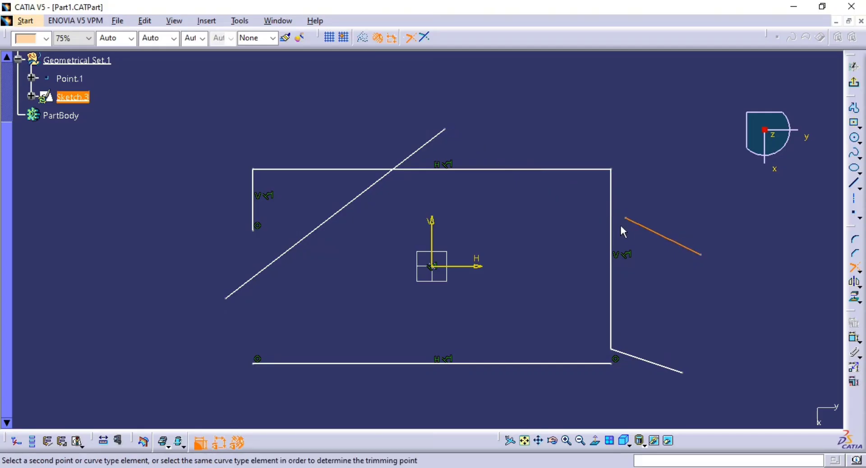
click(612, 223)
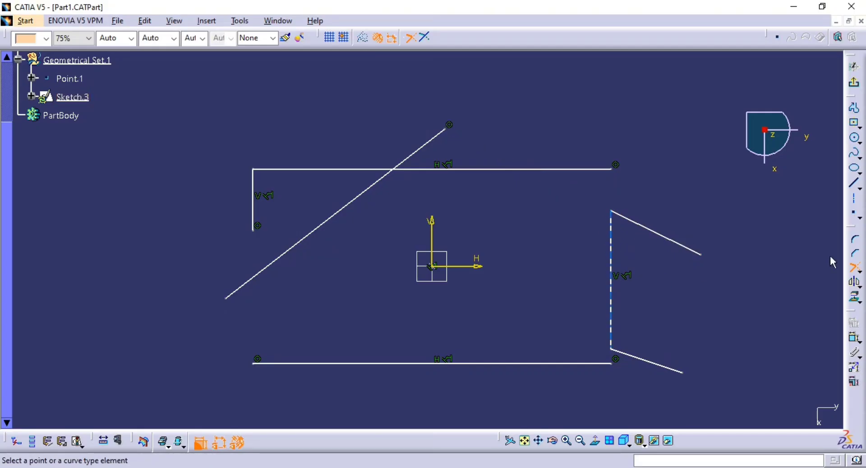
- Trim only the first-picked element, extending the left edge and the lower descending diagonal to meet the rising diagonal
click(855, 269)
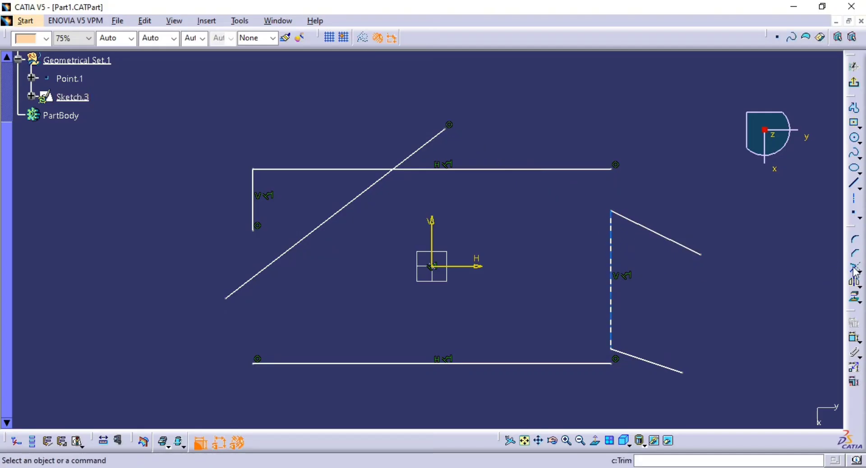
click(855, 269)
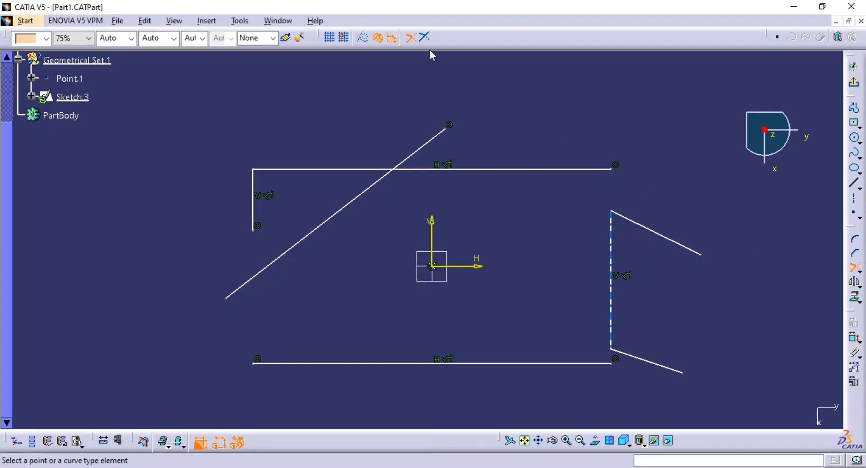
click(424, 37)
click(254, 195)
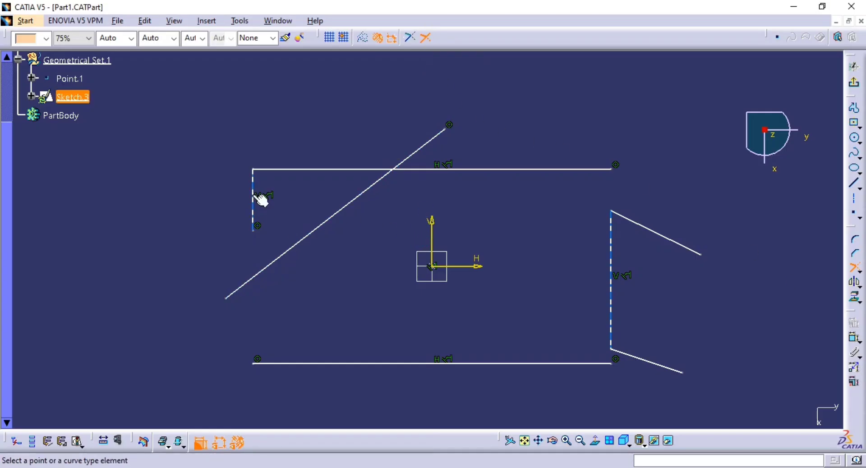
click(277, 263)
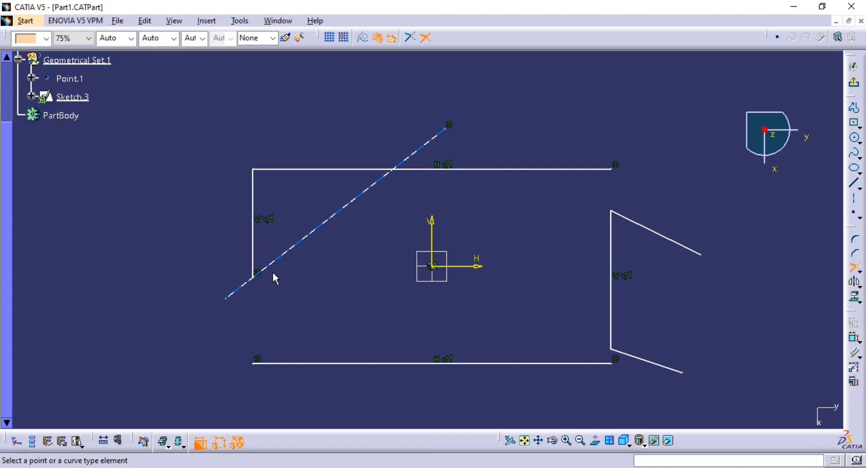
click(629, 355)
click(326, 228)
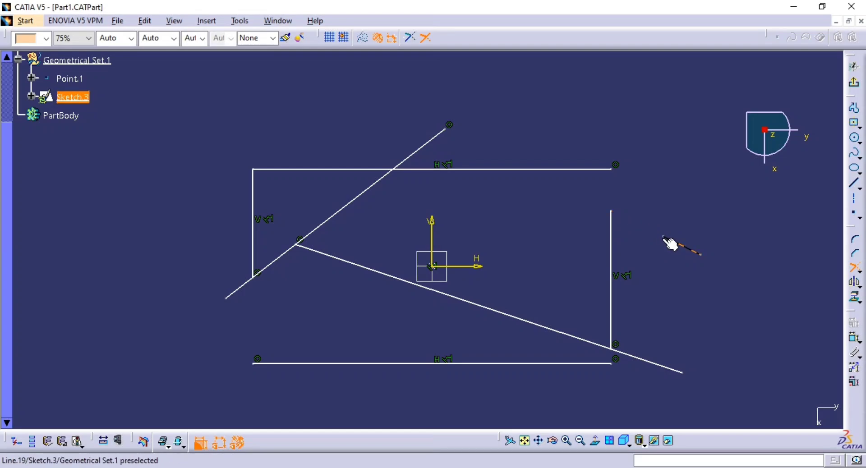
click(671, 241)
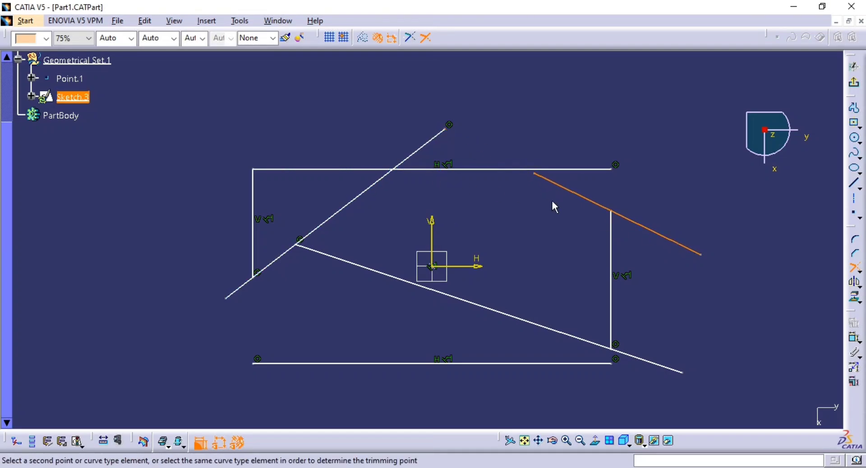
key(Escape)
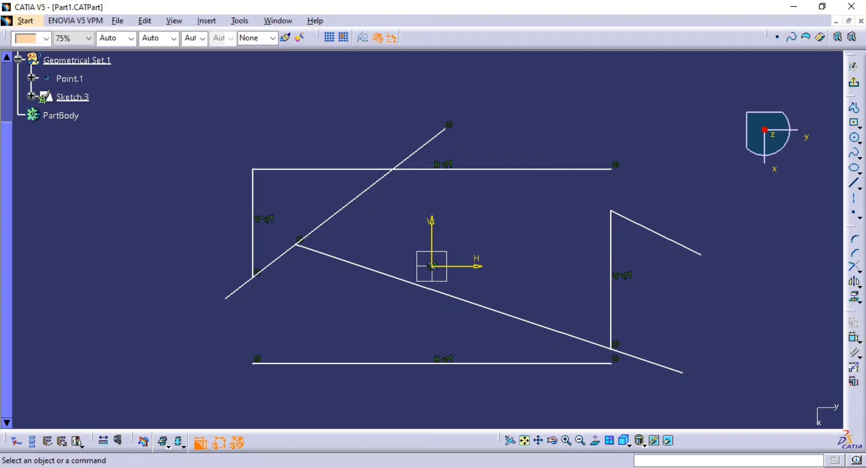
- Break the rising diagonal where it crosses the rectangle's top edge and select its upper piece
click(859, 270)
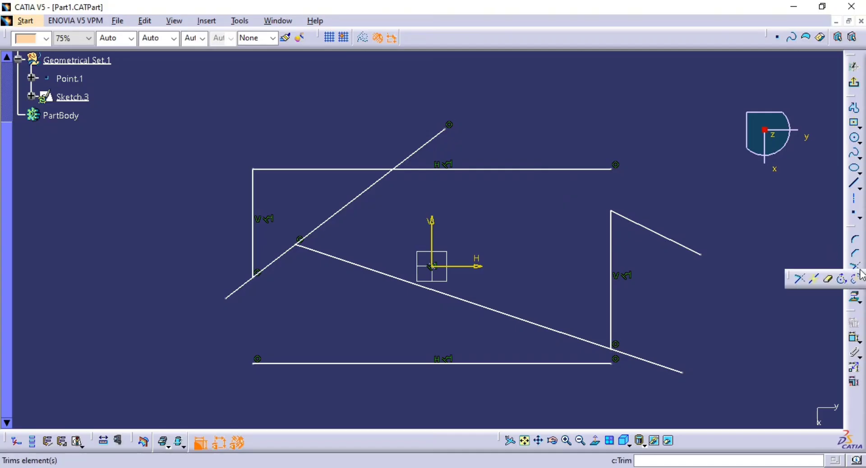
click(816, 281)
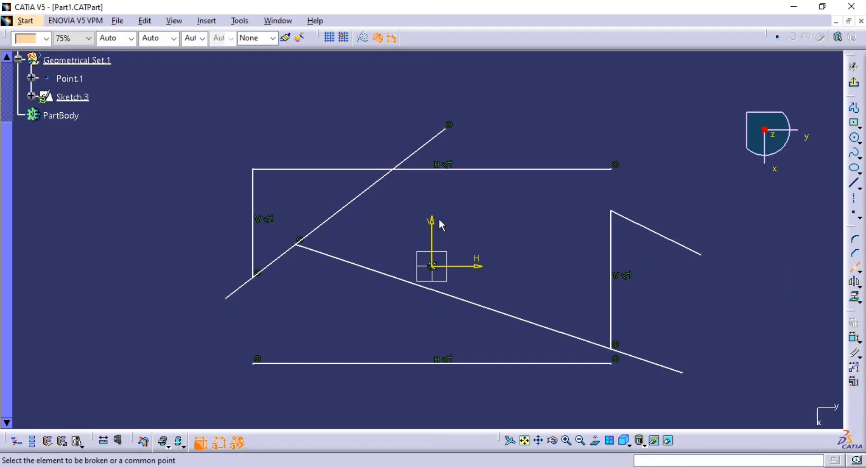
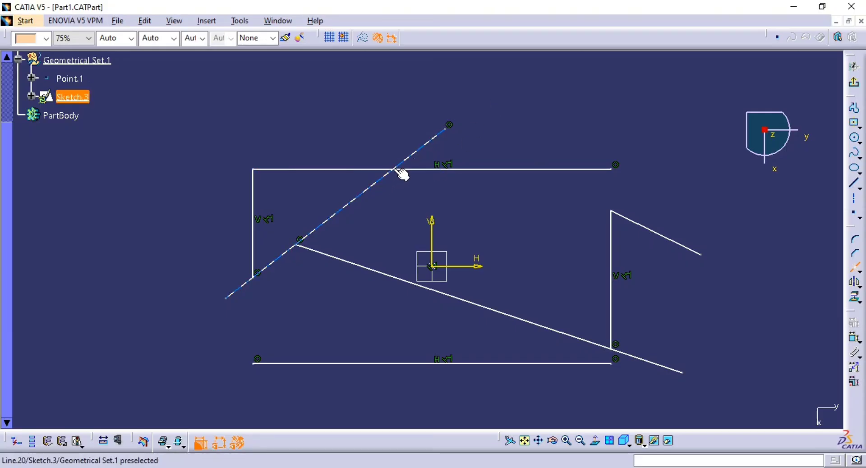
click(378, 183)
click(435, 170)
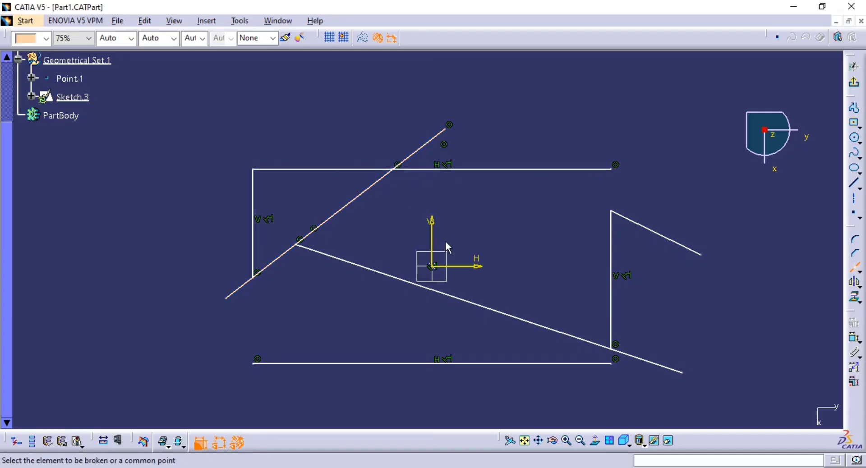
click(420, 149)
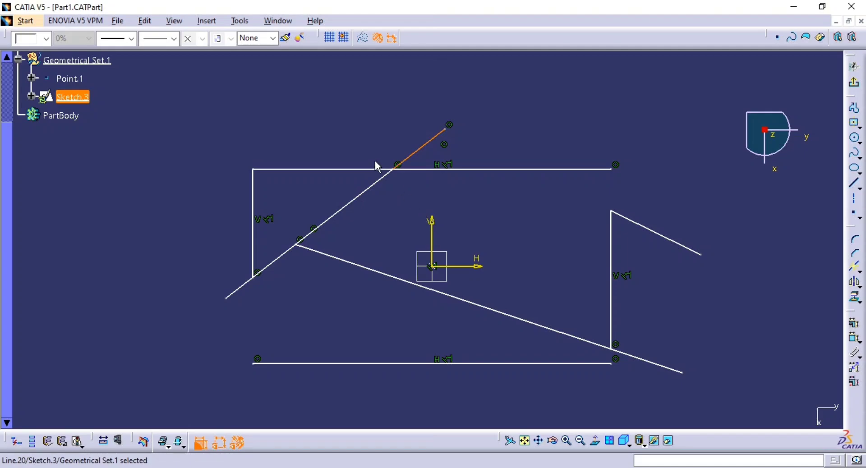
- Quick Trim the rising diagonal's piece above the top edge and the short diagonal outside the right edge
click(855, 269)
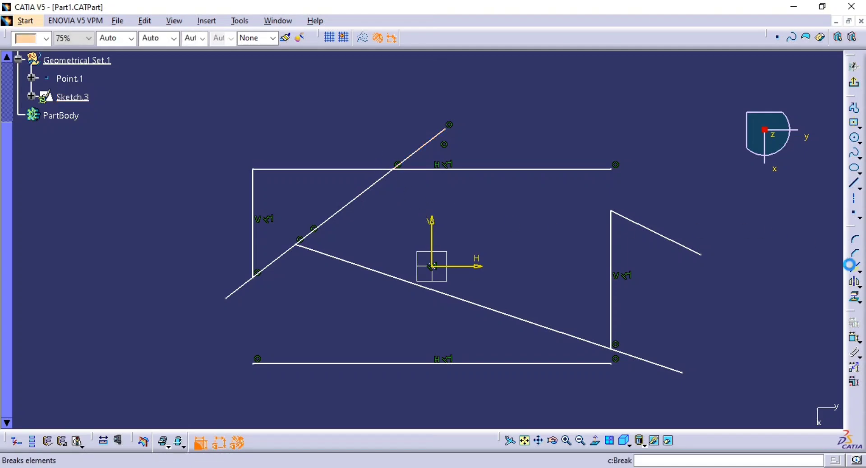
click(857, 270)
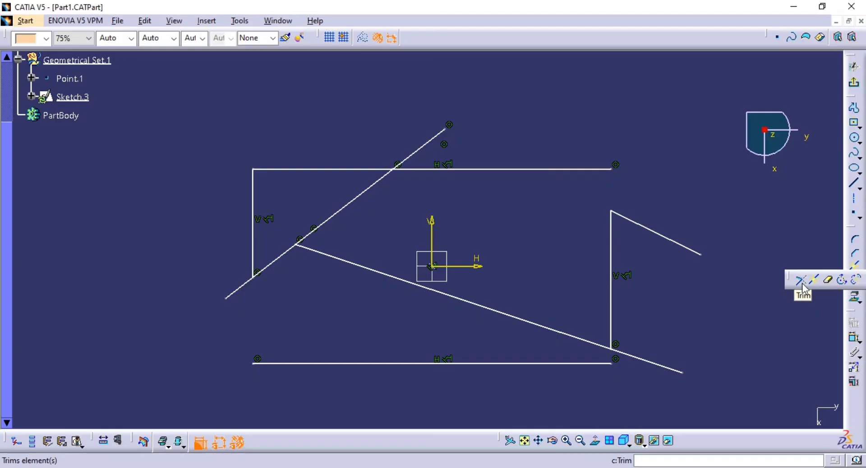
click(828, 280)
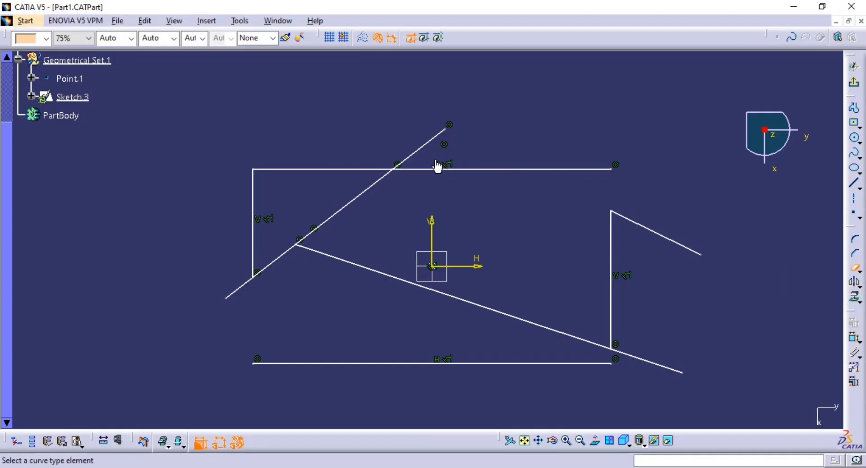
click(431, 145)
click(685, 246)
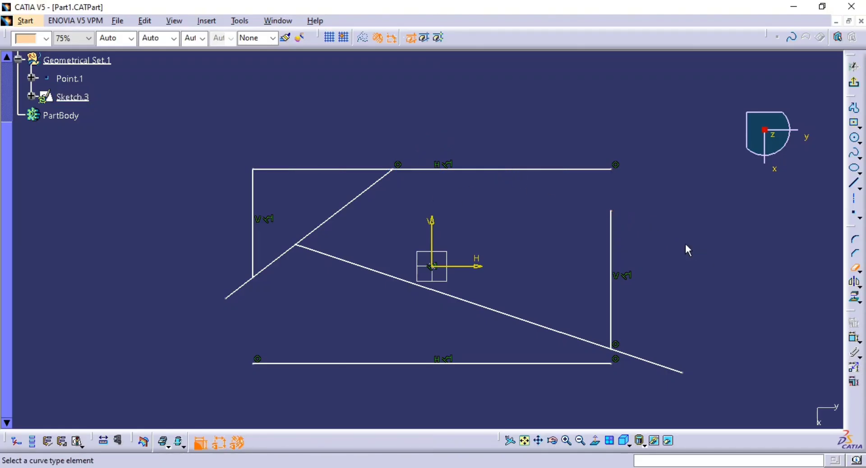
click(861, 271)
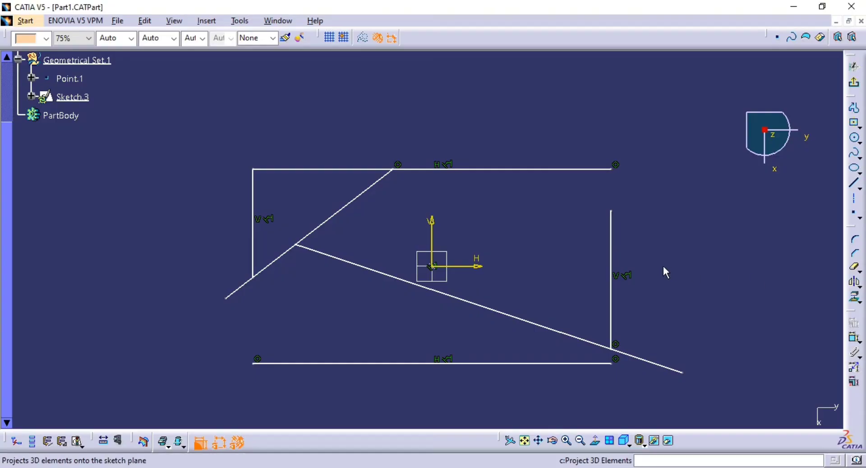
- Delete all the lines of the trimmed rectangle and diagonals from the sketch
middle_drag(642, 251, 590, 195)
drag(614, 132, 158, 362)
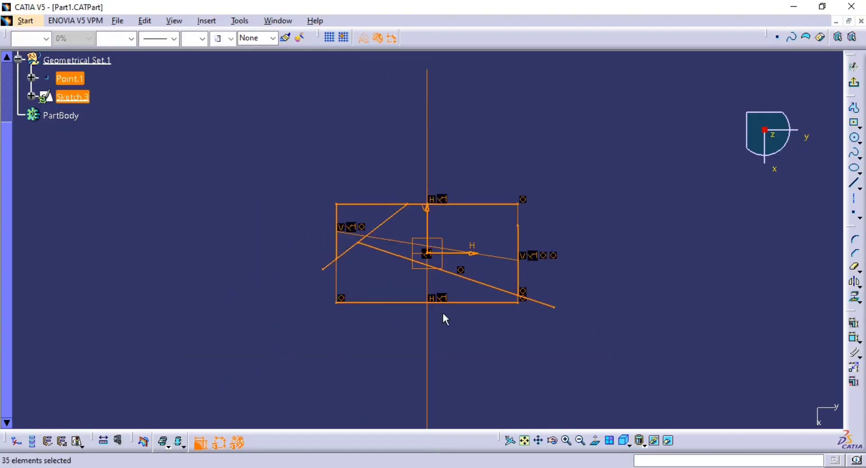
key(Delete)
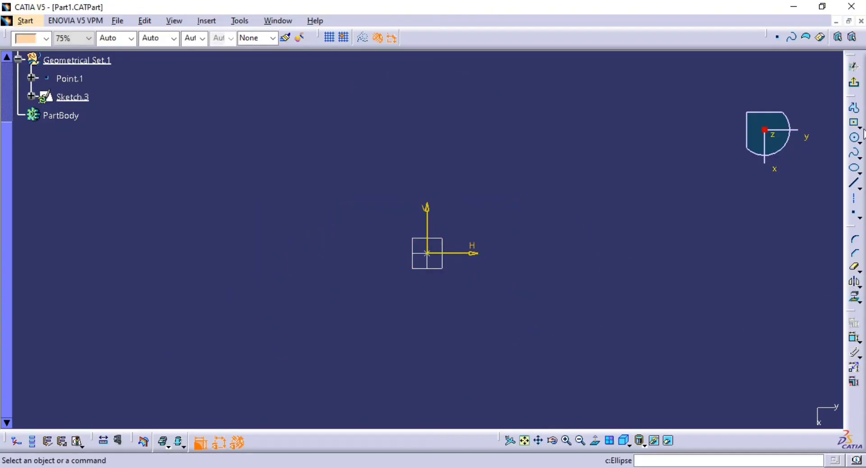
- Draw a closed profile left of the vertical axis, from the origin up the axis, around, and back through a zigzag lower edge
click(855, 109)
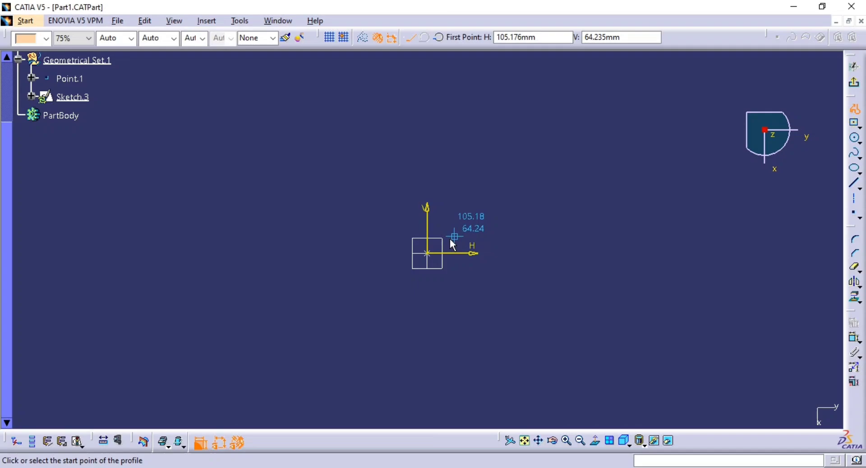
click(427, 254)
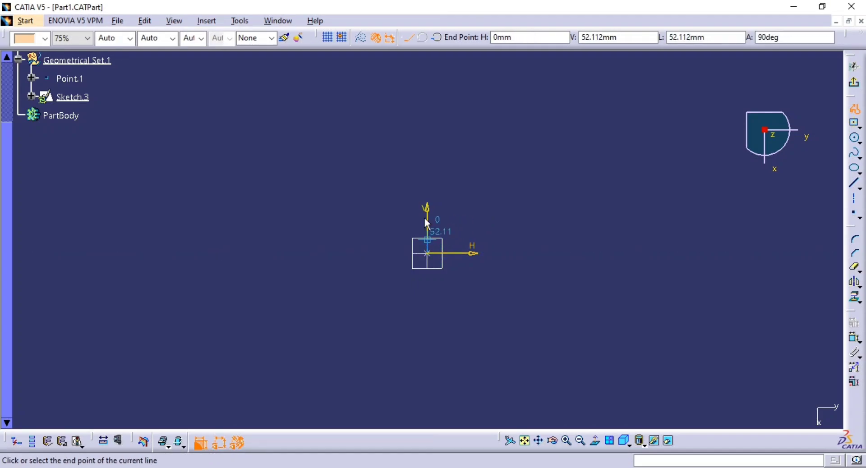
click(428, 129)
click(345, 204)
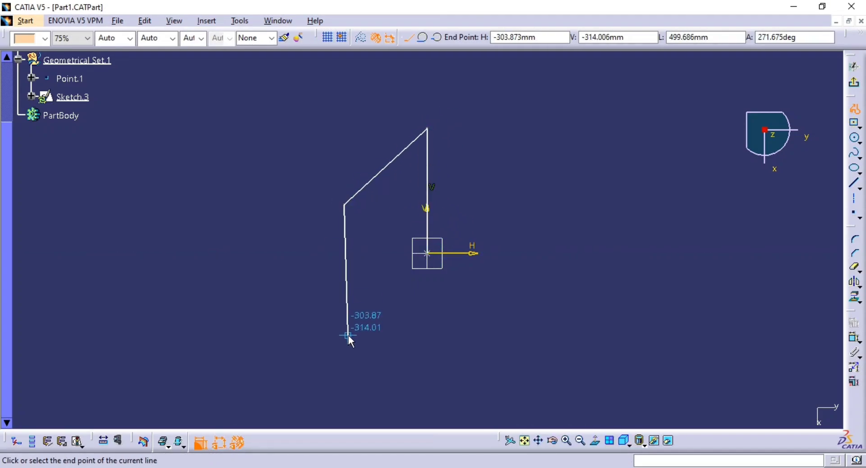
click(346, 361)
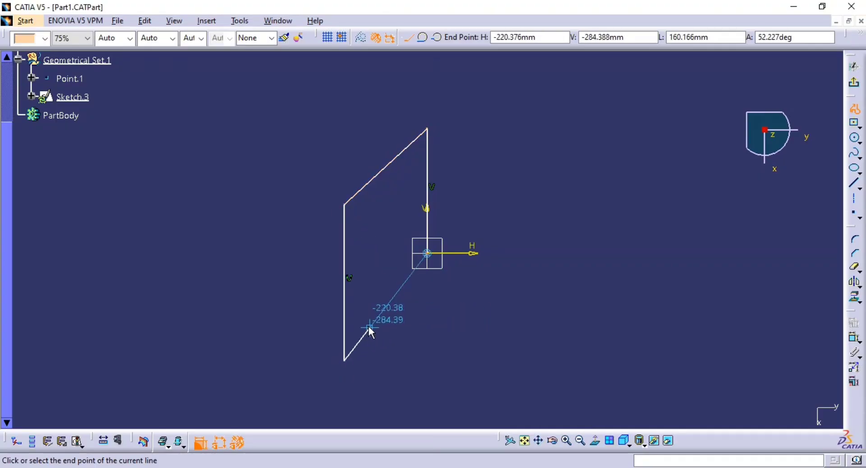
click(370, 322)
click(379, 342)
click(394, 316)
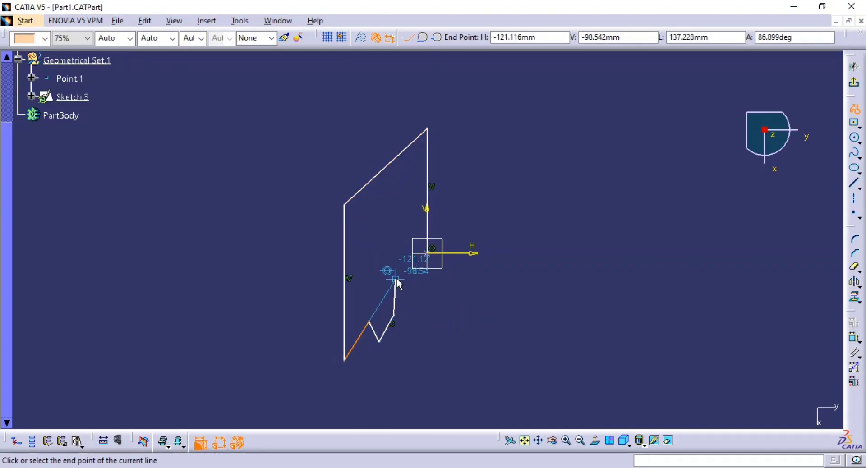
click(397, 280)
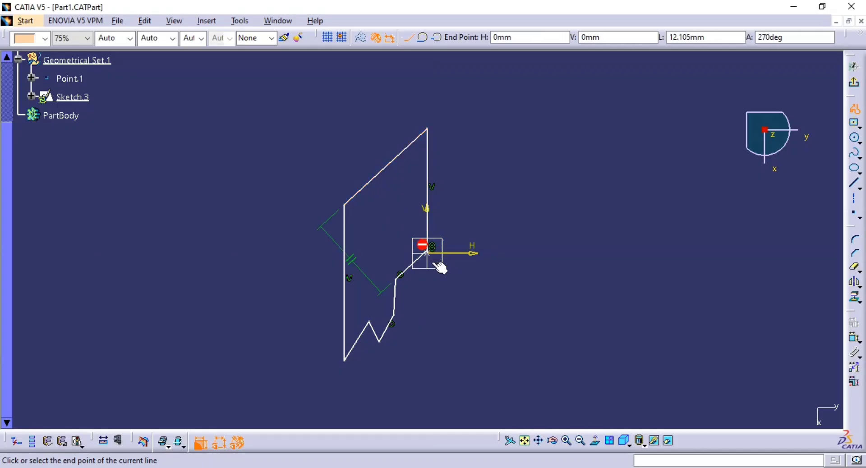
click(435, 255)
mouse_move(505, 300)
middle_down()
mouse_move(523, 292)
mouse_move(595, 313)
middle_up()
middle_drag(581, 246, 510, 139)
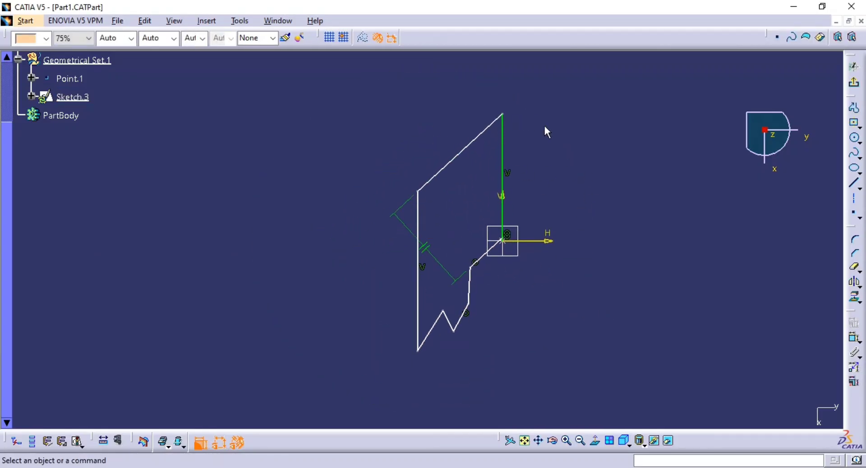
mouse_move(546, 299)
middle_down()
mouse_move(507, 218)
mouse_move(575, 113)
middle_up()
mouse_move(506, 284)
middle_down()
mouse_move(517, 233)
mouse_move(521, 266)
mouse_move(485, 182)
mouse_move(531, 253)
mouse_move(507, 250)
middle_up()
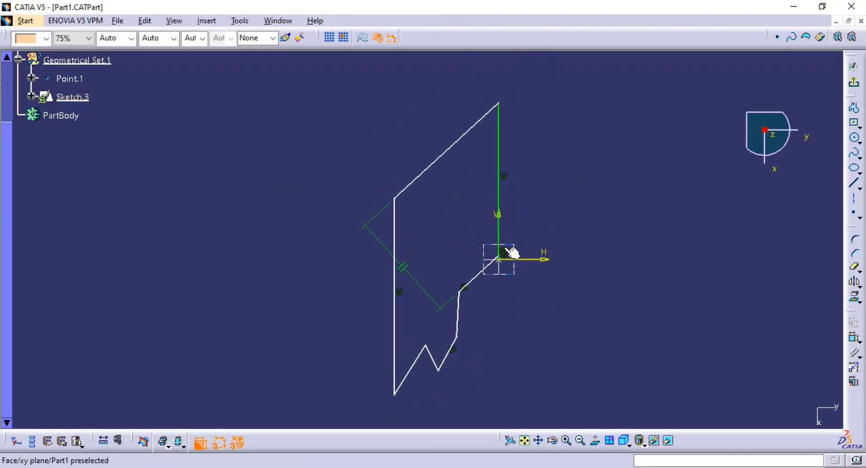
mouse_move(507, 284)
middle_down()
mouse_move(507, 292)
mouse_move(480, 255)
middle_up()
middle_drag(541, 281, 549, 318)
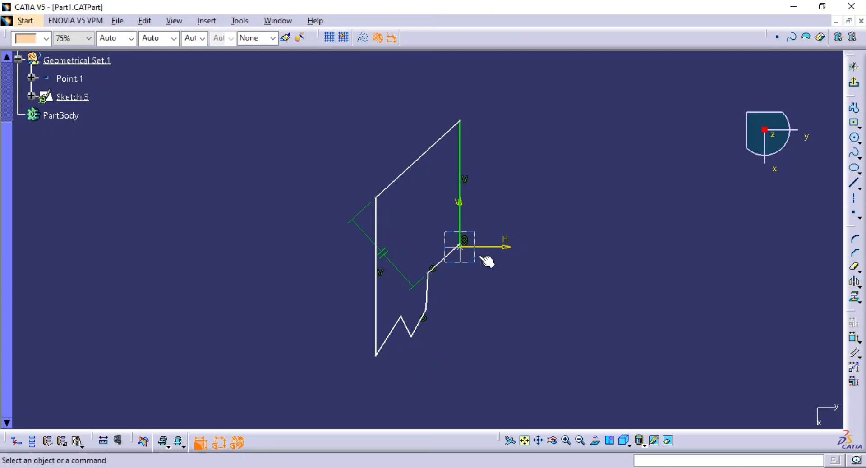
click(857, 285)
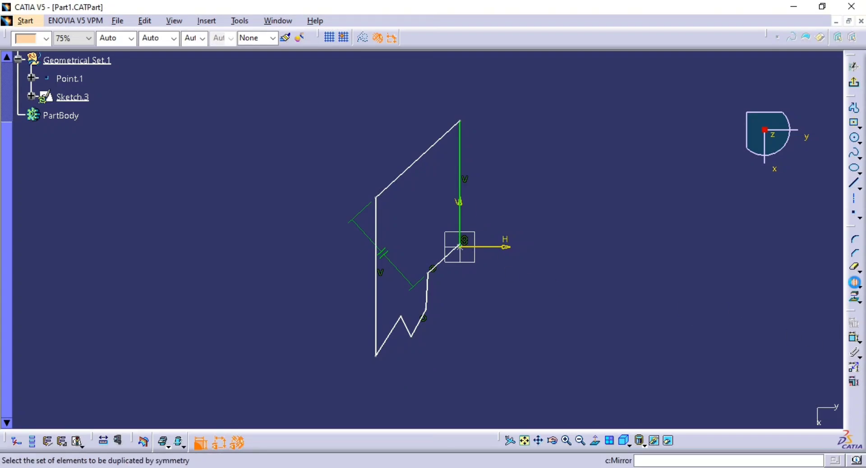
drag(507, 73, 240, 391)
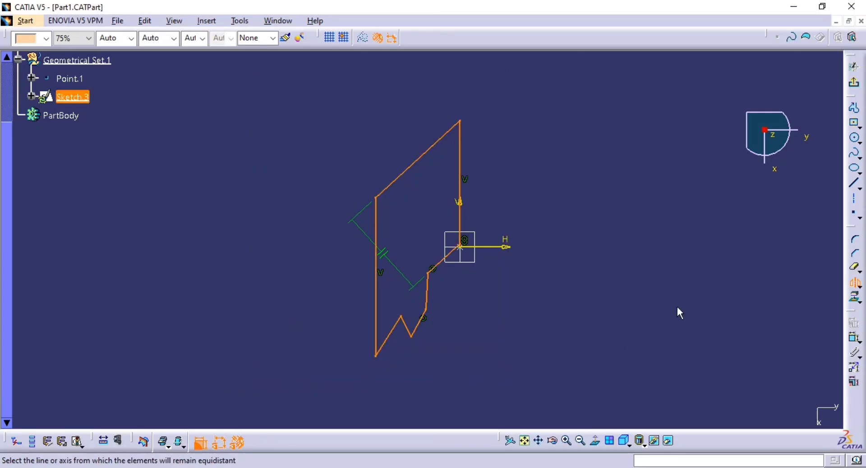
key(Escape)
click(704, 277)
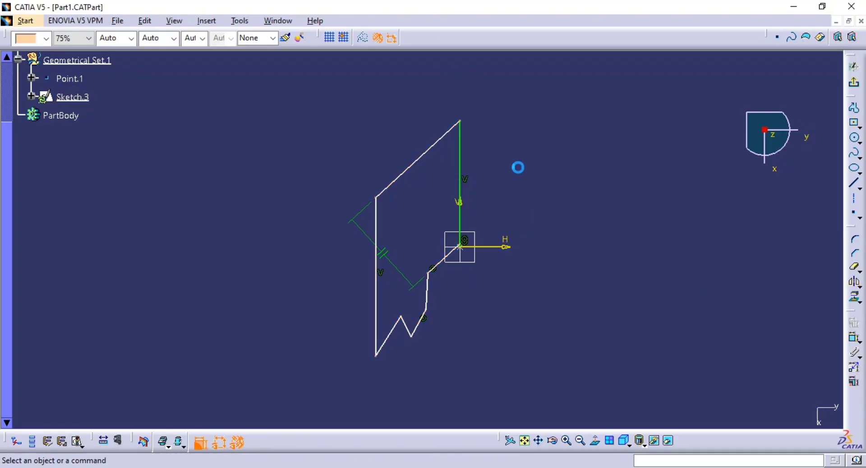
- Mirror the whole zigzag profile about the zx plane
mouse_move(534, 78)
mouse_down()
mouse_move(309, 305)
mouse_move(231, 367)
mouse_up()
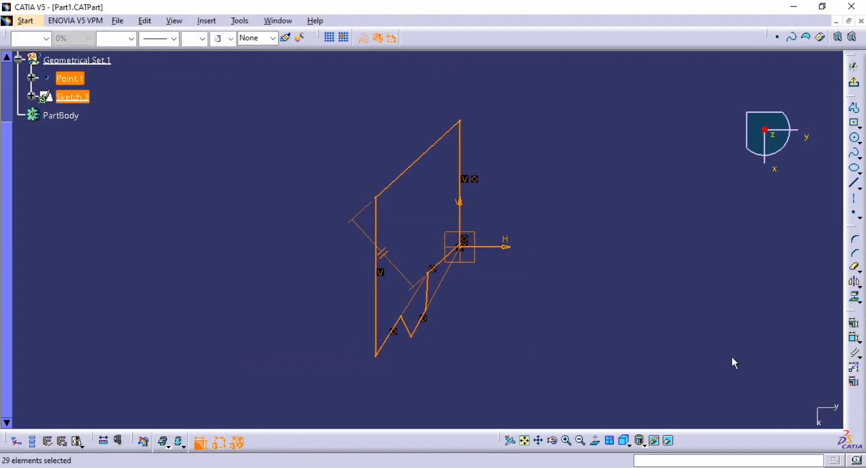
click(856, 282)
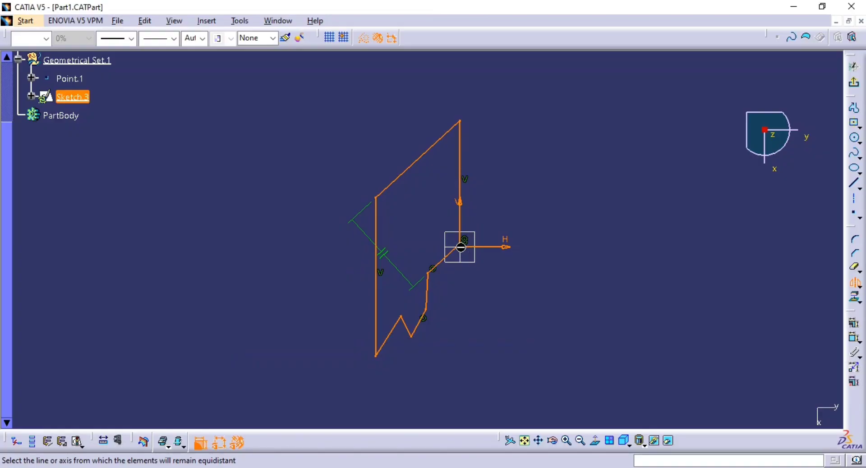
scroll(135, 161, up, 2)
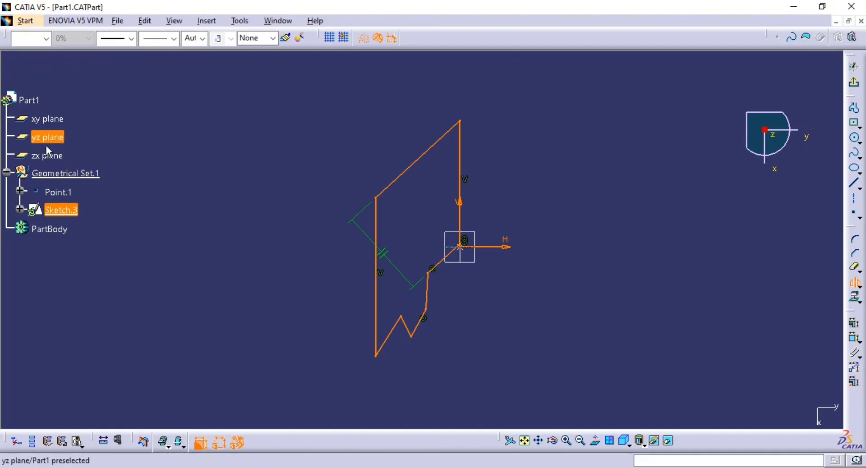
click(56, 158)
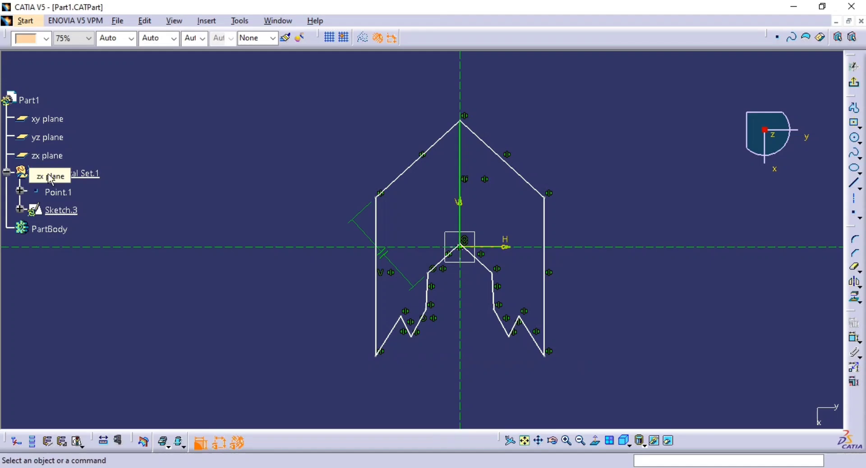
- Undo the mirroring of the profile and clear the selection
mouse_move(455, 251)
middle_down()
mouse_move(449, 213)
mouse_move(465, 272)
middle_up()
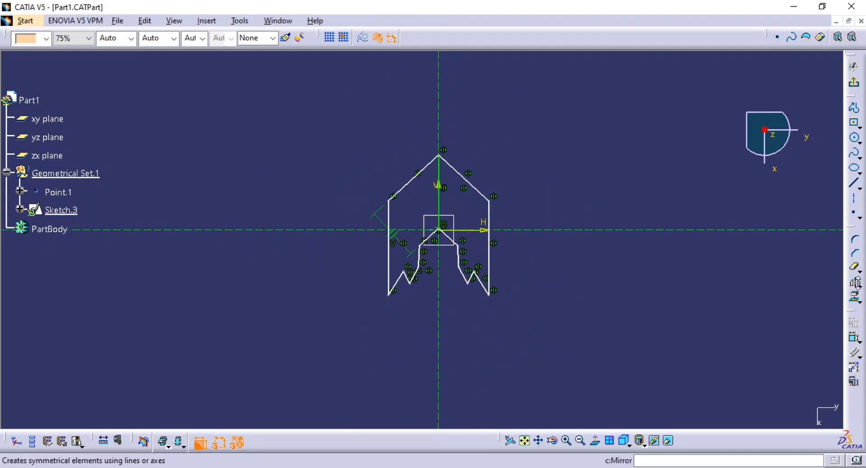
click(859, 288)
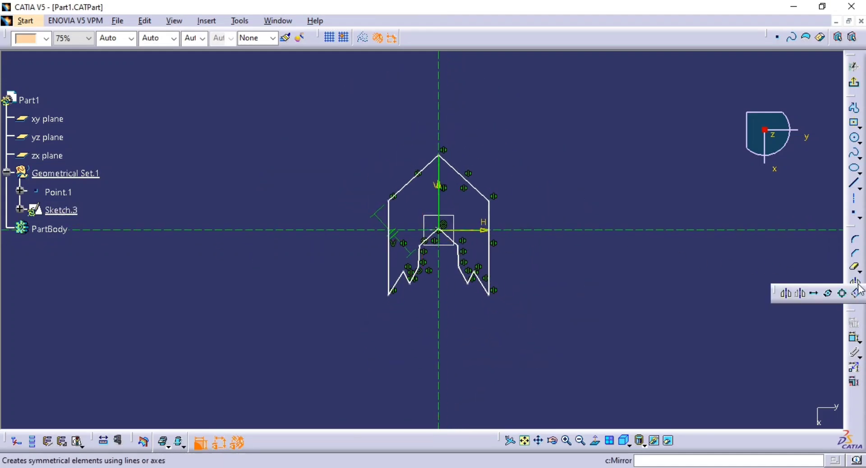
click(802, 294)
key(ctrl+a)
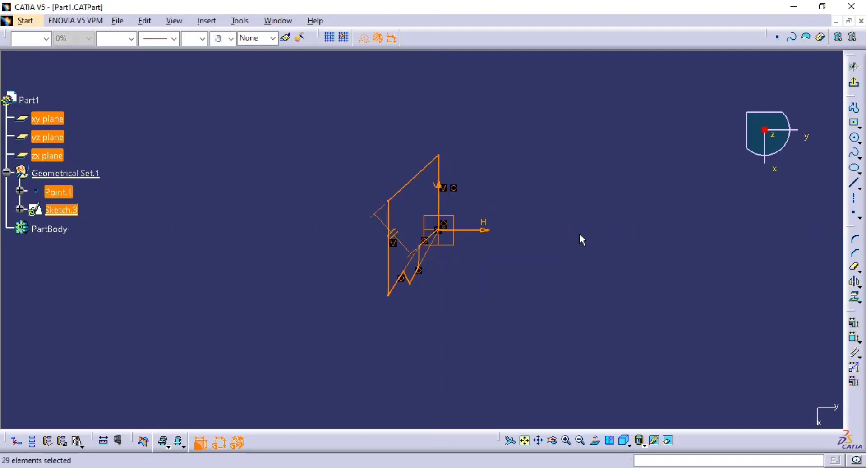
click(579, 234)
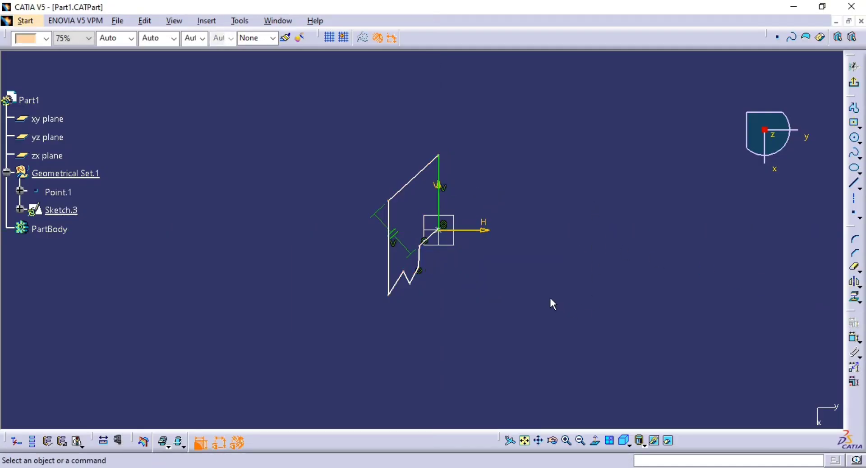
- Flip the whole profile across the zx plane with Symmetry, without keeping the original
scroll(489, 255, up, 2)
scroll(497, 235, down, 3)
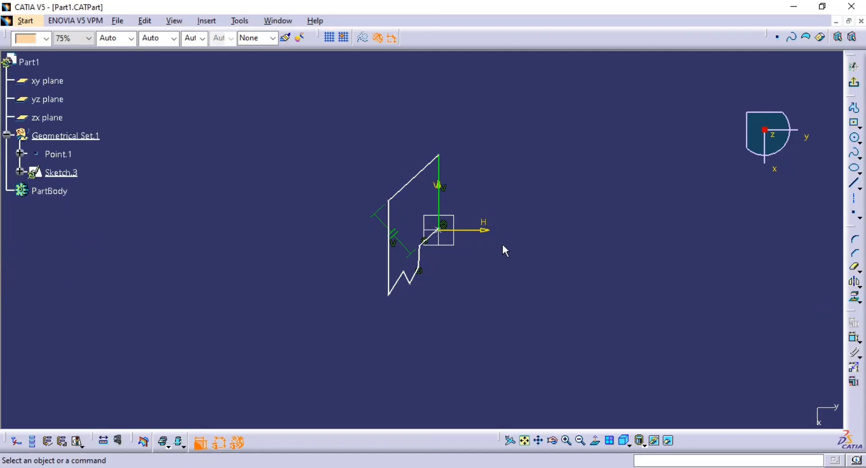
mouse_move(464, 232)
middle_down()
mouse_move(386, 256)
mouse_move(422, 258)
mouse_move(480, 191)
middle_up()
middle_drag(480, 192, 710, 176)
middle_drag(594, 197, 580, 234)
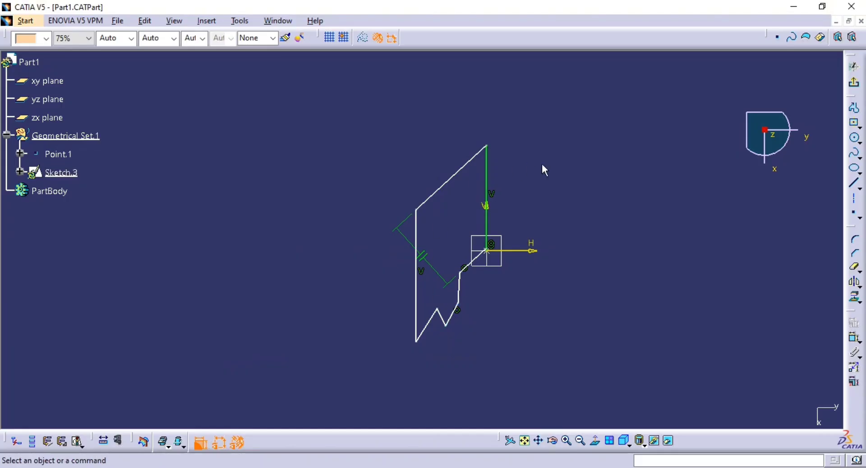
click(860, 287)
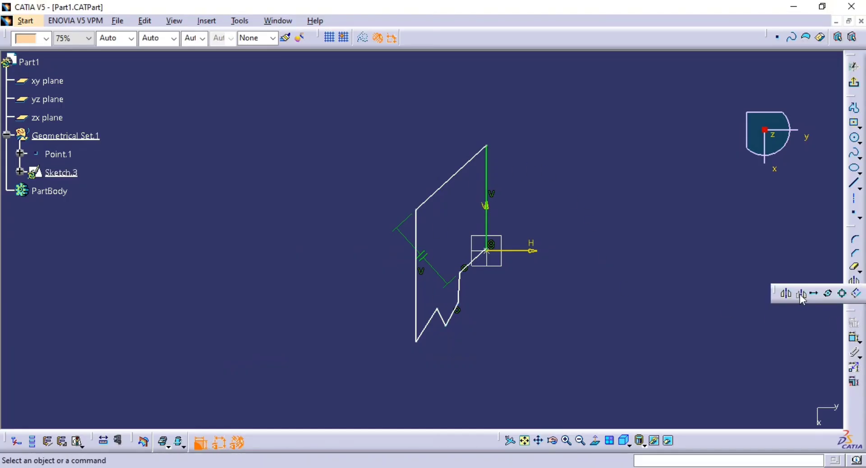
click(803, 297)
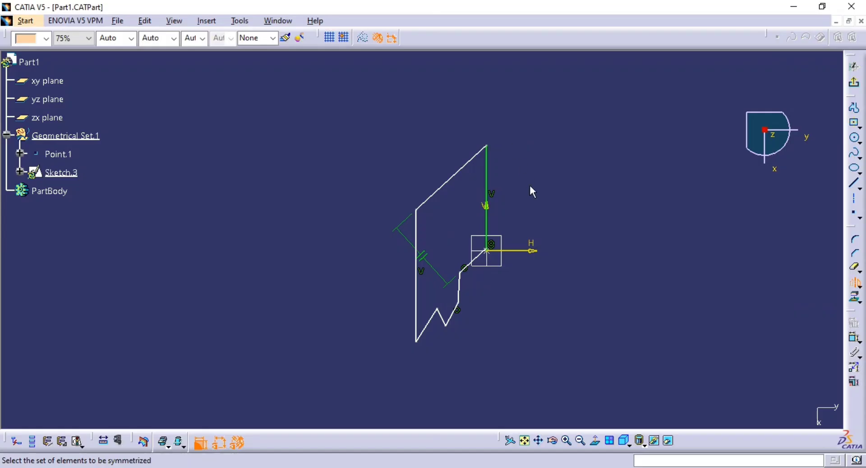
click(530, 109)
mouse_move(550, 106)
mouse_down()
mouse_move(368, 311)
mouse_move(326, 381)
mouse_up()
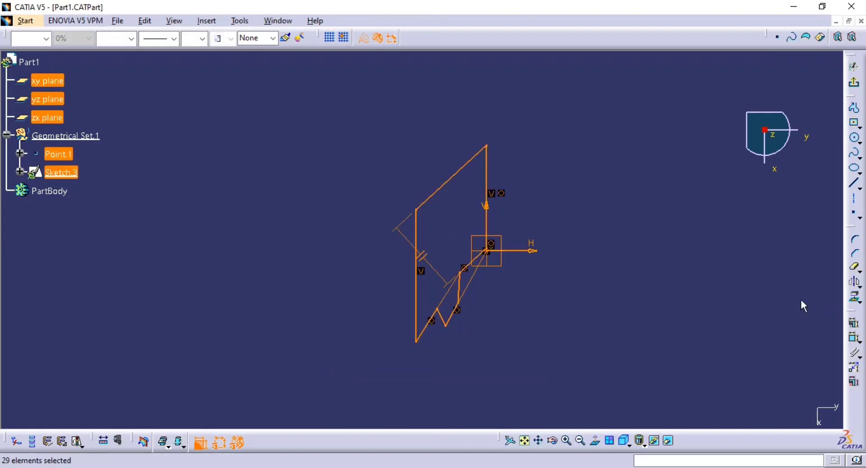
click(856, 285)
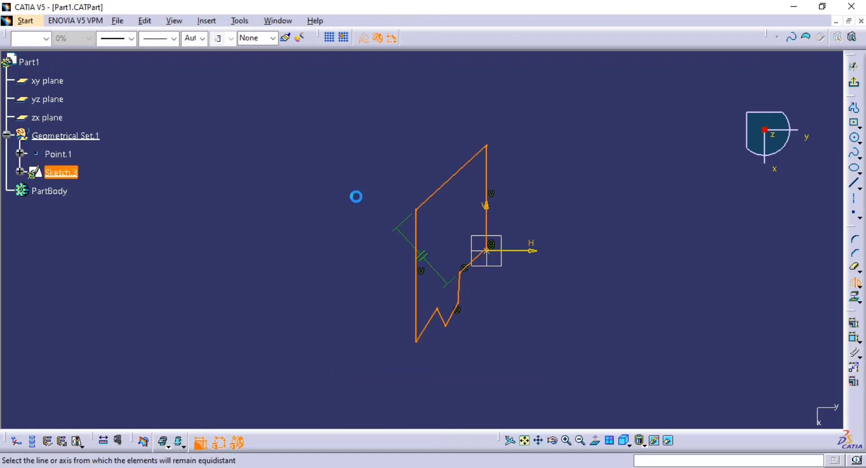
click(51, 117)
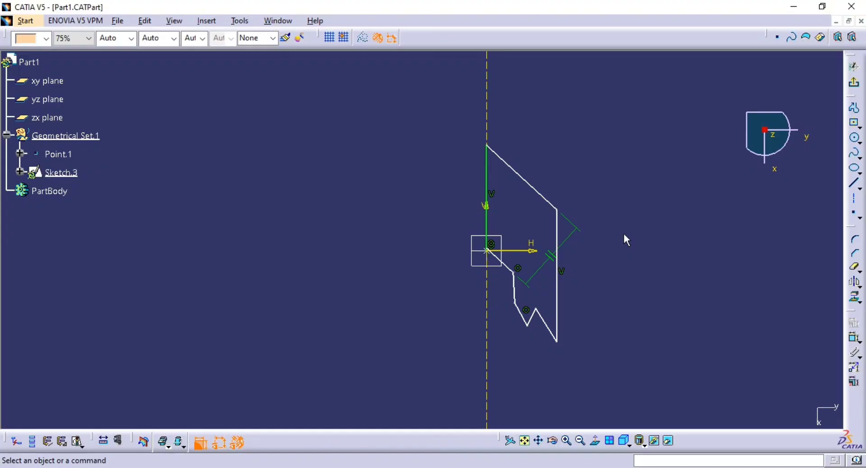
- Delete all the geometry of the flipped profile from the sketch
scroll(631, 237, down, 1)
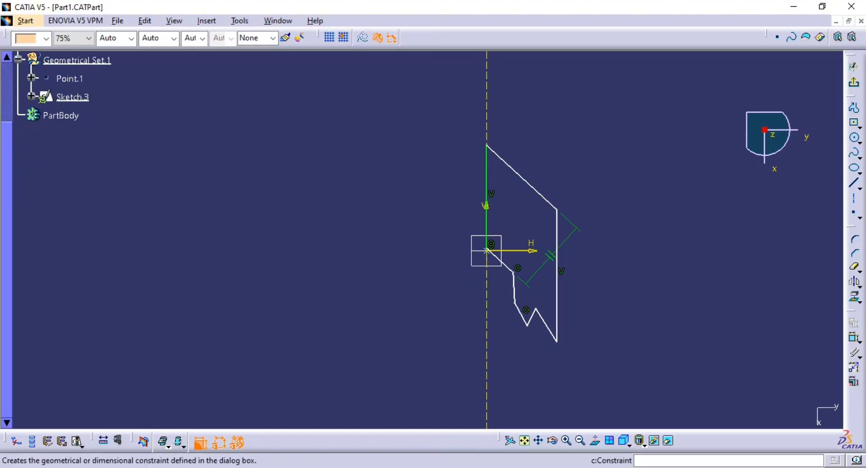
click(858, 286)
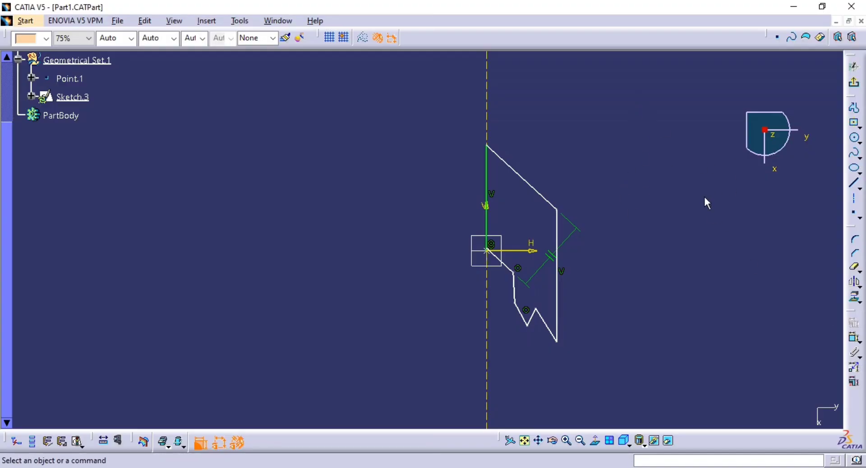
mouse_move(624, 113)
mouse_down()
mouse_move(499, 290)
mouse_move(407, 386)
mouse_up()
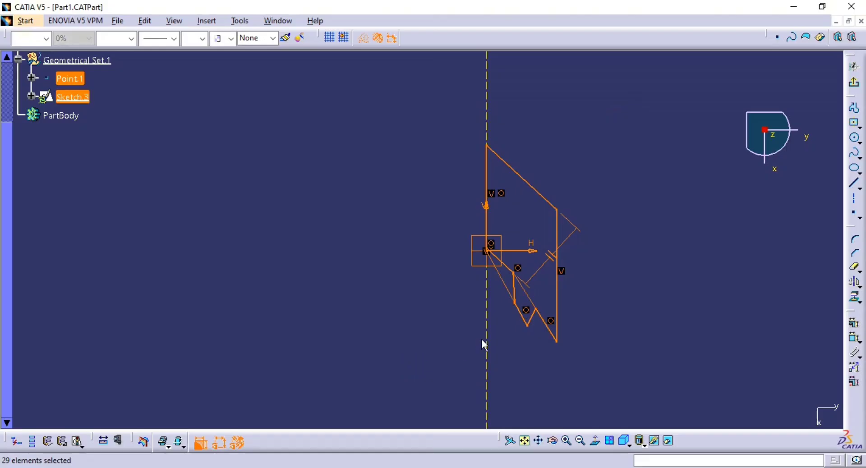
key(Delete)
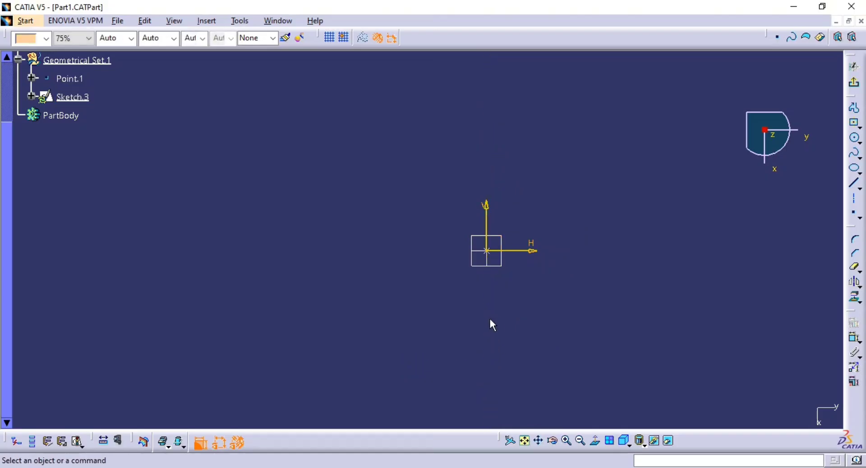
- Draw a circle centred on the sketch origin, with its edge on the horizontal axis near the arrow tip
mouse_move(500, 319)
middle_down()
mouse_move(479, 325)
mouse_move(435, 304)
middle_up()
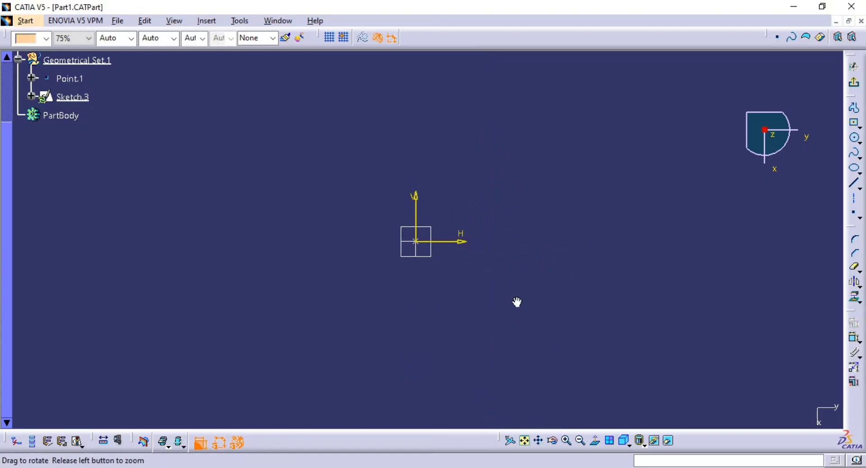
click(858, 284)
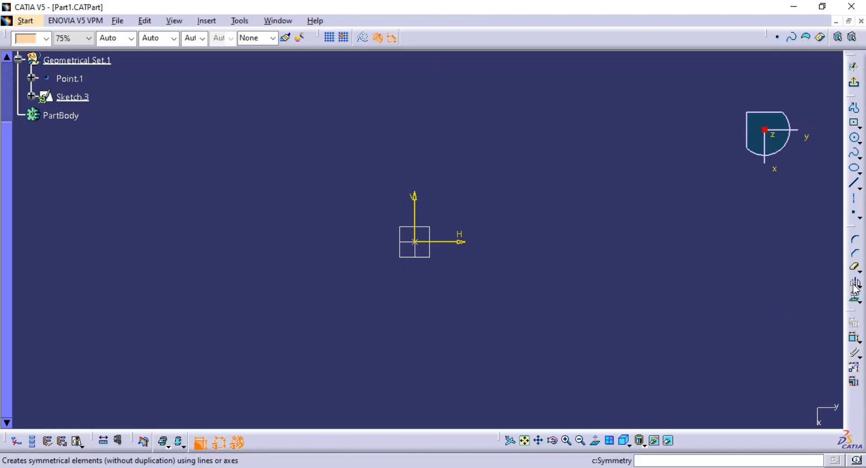
click(856, 141)
click(414, 242)
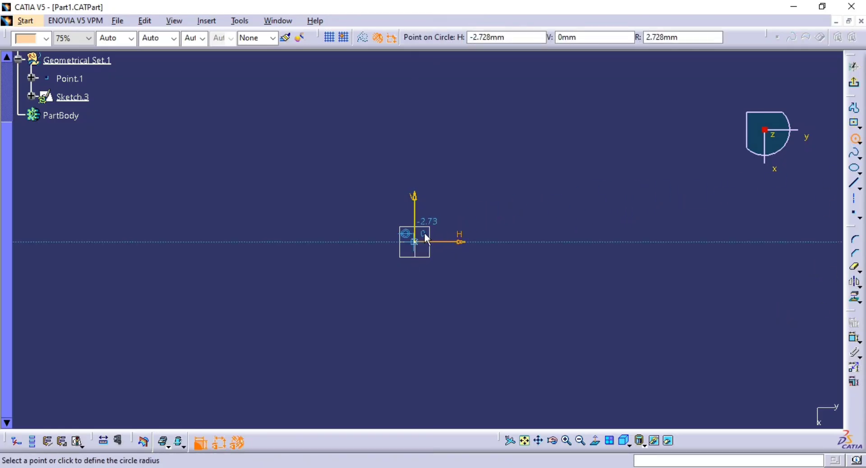
click(456, 242)
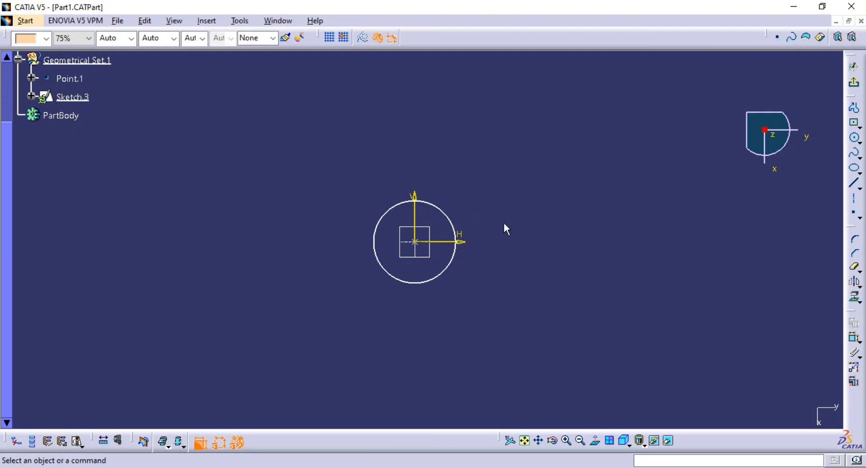
- Translate the circle in duplicate mode, using the origin as the start point and 10 instances
middle_drag(504, 225, 375, 219)
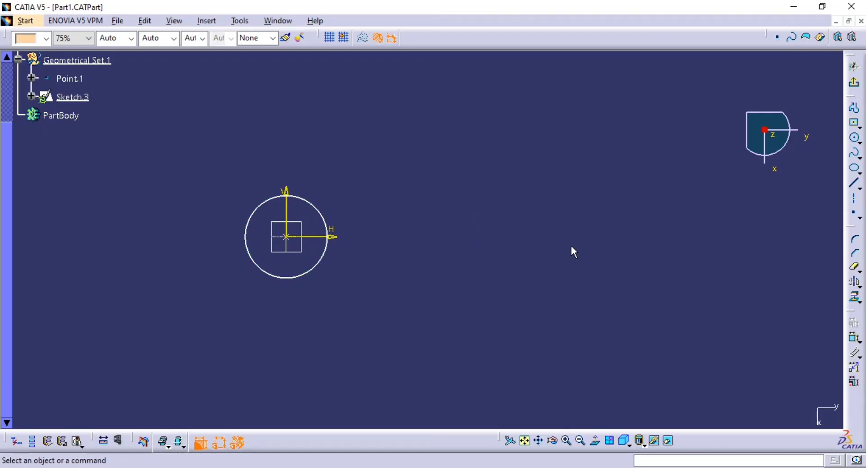
drag(388, 154, 176, 332)
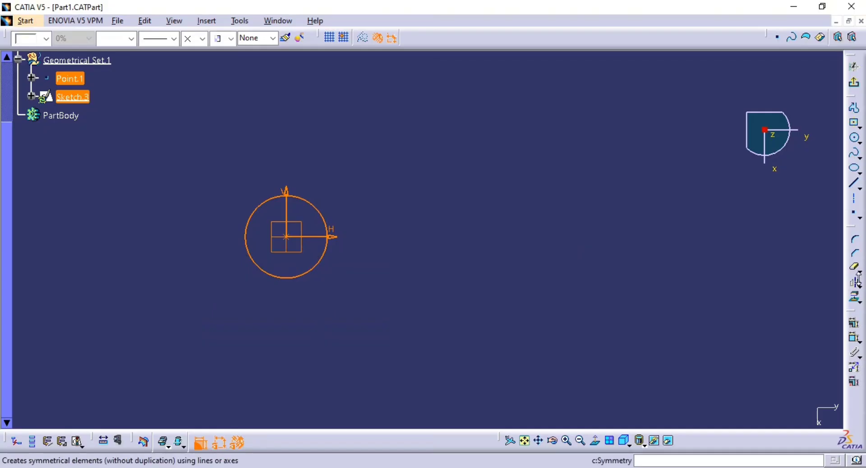
click(860, 286)
click(815, 293)
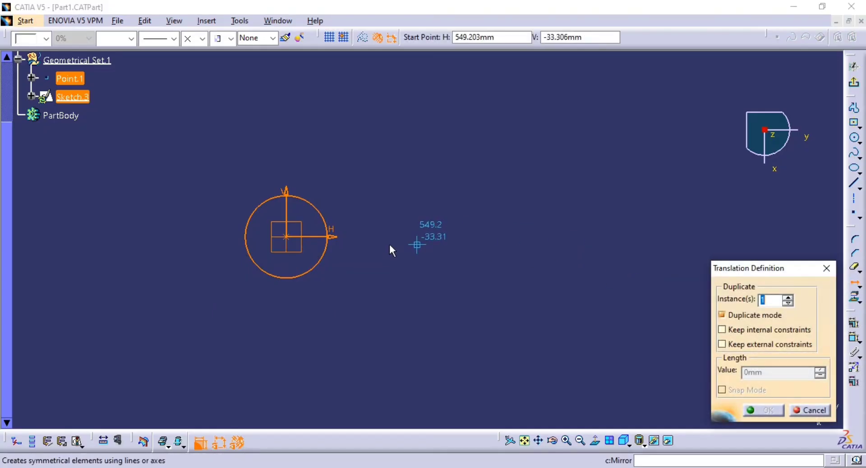
click(287, 237)
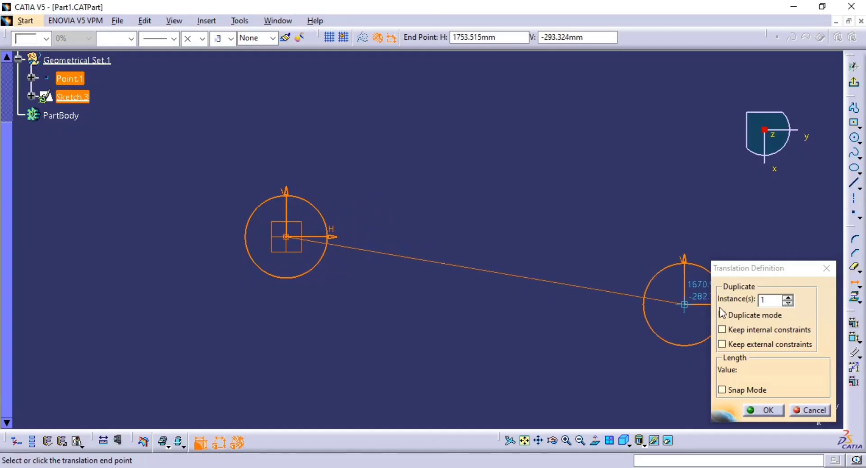
click(779, 298)
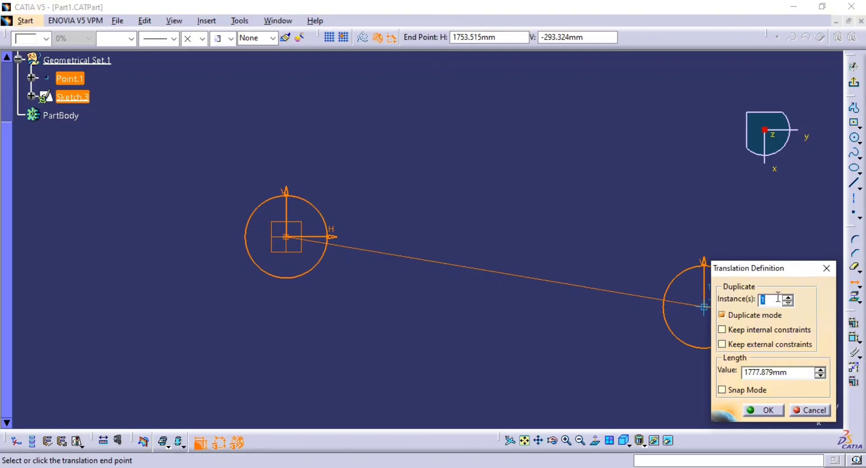
text(0)
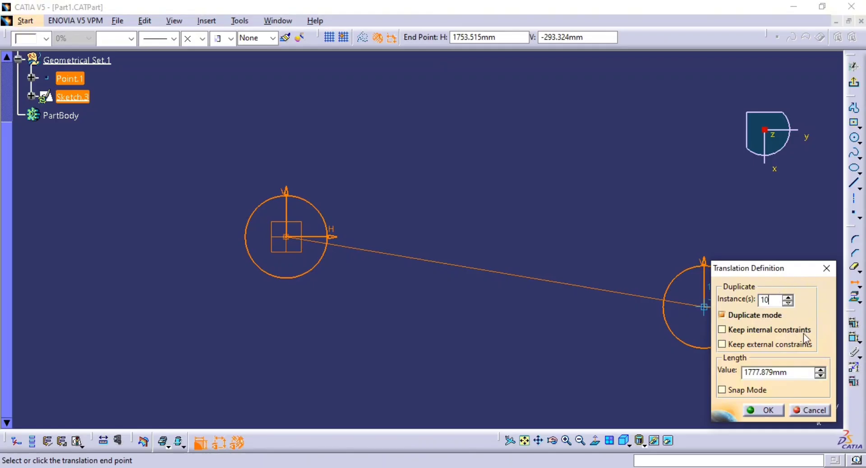
- Try translating the circle as ten duplicated instances with a 50 mm length, and undo that setting
click(803, 372)
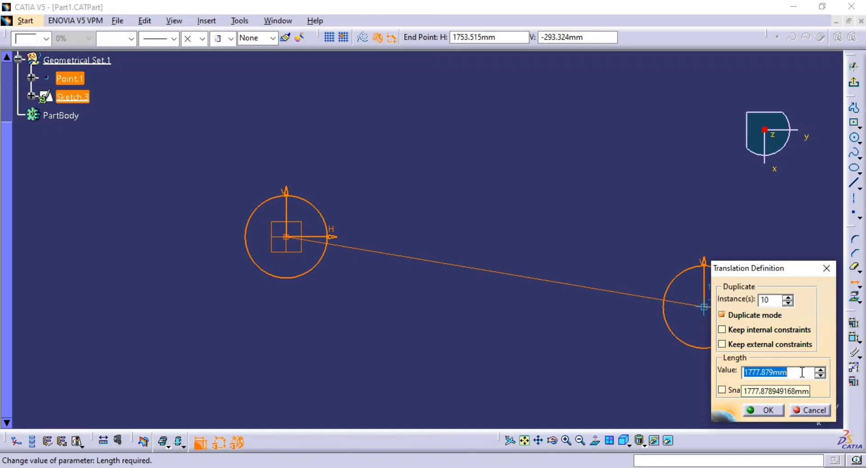
text(5)
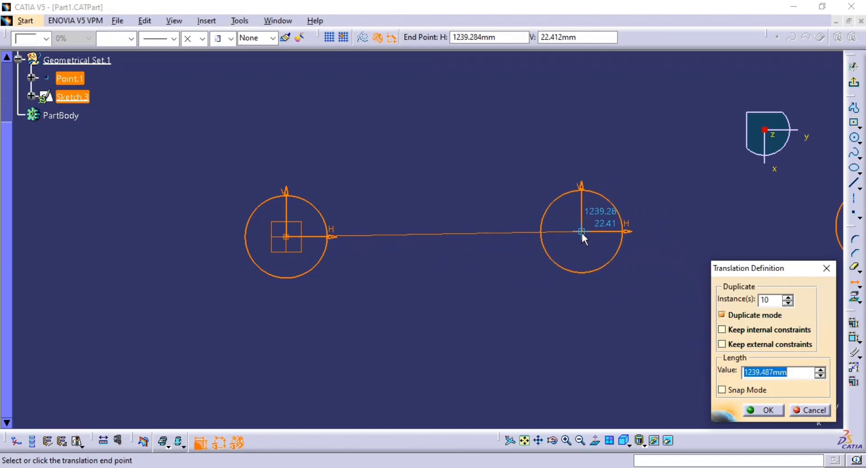
text(5)
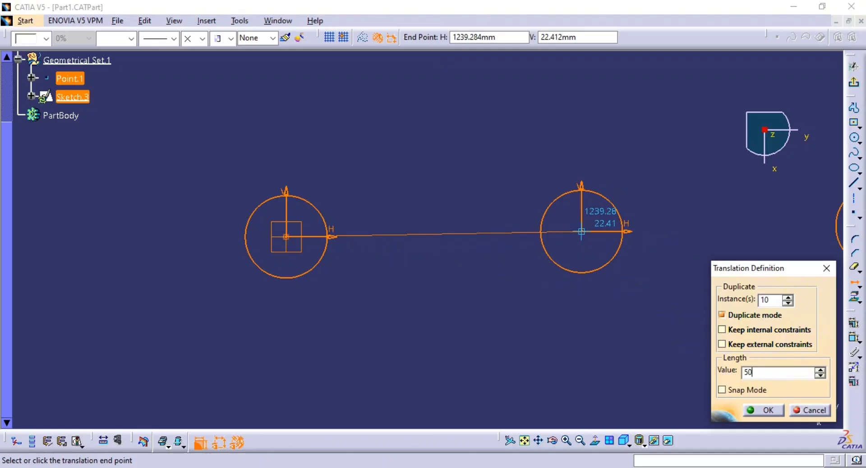
text(05.156mm)
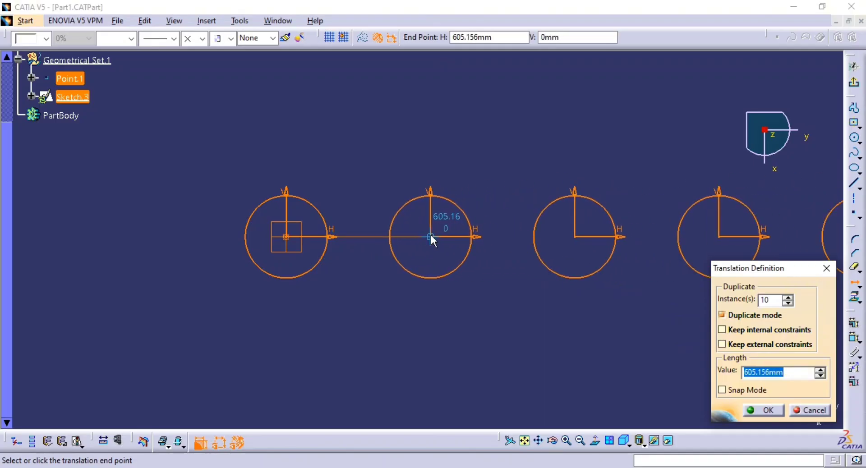
text(50)
key(Return)
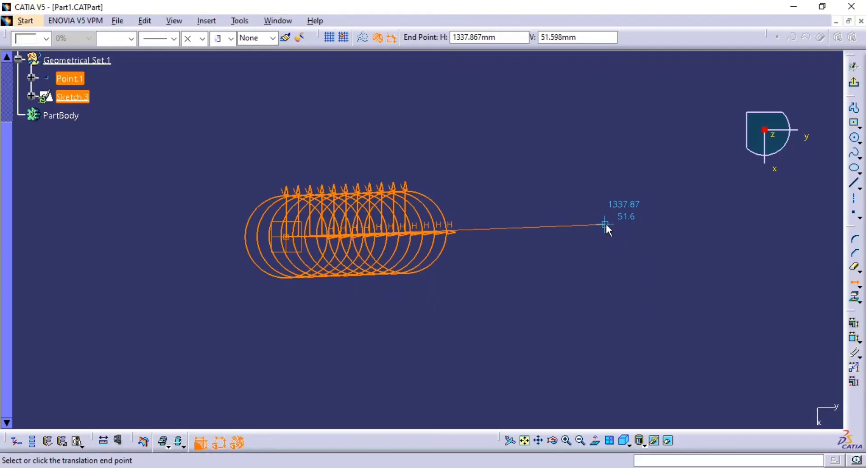
key(ctrl+z)
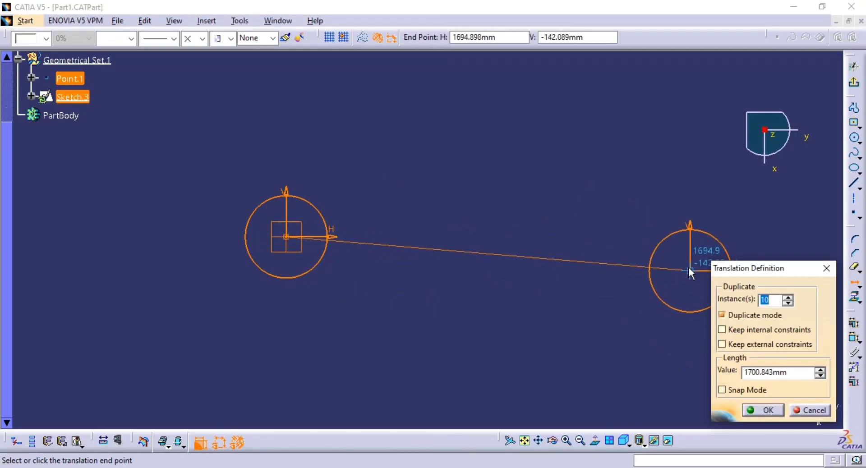
- Duplicate the circle as ten instances spaced 500 mm apart in a row along the horizontal axis
key(Tab)
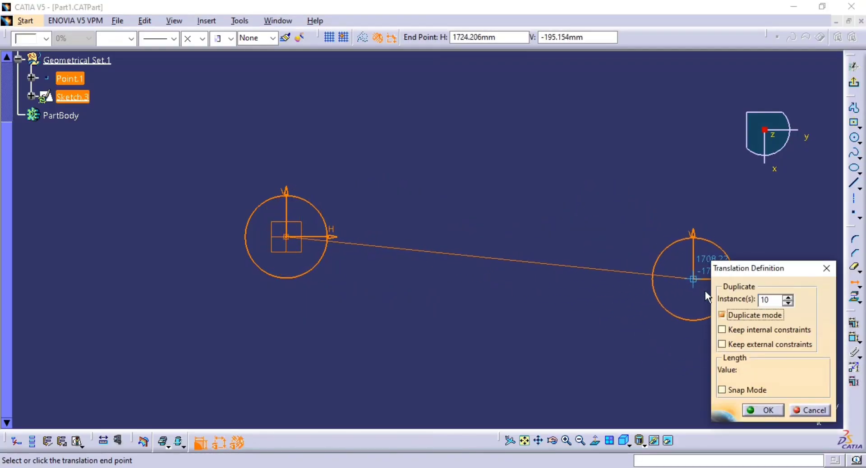
click(795, 373)
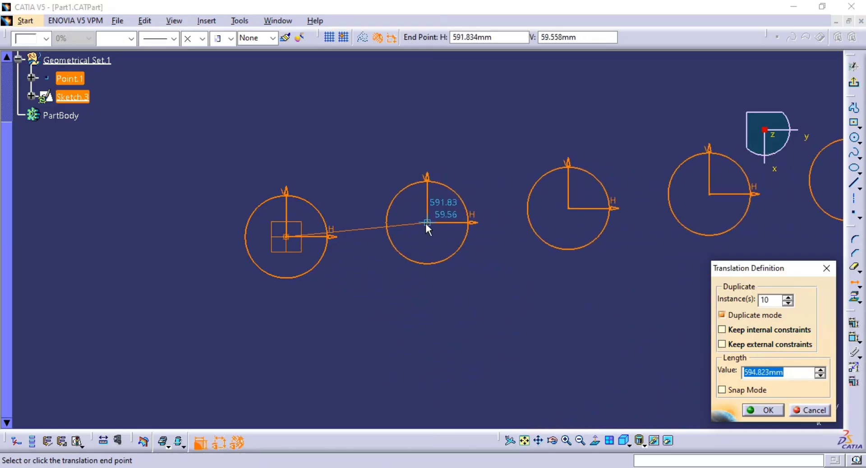
text(500)
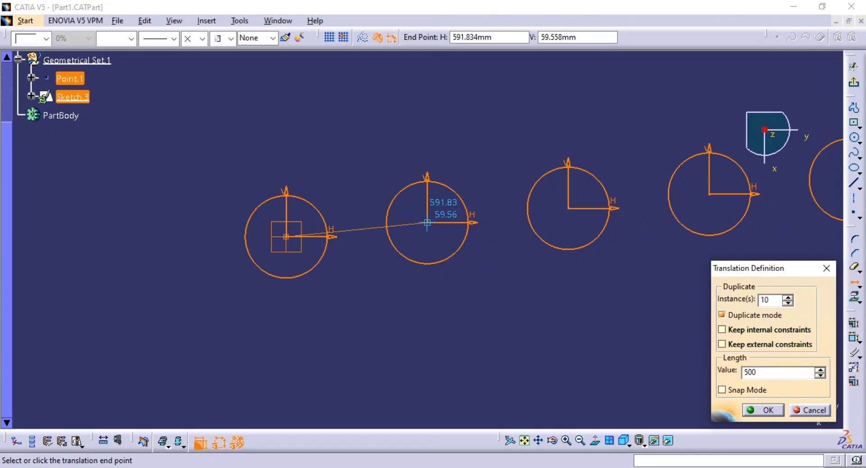
key(Return)
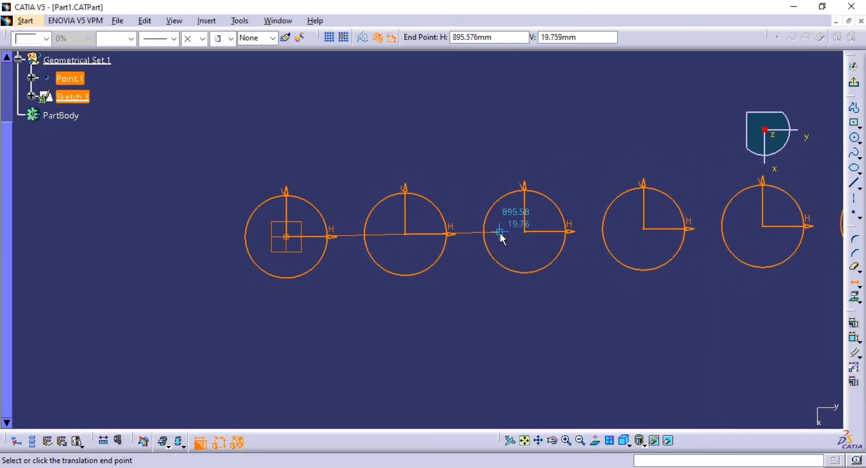
click(502, 235)
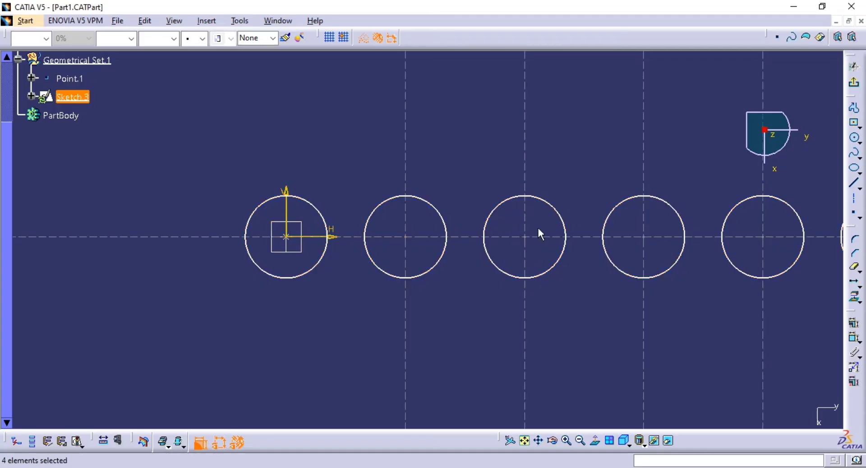
- Delete the original circle and all of its translated copies from the sketch
mouse_move(537, 225)
middle_down()
mouse_move(551, 269)
mouse_move(438, 293)
mouse_move(393, 284)
mouse_move(383, 296)
middle_up()
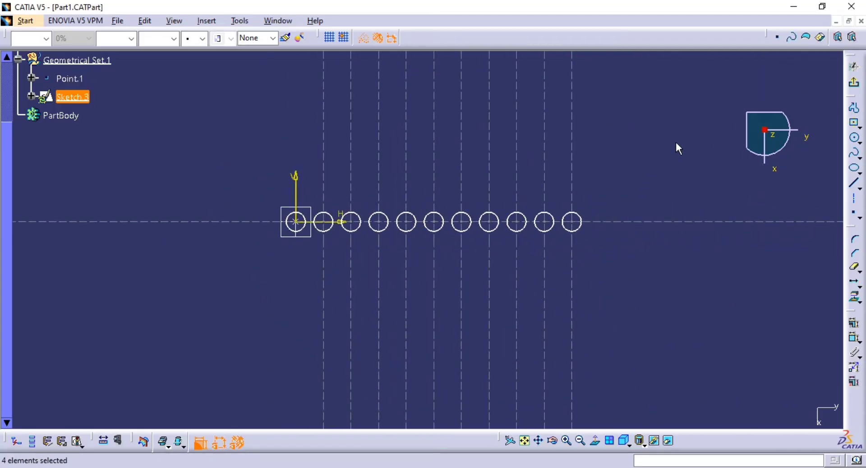
drag(676, 142, 174, 291)
key(Delete)
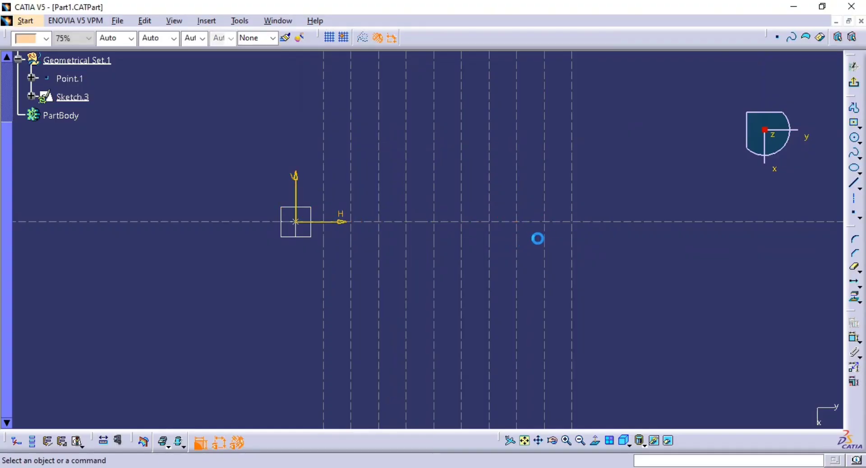
- Delete the leftover vertical construction lines of the circle copies one by one
middle_drag(570, 216, 581, 405)
middle_drag(528, 197, 531, 311)
middle_drag(524, 229, 536, 76)
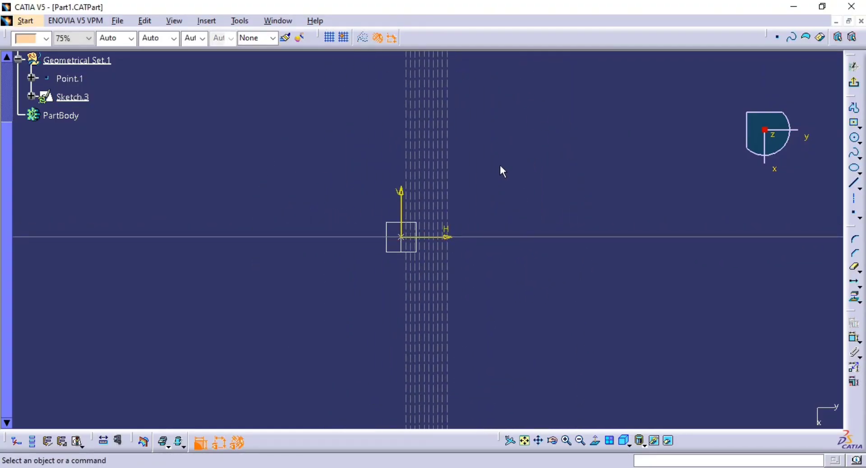
middle_drag(445, 164, 444, 126)
middle_drag(445, 143, 452, 230)
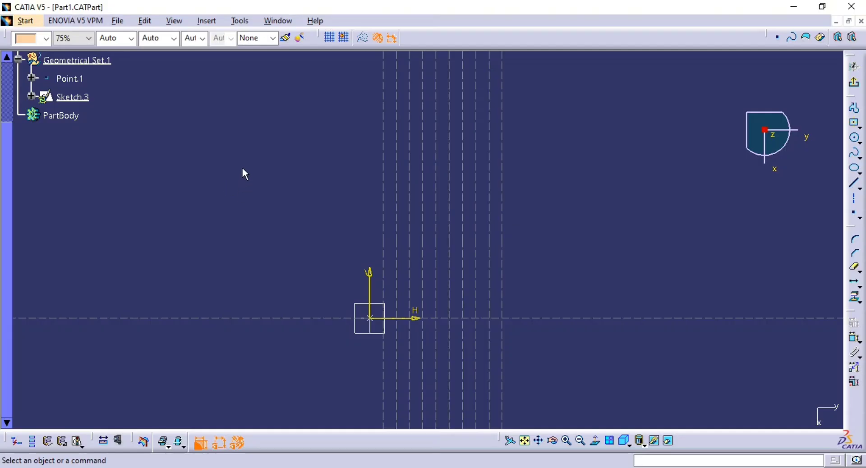
drag(243, 168, 534, 283)
click(463, 252)
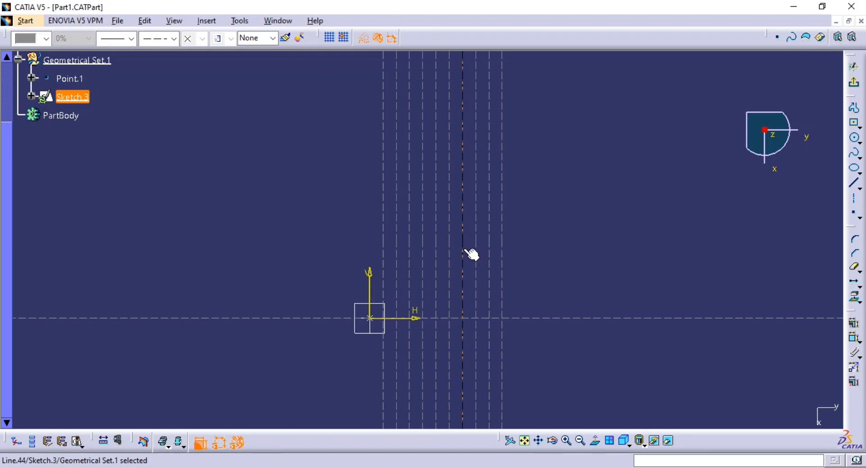
key(Delete)
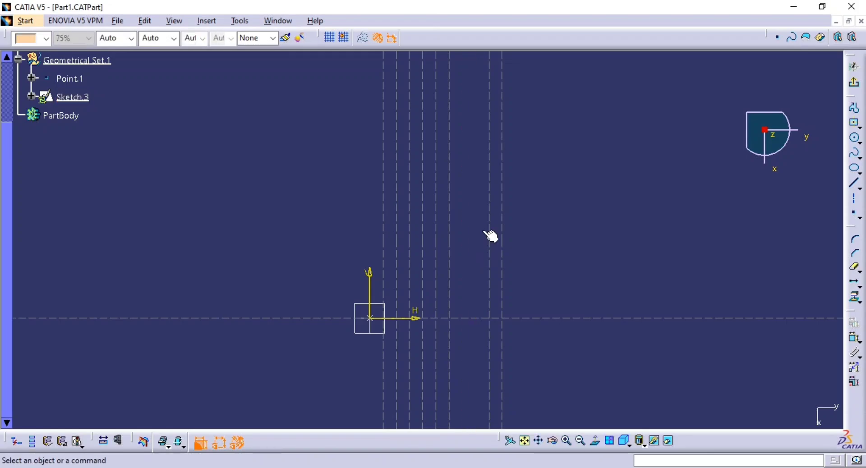
click(490, 227)
key(Delete)
click(503, 225)
key(Delete)
click(436, 230)
key(Delete)
click(449, 228)
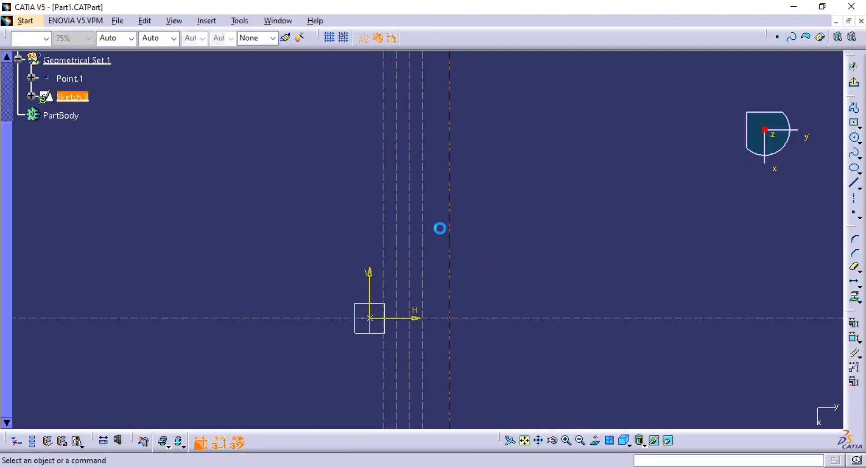
key(Delete)
click(422, 226)
key(Delete)
click(408, 226)
key(Delete)
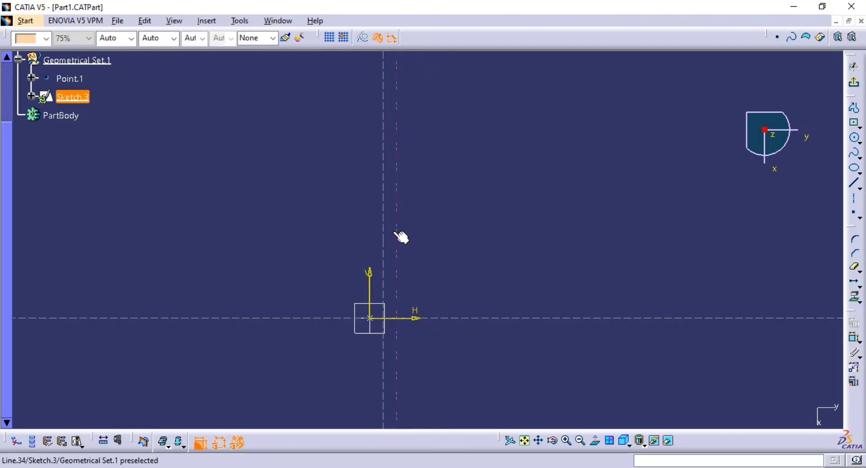
click(398, 236)
key(Delete)
click(383, 231)
key(Delete)
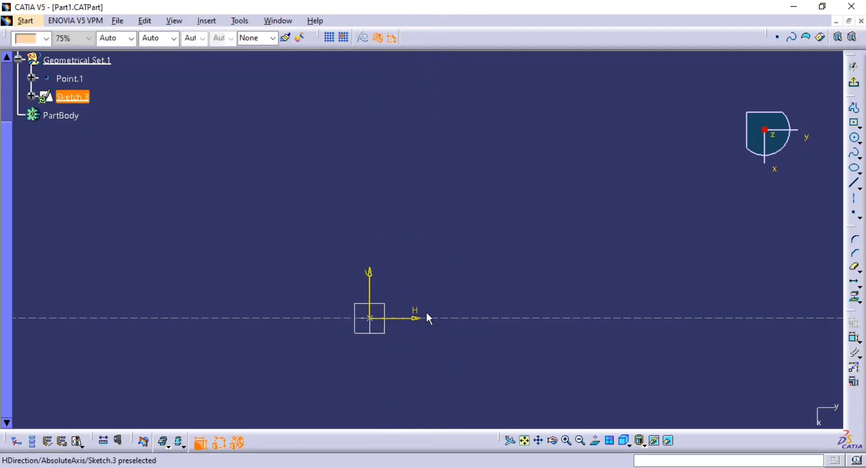
- Try to clear the overlapping horizontal construction lines along the H axis by deleting them one at a time
click(471, 318)
key(Delete)
middle_drag(518, 267, 513, 299)
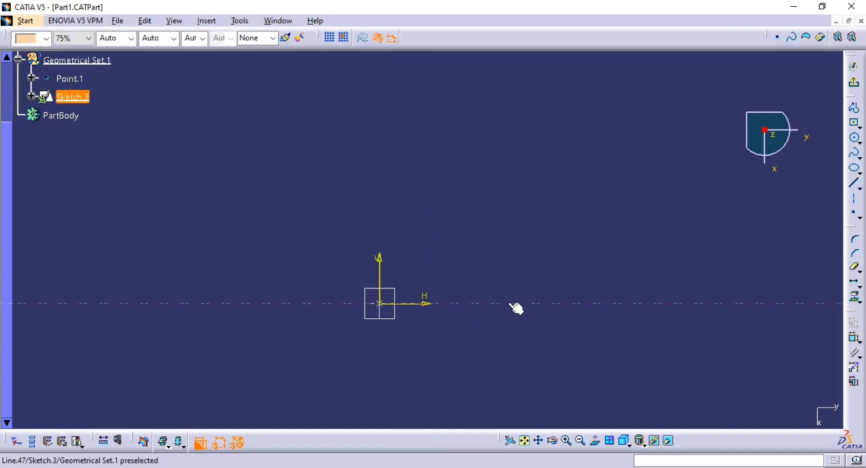
click(510, 303)
key(Delete)
double_click(510, 303)
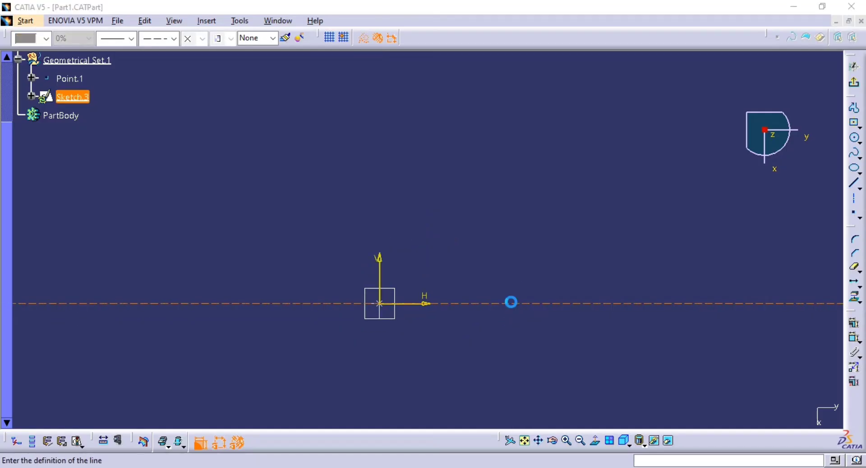
key(Escape)
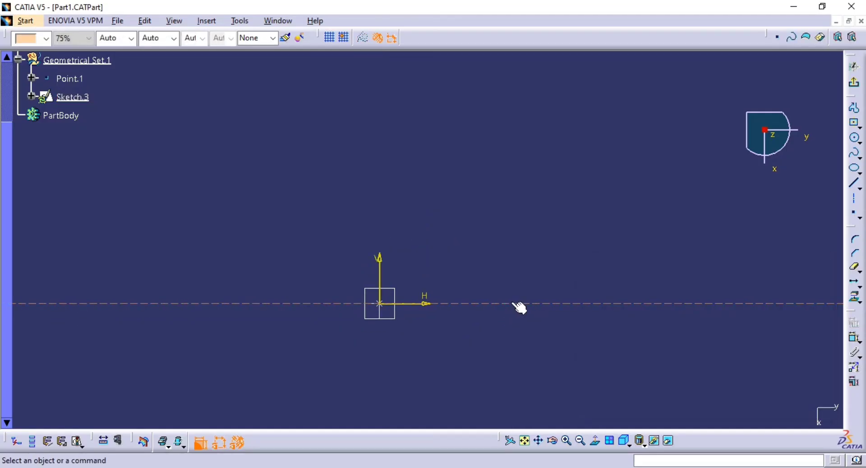
click(512, 305)
key(Delete)
click(511, 303)
key(Delete)
click(508, 304)
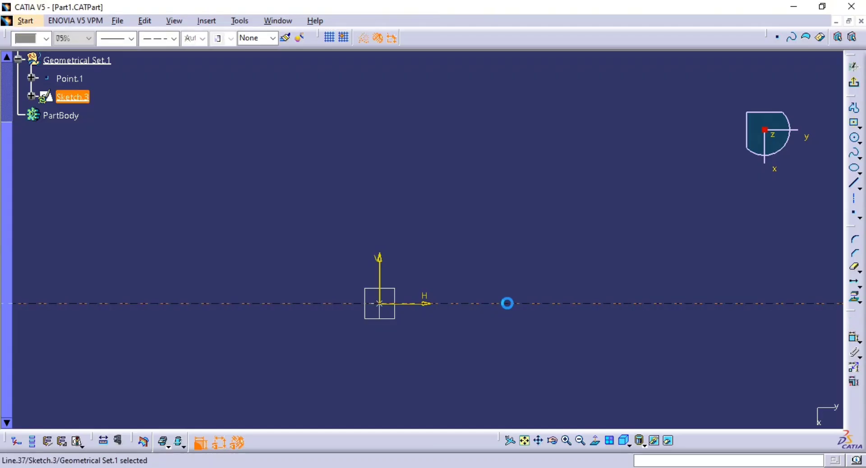
key(Delete)
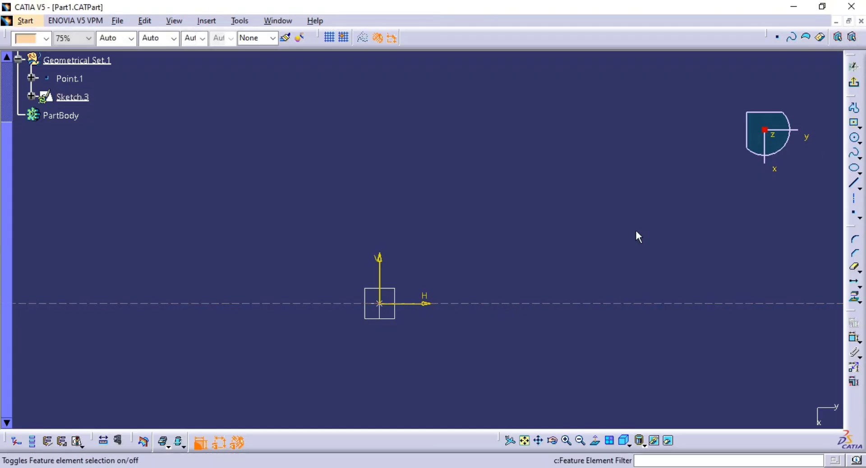
- Exit the sketch and delete Sketch.3 from Geometrical Set.1
click(81, 97)
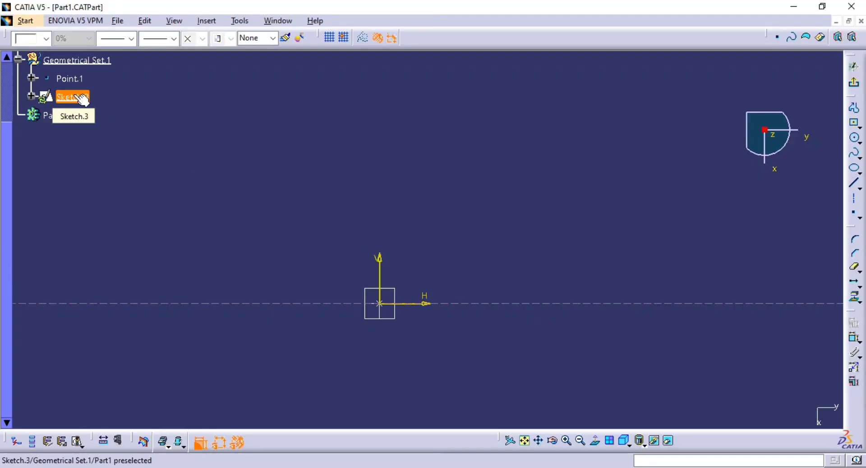
click(90, 61)
click(163, 106)
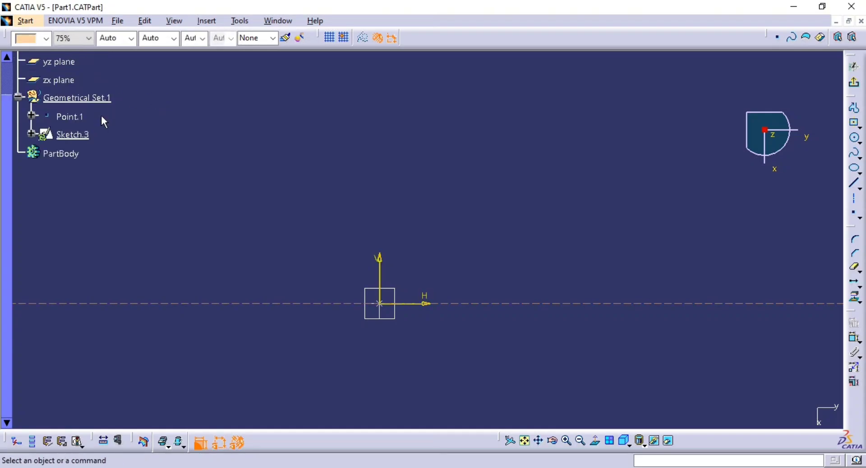
click(70, 135)
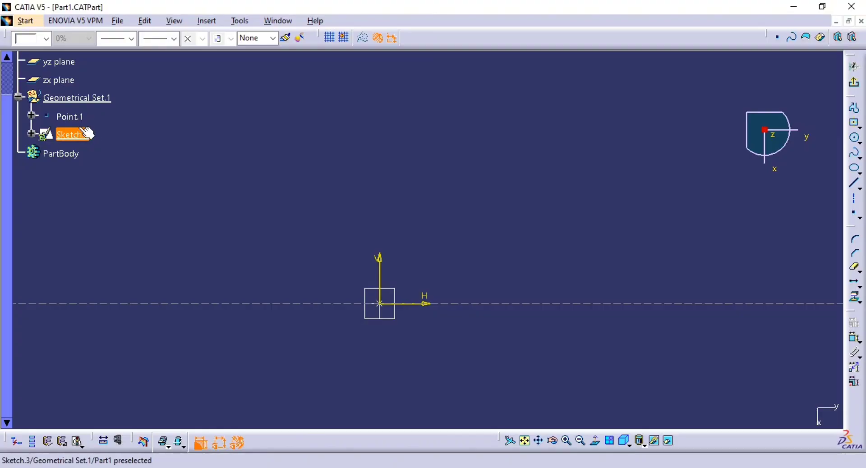
middle_drag(346, 152, 358, 266)
mouse_move(359, 264)
middle_down()
mouse_move(369, 199)
mouse_move(373, 207)
middle_up()
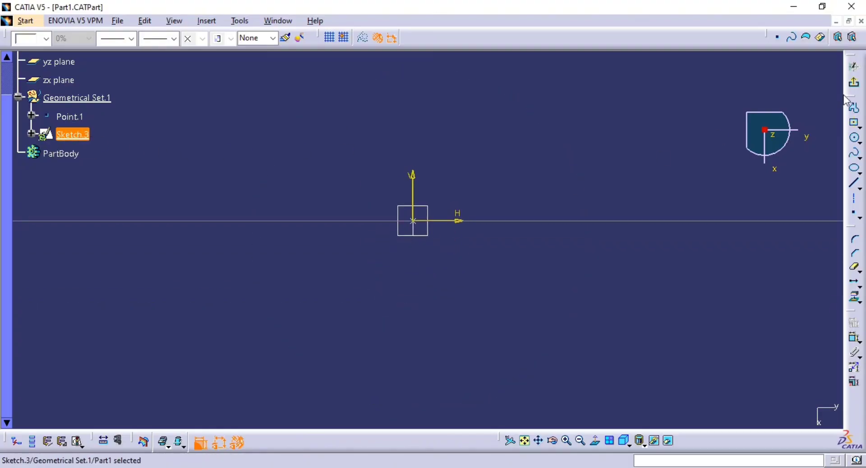
click(853, 66)
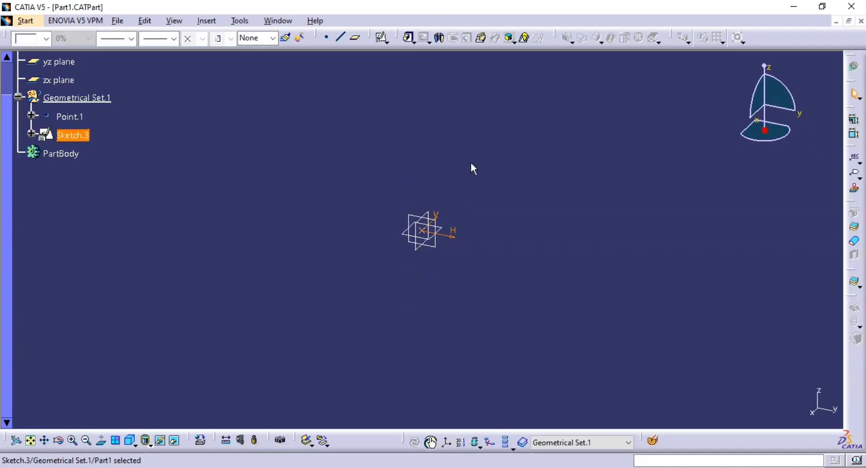
click(70, 135)
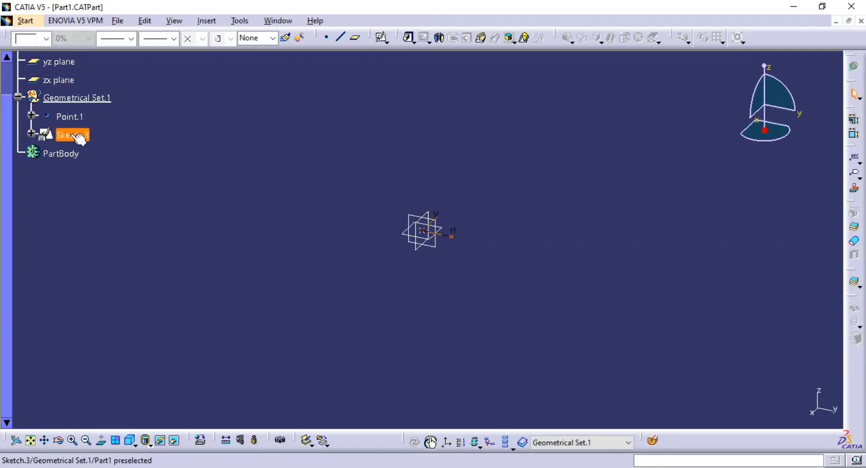
key(Delete)
key(Return)
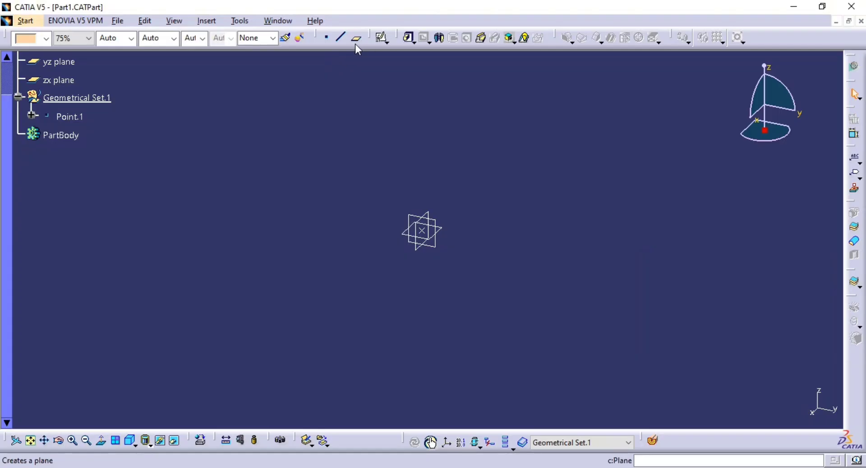
- Create a positioned sketch on the xy plane with its origin projected from Point.1, axes swapped and V reversed
click(382, 37)
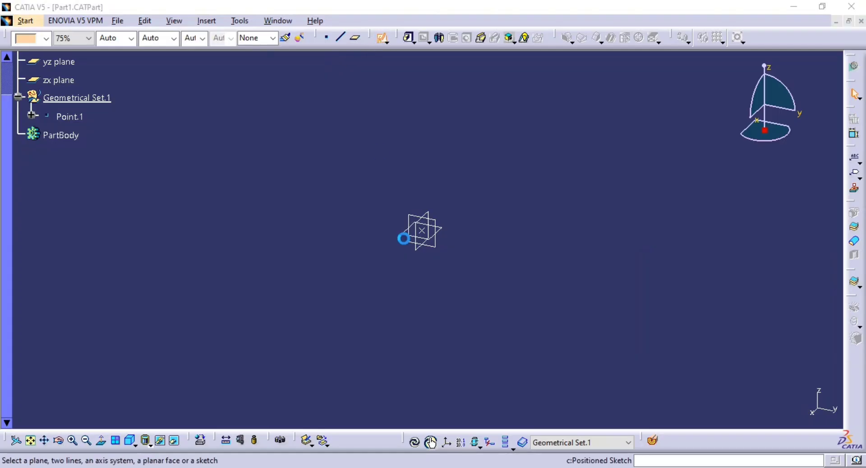
click(441, 227)
click(743, 244)
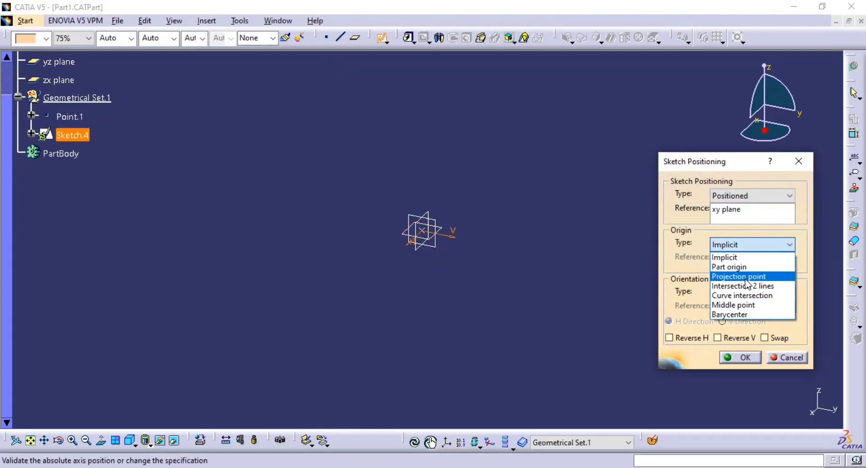
click(746, 280)
click(430, 234)
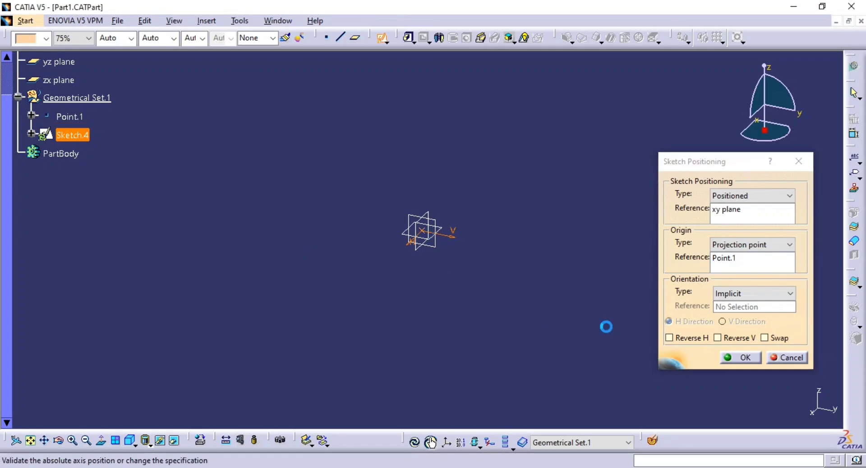
click(777, 338)
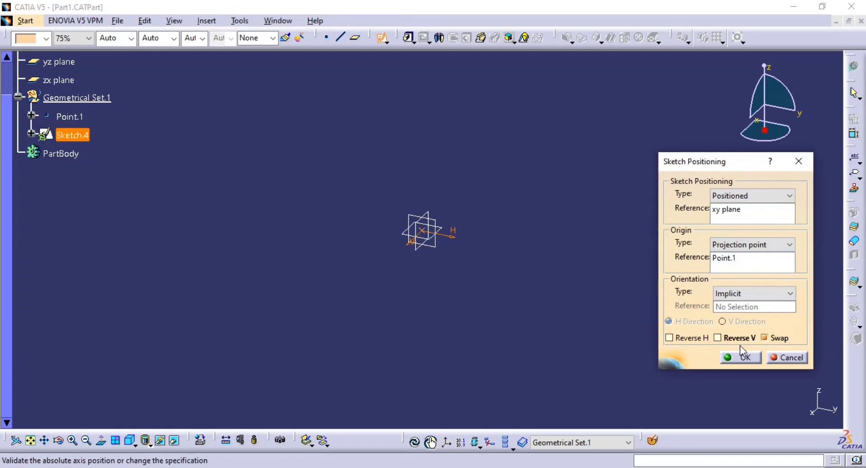
click(718, 338)
click(744, 356)
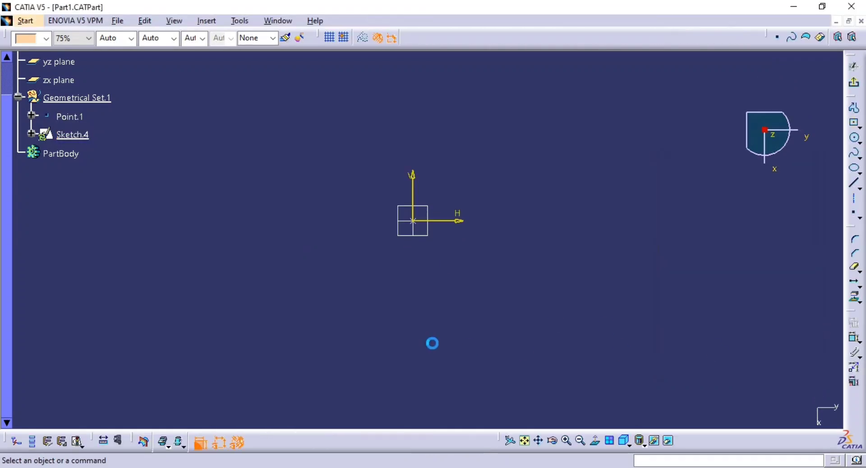
- Draw a small circle centred on the V axis about 16132 mm above the sketch origin
middle_drag(528, 302, 525, 295)
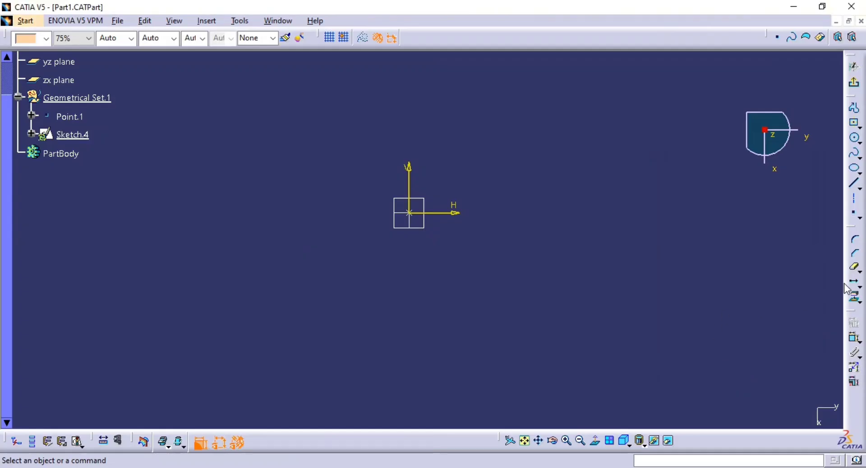
click(860, 287)
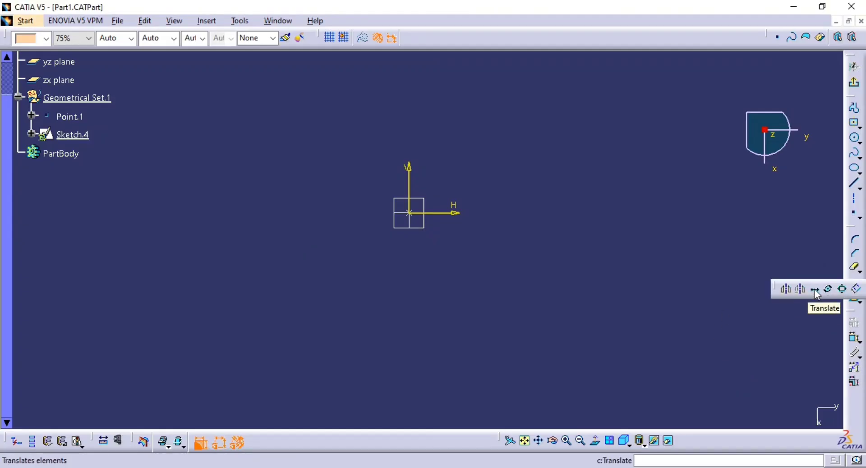
click(855, 138)
middle_drag(412, 132, 416, 168)
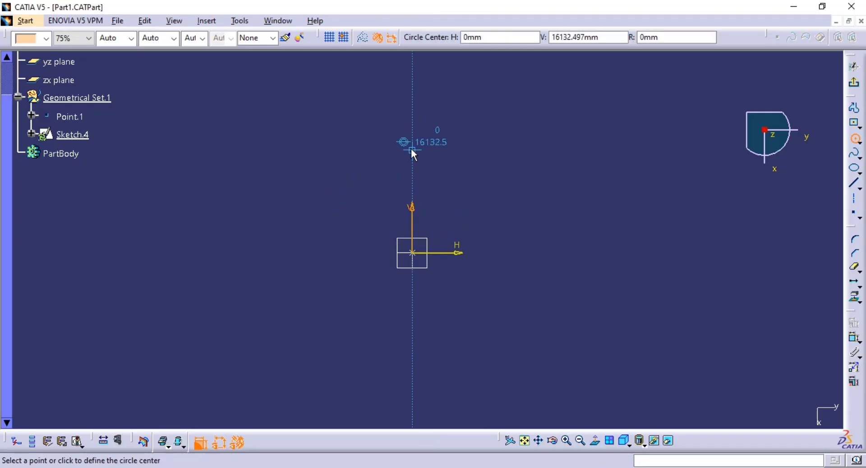
click(412, 151)
click(423, 139)
mouse_move(550, 236)
middle_down()
mouse_move(515, 226)
mouse_move(440, 228)
mouse_move(462, 171)
middle_up()
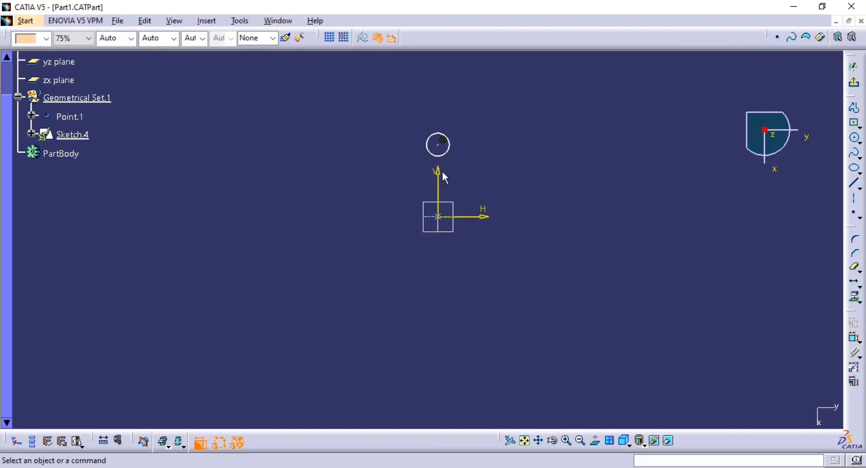
click(861, 286)
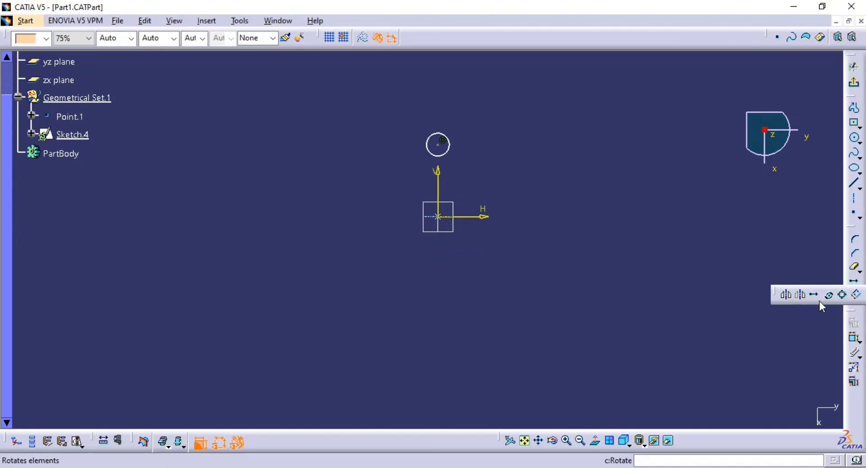
click(829, 296)
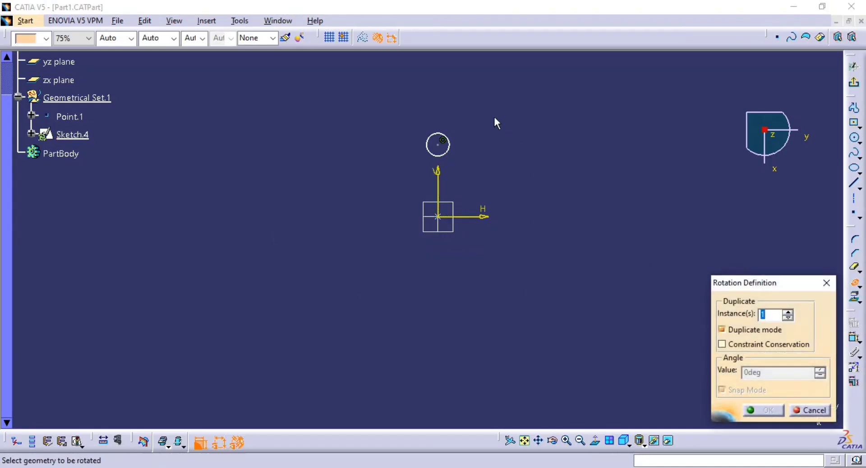
key(Escape)
- Duplicate the circle with Rotate about the sketch origin, using 6 instances at a 60deg angle
drag(491, 95, 371, 193)
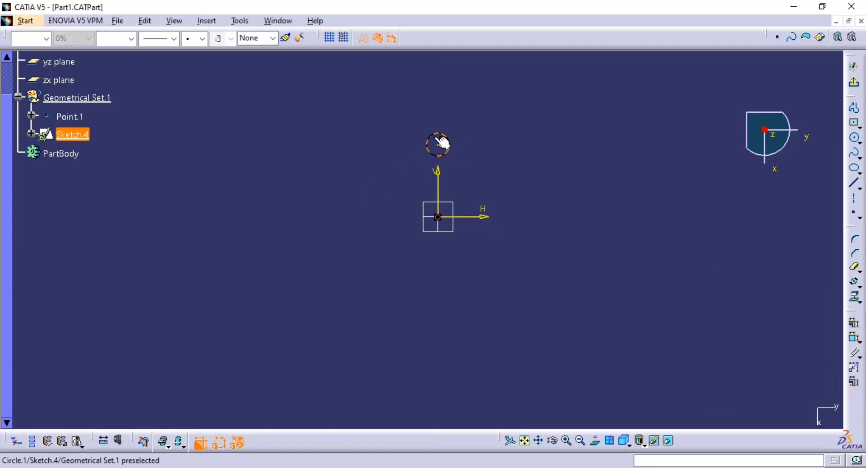
click(856, 283)
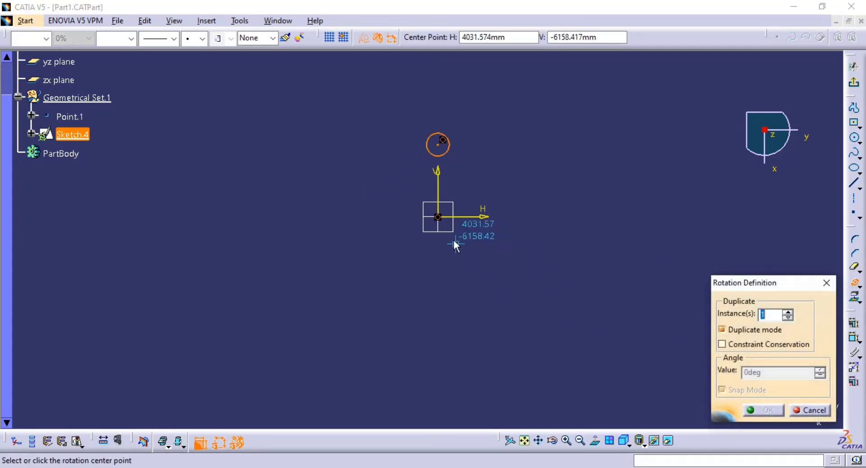
click(440, 220)
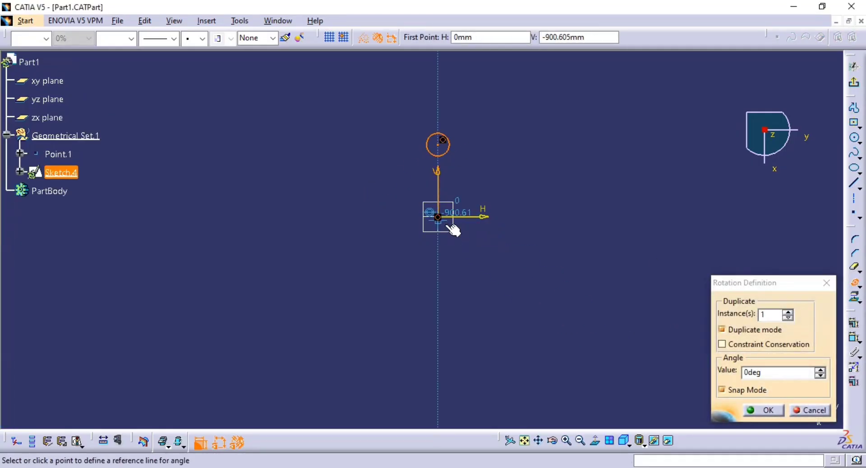
drag(773, 315, 503, 326)
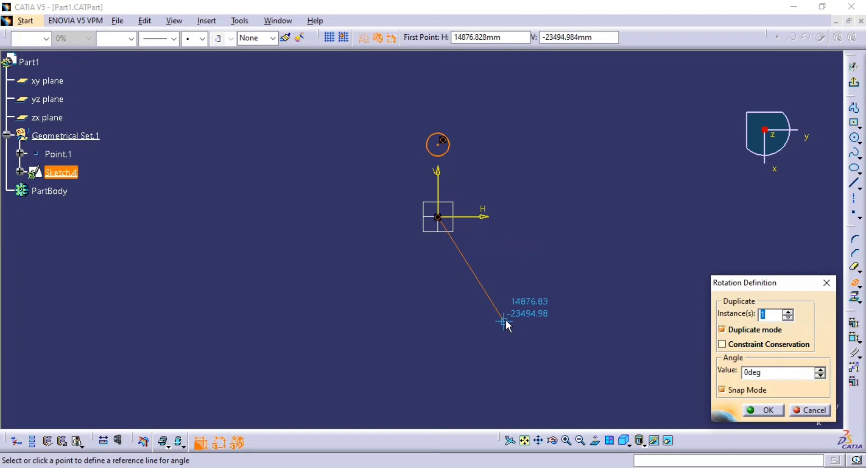
text(6)
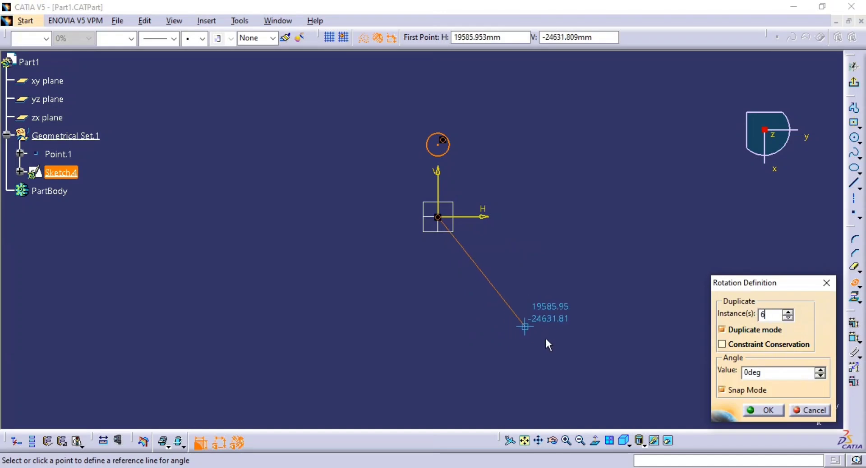
double_click(772, 373)
text(6)
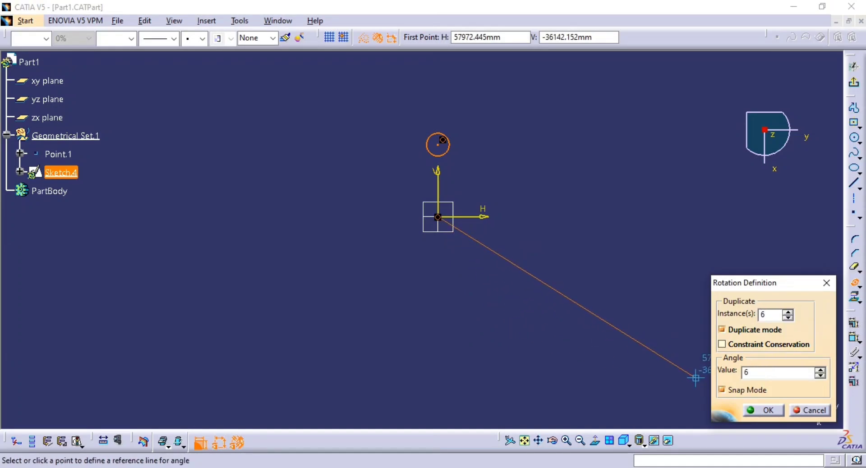
text(0)
key(Return)
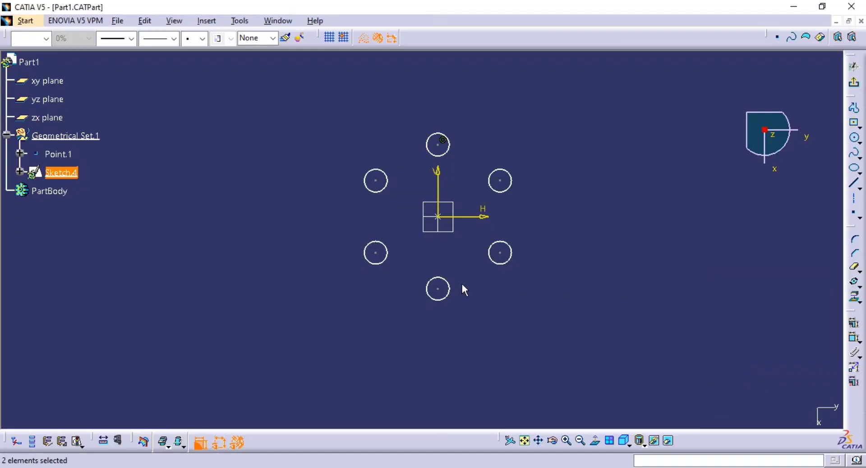
- Delete the original circle and all of its rotated copies from the sketch
middle_drag(451, 229, 492, 315)
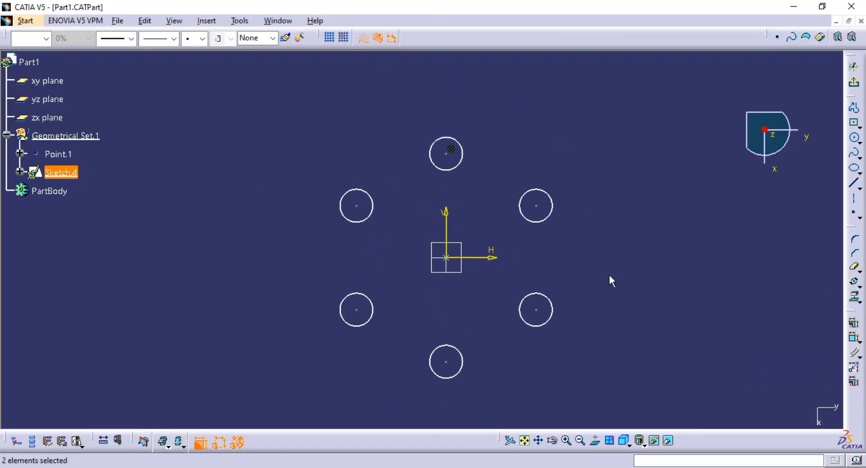
mouse_move(609, 275)
middle_down()
mouse_move(550, 264)
mouse_move(559, 285)
mouse_move(562, 244)
middle_up()
mouse_move(599, 98)
mouse_down()
mouse_move(290, 300)
mouse_move(276, 330)
mouse_up()
key(Delete)
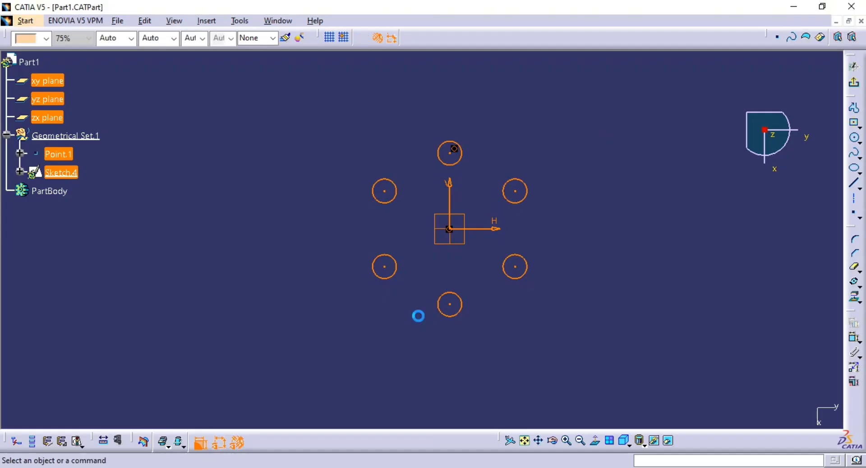
- Draw a wide centered rectangle around the sketch origin
click(861, 287)
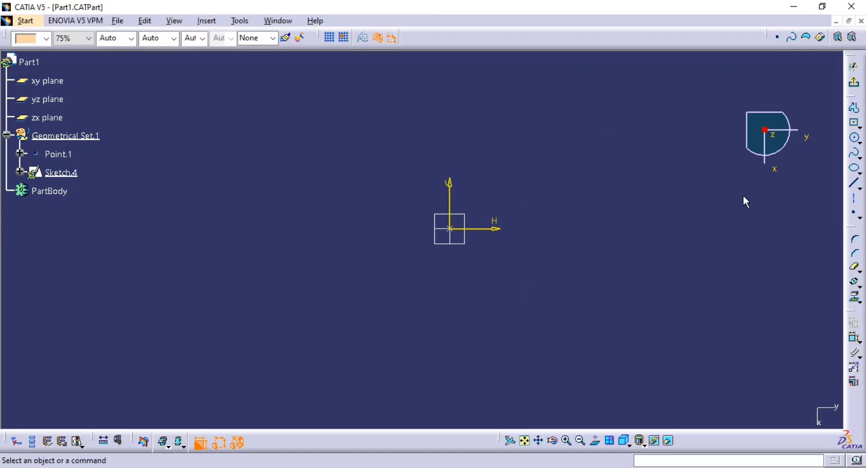
click(854, 123)
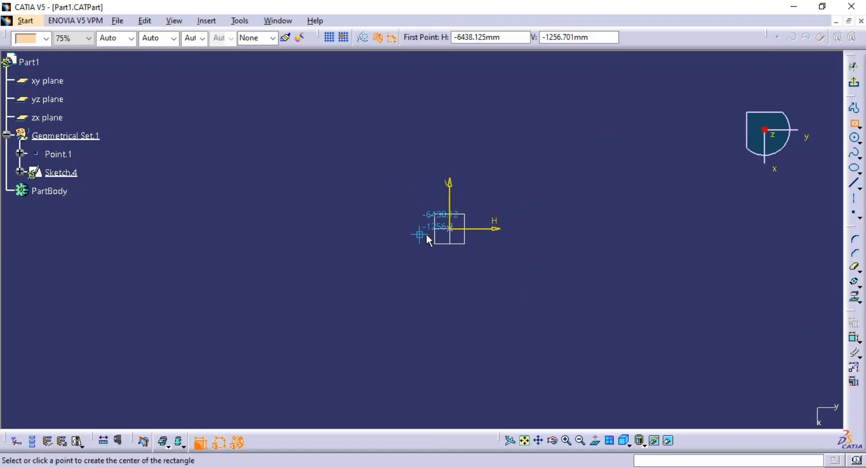
click(450, 229)
click(556, 165)
drag(556, 165, 571, 198)
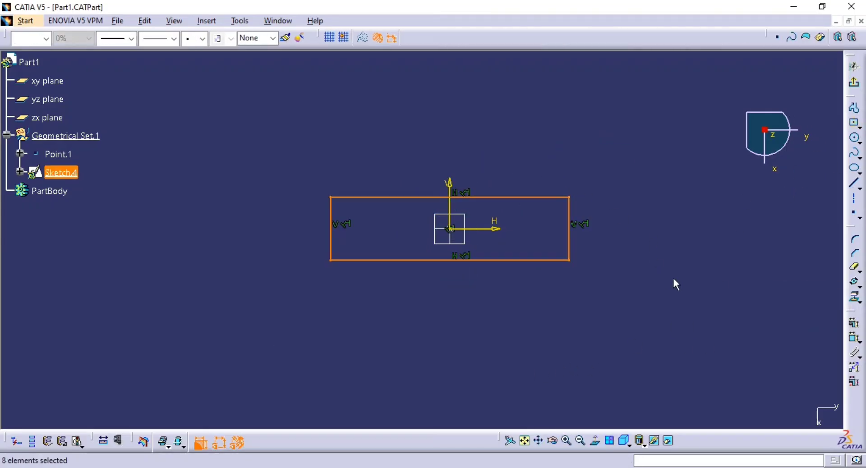
click(753, 301)
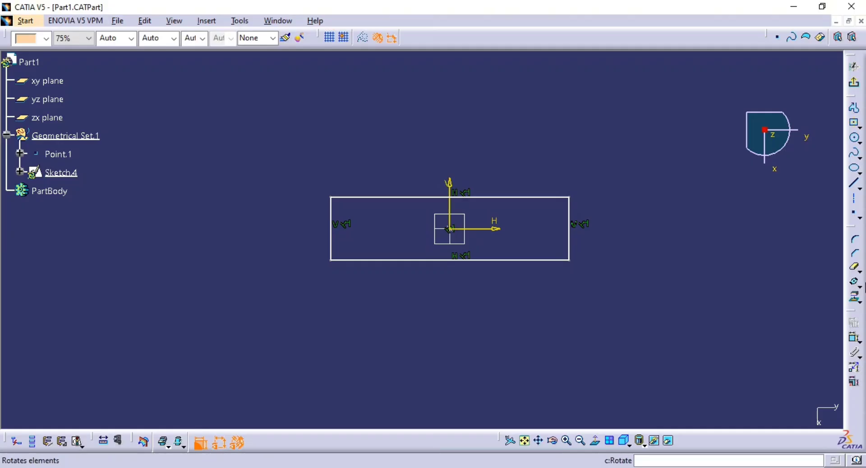
click(860, 287)
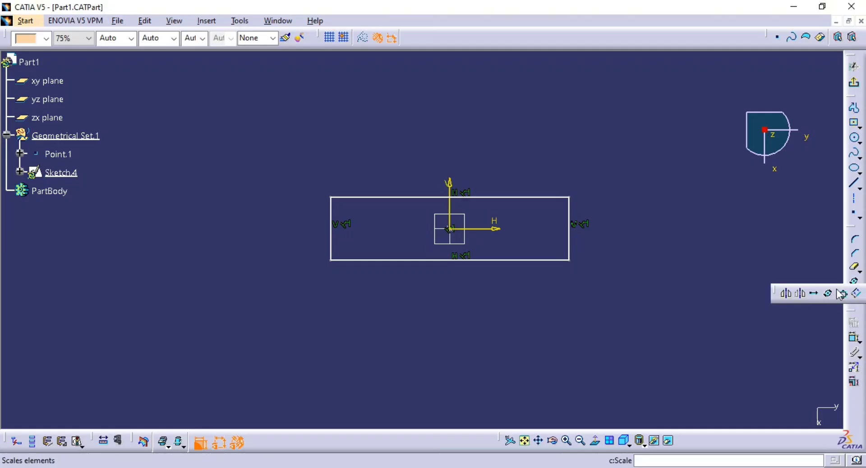
click(843, 294)
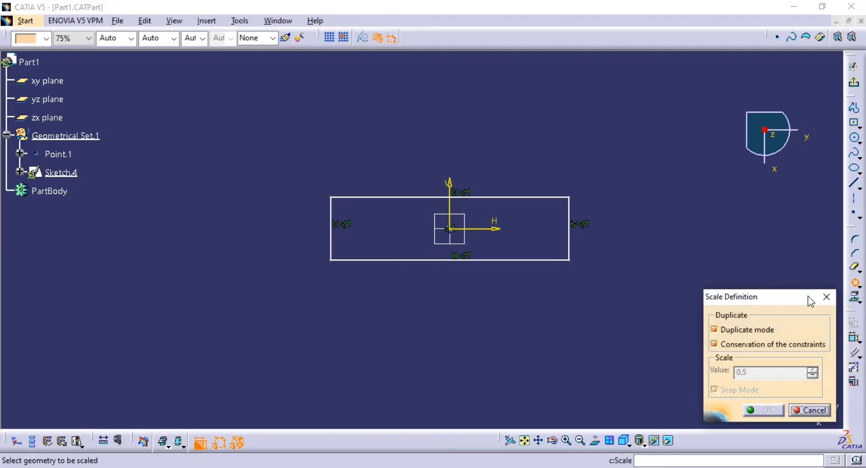
key(Escape)
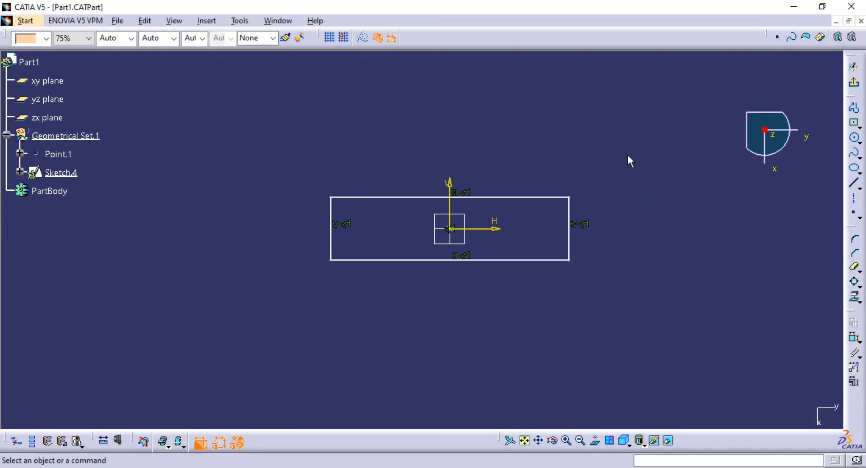
key(ctrl+a)
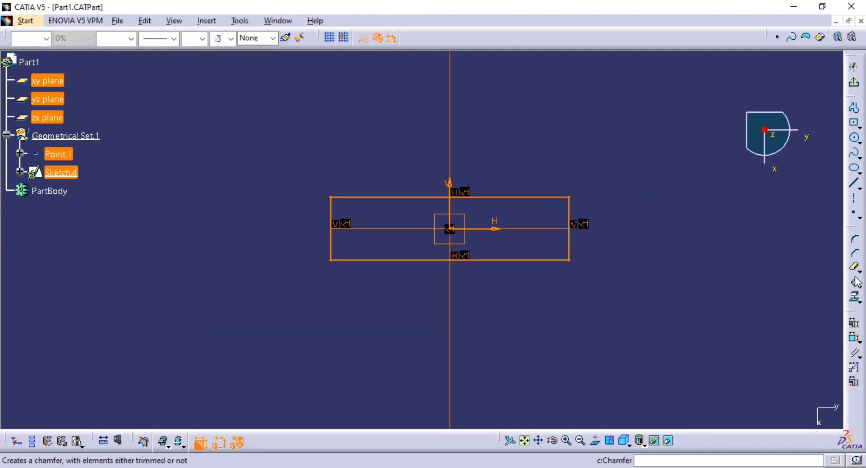
click(489, 273)
drag(313, 182, 746, 254)
click(535, 283)
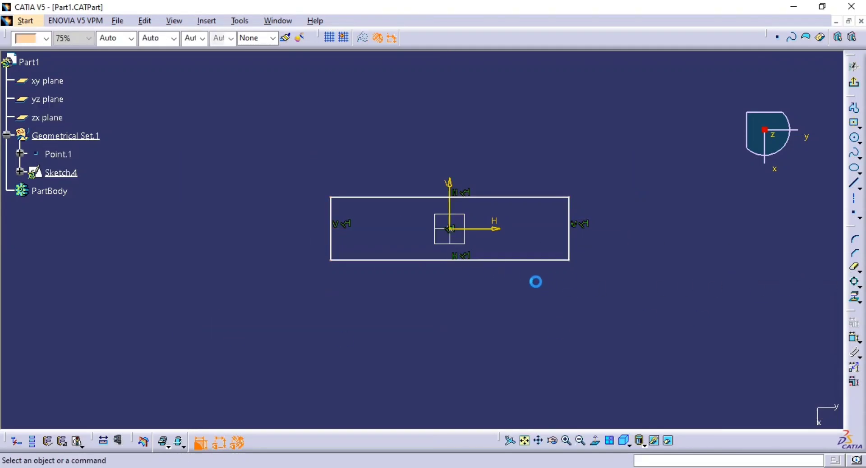
- Scale the whole rectangle sketch about the origin by a factor of 2, keeping duplicate mode and conservation of the constraints on
drag(238, 153, 661, 337)
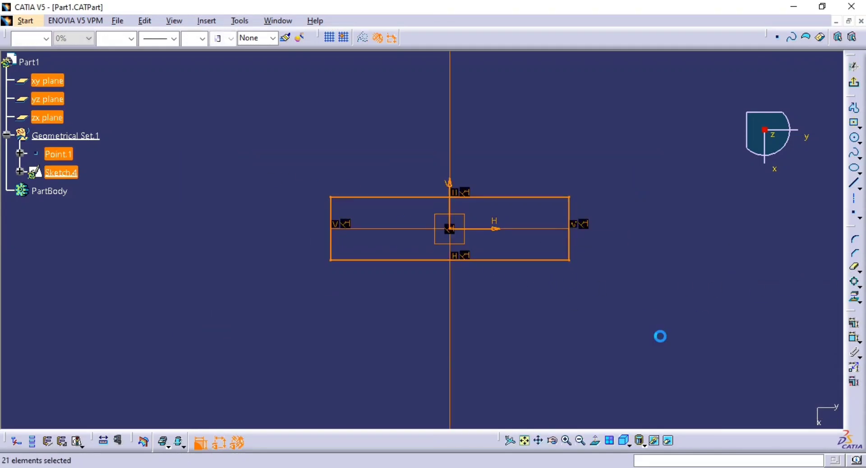
click(856, 284)
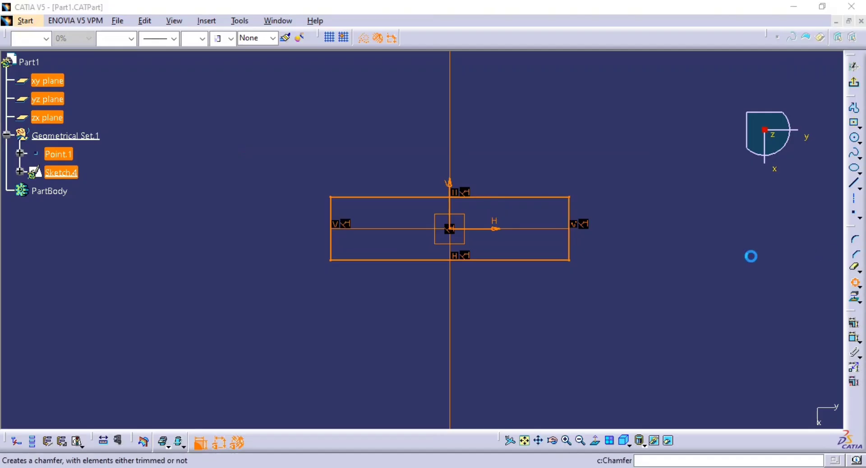
click(456, 229)
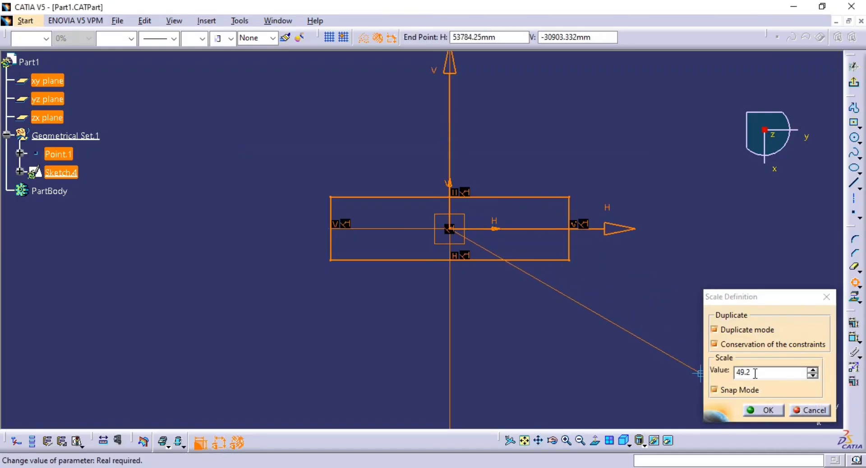
key(Return)
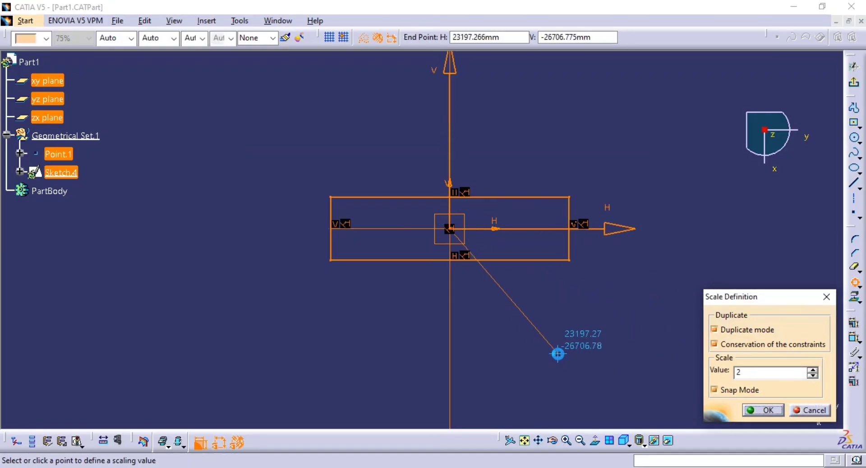
middle_drag(498, 322, 512, 370)
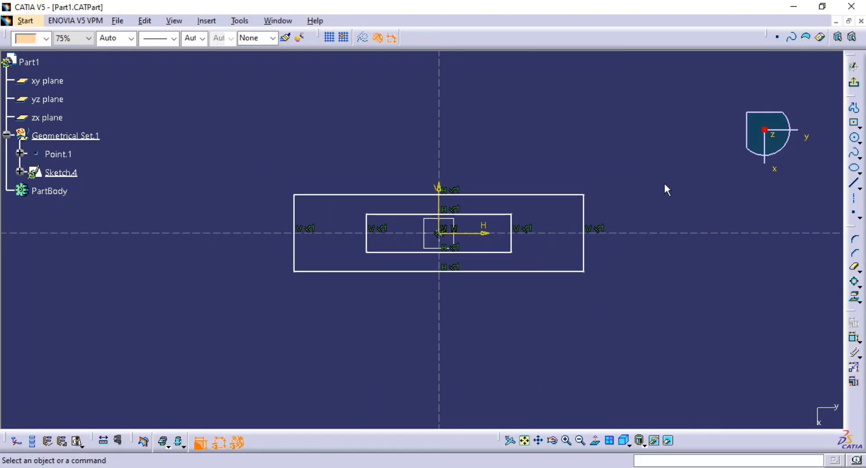
- Leave the sketch and delete Sketch.4 with its rectangles from the geometrical set
click(660, 234)
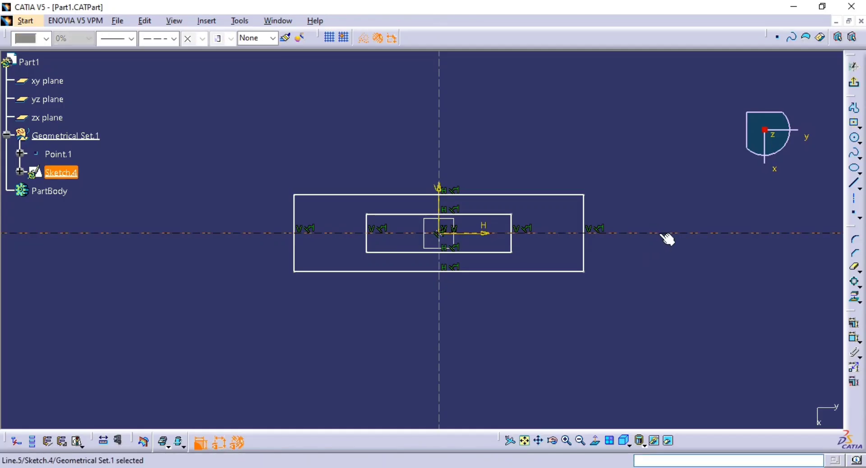
click(853, 83)
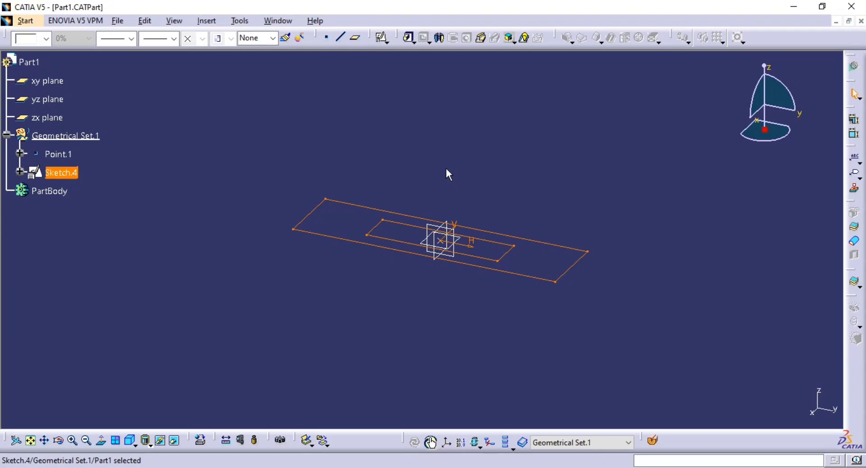
key(Delete)
key(Return)
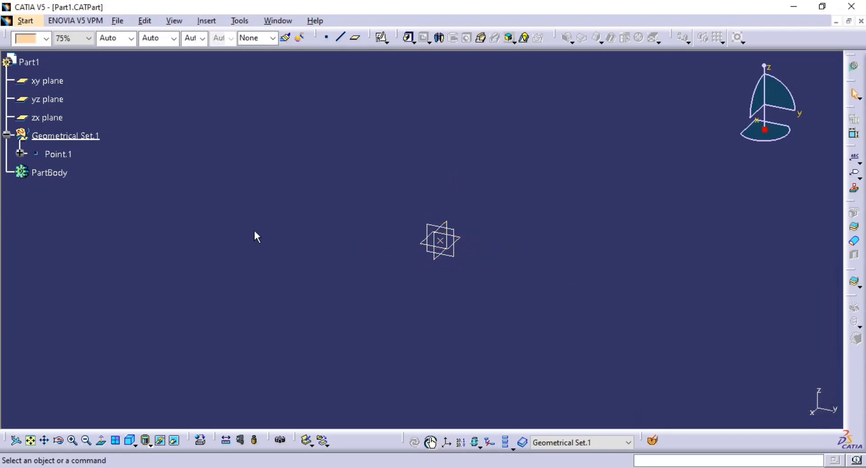
- Create a positioned sketch on the xy plane with Point.1 as projection-point origin, with Swap and Reverse V enabled
click(382, 37)
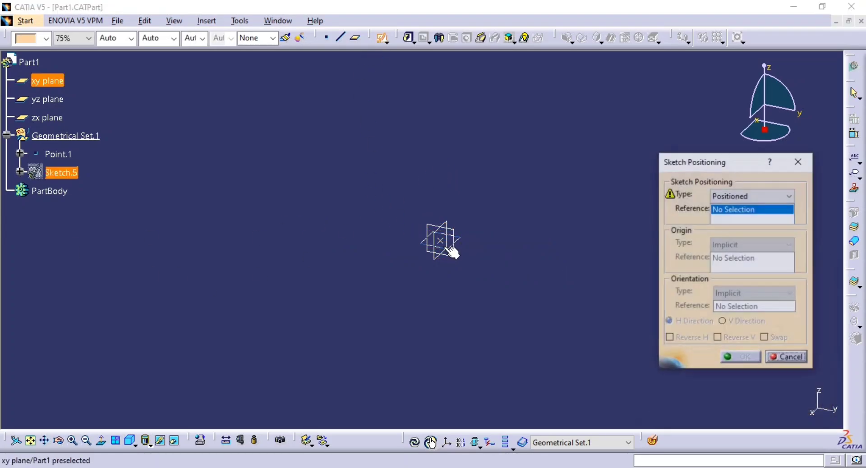
click(463, 243)
click(723, 247)
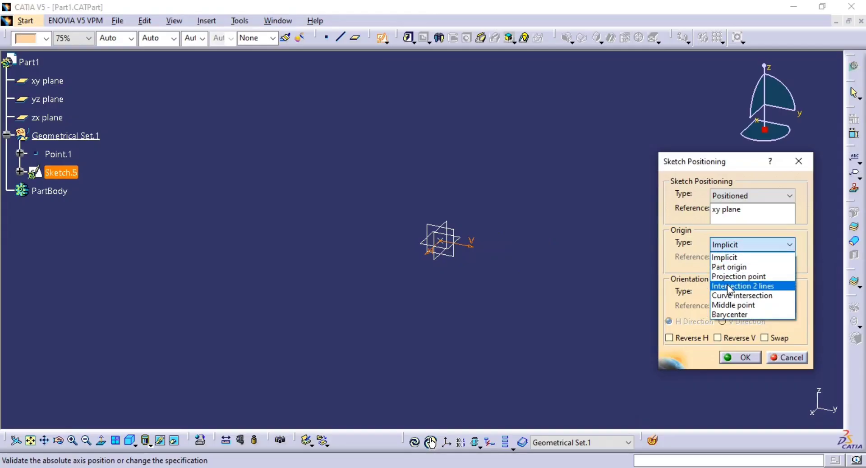
click(722, 277)
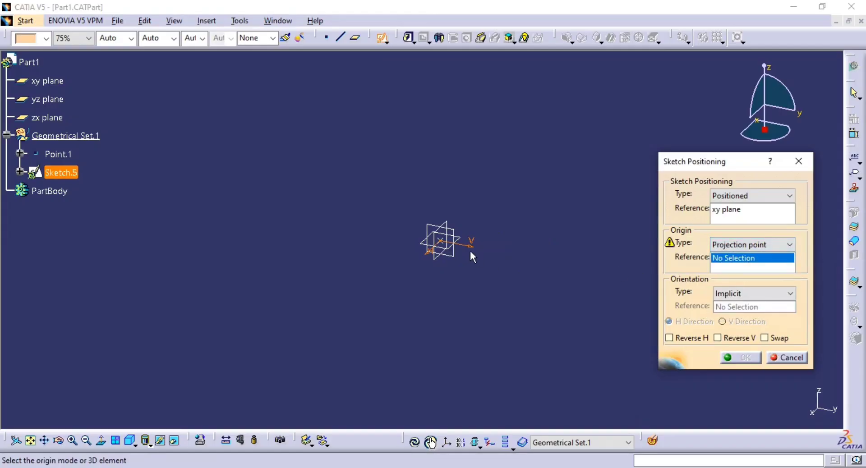
click(441, 241)
click(778, 338)
click(738, 339)
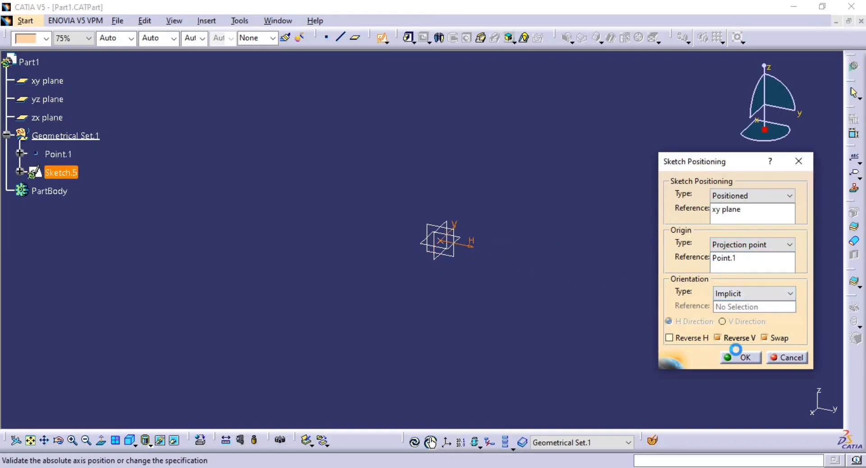
click(739, 361)
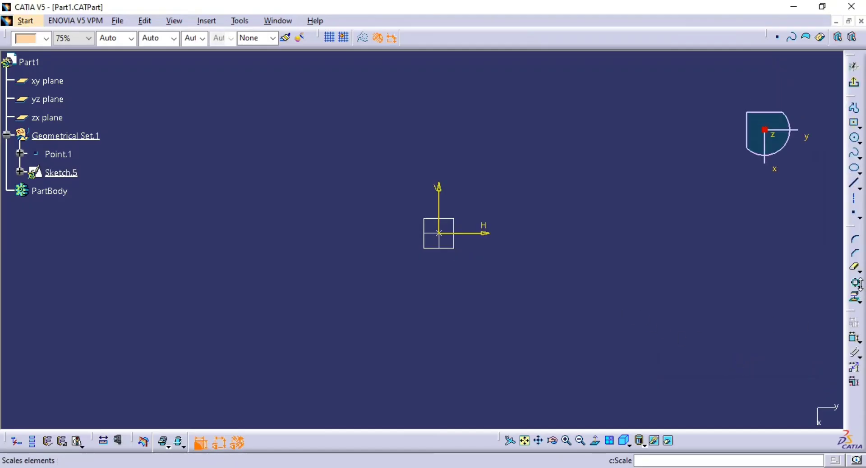
click(858, 285)
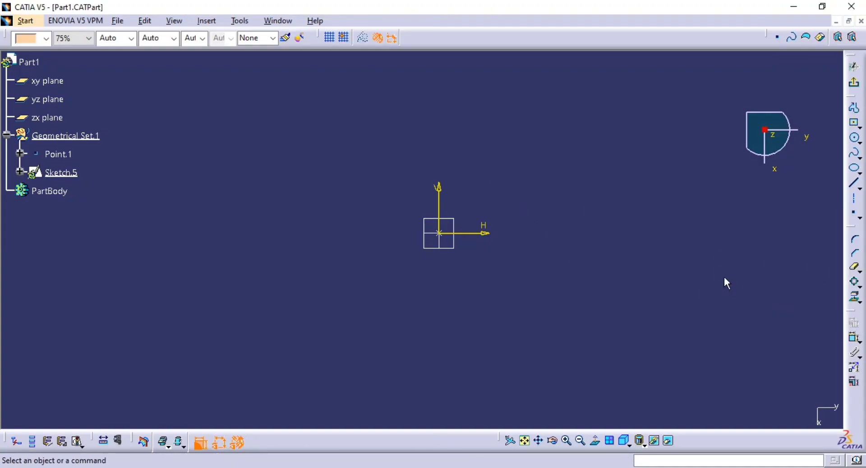
middle_drag(724, 277, 695, 269)
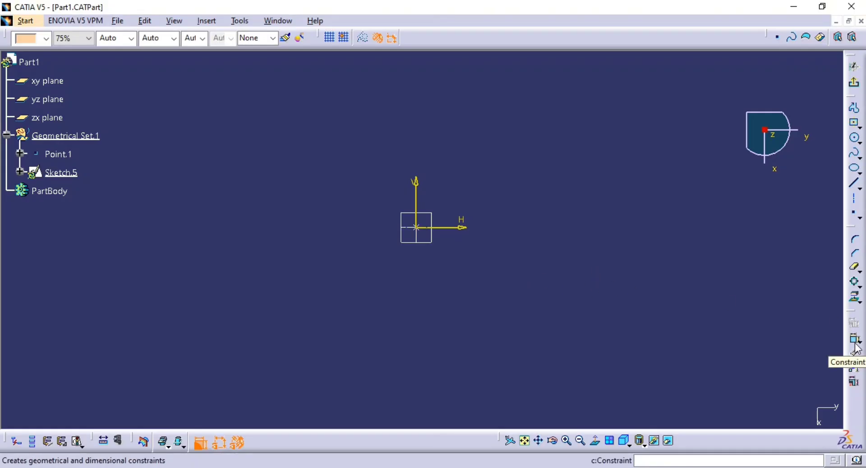
middle_drag(718, 307, 694, 315)
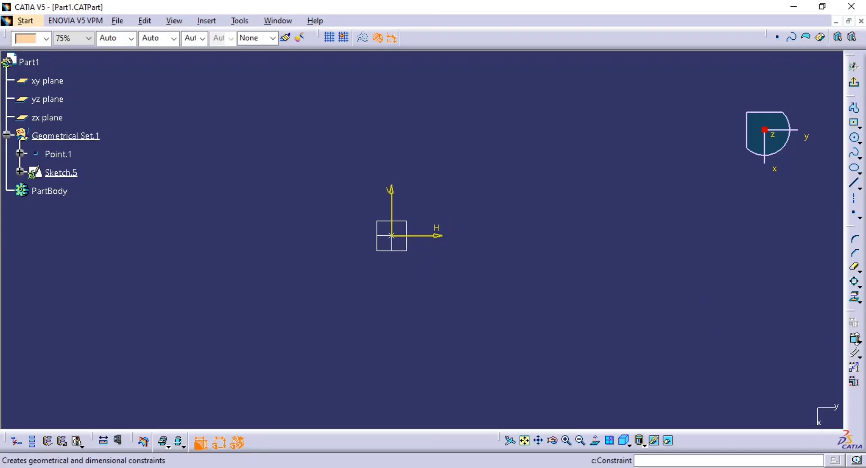
click(859, 342)
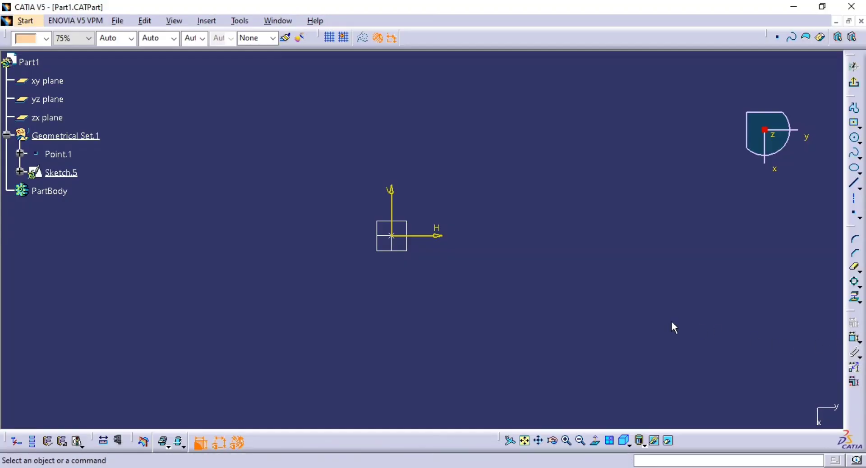
mouse_move(676, 310)
middle_down()
mouse_move(698, 274)
mouse_move(605, 284)
middle_up()
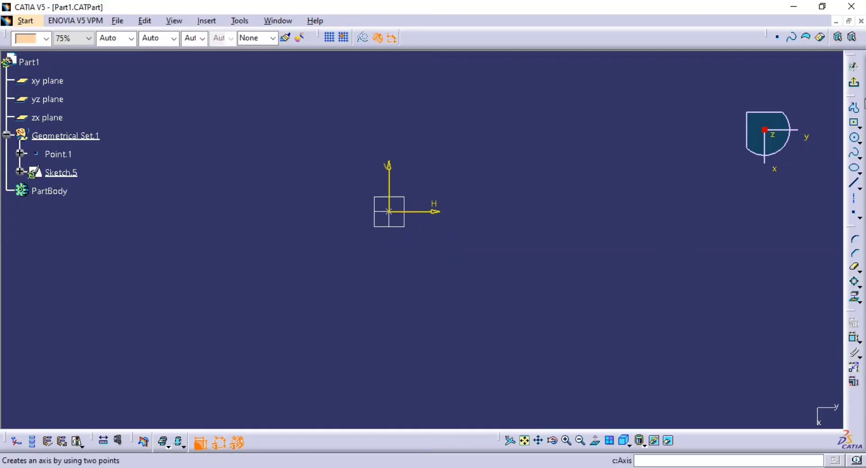
- Draw a wide centered rectangle around the sketch origin
click(855, 126)
click(389, 211)
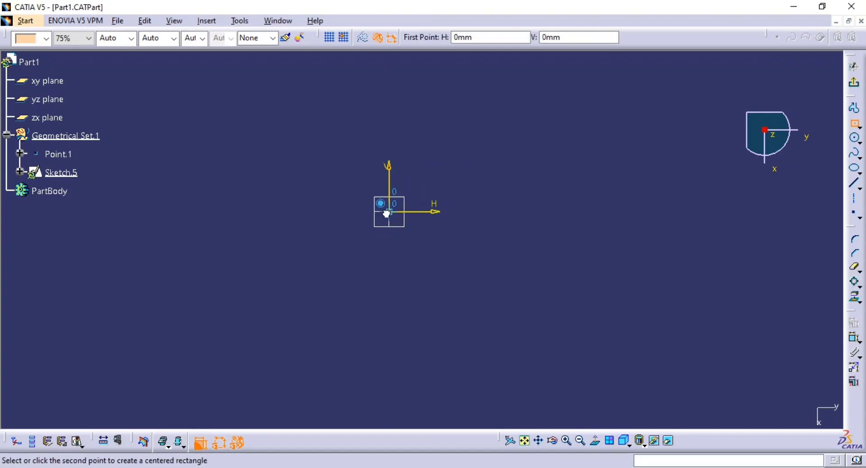
click(505, 167)
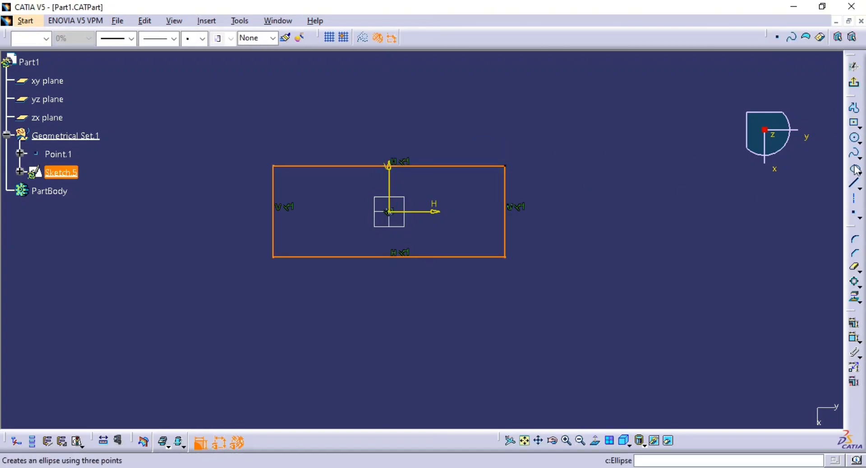
- Draw a circle of about 17393 mm radius up and right of the rectangle, and delete its automatic tangency to the rectangle's upper edge
click(858, 141)
click(593, 117)
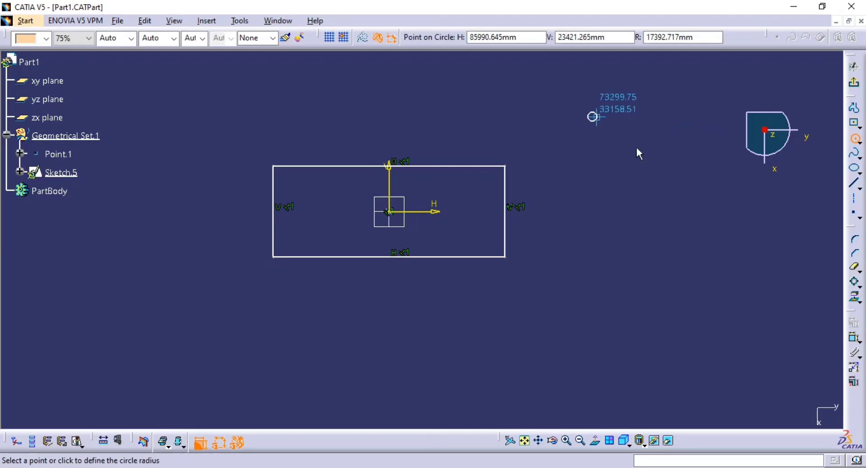
click(636, 155)
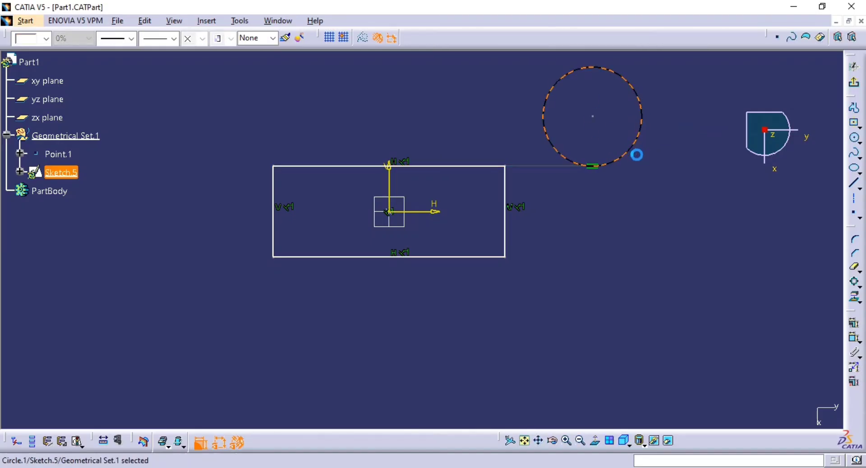
click(587, 169)
key(Delete)
middle_drag(732, 206, 720, 252)
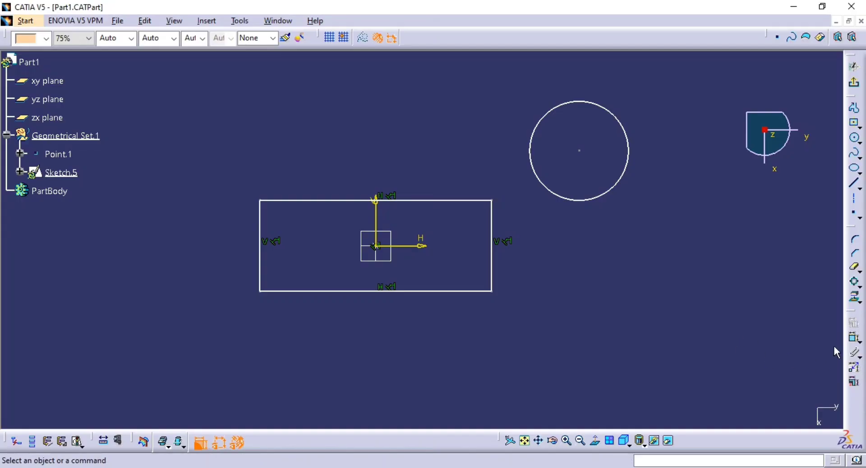
- Constrain the circle's center to be coincident with the rectangle's upper edge
click(855, 338)
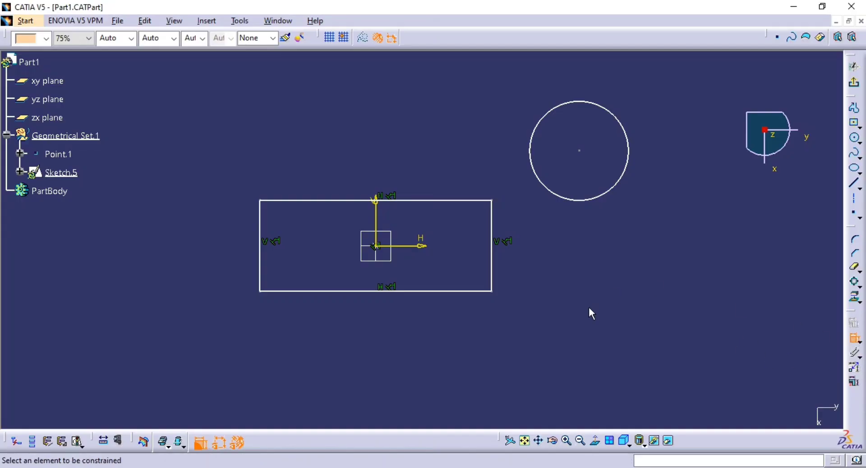
click(580, 151)
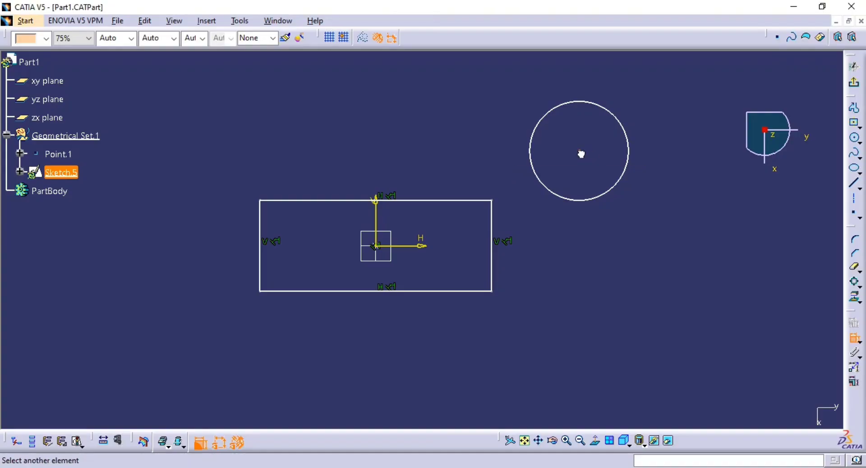
click(447, 200)
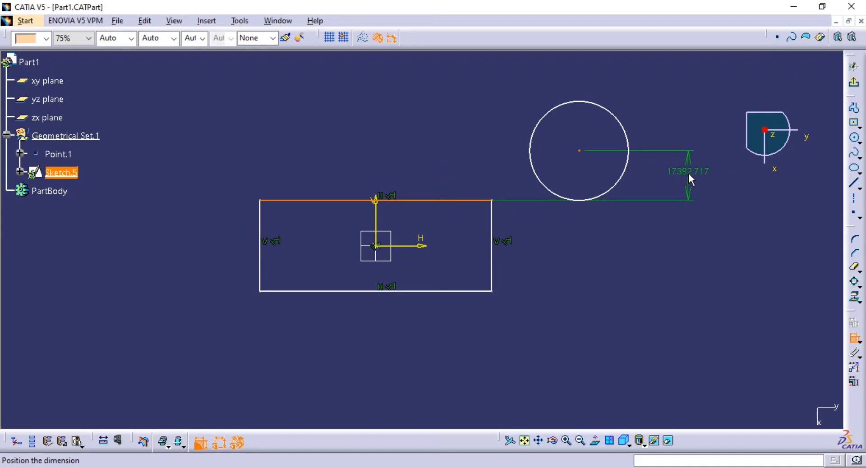
right_click(688, 173)
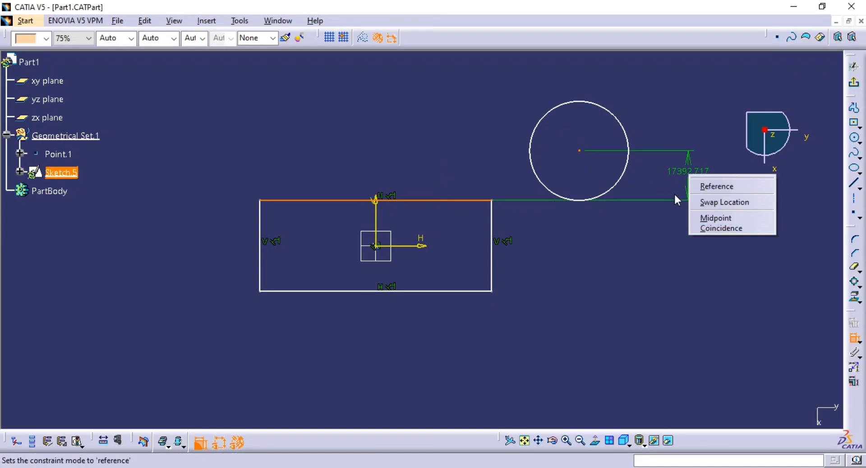
click(725, 229)
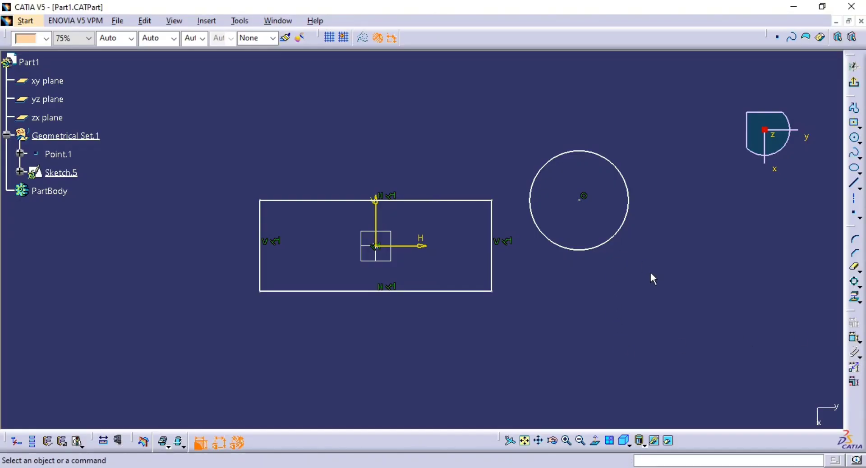
middle_drag(622, 248, 642, 250)
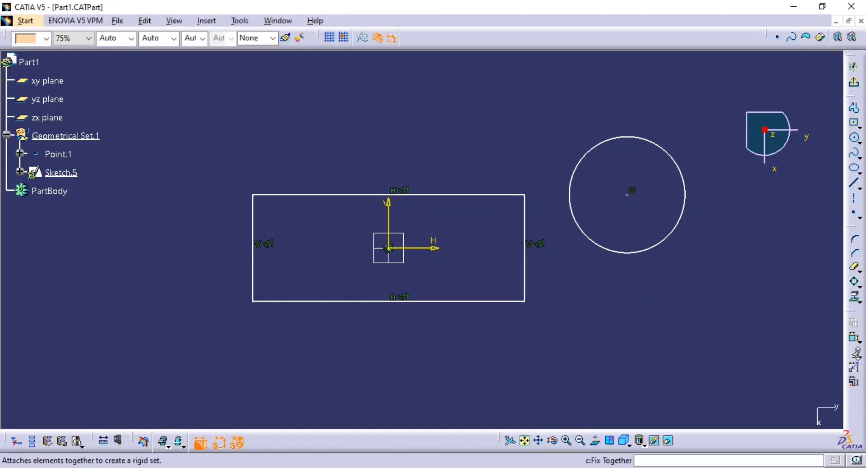
click(857, 368)
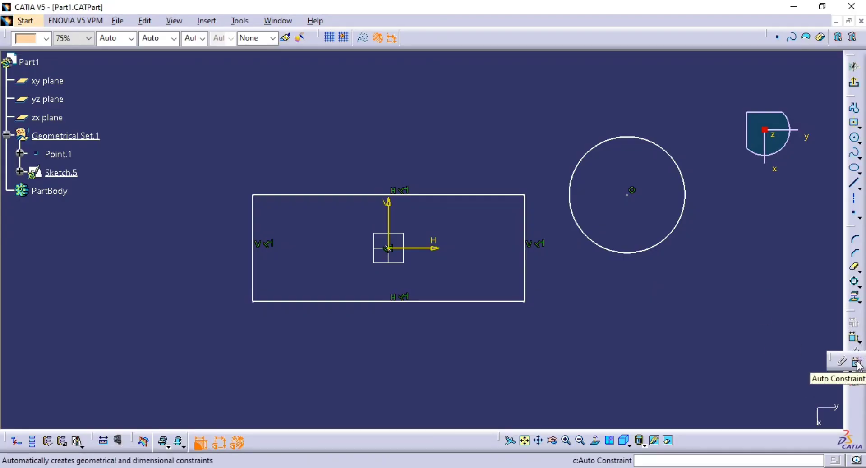
click(857, 363)
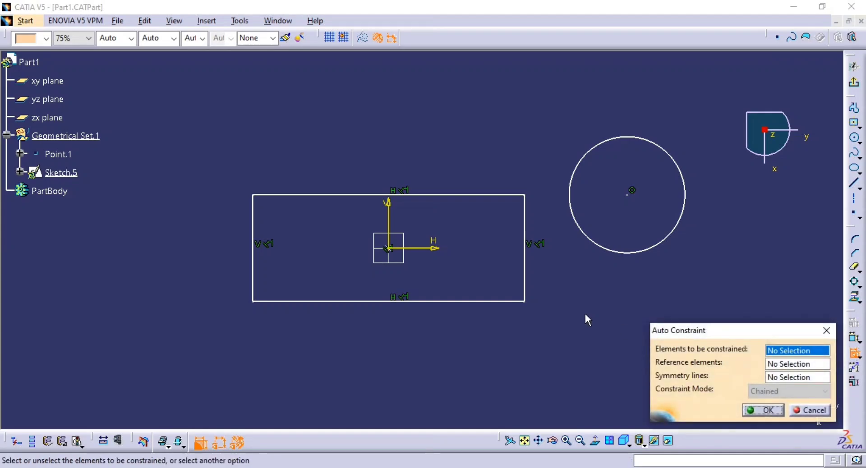
click(826, 331)
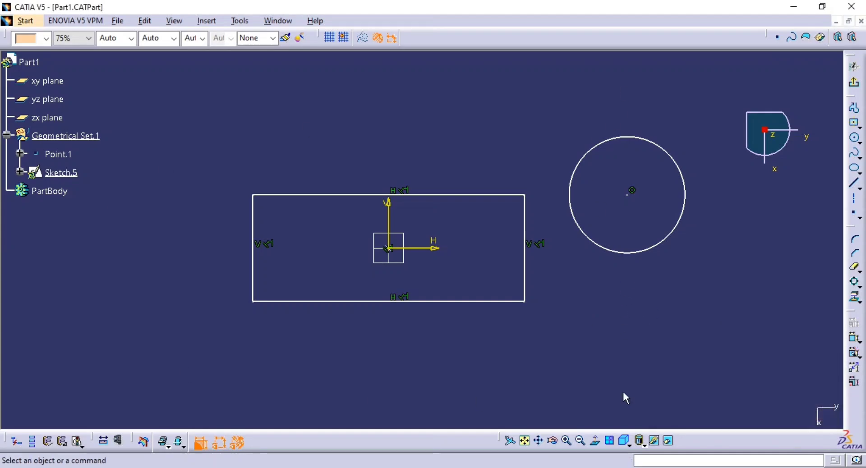
middle_drag(658, 354, 579, 338)
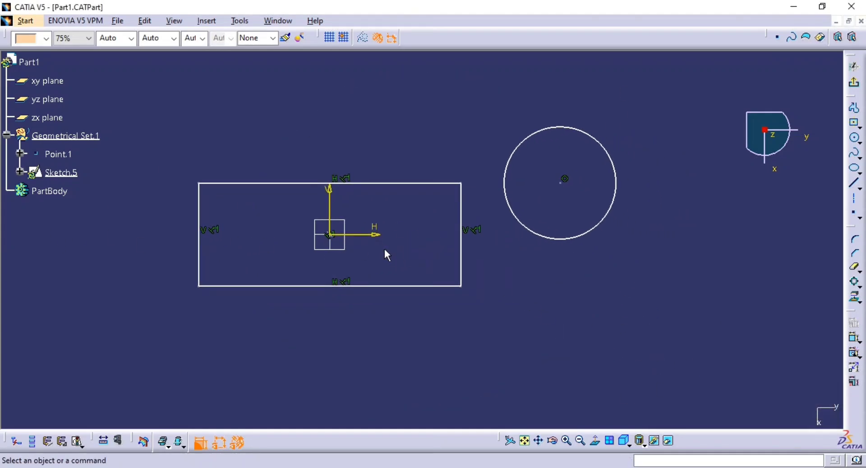
middle_drag(385, 250, 429, 271)
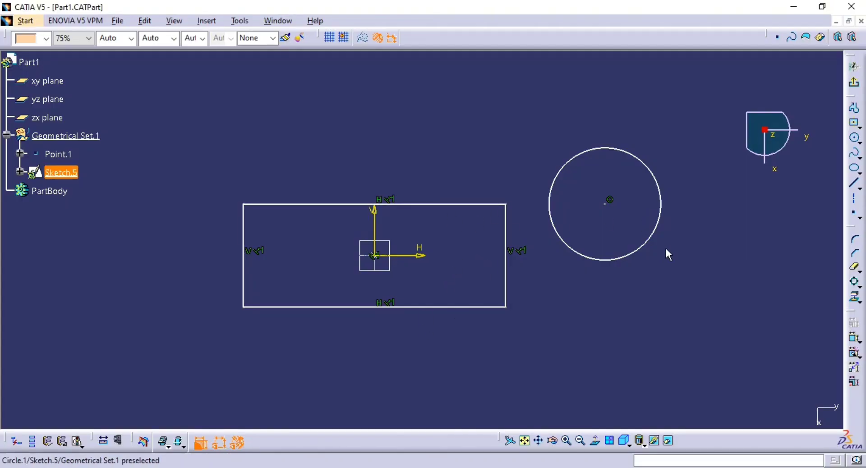
- Try Auto Constraint on the rectangle and circle with the origin point as reference element, and undo the generated constraints
click(856, 361)
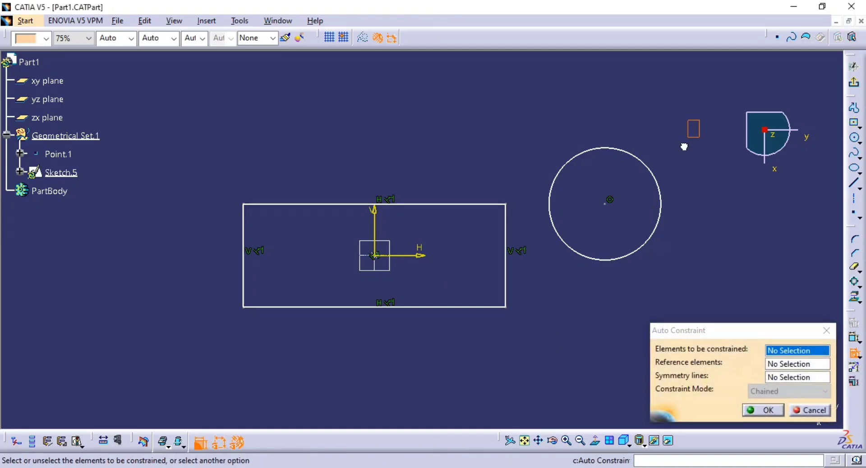
drag(685, 145, 165, 373)
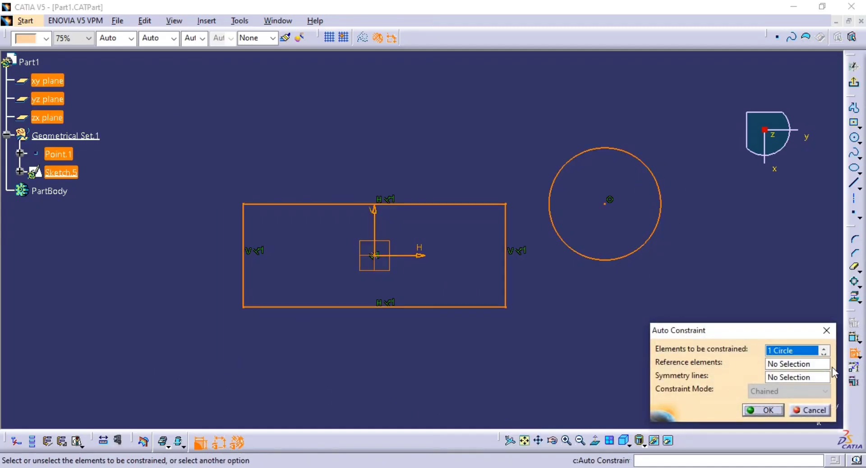
click(789, 365)
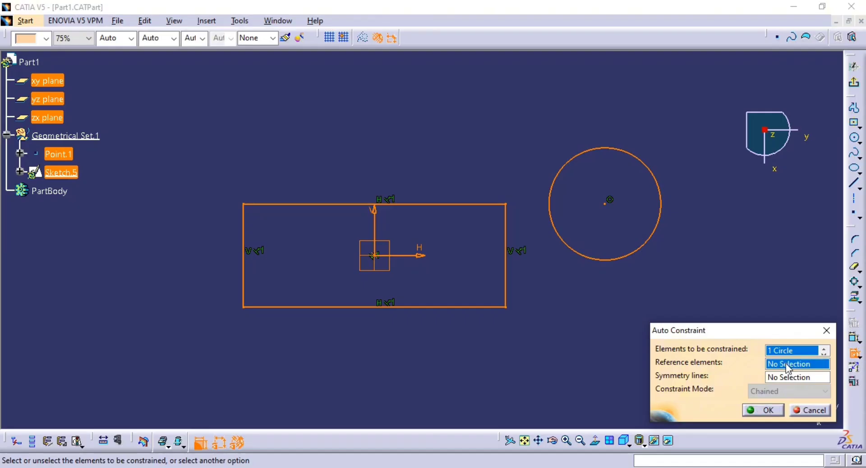
click(375, 255)
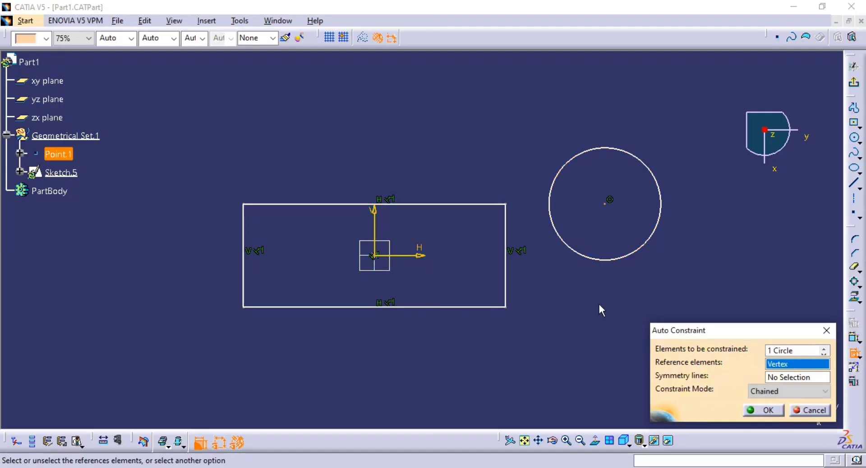
click(765, 411)
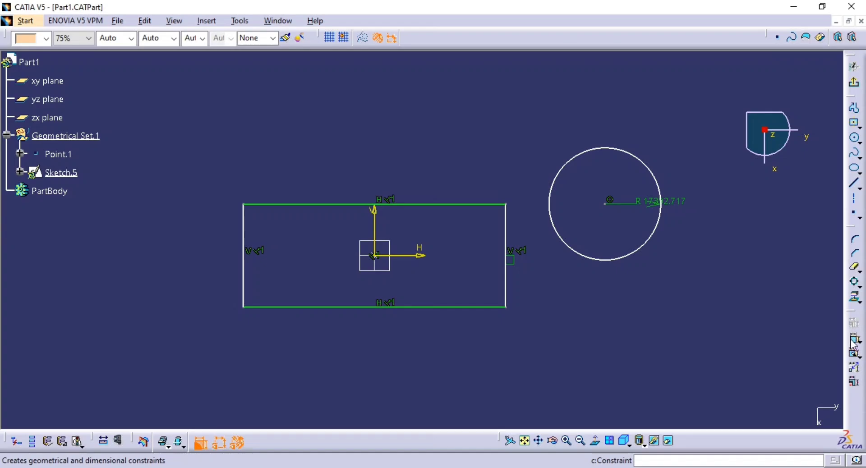
key(ctrl+z)
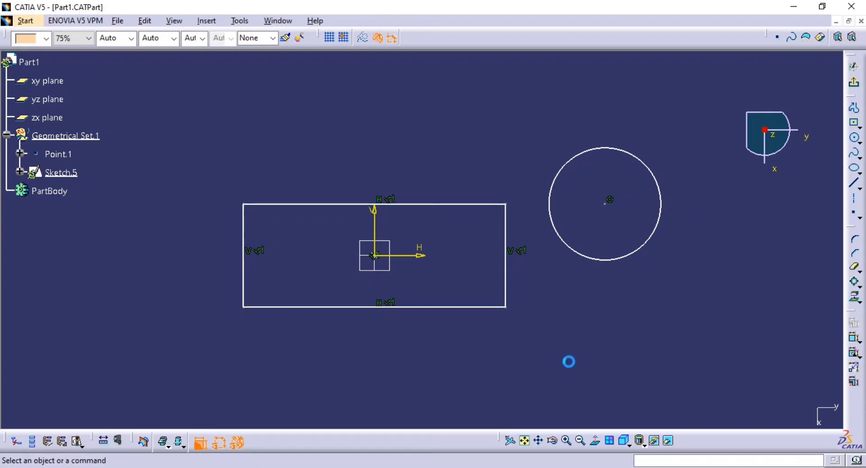
- Apply Auto Constraint to the rectangle and circle, picking the origin point as the reference element
middle_drag(678, 335, 679, 392)
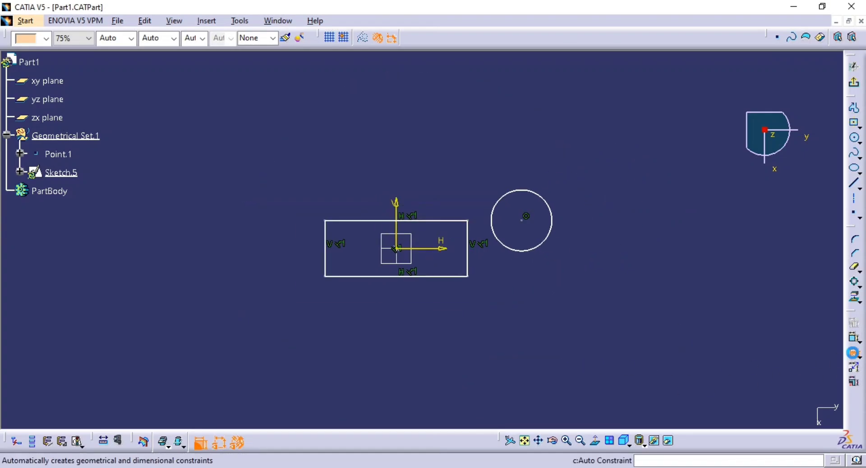
click(855, 353)
mouse_move(622, 136)
mouse_down()
mouse_move(356, 290)
mouse_move(166, 360)
mouse_up()
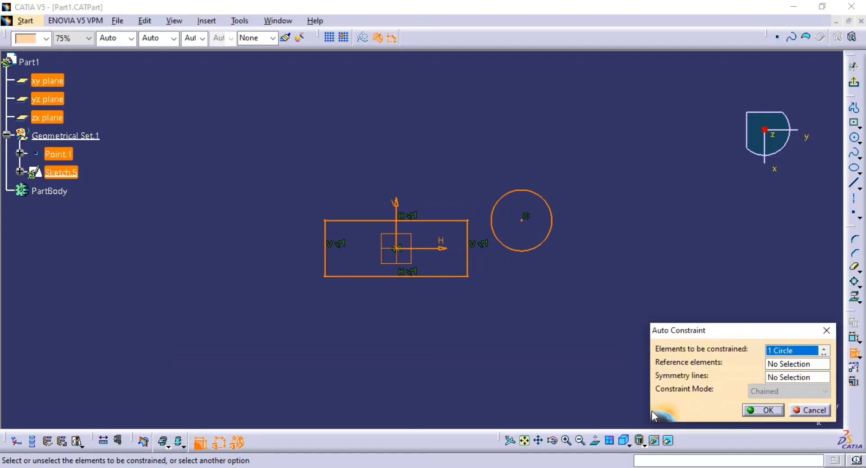
click(773, 365)
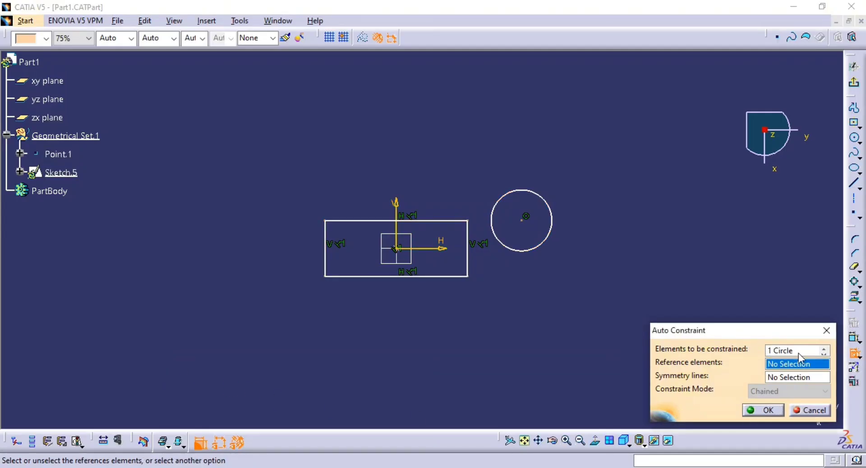
click(802, 352)
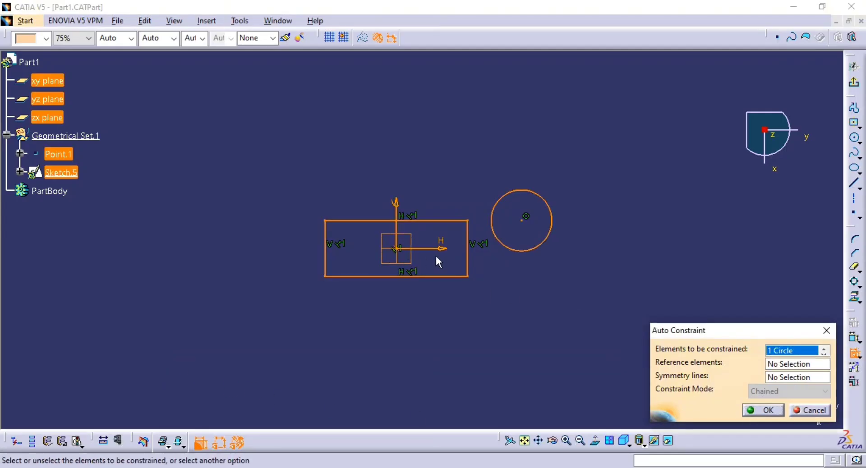
click(795, 364)
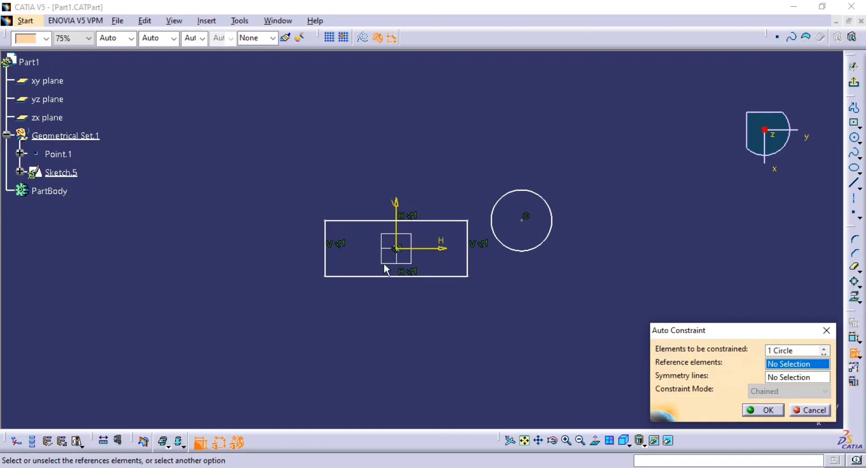
click(397, 249)
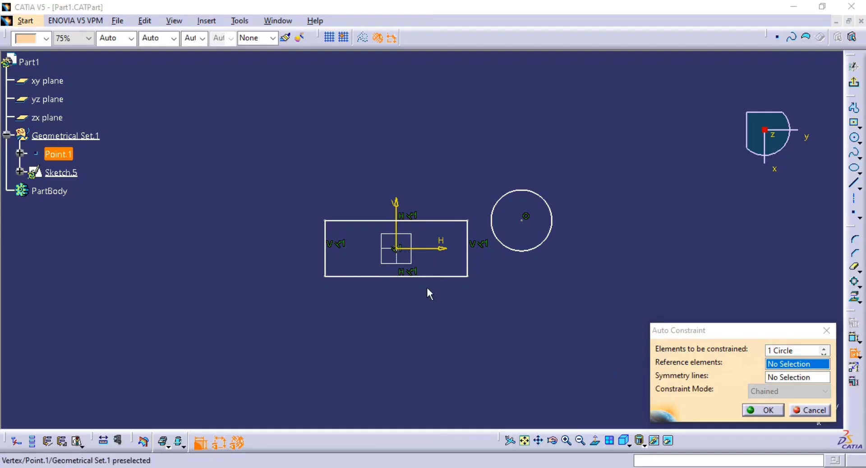
click(768, 410)
mouse_move(571, 345)
middle_down()
mouse_move(553, 304)
mouse_move(505, 312)
middle_up()
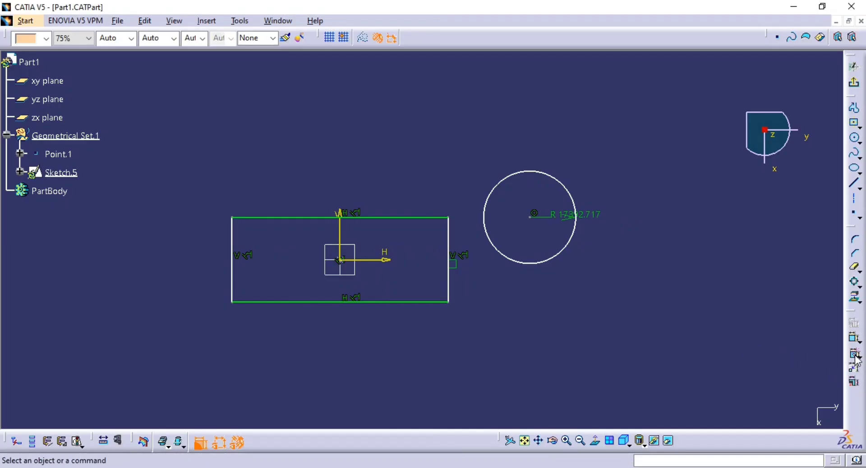
- Delete the rectangle and circle together with all their constraints from the sketch
mouse_move(634, 260)
middle_down()
mouse_move(637, 299)
mouse_move(714, 301)
middle_up()
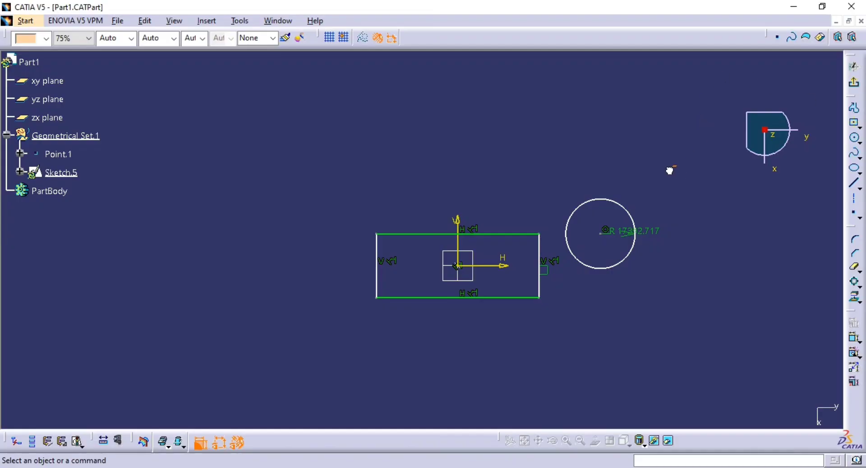
drag(669, 170, 135, 339)
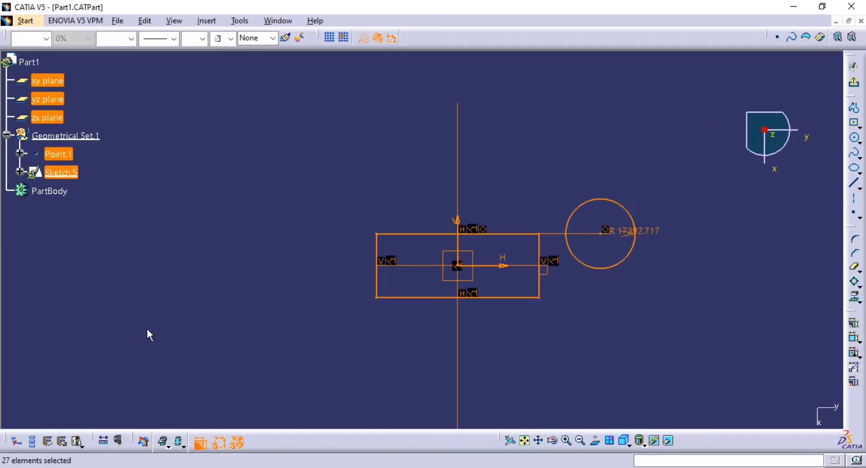
key(Delete)
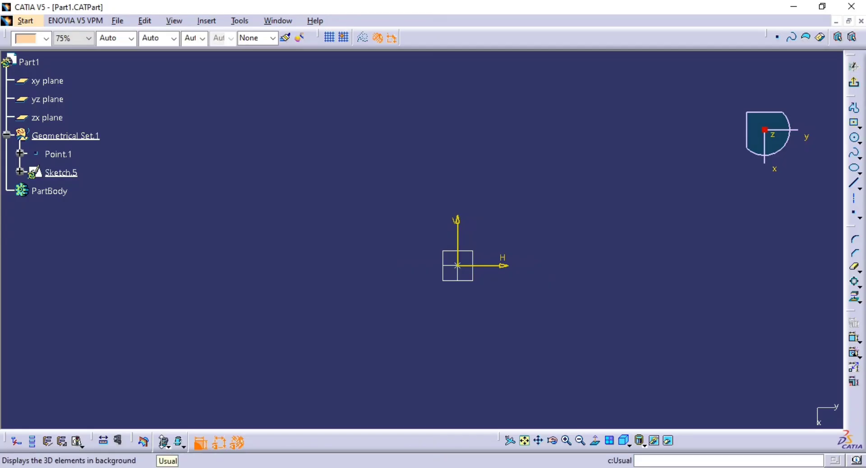
click(181, 445)
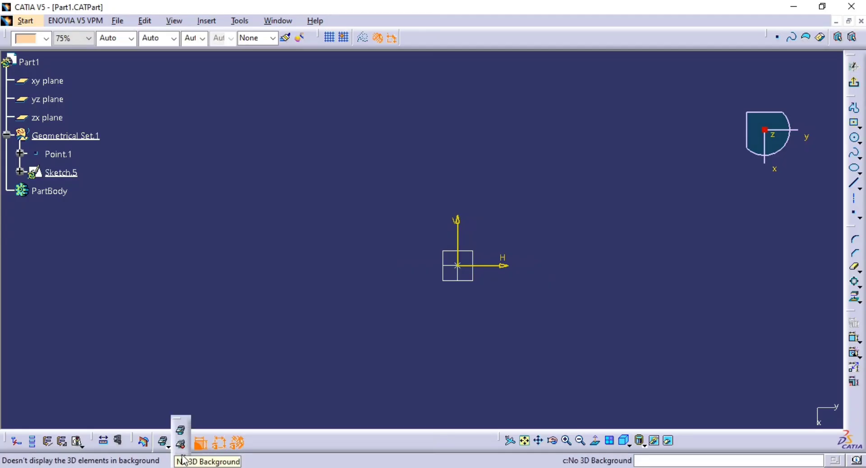
click(180, 430)
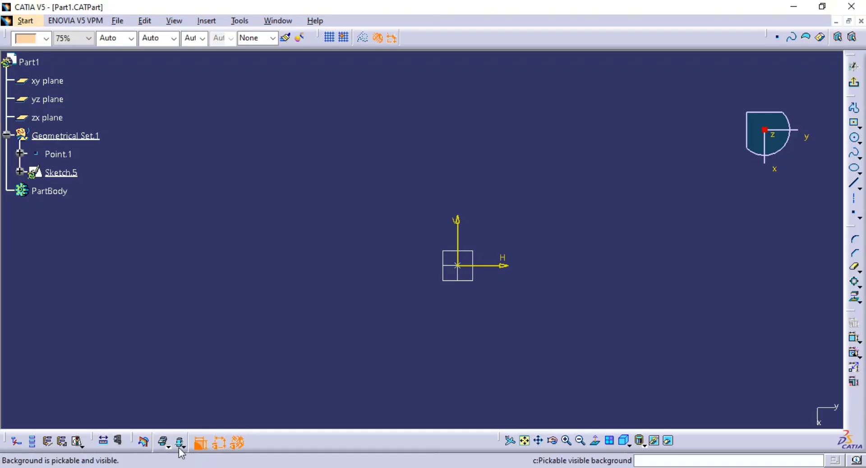
click(181, 445)
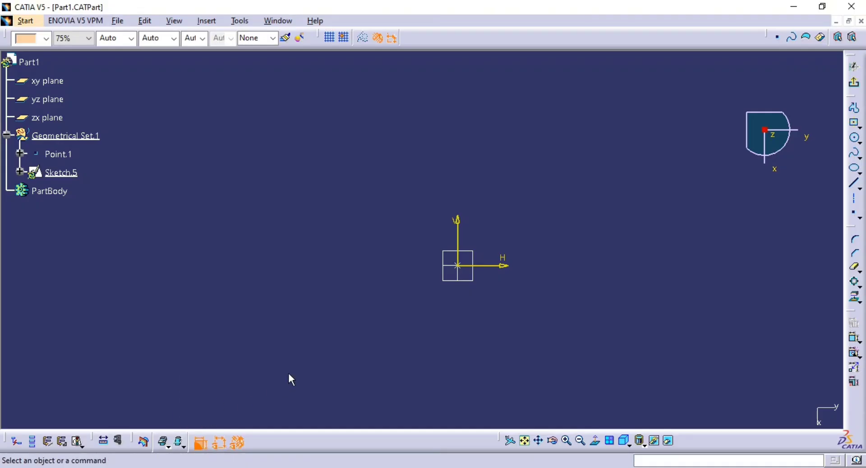
click(163, 443)
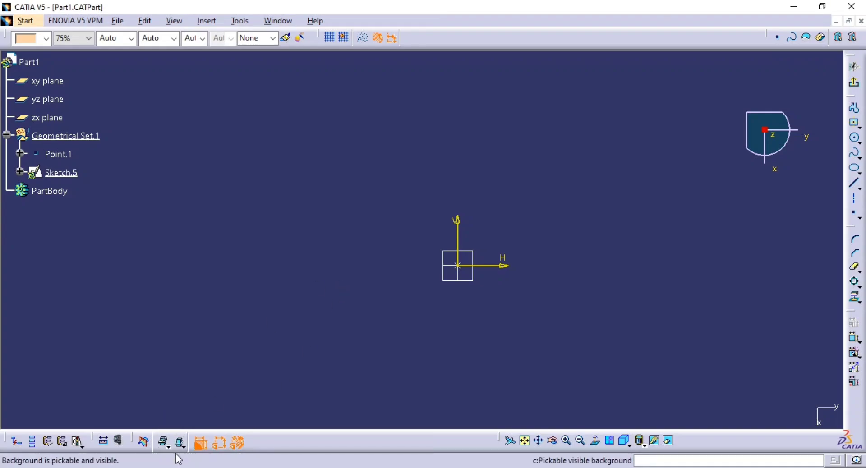
click(856, 298)
click(855, 312)
click(455, 378)
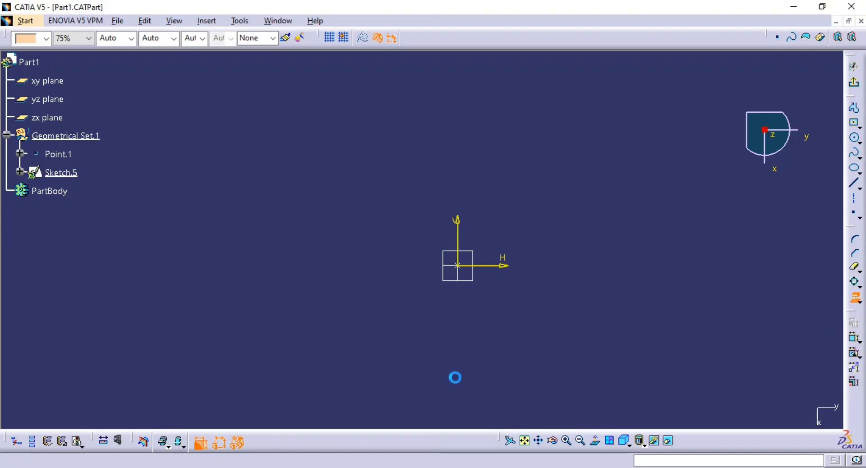
click(168, 445)
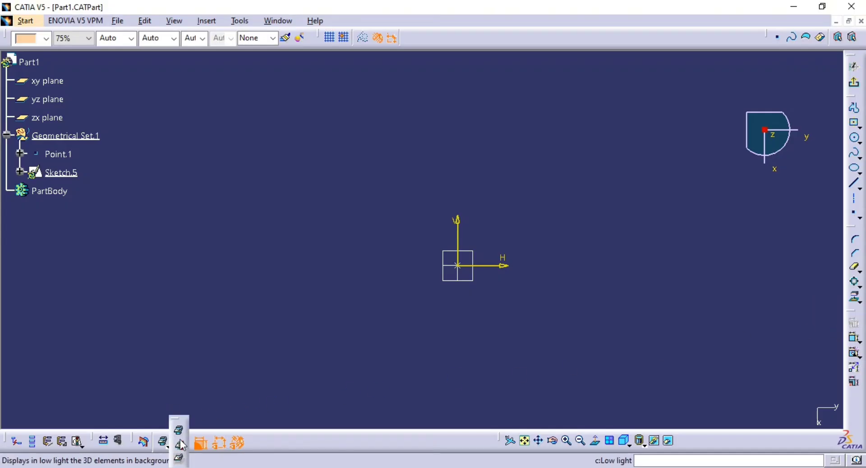
click(178, 420)
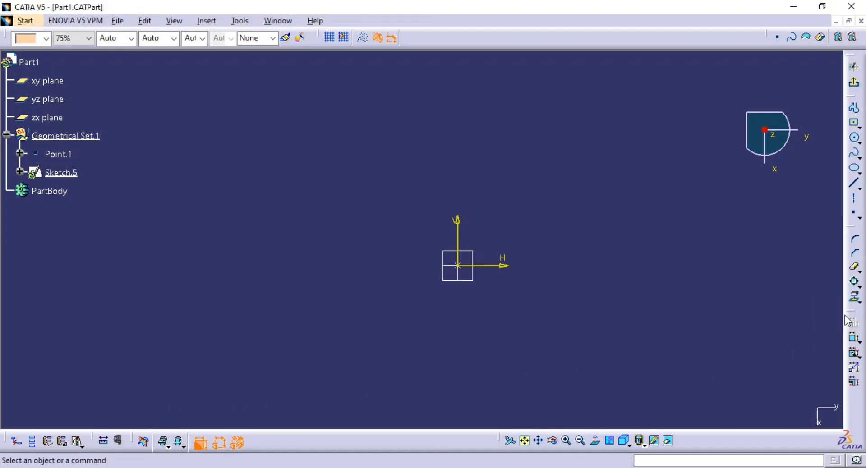
- Switch Snap to Point on and back off
mouse_move(661, 293)
middle_down()
mouse_move(578, 283)
mouse_move(645, 273)
middle_up()
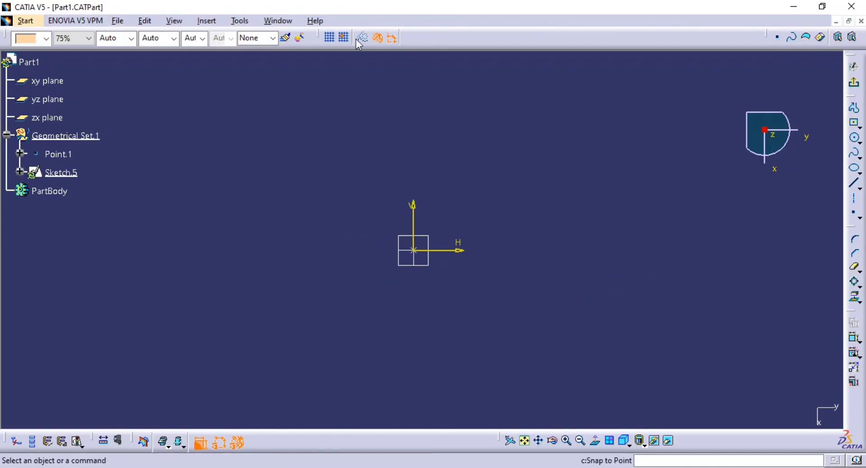
mouse_move(319, 39)
mouse_down()
mouse_move(339, 82)
mouse_move(338, 37)
mouse_up()
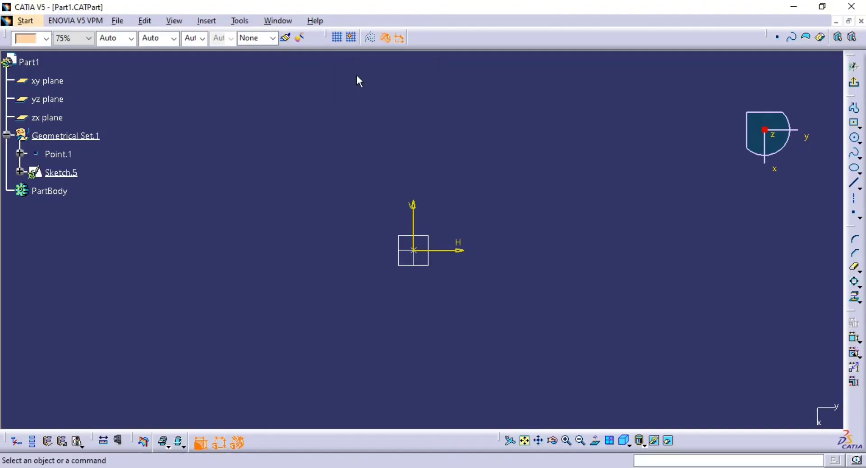
click(350, 37)
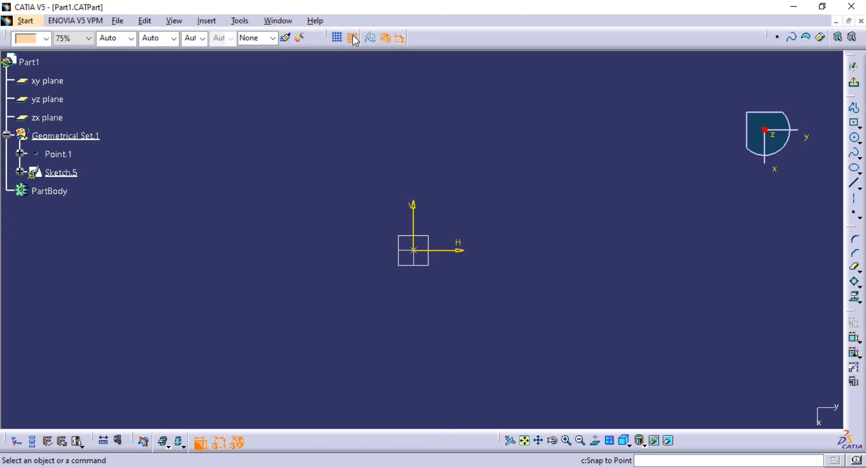
click(351, 37)
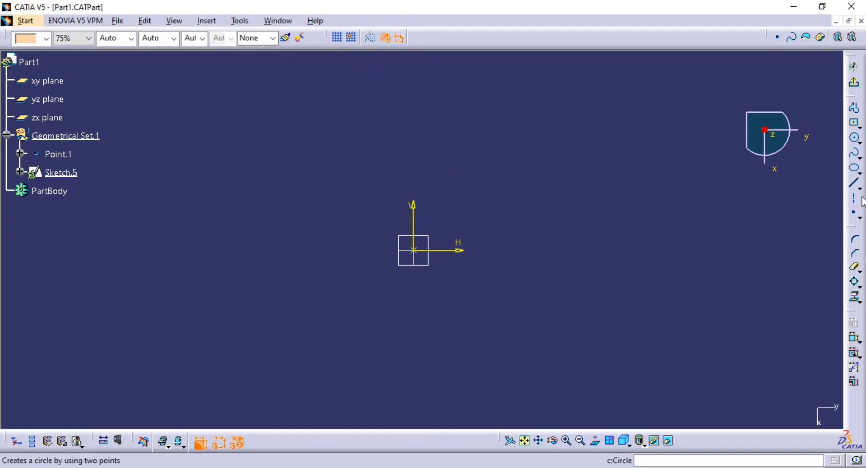
- Draw a slightly slanted line above the sketch origin and convert it to a construction element
click(856, 183)
click(348, 171)
click(572, 148)
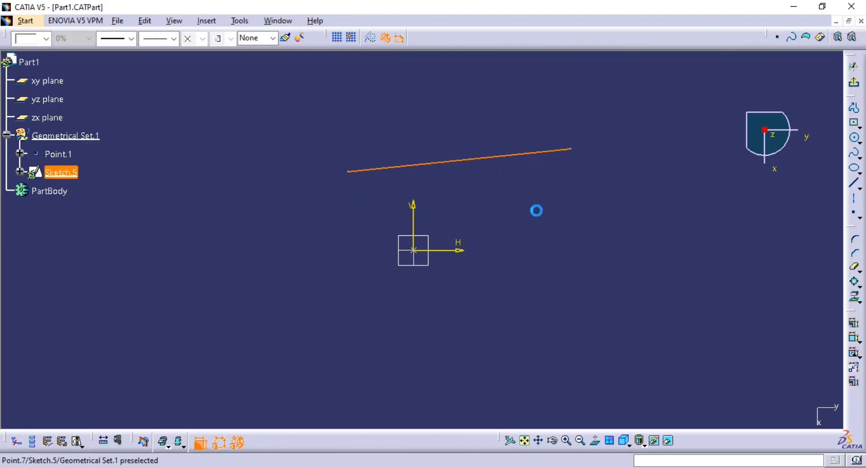
click(518, 154)
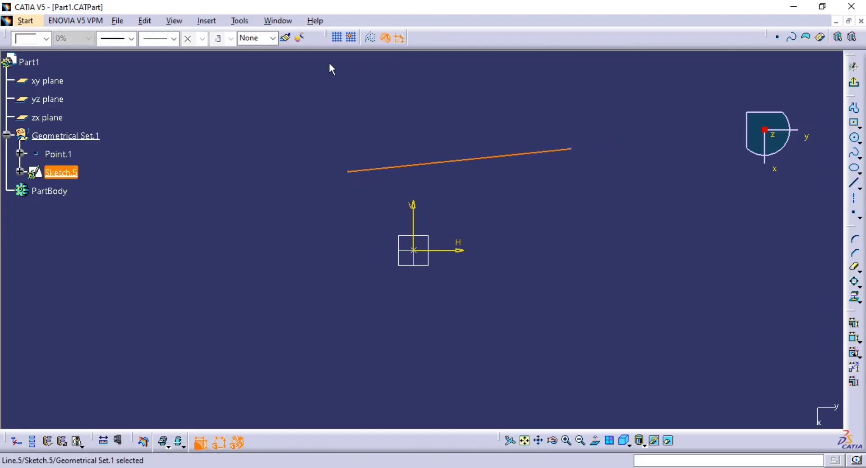
click(370, 38)
click(418, 116)
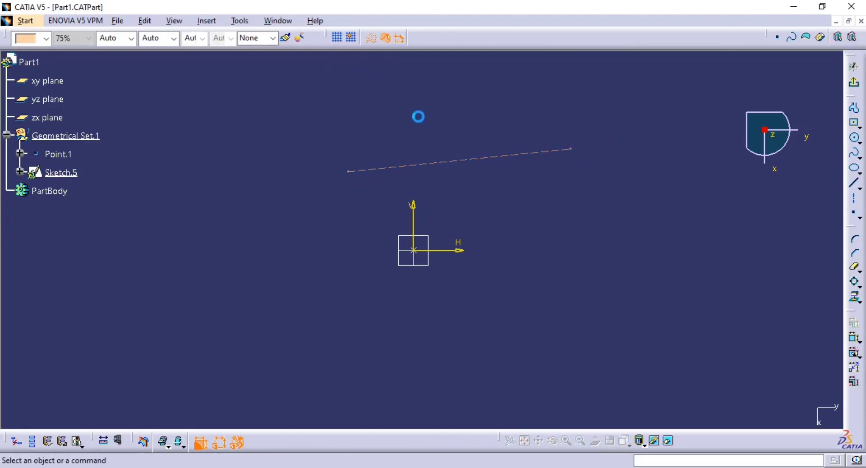
- Delete the slanted construction line above the origin
click(517, 155)
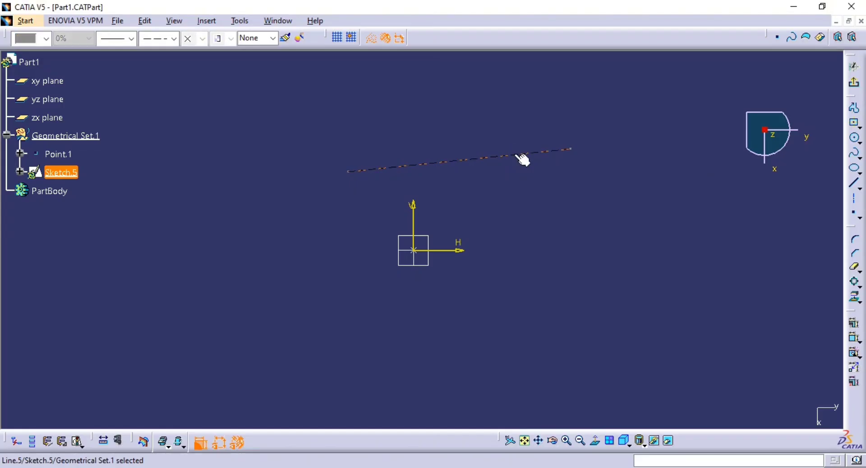
key(Delete)
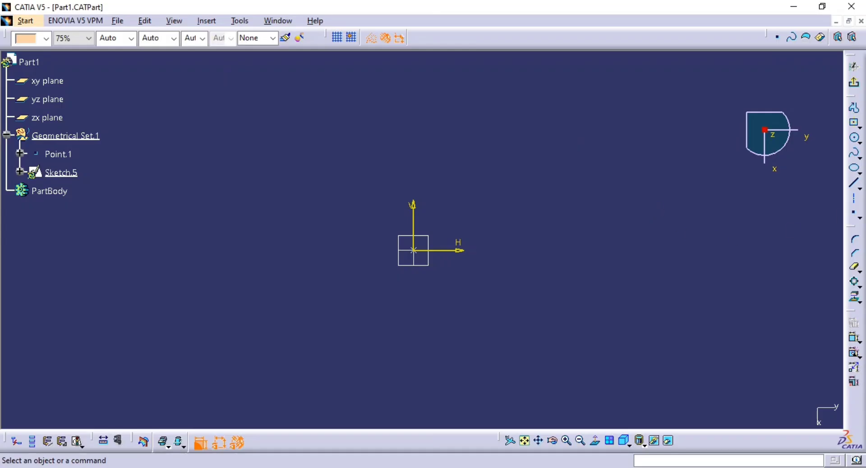
- Draw a centered rectangle about 64000 mm tall around the sketch origin and convert it from construction to standard geometry
click(854, 122)
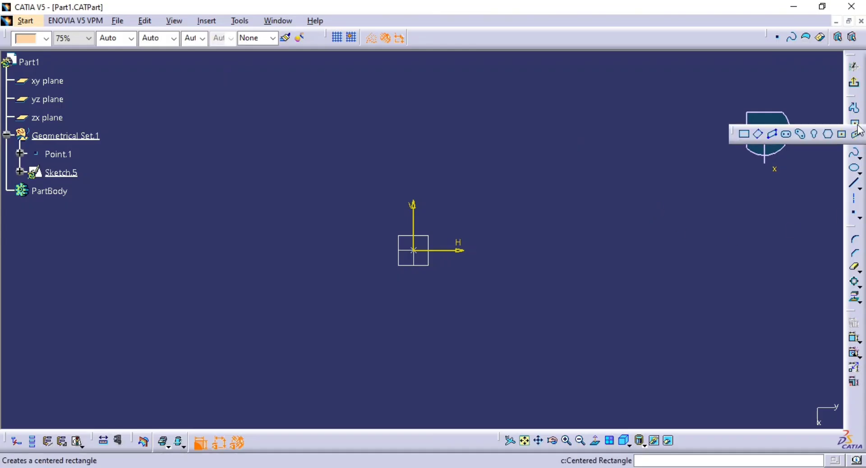
click(856, 128)
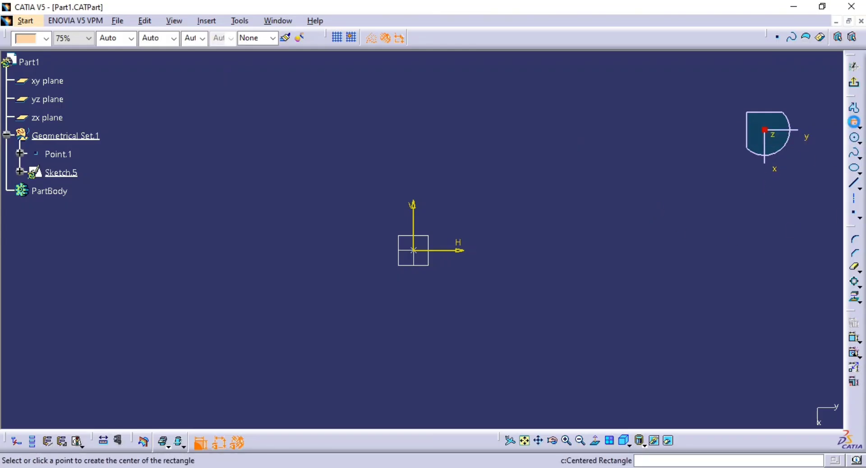
click(415, 252)
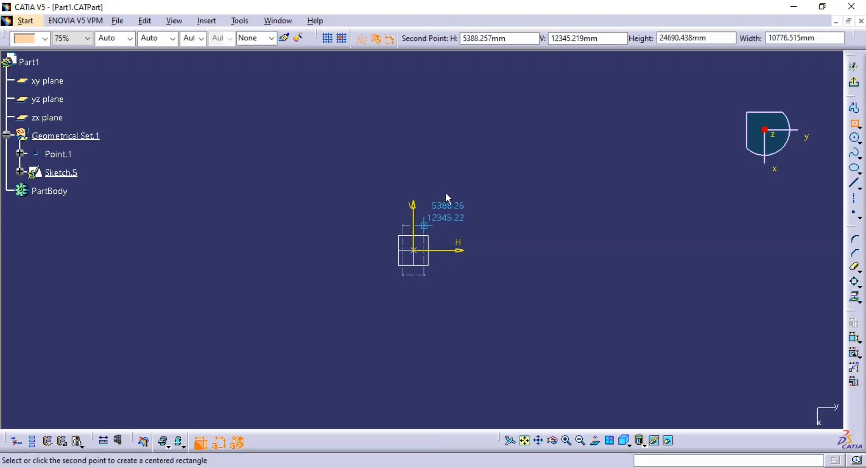
click(501, 186)
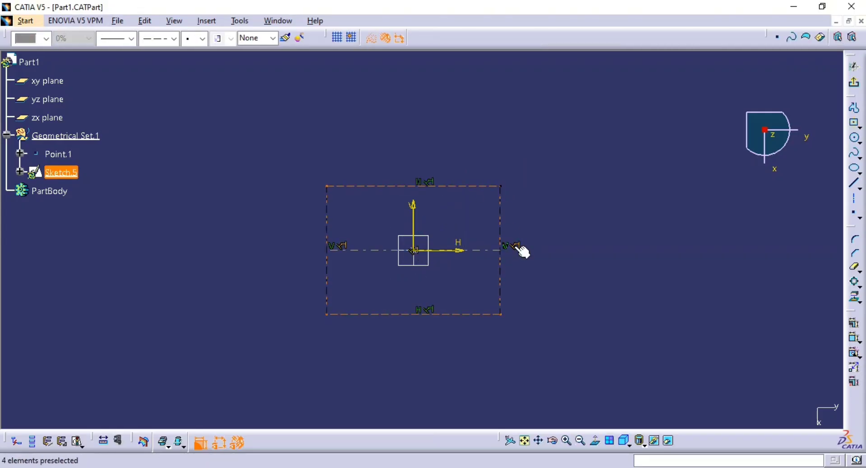
click(386, 38)
click(618, 203)
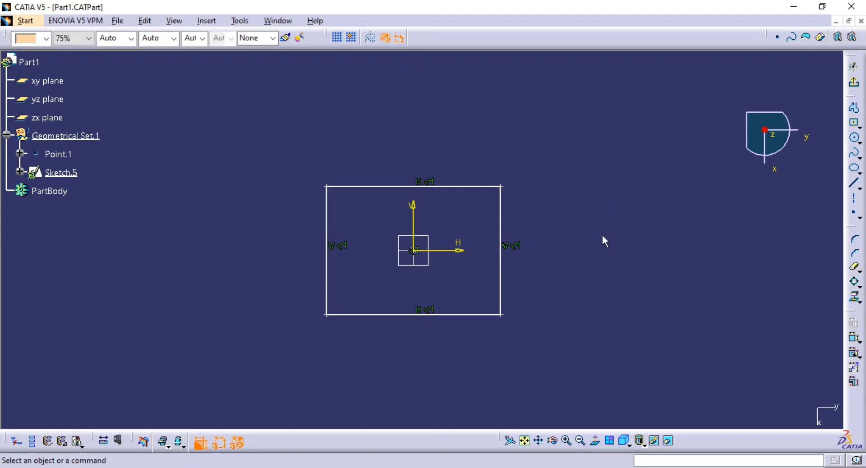
- Dimension the rectangle's right vertical edge and set its length to 100 mm
click(854, 338)
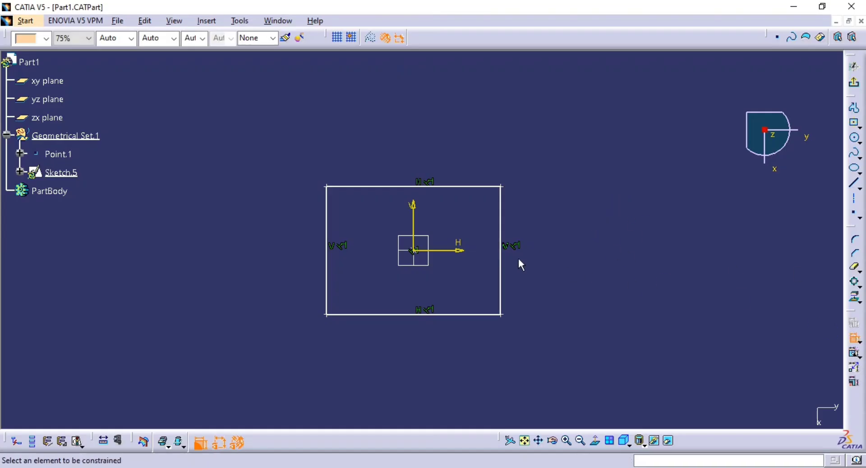
click(501, 274)
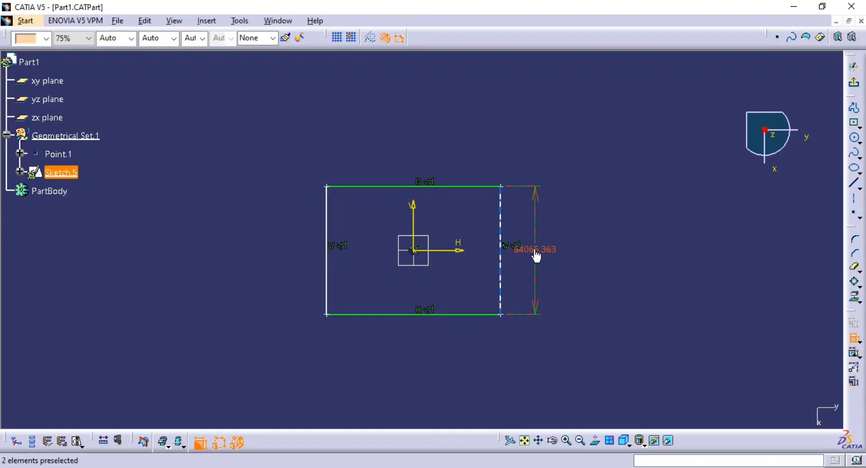
double_click(530, 249)
text(100)
key(Return)
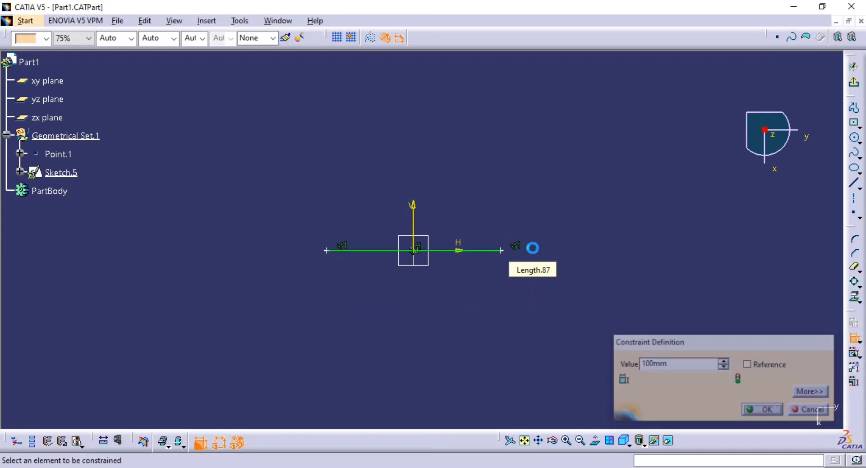
middle_drag(476, 259, 478, 114)
middle_drag(559, 315, 536, 157)
mouse_move(543, 230)
middle_down()
mouse_move(545, 145)
mouse_move(536, 275)
middle_up()
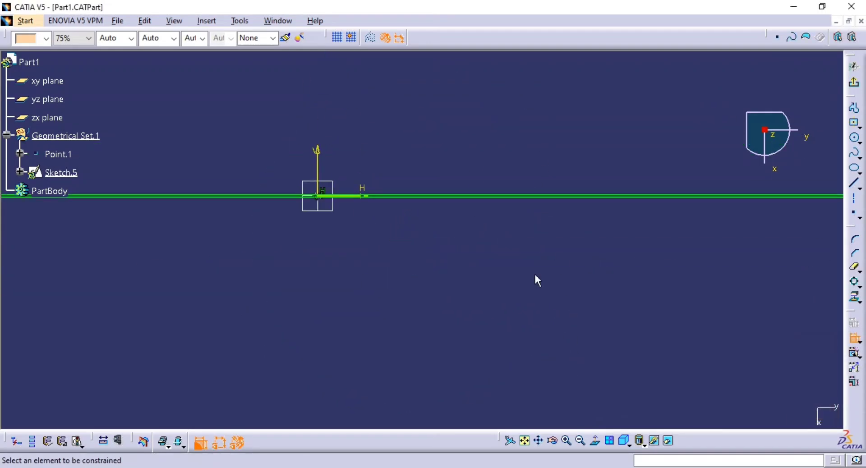
- Dimension the rectangle's horizontal edge and set its length to 100 mm
click(544, 198)
click(488, 242)
double_click(489, 242)
text(100)
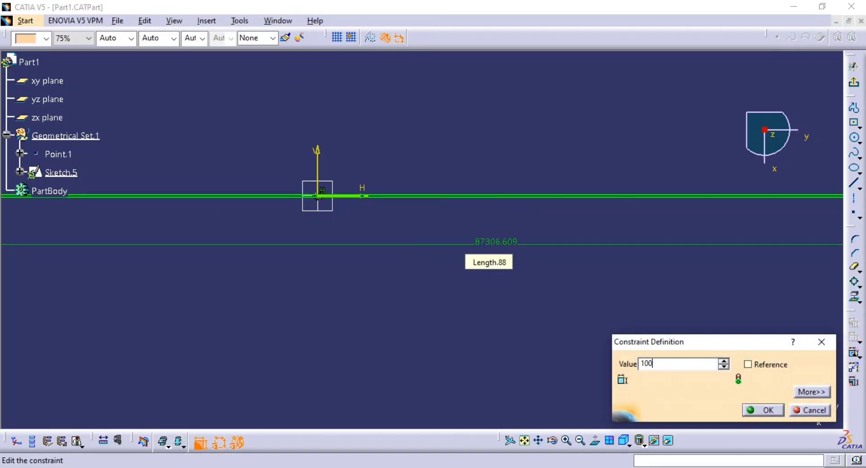
key(Return)
mouse_move(493, 246)
middle_down()
mouse_move(520, 209)
mouse_move(544, 237)
middle_up()
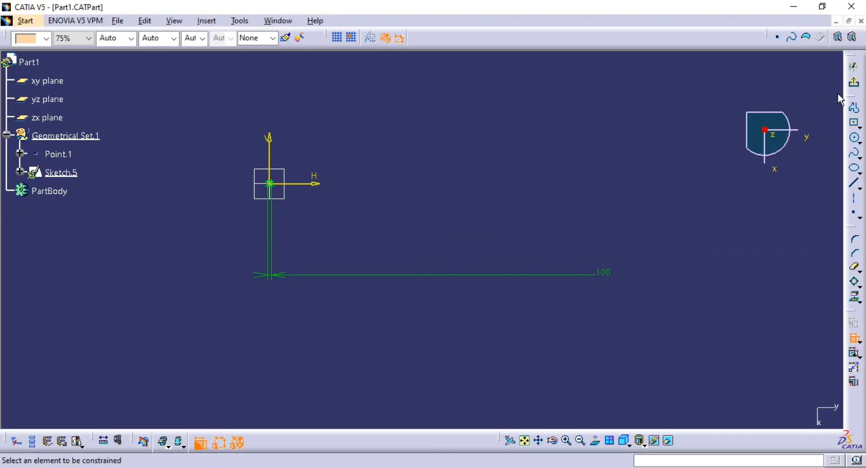
- Exit the sketch of the oversized rectangle and delete it from the geometrical set
click(854, 82)
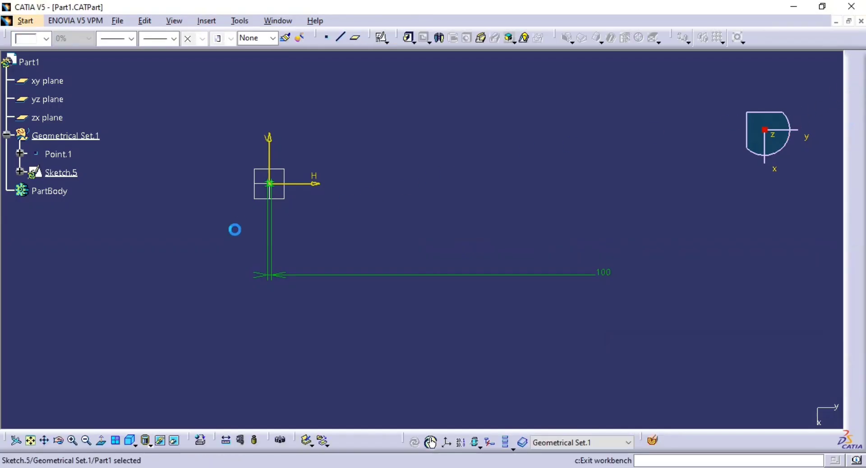
key(Delete)
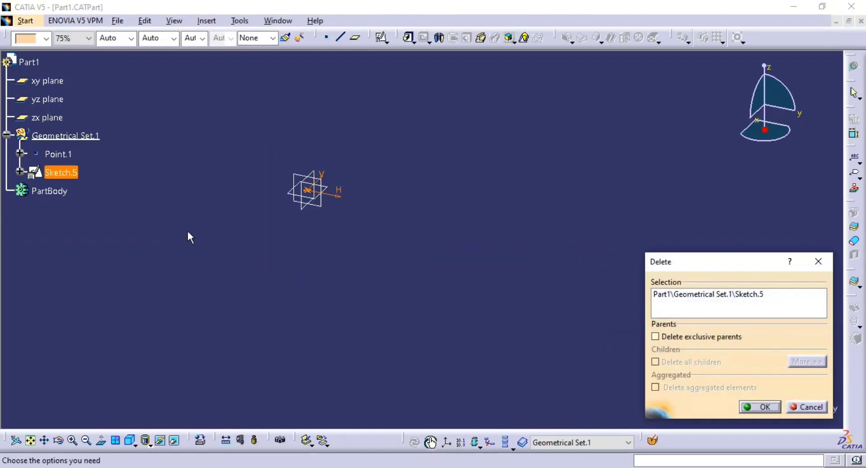
key(Return)
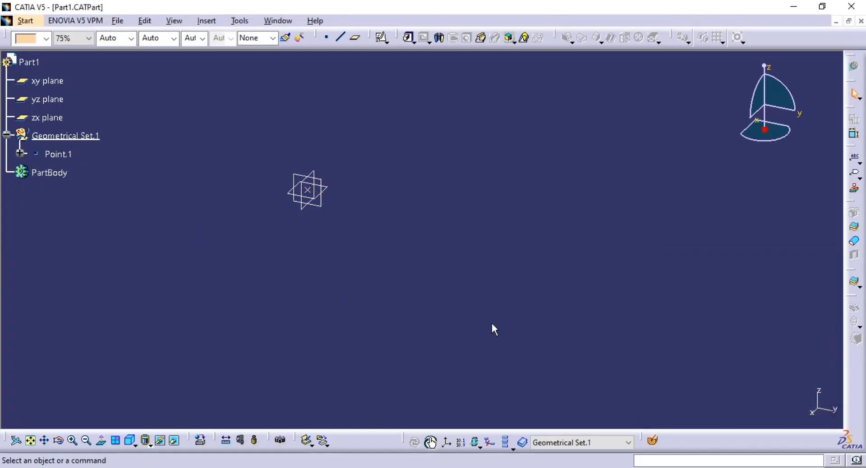
- Create a positioned sketch on the xy plane with its origin projected from Point.1 and the H and V axes swapped
click(382, 38)
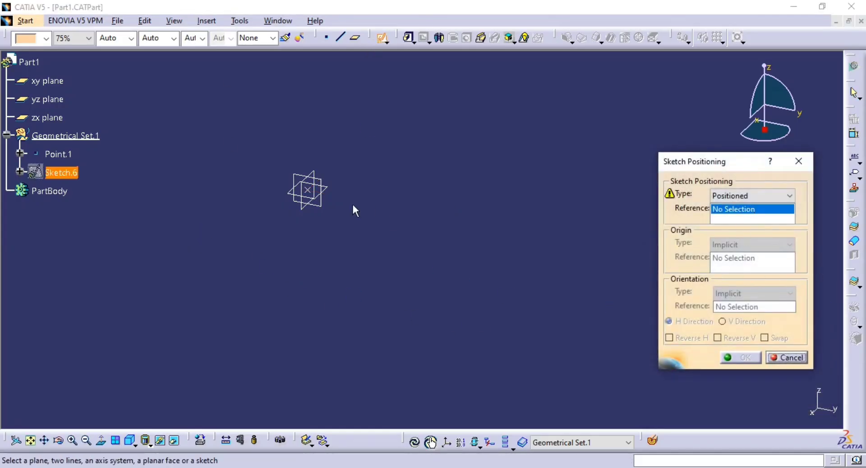
click(333, 190)
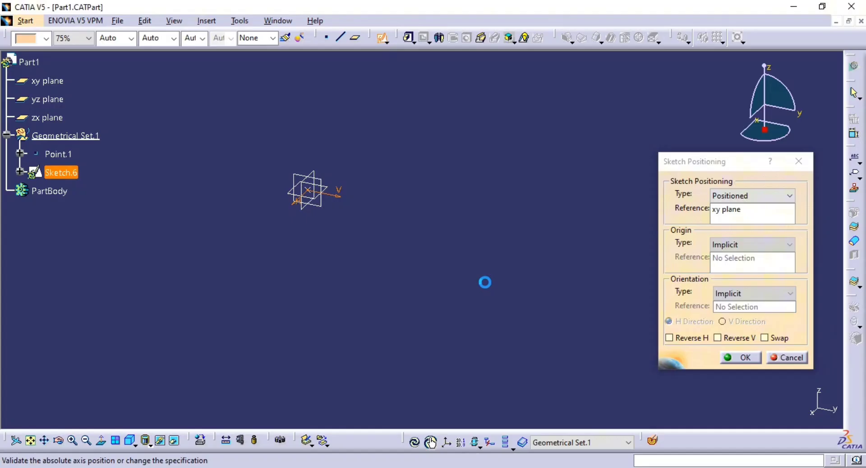
click(730, 246)
click(732, 274)
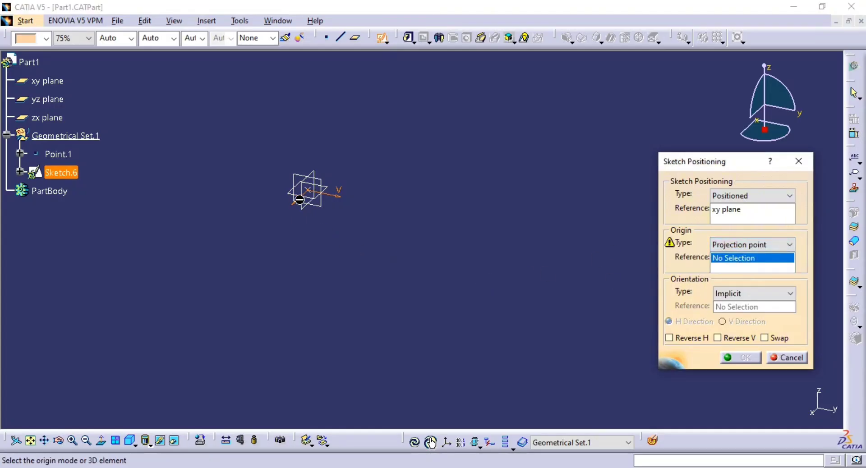
click(311, 192)
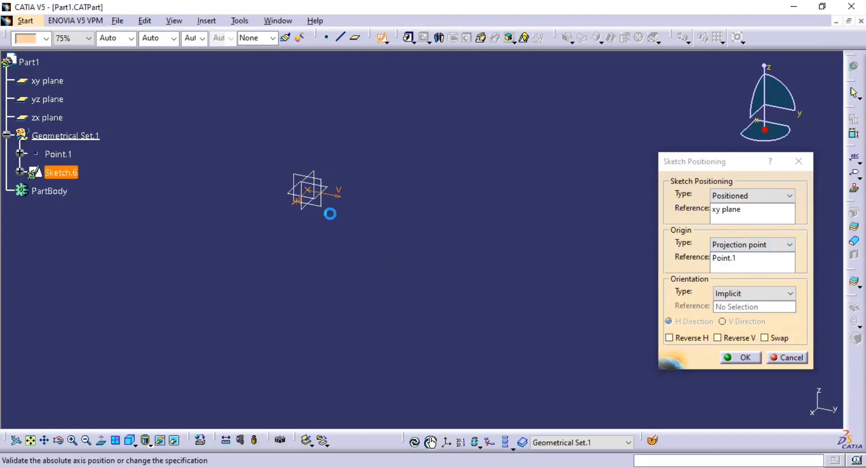
click(775, 341)
click(741, 358)
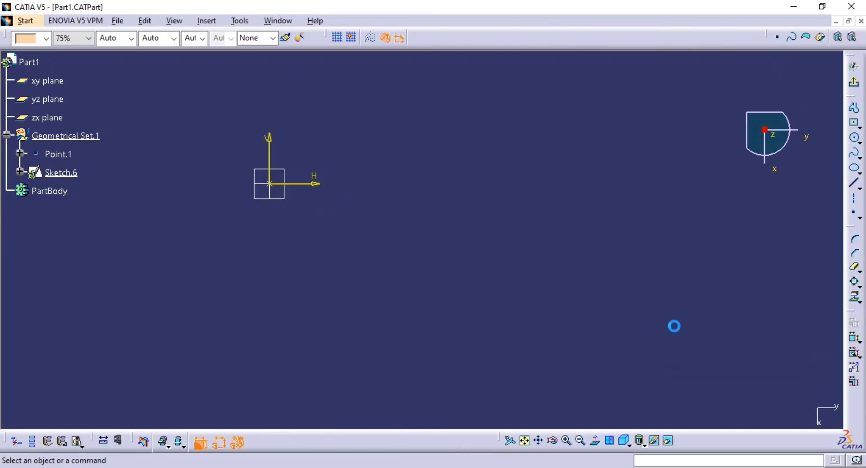
- Draw a centered rectangle about 1659 mm tall around the sketch origin and dimension its right vertical edge
mouse_move(298, 239)
middle_down()
mouse_move(841, 321)
mouse_move(480, 244)
mouse_move(532, 262)
mouse_move(605, 255)
middle_up()
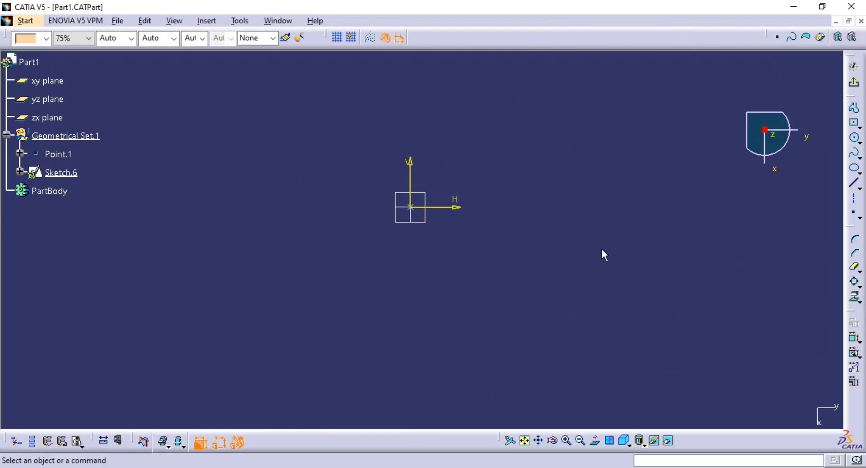
click(855, 123)
click(411, 207)
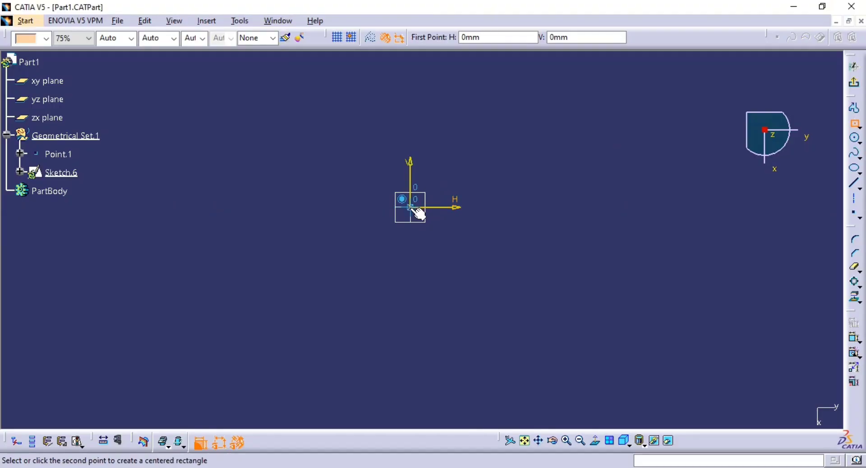
click(502, 158)
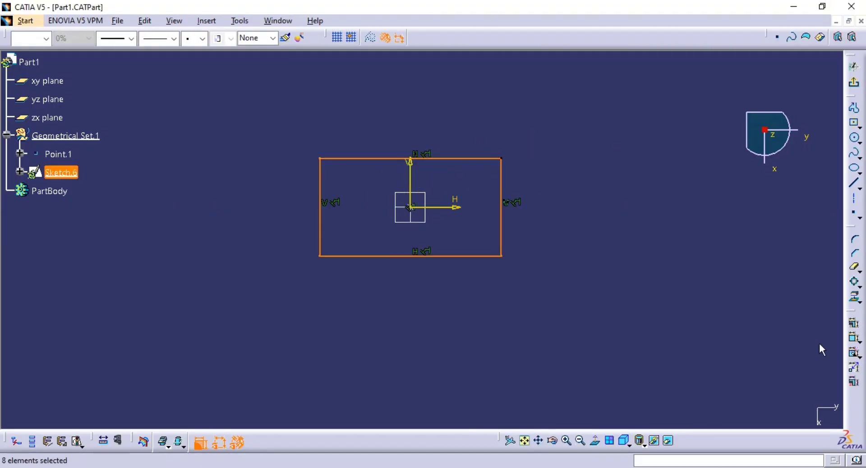
click(855, 342)
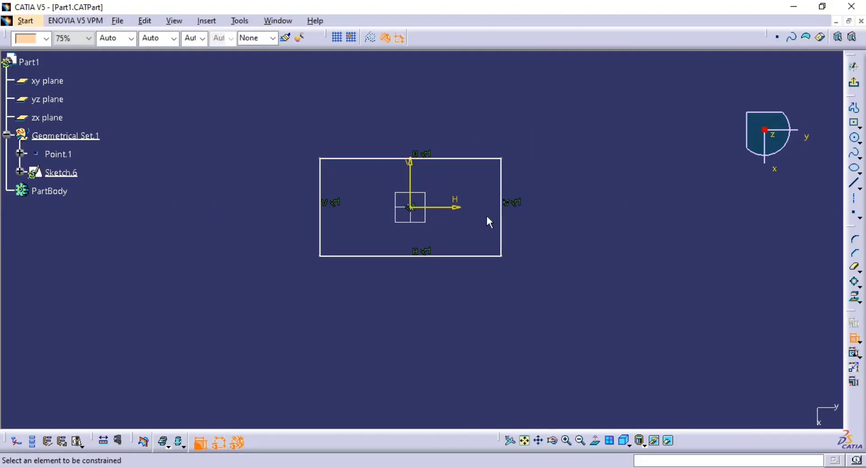
click(502, 229)
click(547, 216)
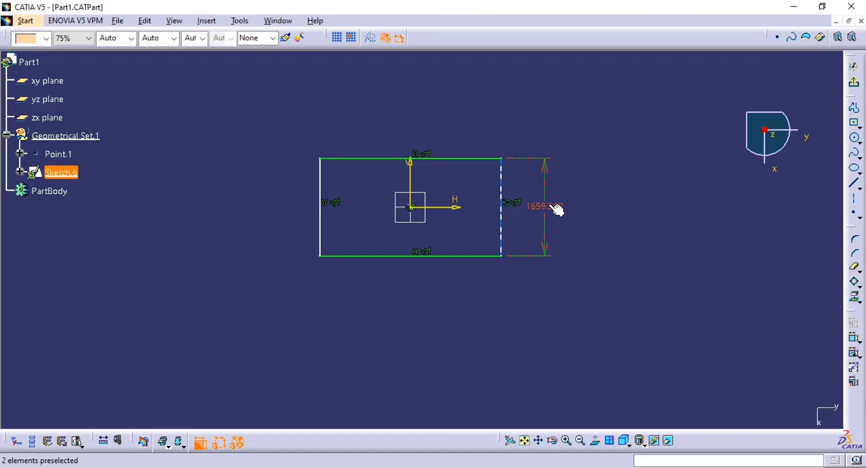
- Delete the right edge's dimension together with all the rectangle geometry in the sketch
click(555, 209)
key(Delete)
key(ctrl+a)
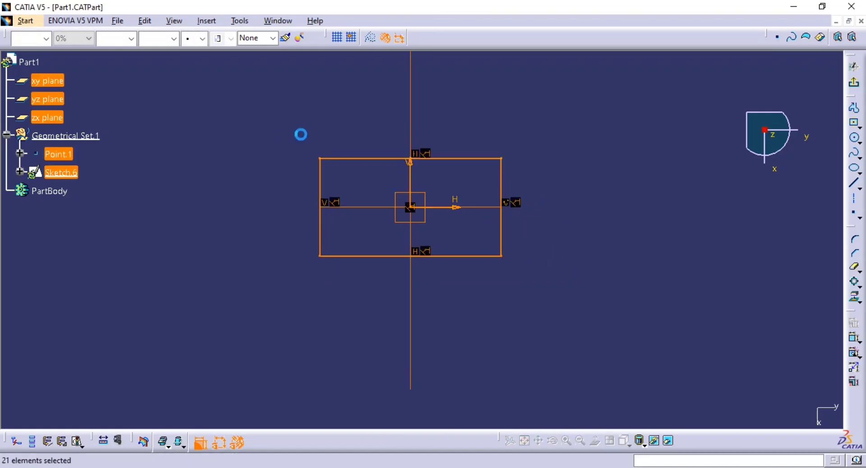
key(Delete)
- Draw a centered rectangle about 313 mm wide and 144 mm tall around the sketch origin
click(855, 123)
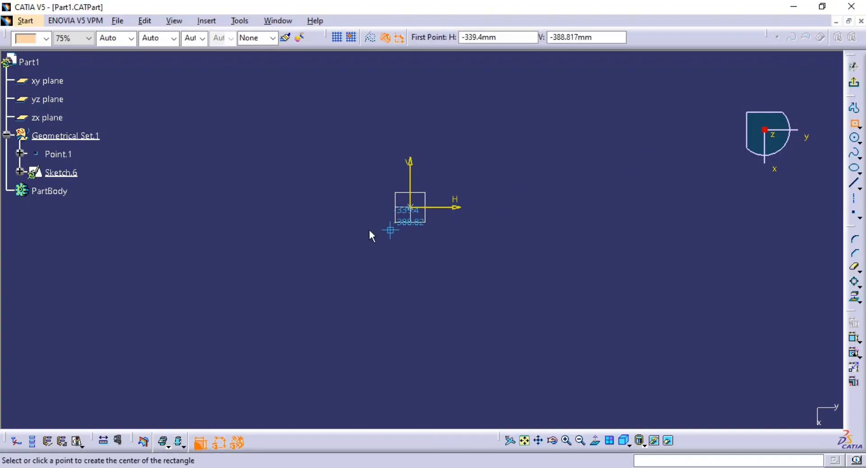
click(410, 207)
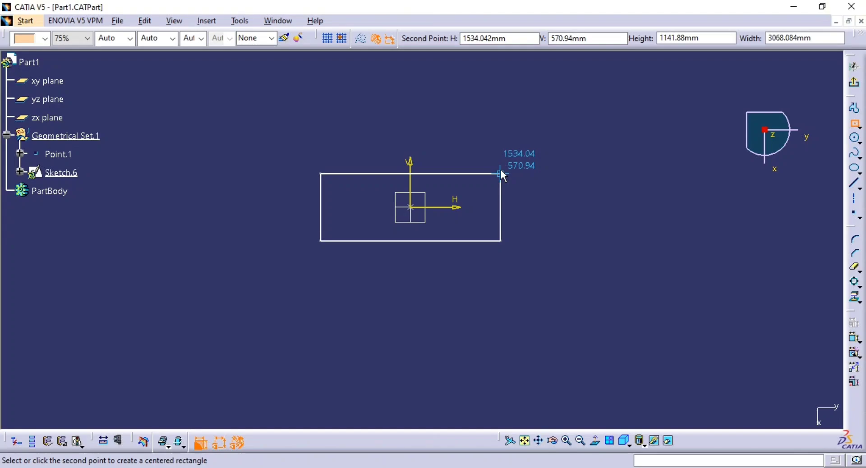
mouse_move(499, 172)
middle_down()
mouse_move(491, 68)
mouse_move(487, 193)
mouse_move(513, 296)
mouse_move(500, 190)
middle_up()
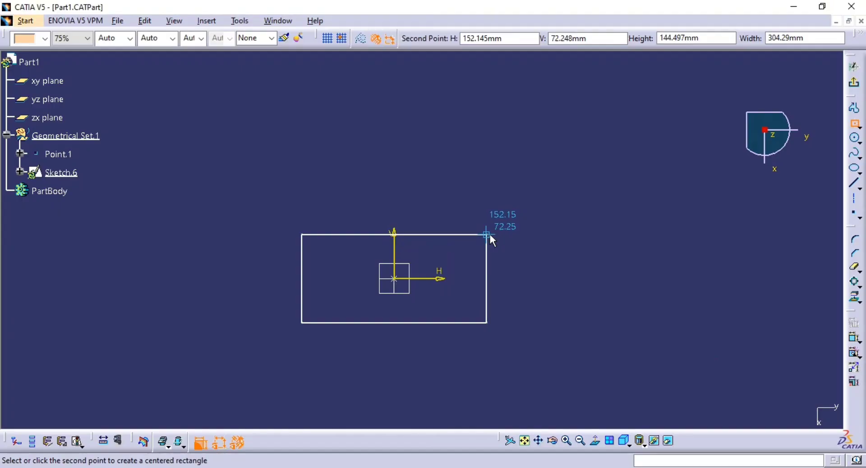
click(491, 235)
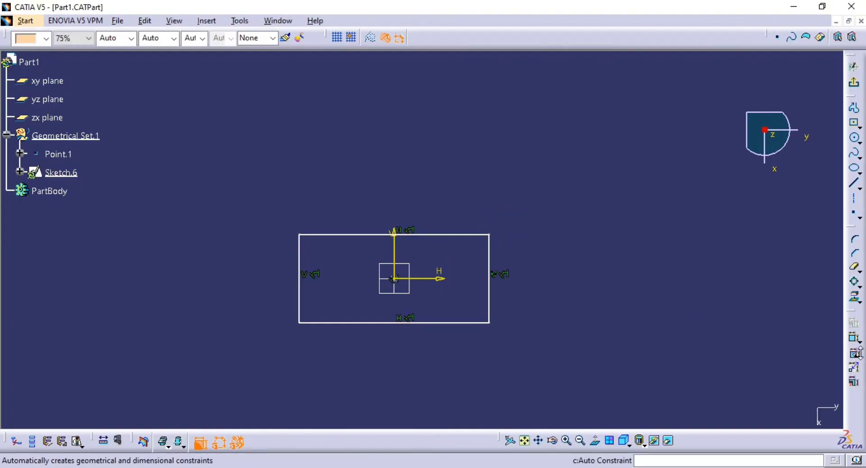
- Dimension the rectangle's right vertical edge and set the height to 100 mm
click(855, 338)
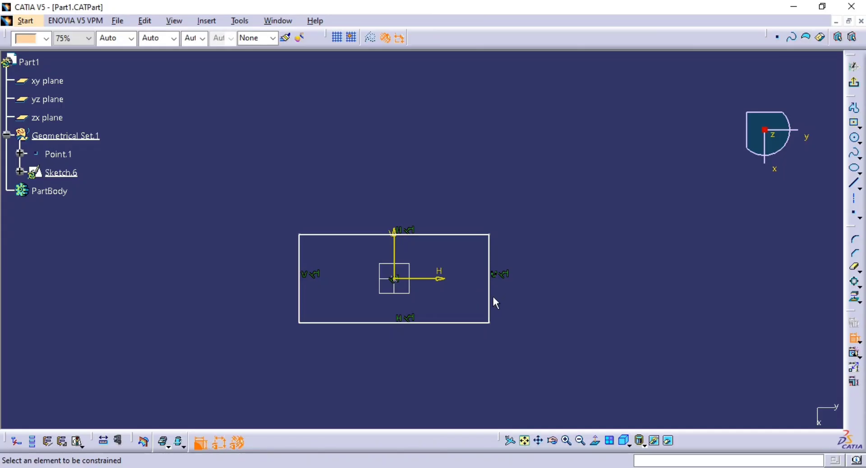
click(490, 298)
double_click(550, 282)
text(100)
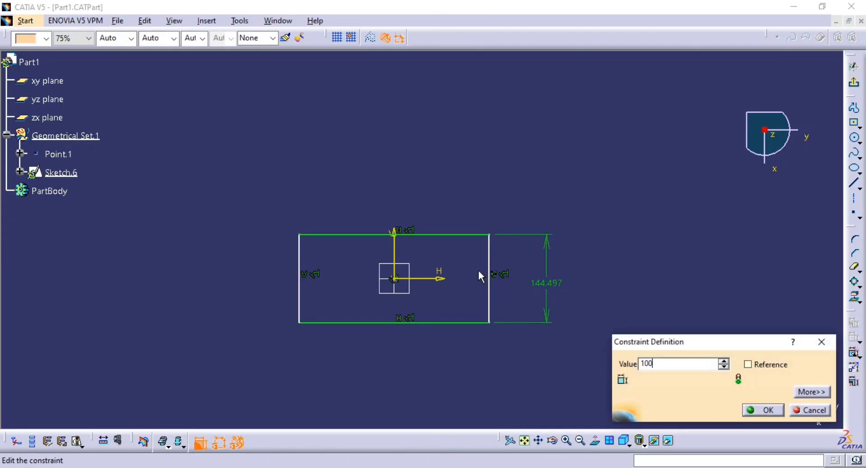
key(Return)
- Dimension the rectangle's upper horizontal edge and set the width to 200 mm
click(421, 249)
click(445, 207)
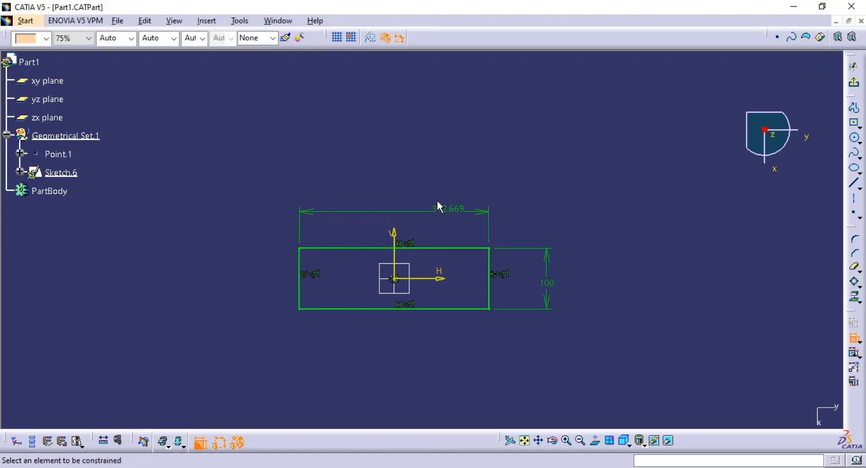
double_click(438, 207)
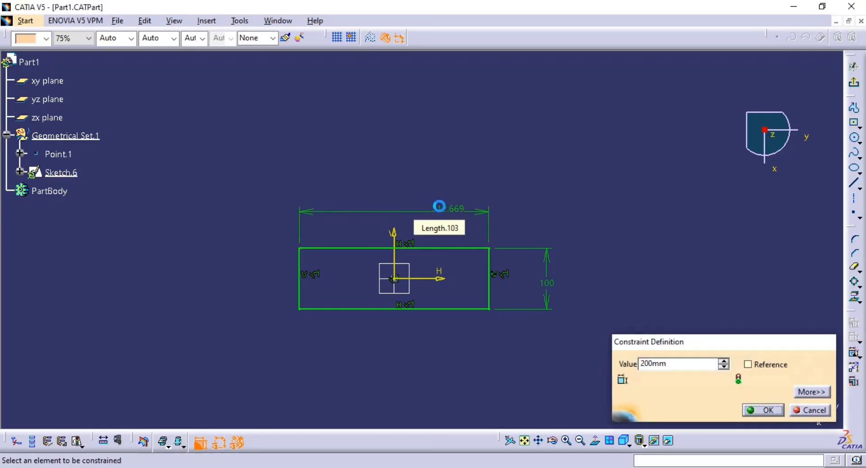
key(Return)
key(Escape)
mouse_move(460, 303)
middle_down()
mouse_move(466, 310)
mouse_move(475, 201)
middle_up()
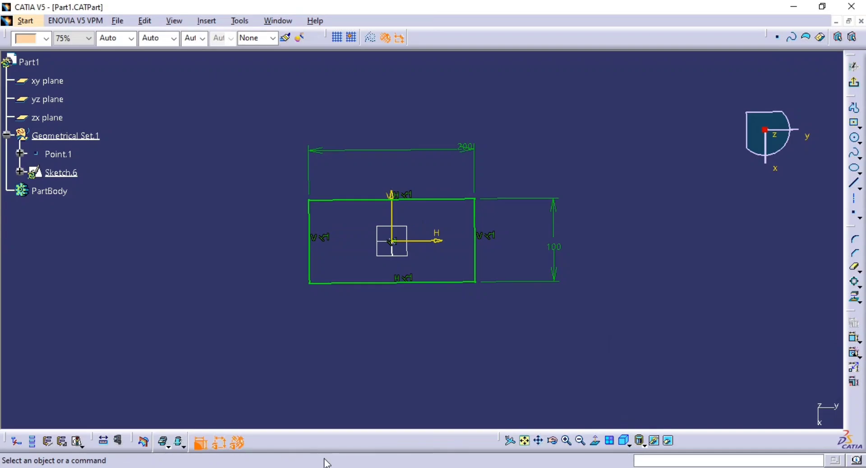
mouse_move(450, 245)
middle_down()
mouse_move(353, 271)
mouse_move(340, 269)
mouse_move(344, 234)
mouse_move(264, 222)
middle_up()
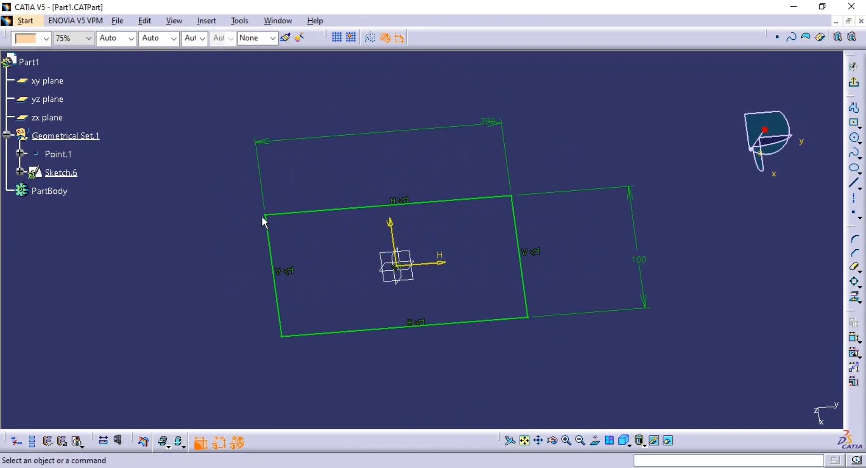
click(595, 440)
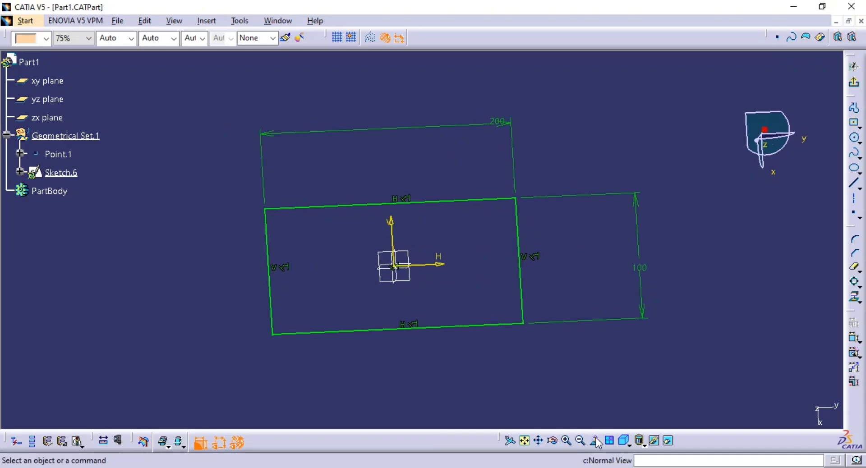
middle_drag(420, 337, 511, 321)
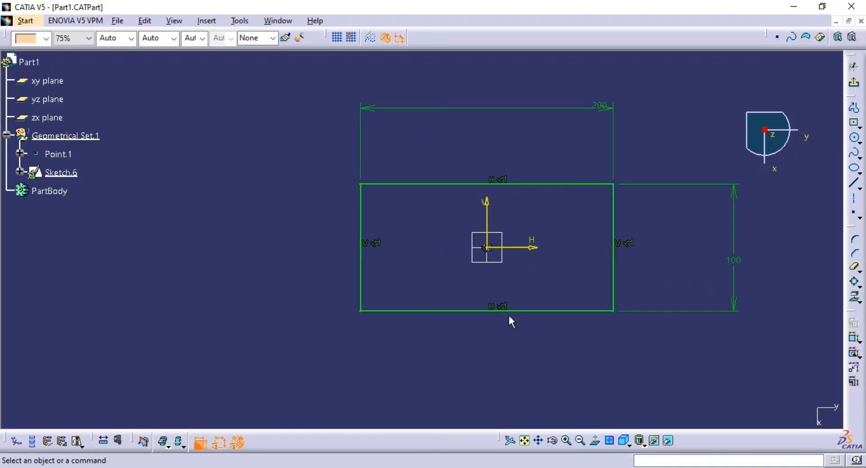
middle_drag(594, 349, 556, 339)
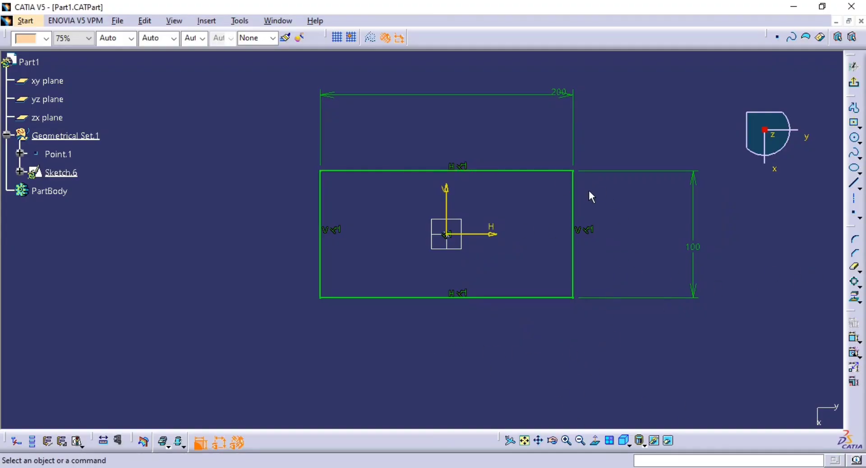
- Round all four corners of the rectangle with a 10 mm radius, converting the edge lengths into distances
click(860, 245)
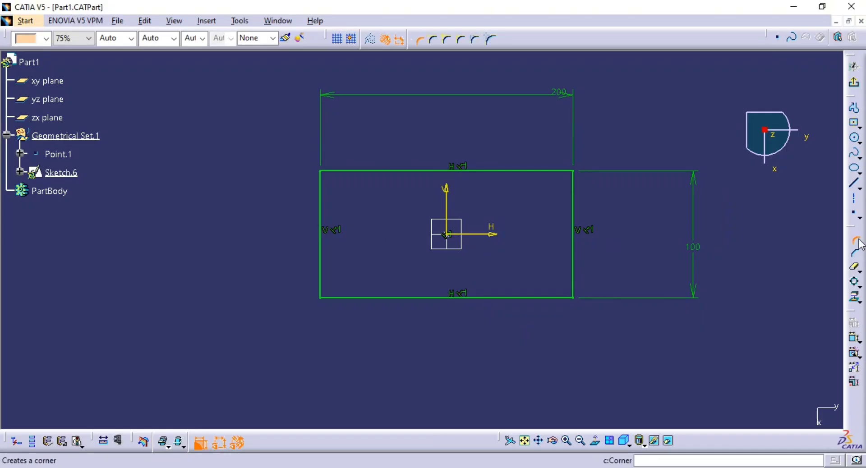
mouse_move(622, 119)
mouse_down()
mouse_move(530, 214)
mouse_move(296, 347)
mouse_up()
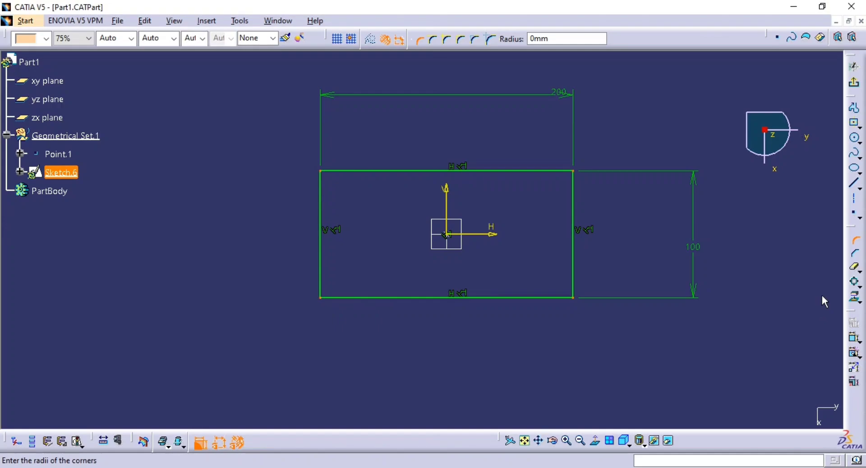
double_click(567, 39)
key(Return)
key(Return)
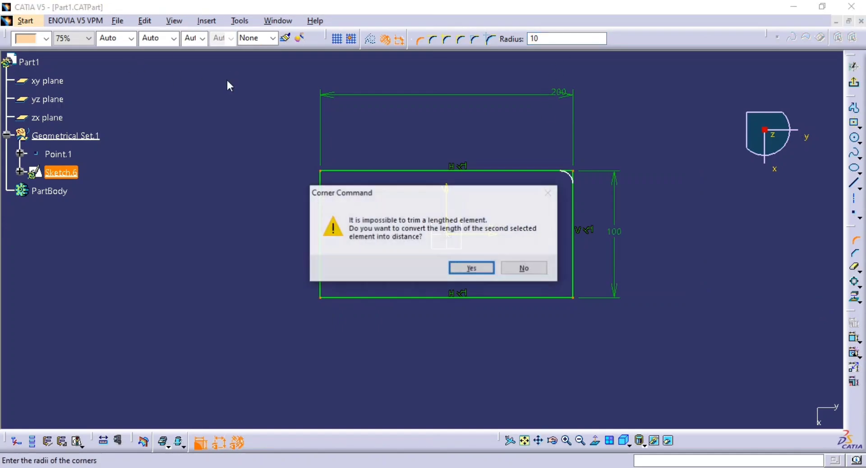
key(Return)
- Exit the sketch of the rounded rectangle and return to the 3D part
mouse_move(435, 321)
middle_down()
mouse_move(432, 292)
mouse_move(359, 295)
middle_up()
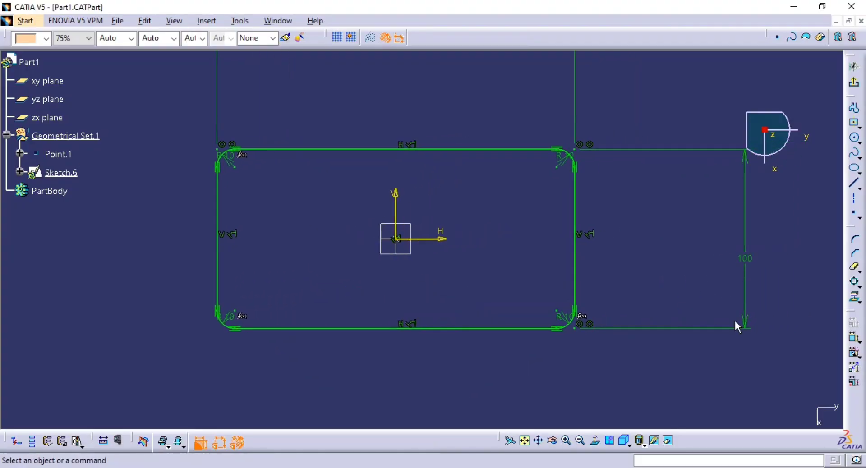
click(855, 87)
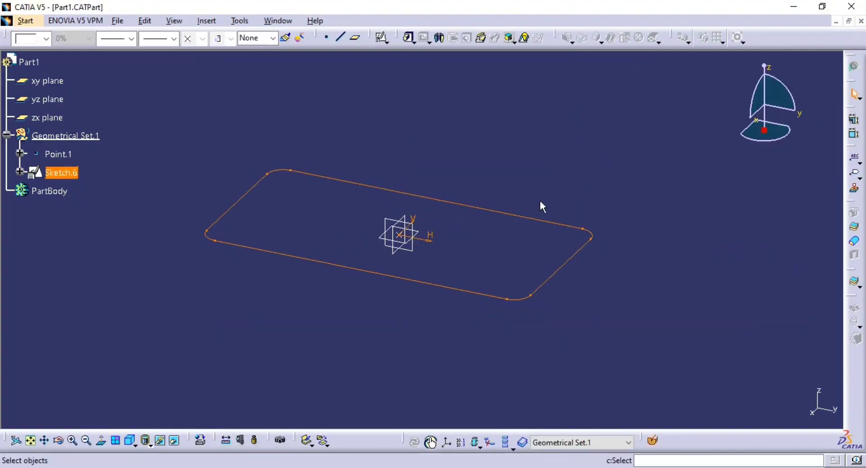
mouse_move(540, 205)
middle_down()
mouse_move(539, 193)
mouse_move(617, 224)
mouse_move(611, 248)
mouse_move(518, 217)
mouse_move(483, 233)
mouse_move(480, 225)
mouse_move(576, 241)
middle_up()
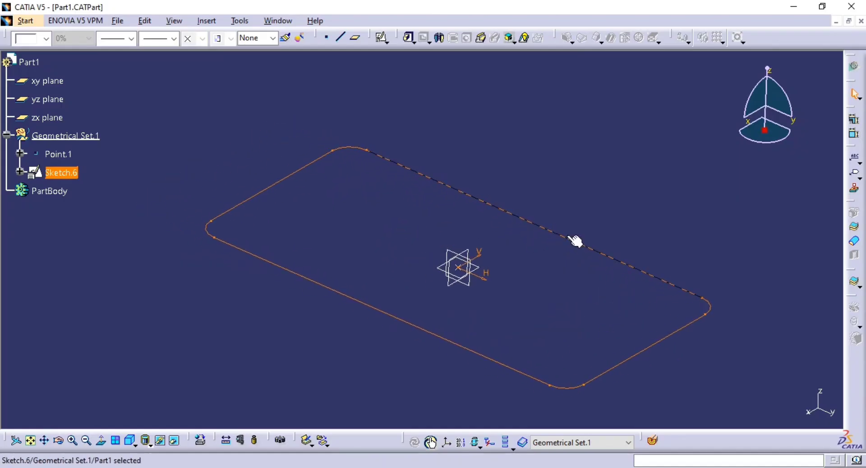
- Extrude the rounded rectangle sketch into a solid pad 20 mm thick, accepting that it is created in the PartBody
click(627, 200)
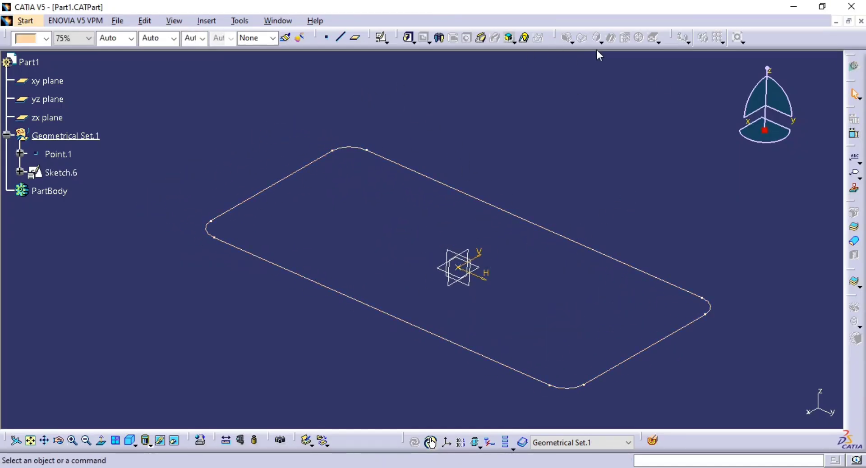
click(410, 39)
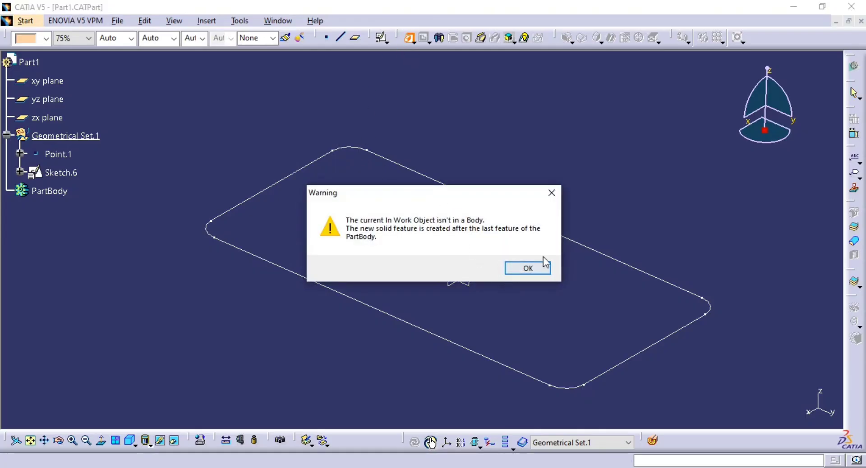
click(526, 267)
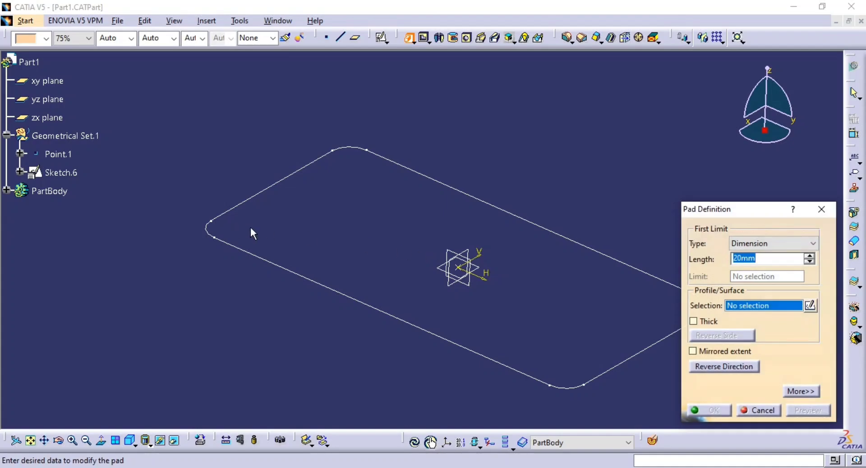
click(560, 234)
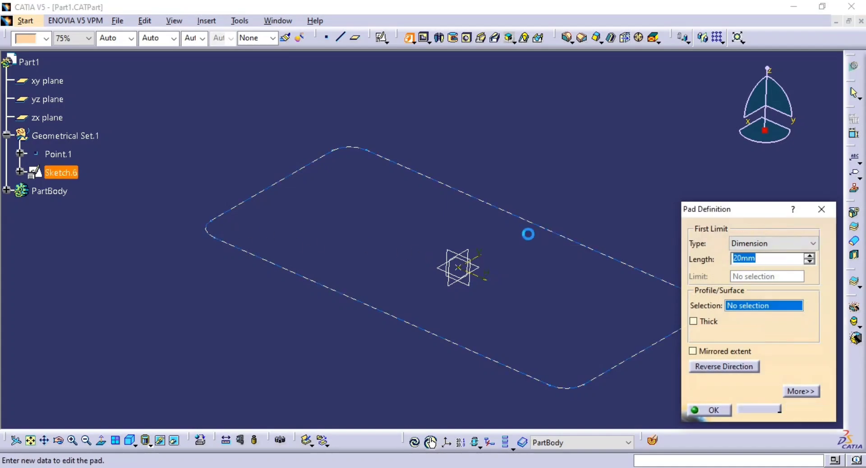
middle_drag(553, 223, 441, 240)
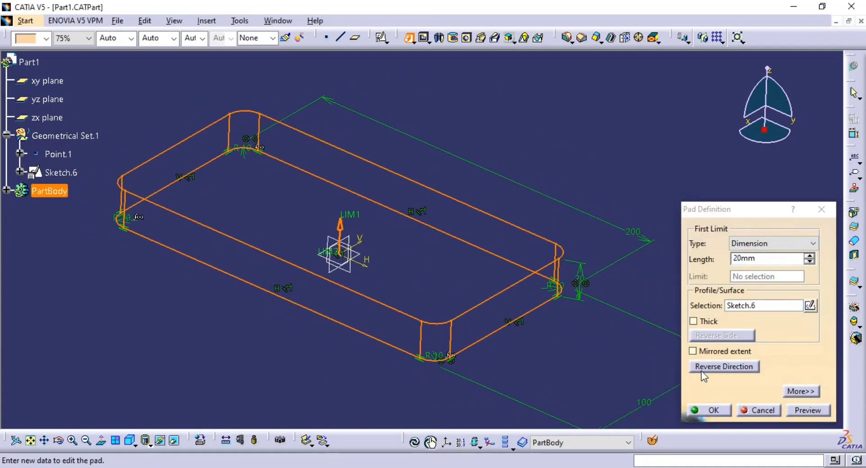
click(811, 410)
mouse_move(551, 300)
middle_down()
mouse_move(527, 304)
mouse_move(535, 307)
middle_up()
click(723, 412)
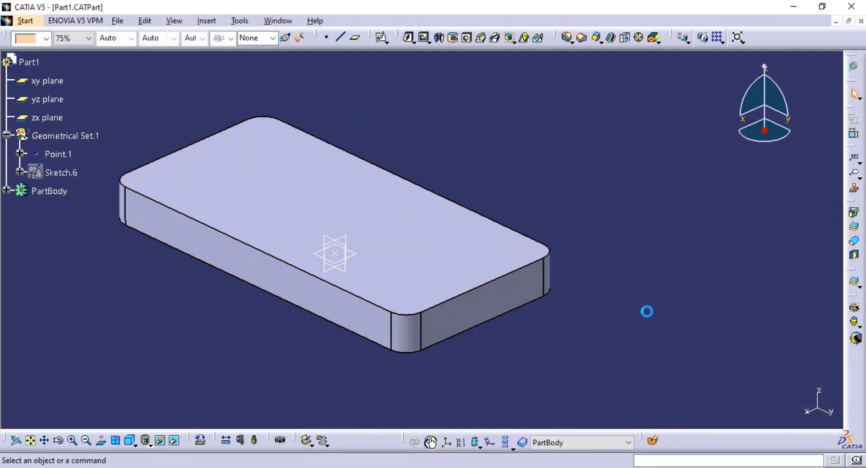
- Create a positioned sketch on the pad's upper face, with its origin projected from Point.1 and its axes swapped and V reversed
middle_drag(648, 309, 691, 260)
middle_drag(315, 214, 334, 228)
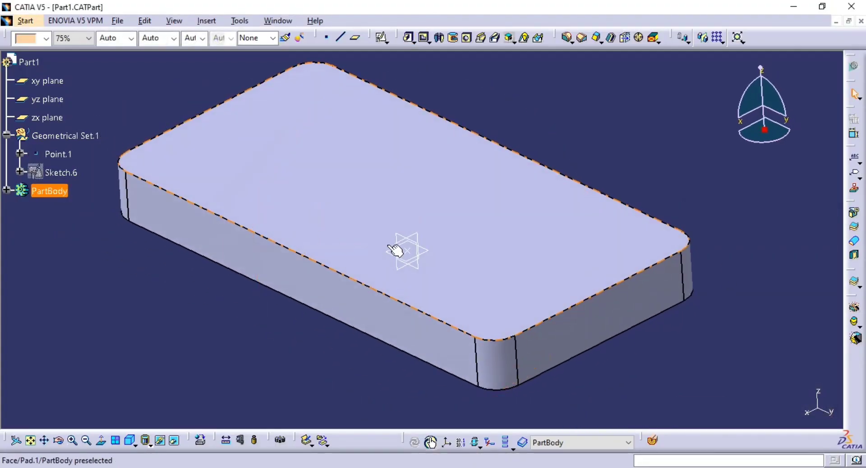
middle_drag(398, 248, 405, 279)
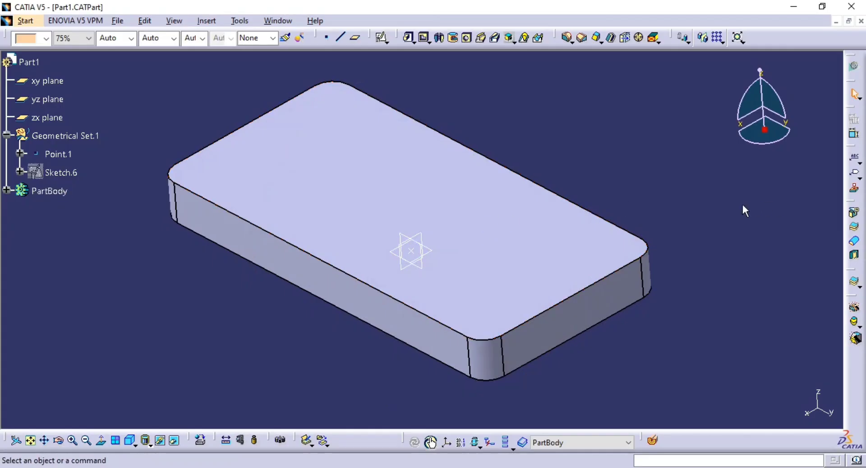
middle_drag(669, 203, 673, 224)
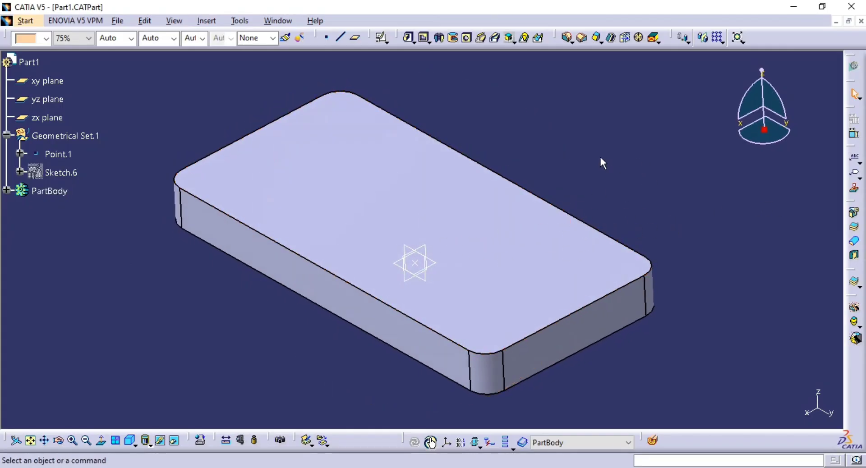
middle_drag(499, 163, 494, 169)
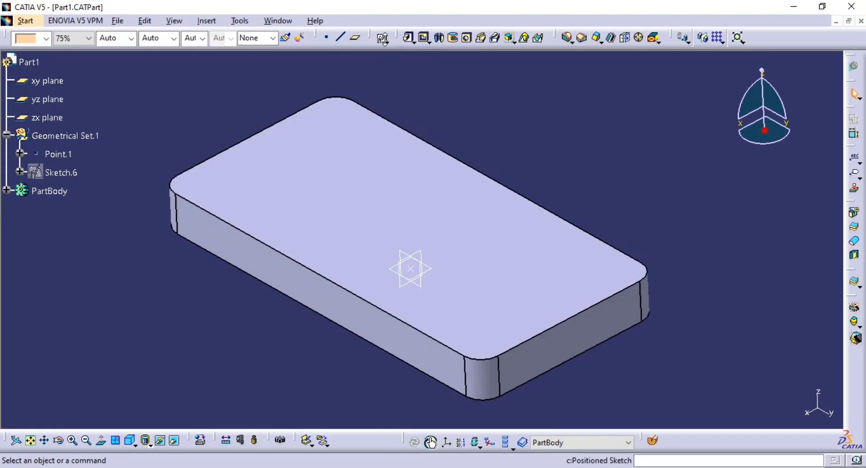
click(379, 39)
click(477, 231)
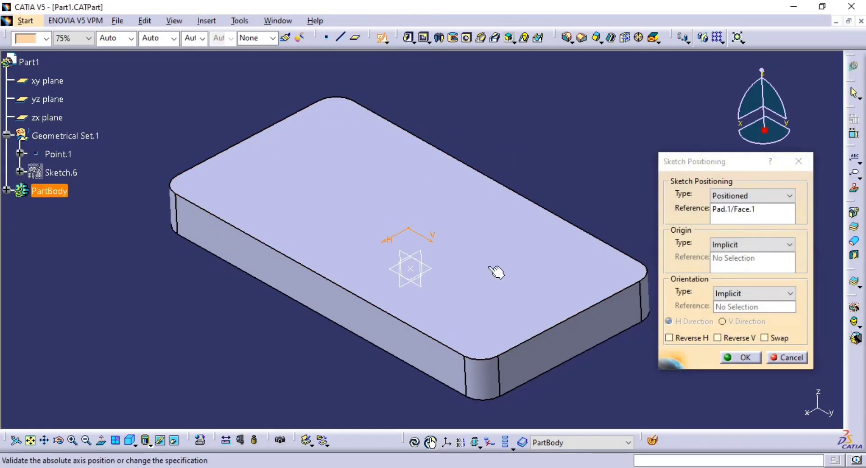
click(751, 246)
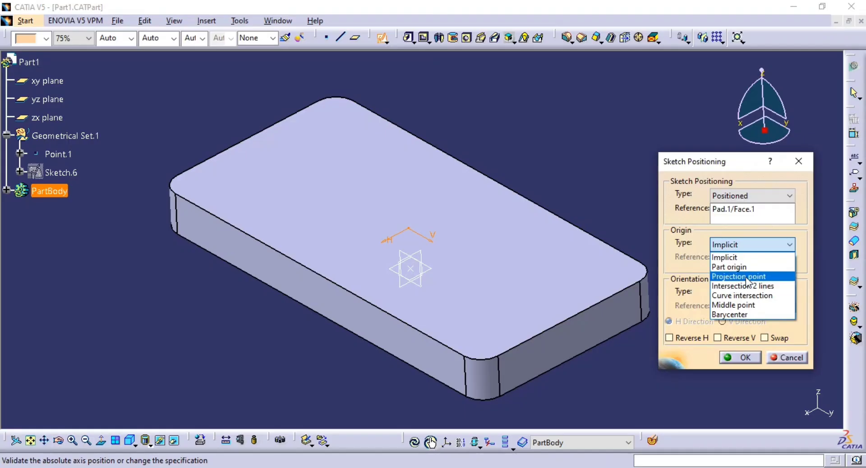
click(745, 277)
click(412, 269)
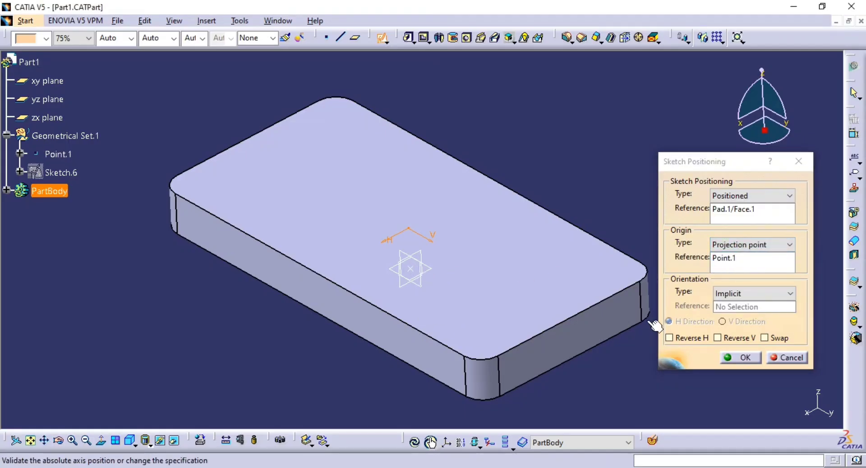
click(764, 338)
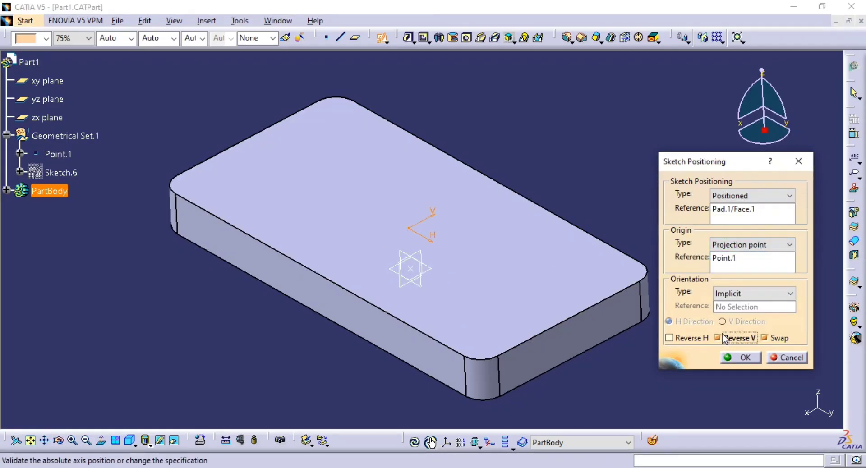
click(735, 358)
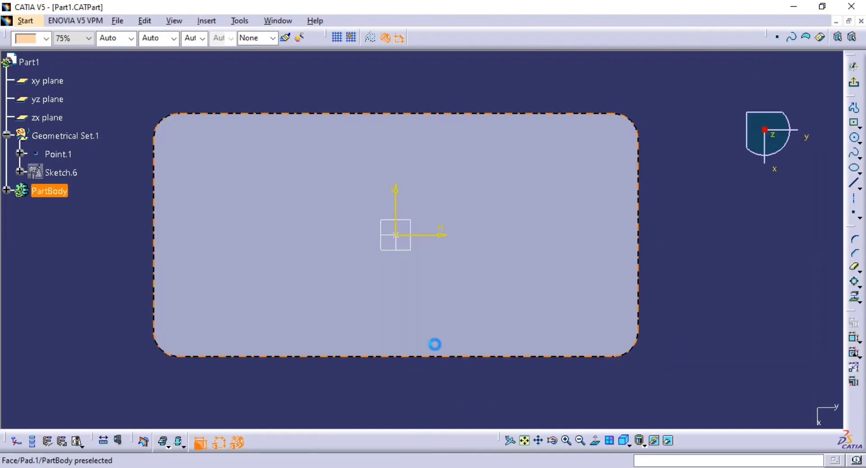
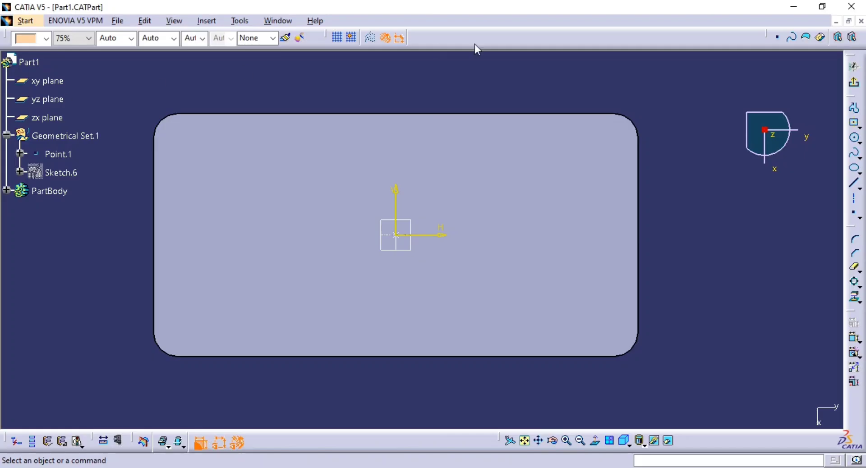
- Sketch a circle about 30 mm in diameter centred on the sketch origin and exit the sketch
click(855, 138)
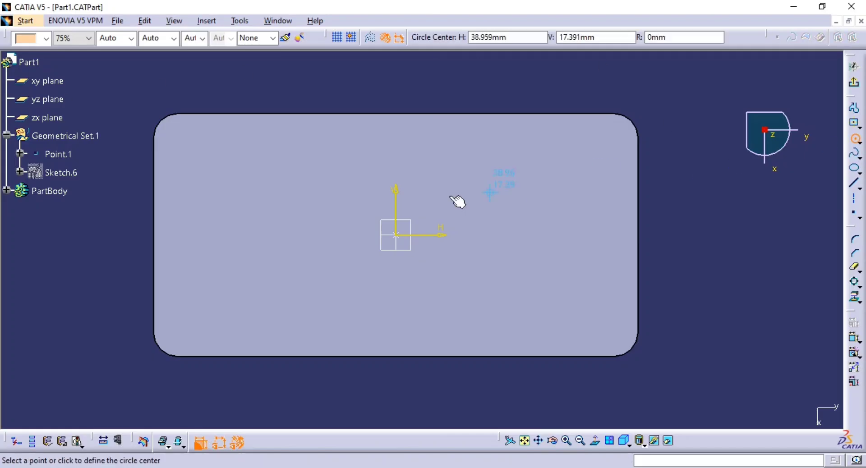
click(395, 235)
click(429, 217)
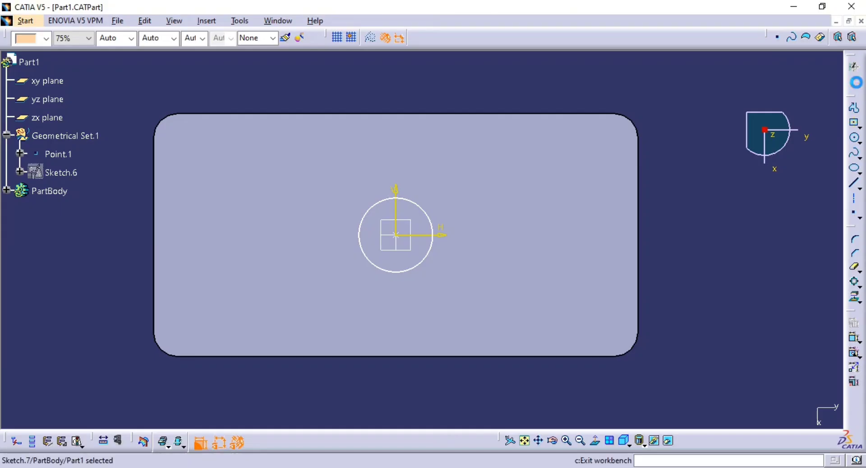
click(854, 67)
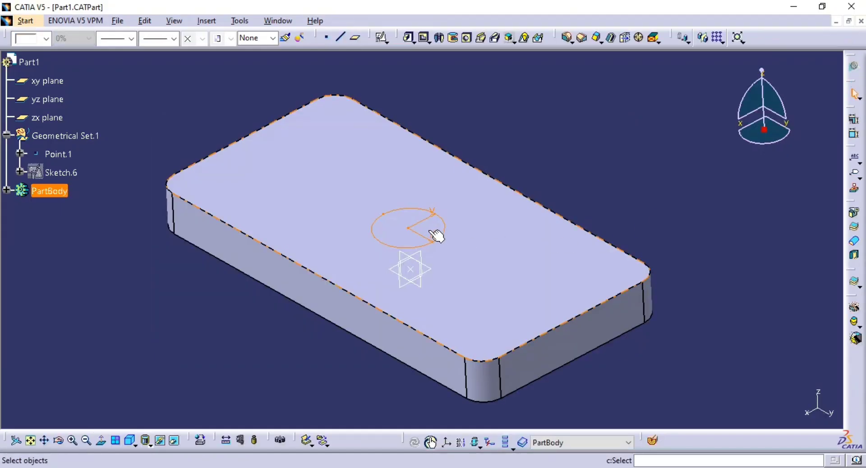
- Reopen the circle's sketch, dimension the circle with a diameter of 40 mm, and return to the 3D part
double_click(446, 228)
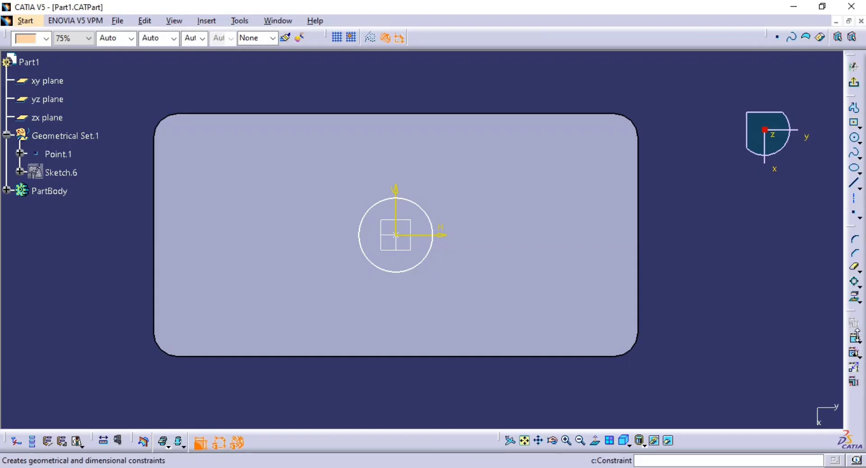
click(854, 338)
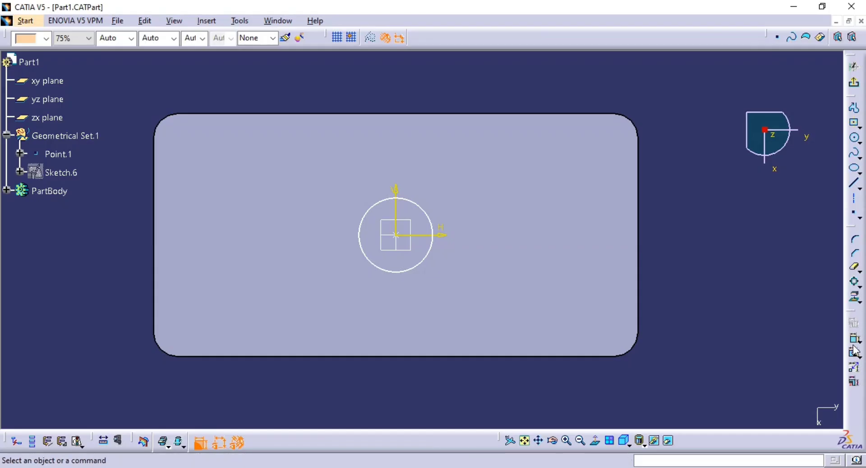
click(430, 258)
click(670, 181)
double_click(671, 181)
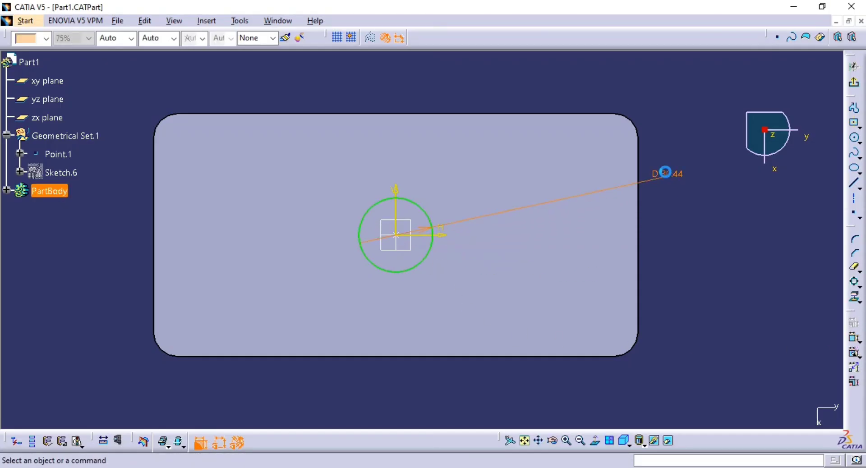
text(4)
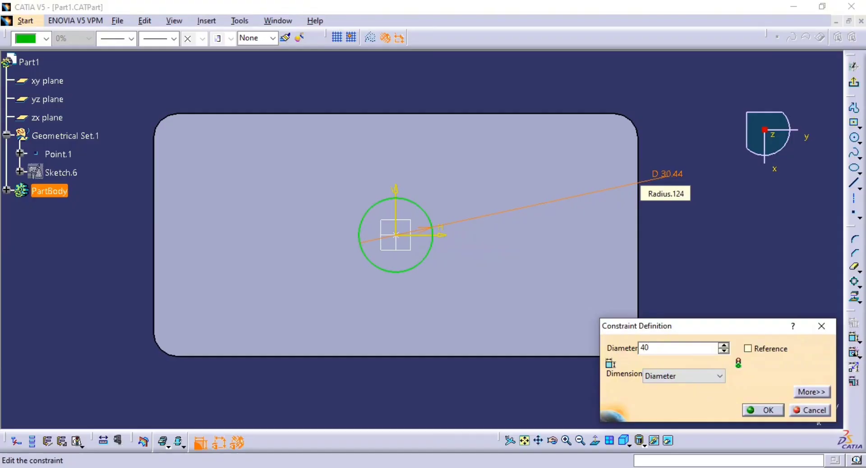
text(0)
key(Return)
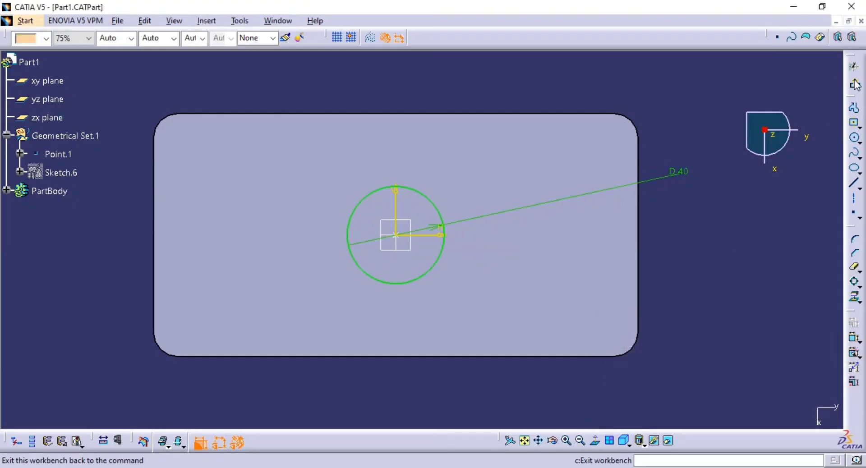
click(855, 84)
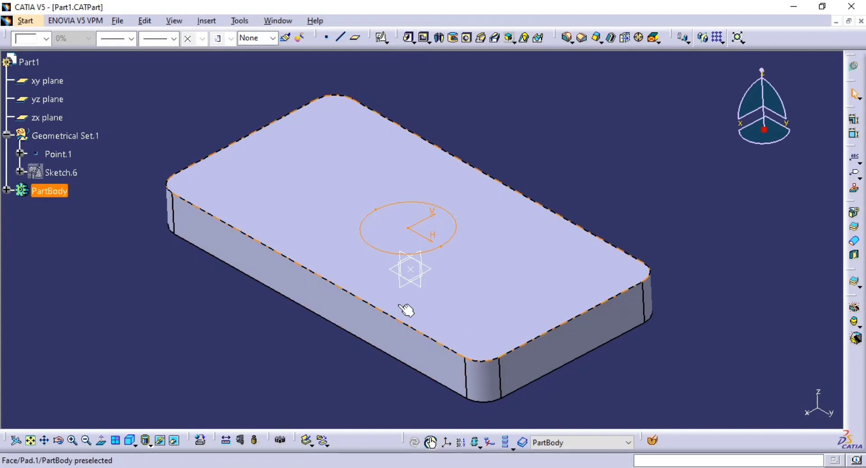
- Cut a 20 mm deep pocket through the plate from the circle sketch
mouse_move(479, 318)
ctrl+middle_down()
mouse_move(478, 335)
mouse_move(517, 321)
mouse_move(509, 331)
ctrl+middle_up()
click(612, 153)
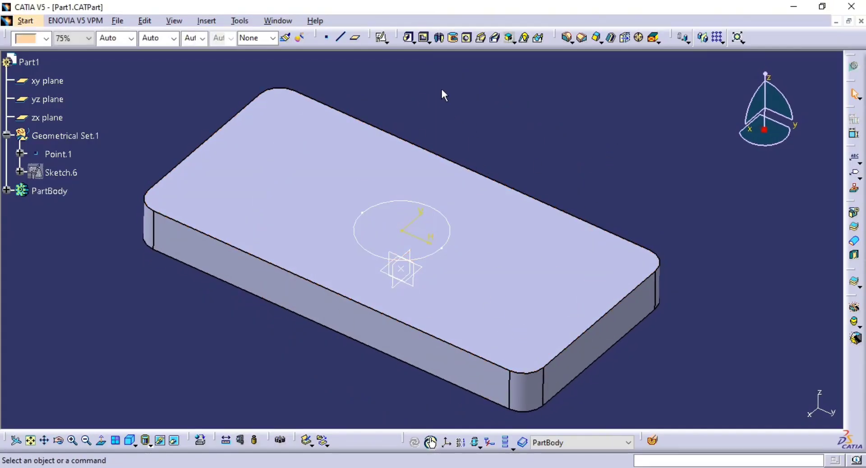
click(424, 39)
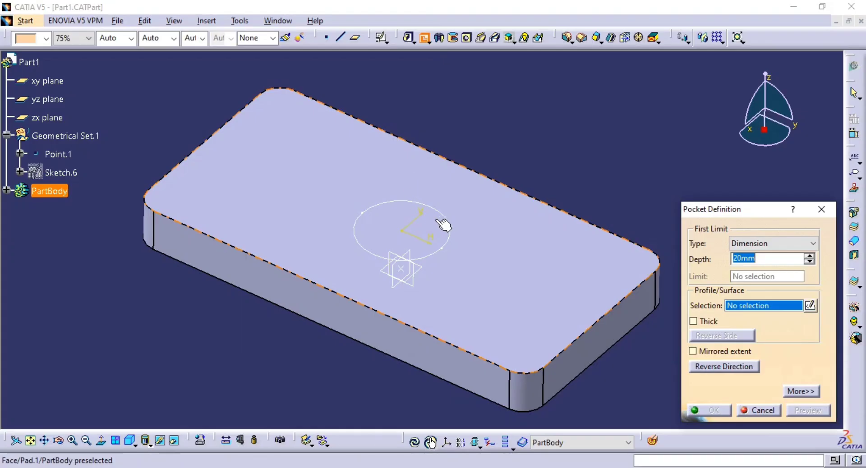
click(457, 227)
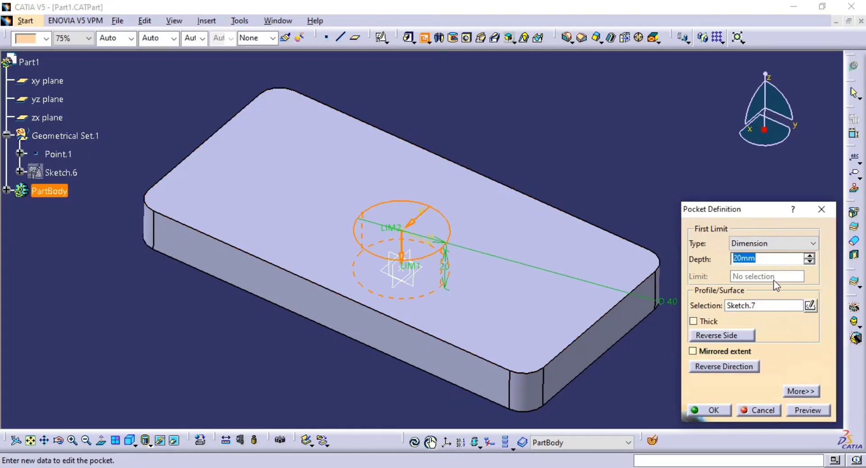
click(808, 411)
mouse_move(479, 308)
middle_down()
mouse_move(495, 345)
mouse_move(474, 306)
middle_up()
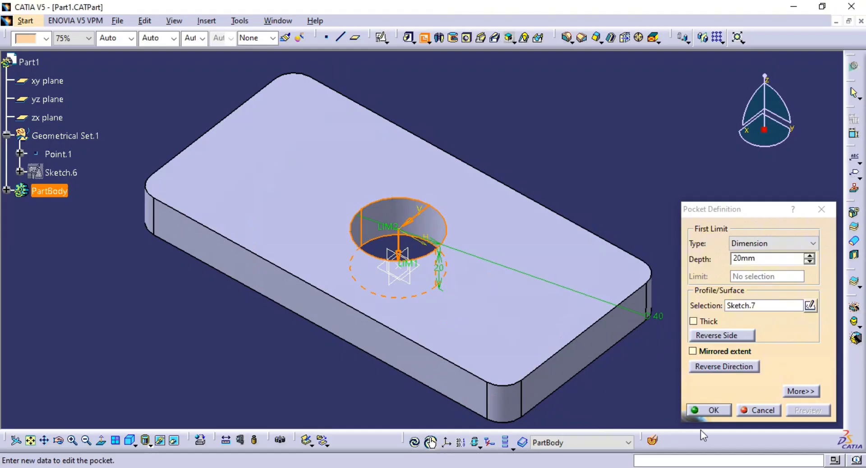
click(713, 411)
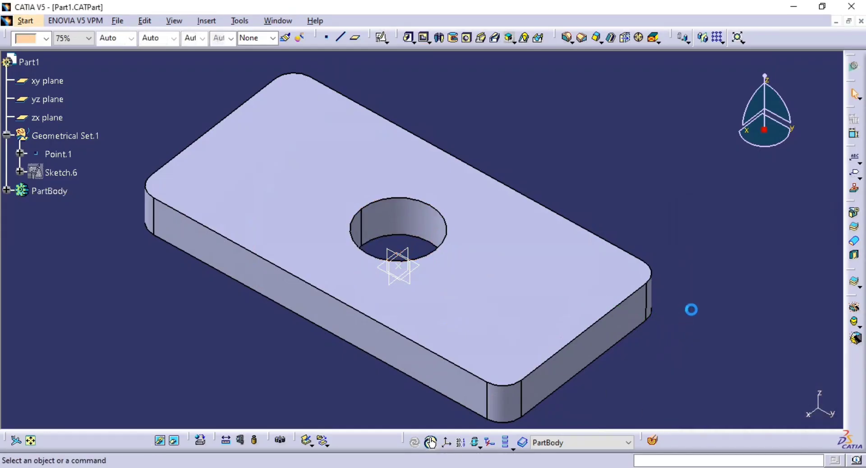
- Review the pocket's definition, cancel out of it, and expand PartBody in the specification tree to inspect its features
middle_drag(691, 307, 586, 352)
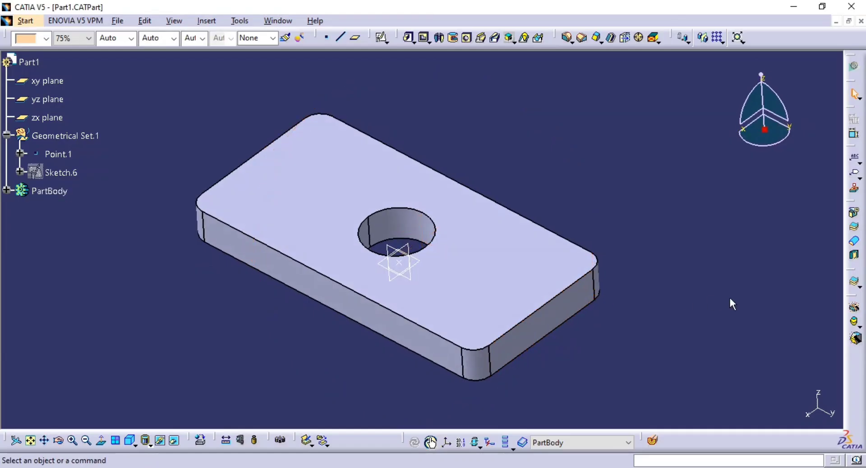
middle_drag(450, 265, 435, 262)
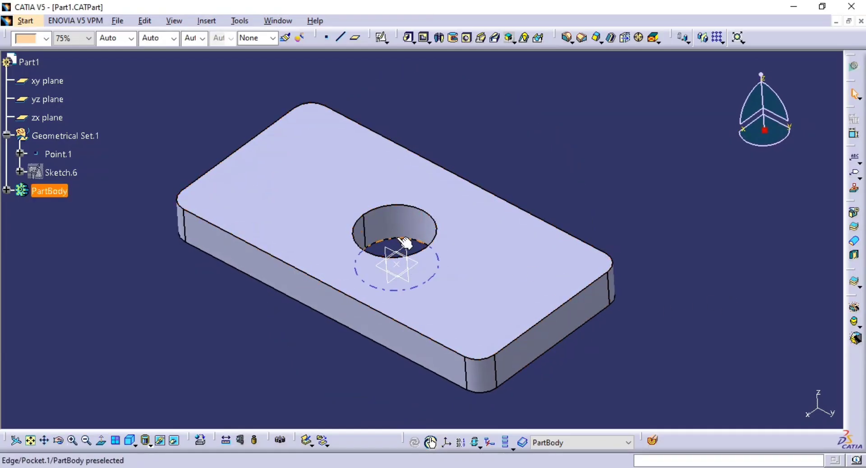
double_click(403, 223)
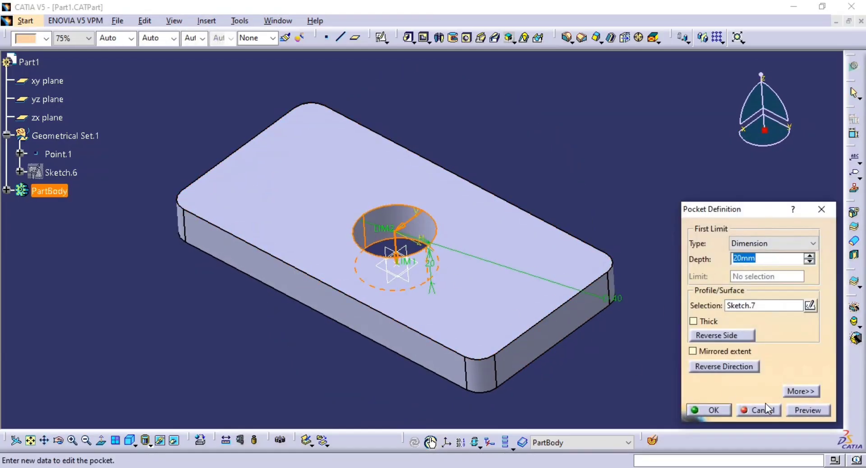
click(758, 412)
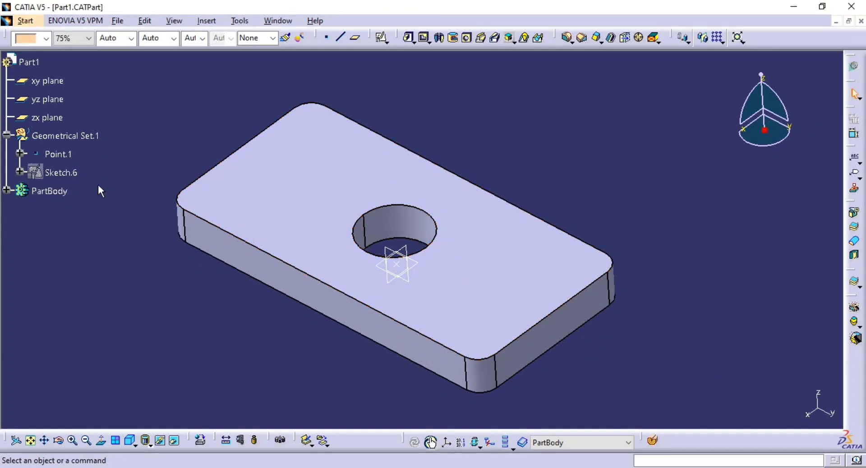
click(8, 190)
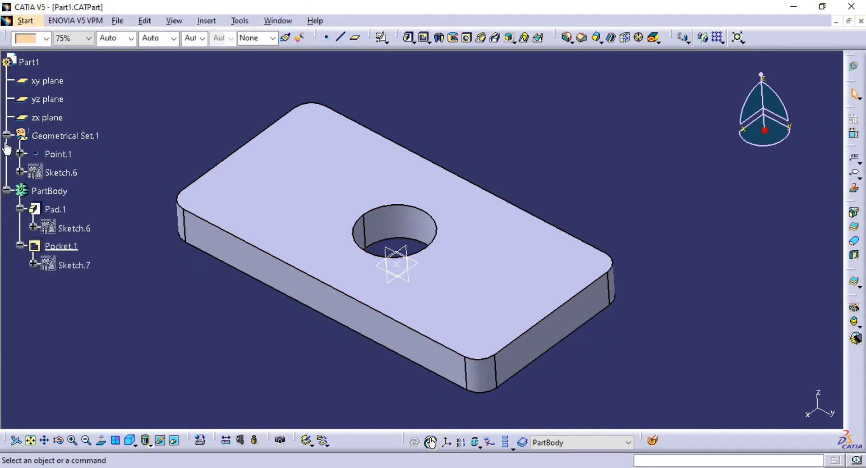
- Collapse the geometrical set, reopen the pocket's circle sketch, set the circle's diameter to 20 mm, and return to the 3D part
click(6, 135)
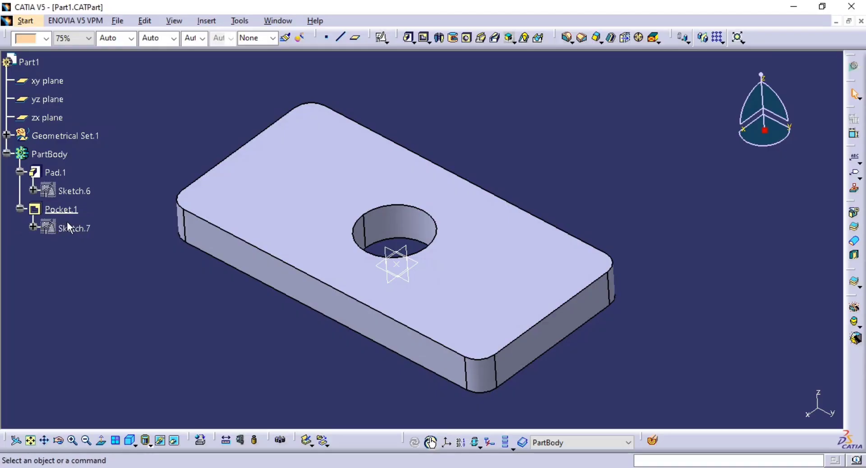
click(56, 210)
click(112, 292)
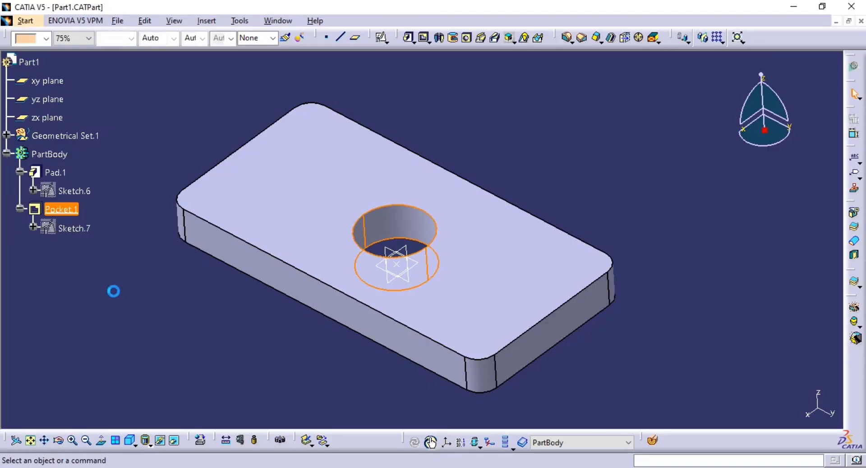
click(72, 229)
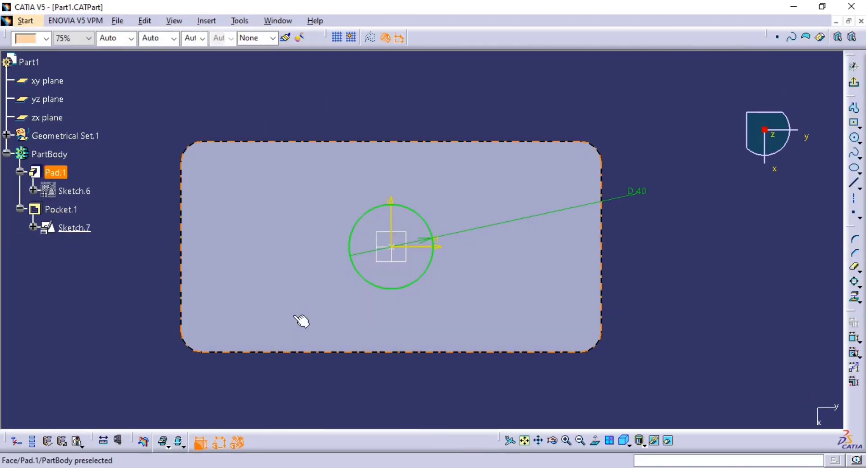
double_click(646, 194)
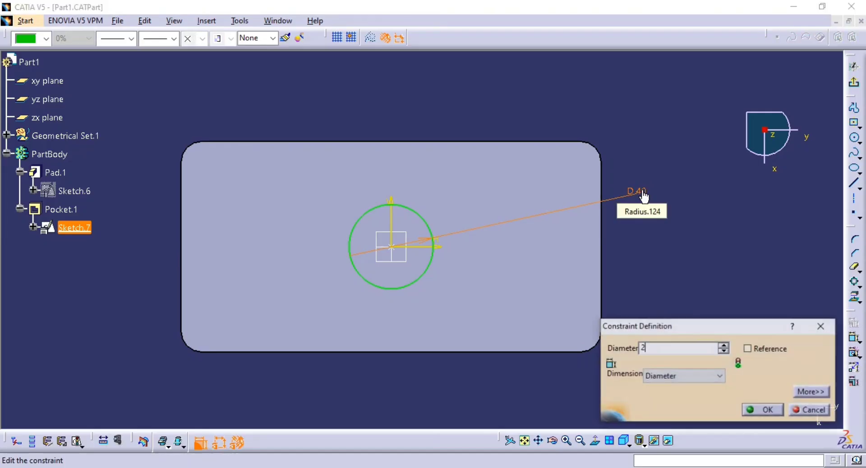
text(20)
key(Return)
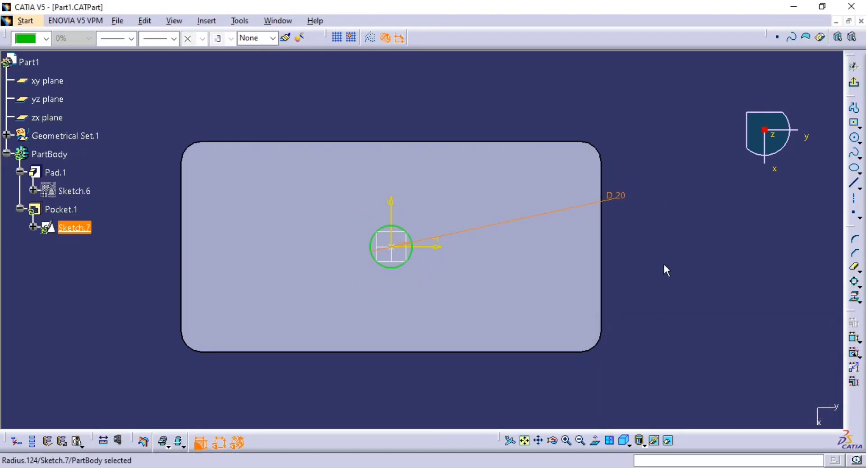
click(851, 88)
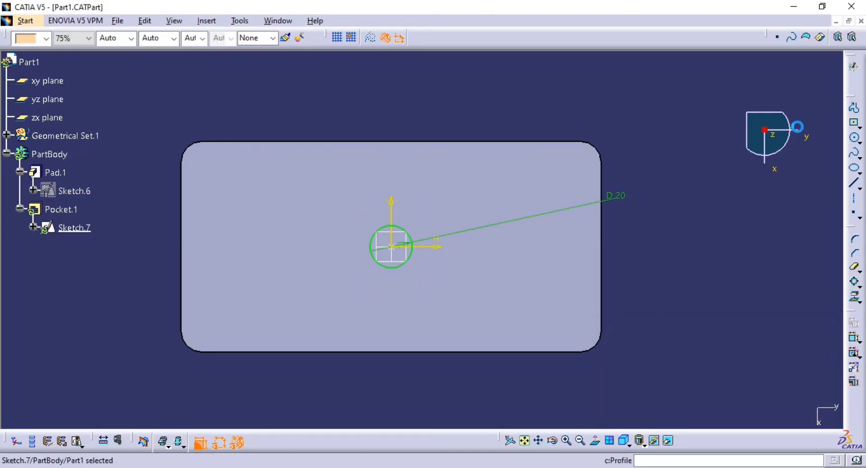
scroll(466, 217, down, 1)
mouse_move(467, 227)
middle_down()
mouse_move(466, 218)
mouse_move(511, 215)
middle_up()
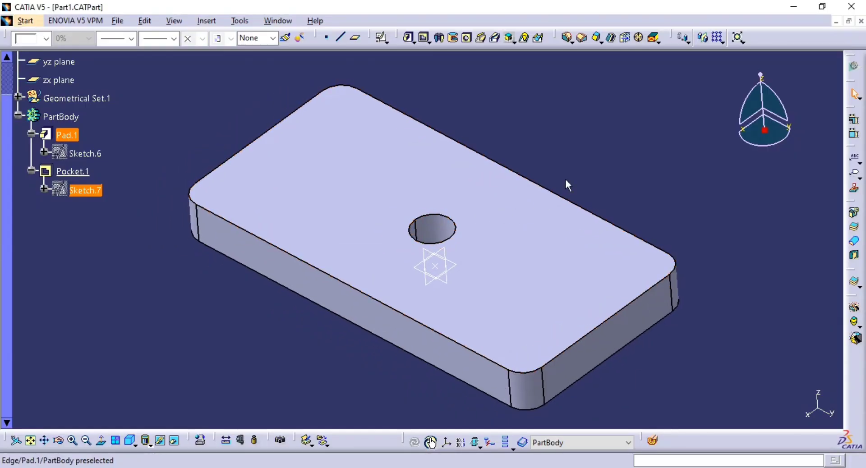
click(610, 167)
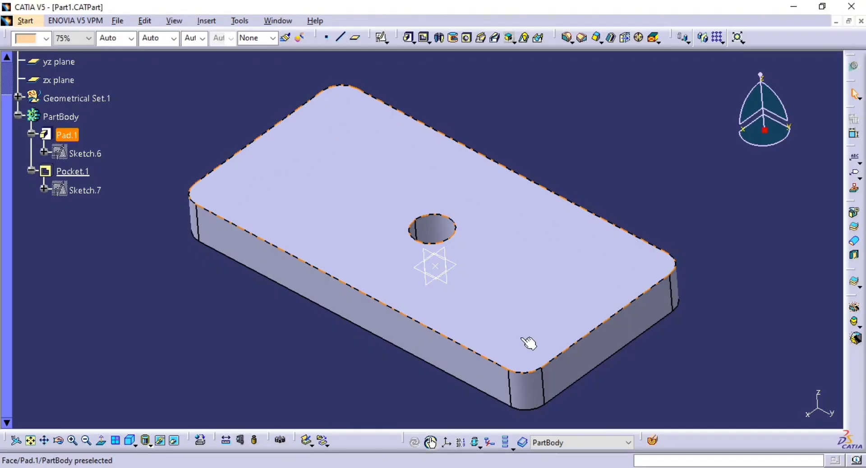
- Create a positioned sketch on the plate's upper face with its origin projected from Point.1 and the H and V axes swapped
ctrl+middle_drag(599, 189, 595, 230)
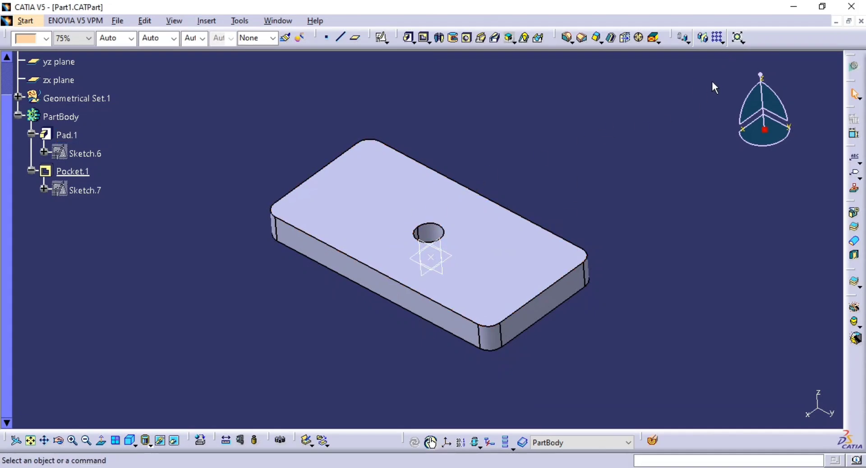
click(723, 43)
click(382, 37)
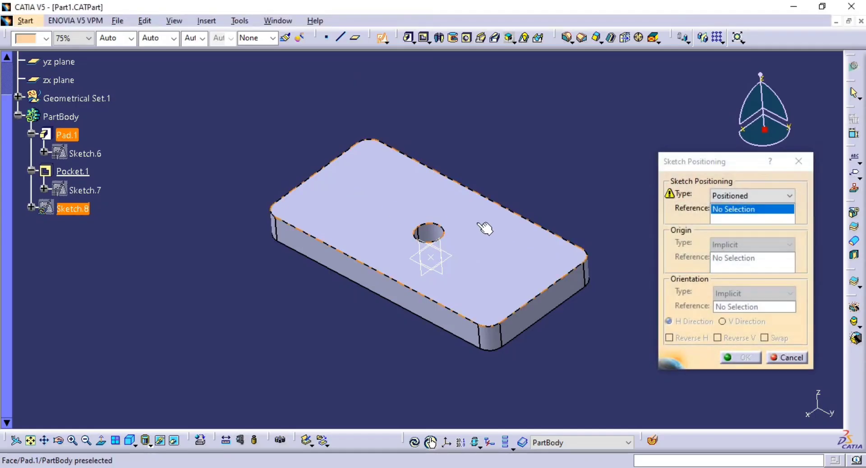
click(458, 226)
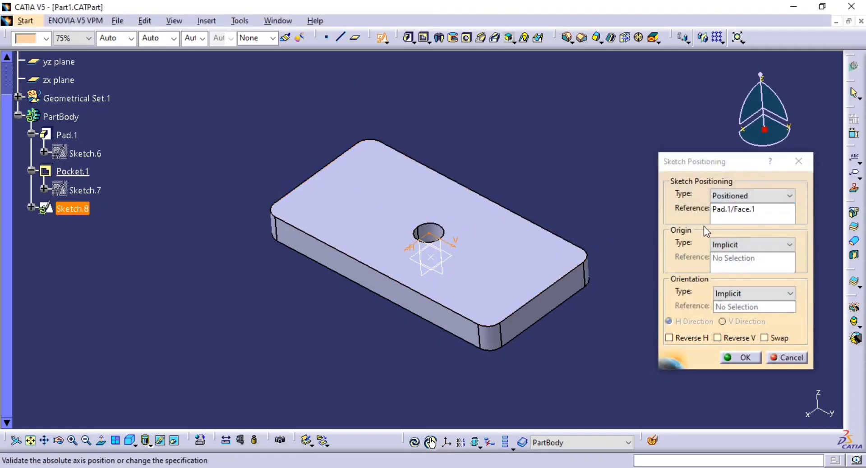
click(731, 251)
click(728, 271)
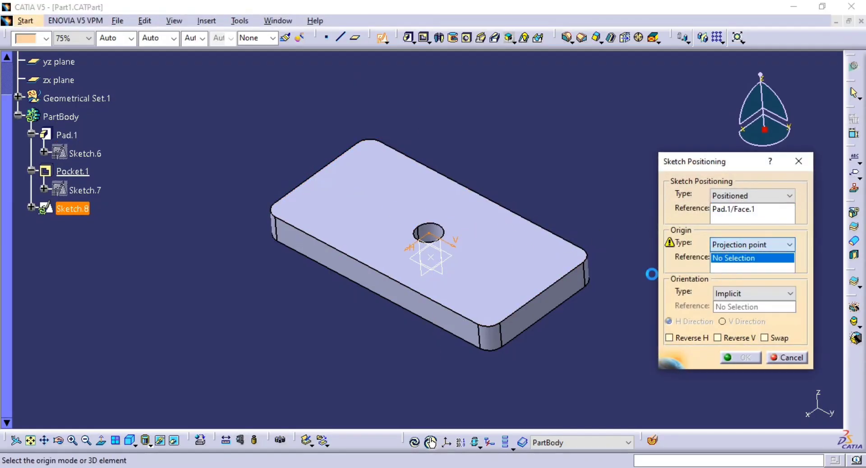
click(434, 253)
click(764, 339)
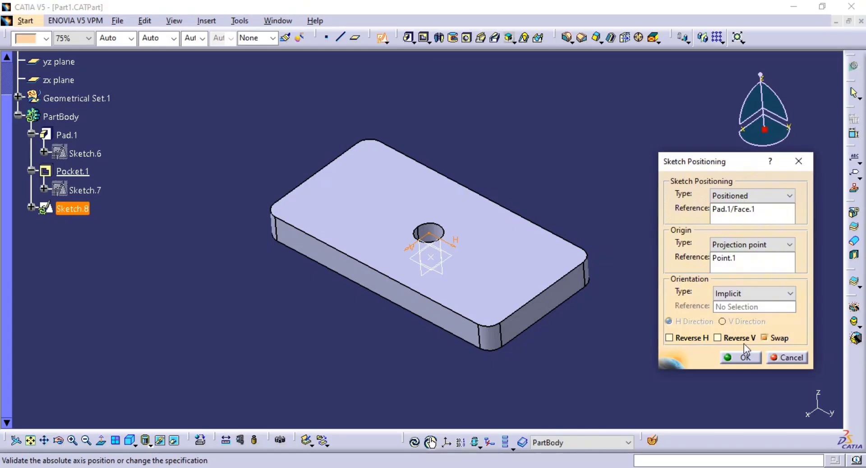
click(744, 358)
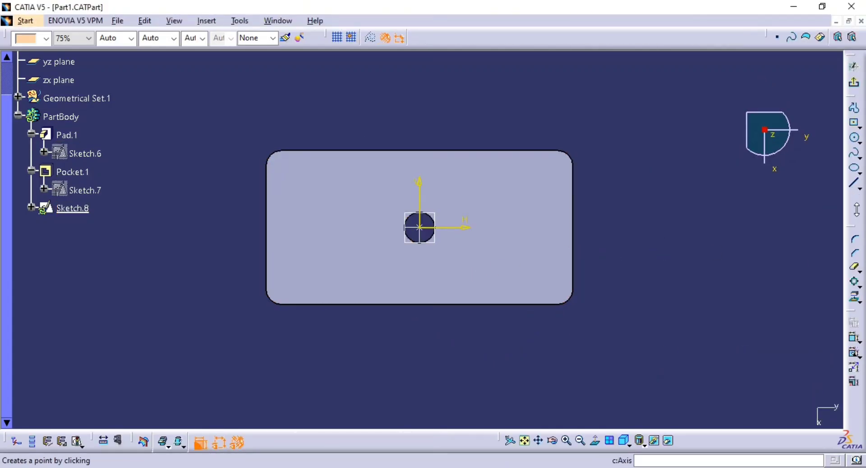
- Place four sketch points on the plate face, one near each rounded corner
click(855, 215)
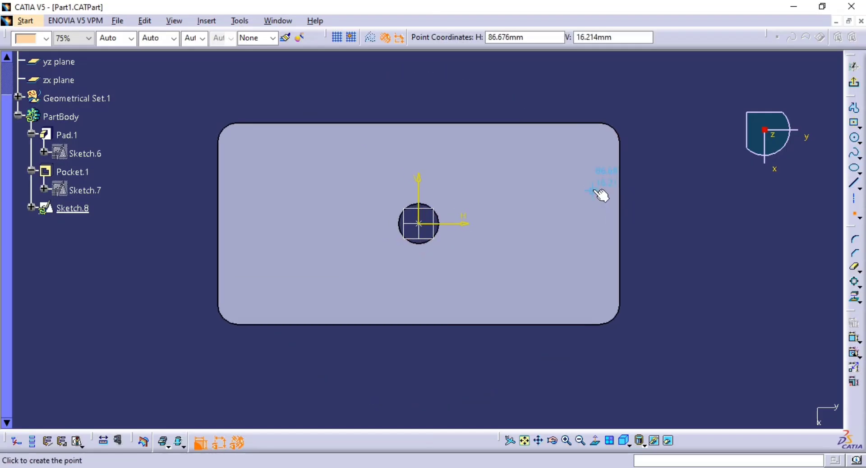
click(598, 141)
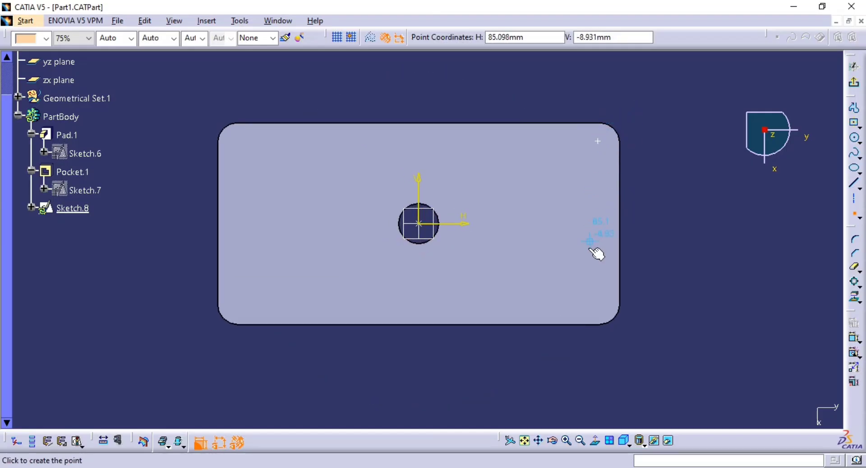
click(589, 297)
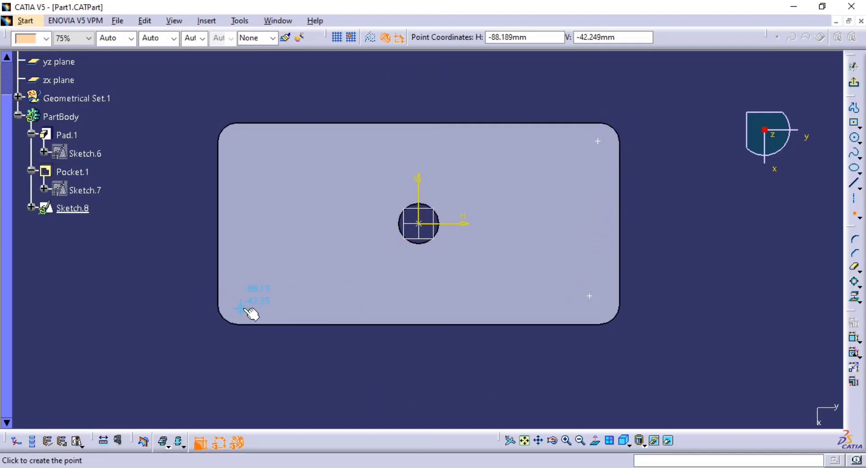
click(239, 142)
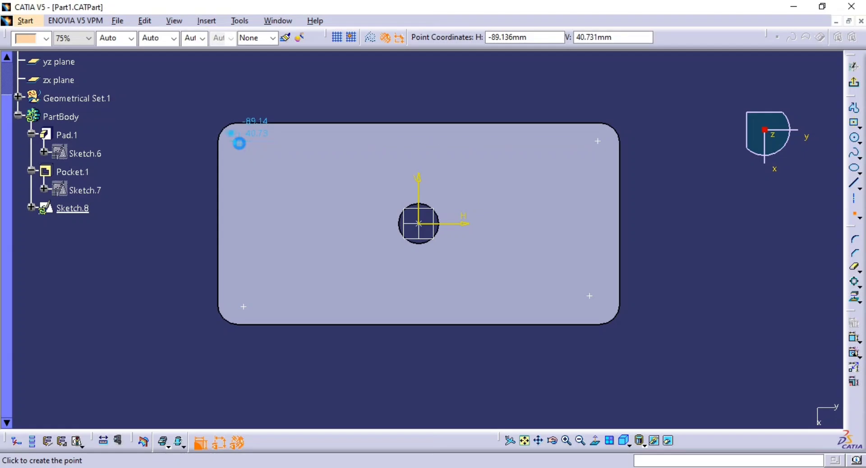
key(Escape)
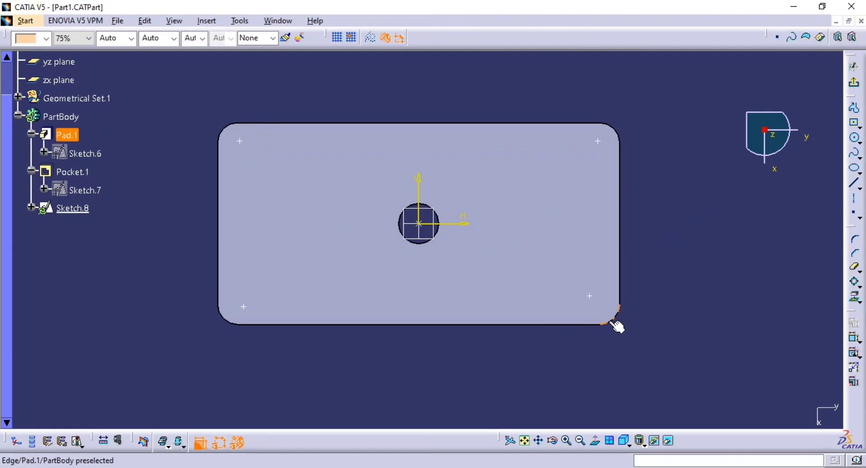
- Constrain the two points near the plate's right end to be concentric with their adjacent corner arcs
click(857, 344)
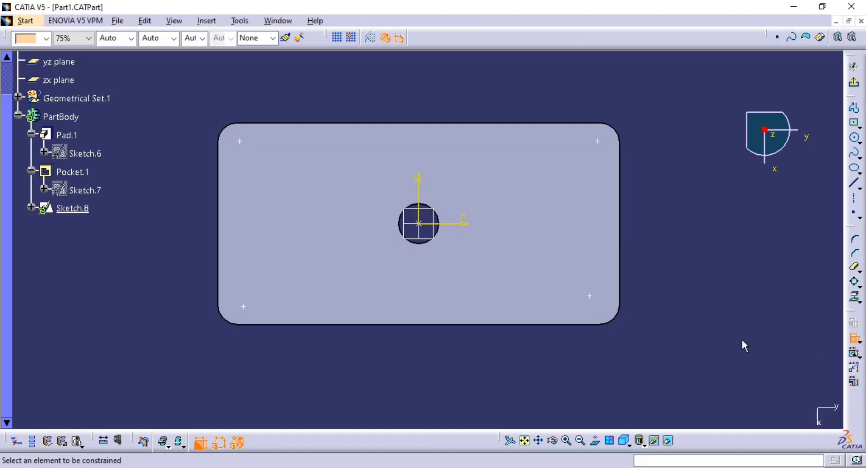
click(590, 298)
click(607, 318)
right_click(656, 298)
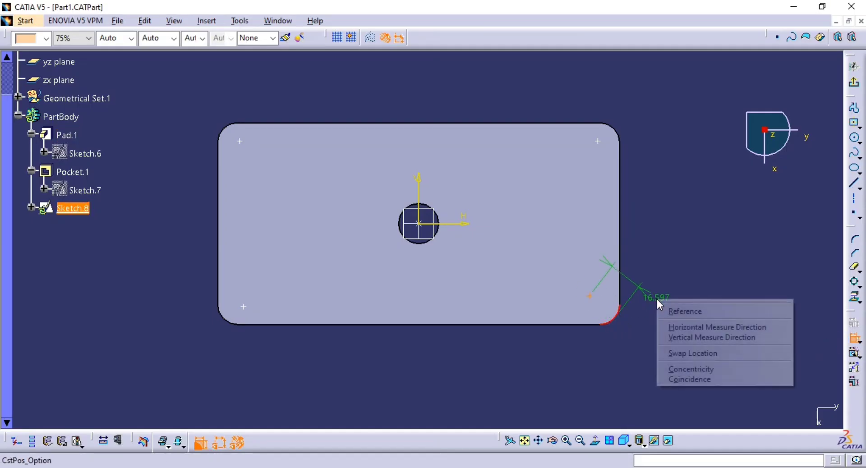
click(699, 379)
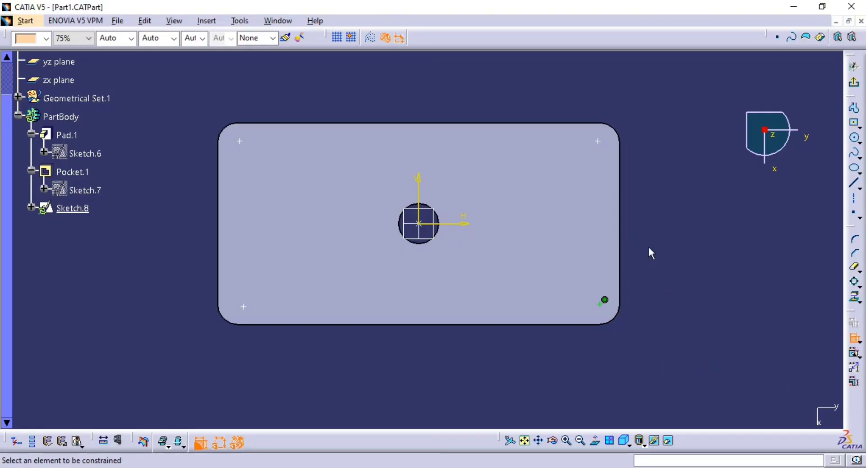
click(605, 184)
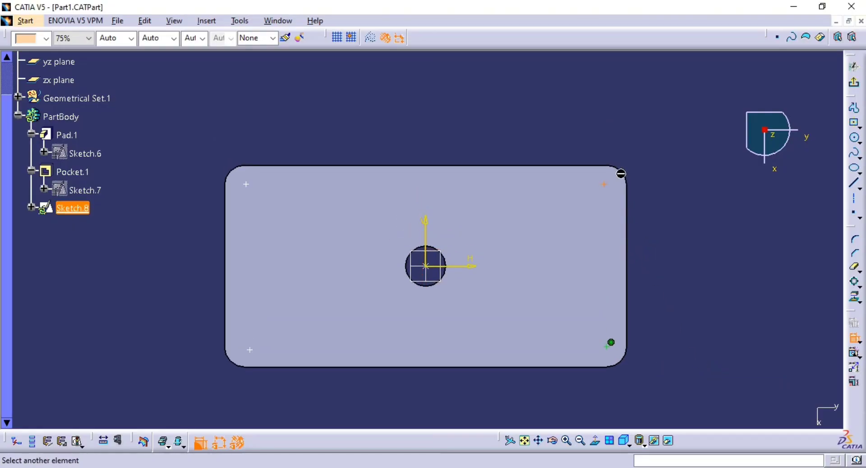
click(626, 177)
right_click(661, 152)
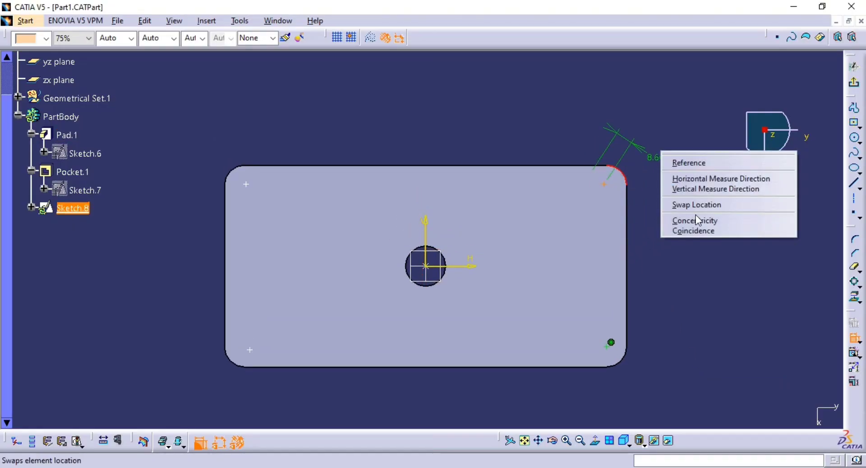
click(698, 221)
- Make the two points near the plate's left end concentric with their corner arcs, and exit the sketch
click(244, 183)
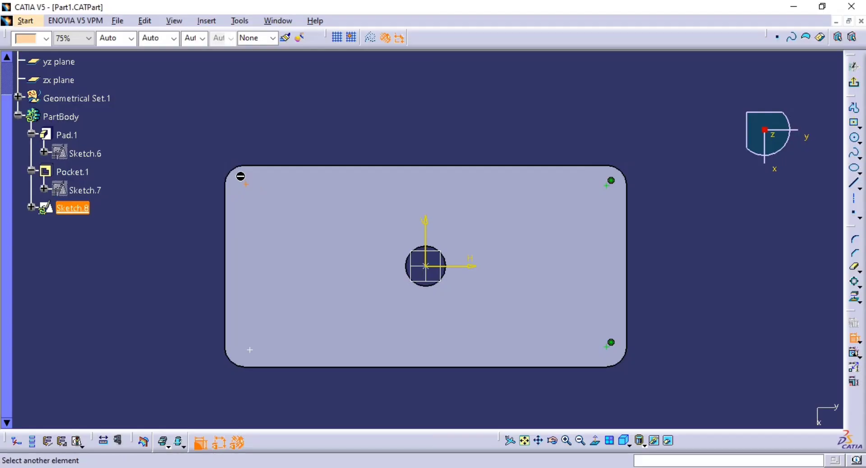
right_click(230, 150)
click(255, 221)
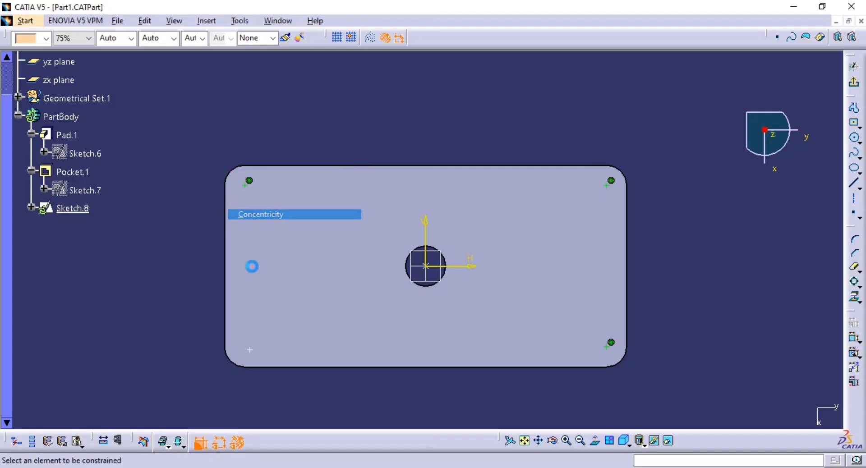
click(245, 345)
click(236, 361)
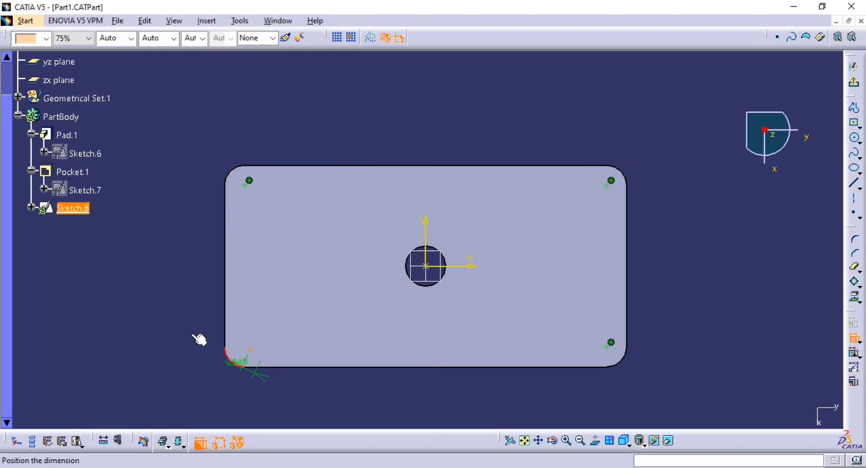
right_click(172, 313)
click(211, 382)
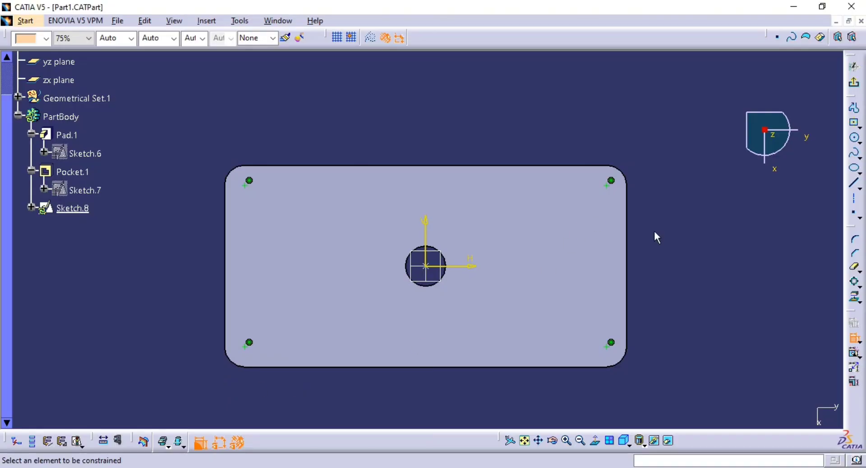
click(854, 82)
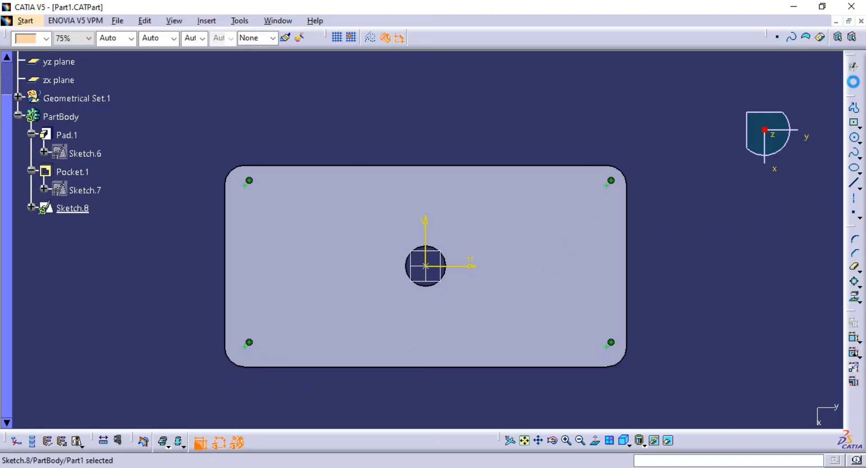
click(698, 75)
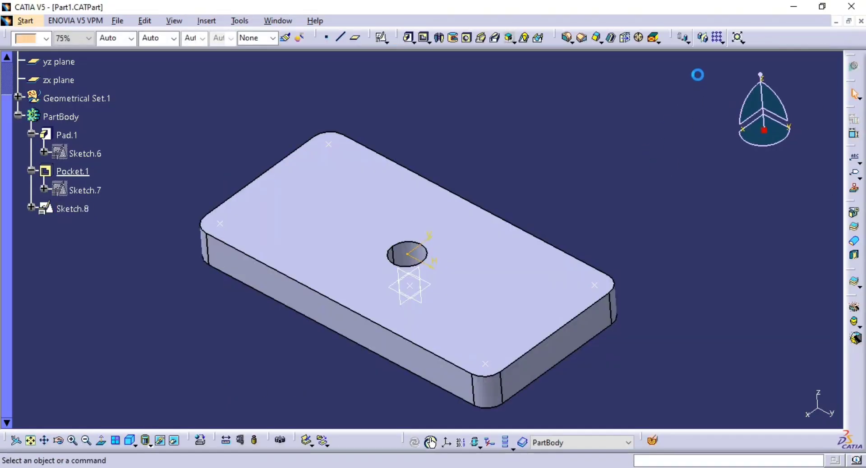
- Create a user pattern of Pocket.1, using the four corner points of Sketch.8 as the instance positions
click(724, 42)
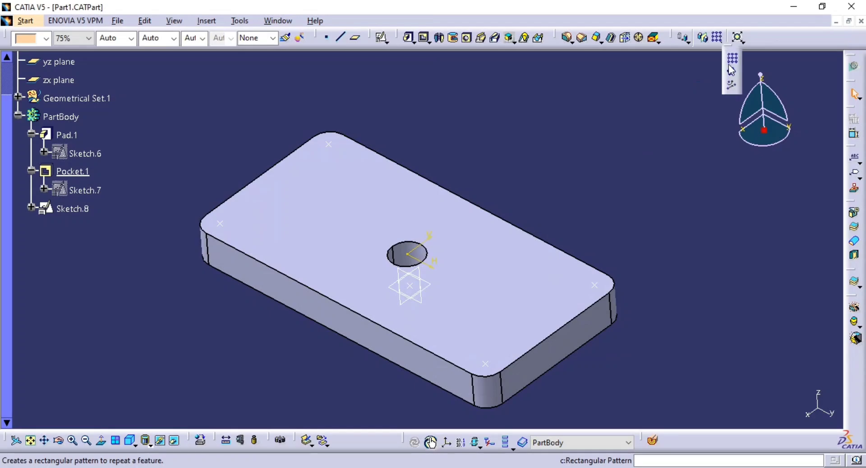
click(732, 87)
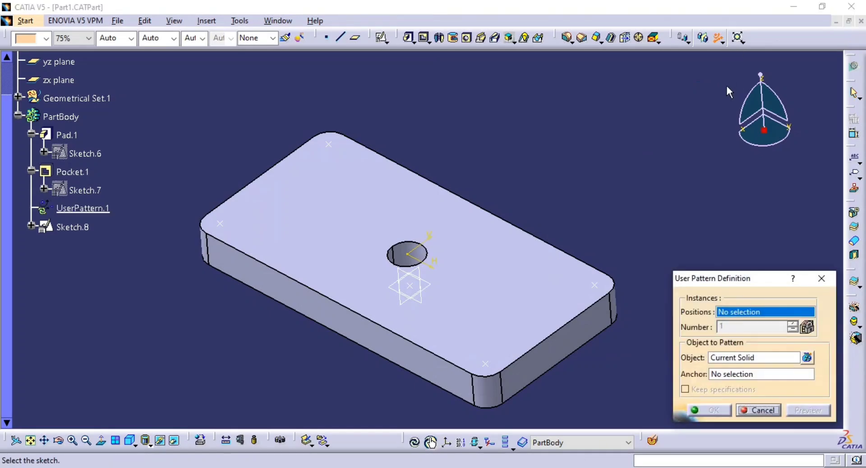
middle_drag(586, 182, 564, 159)
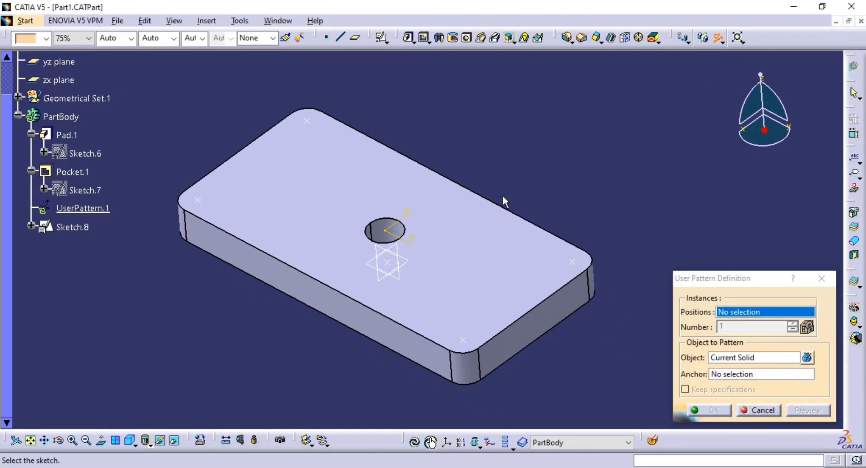
click(467, 342)
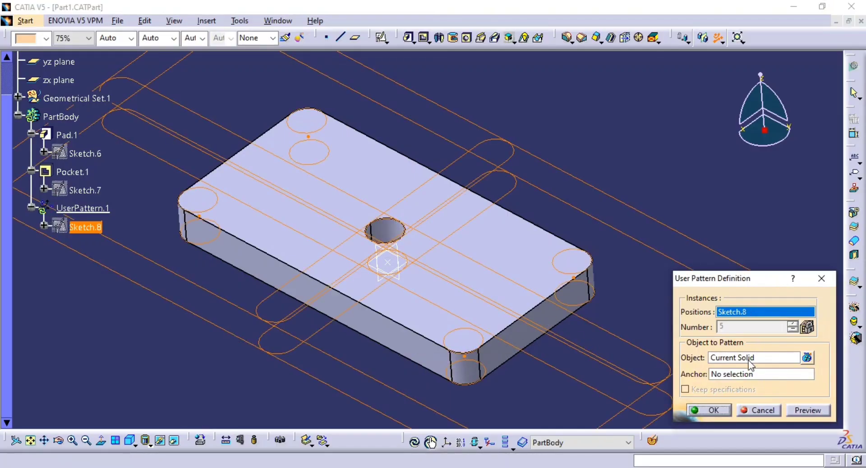
click(742, 360)
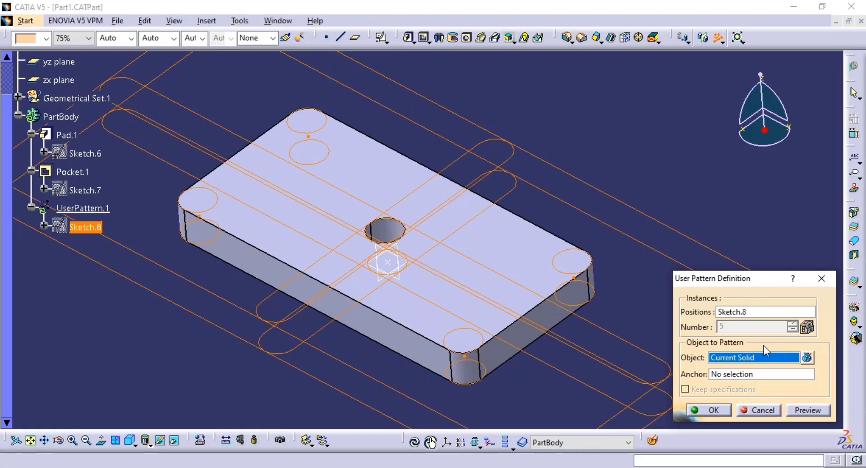
ctrl+middle_drag(495, 213, 545, 310)
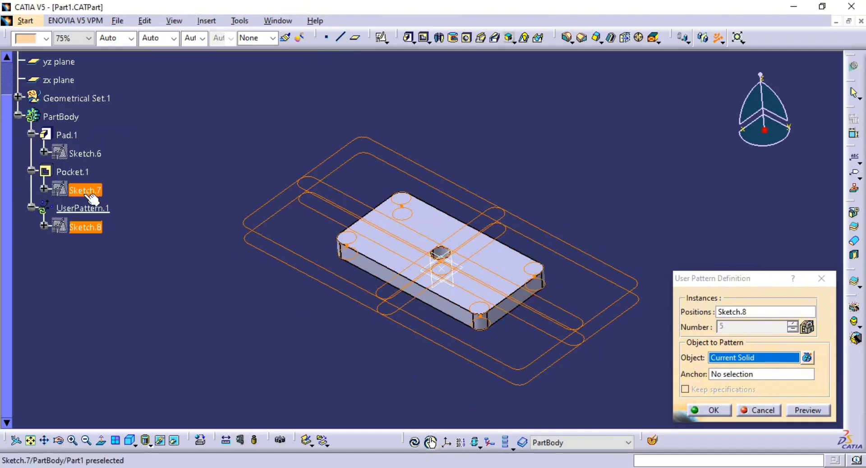
click(73, 172)
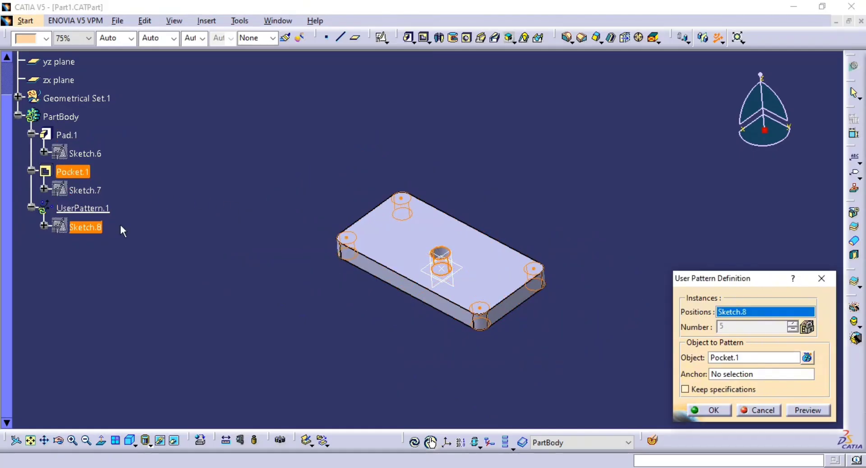
mouse_move(368, 291)
ctrl+middle_down()
mouse_move(348, 225)
mouse_move(360, 358)
ctrl+middle_up()
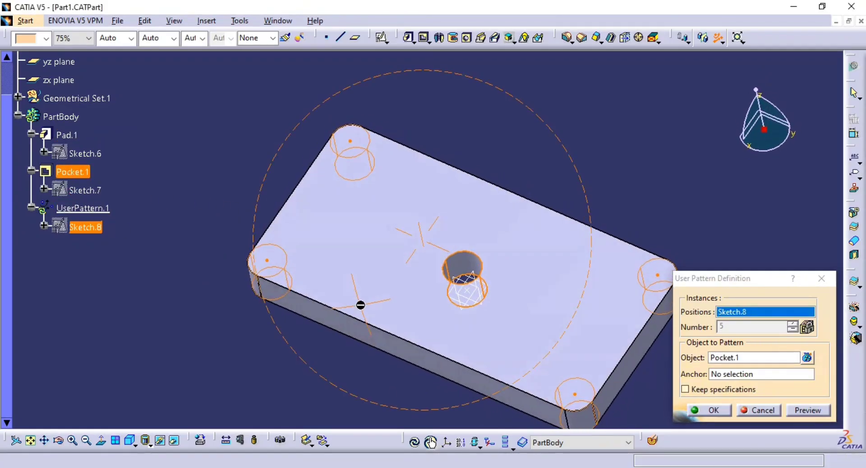
click(708, 411)
ctrl+middle_drag(732, 259, 547, 325)
ctrl+middle_drag(521, 296, 471, 244)
ctrl+middle_drag(429, 267, 408, 311)
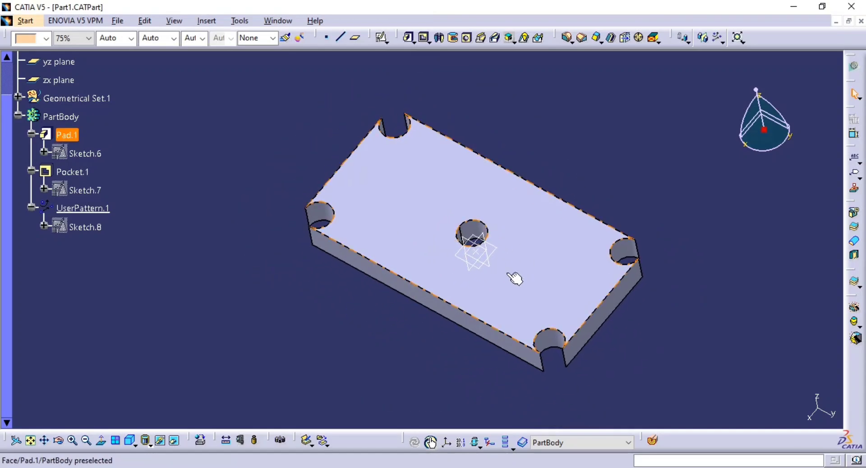
- Edit the pocket's sketch, set the hole diameter to 15 mm, and exit the sketch
click(441, 280)
click(243, 209)
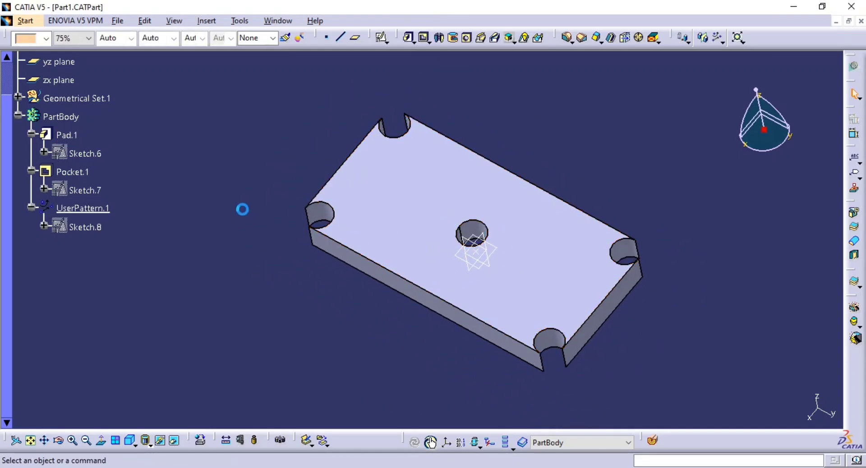
double_click(83, 190)
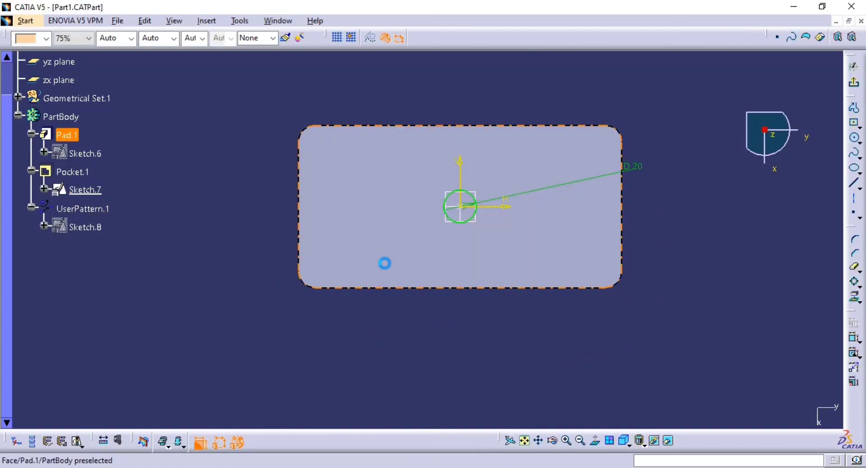
double_click(638, 167)
text(15mm)
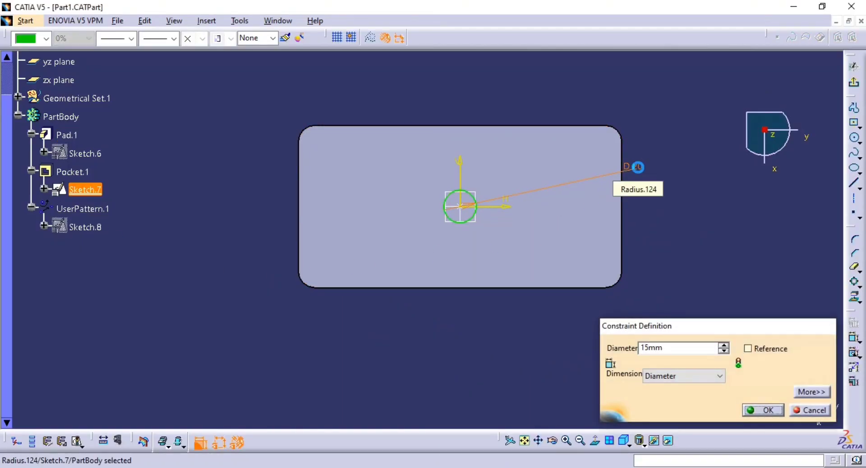
key(Return)
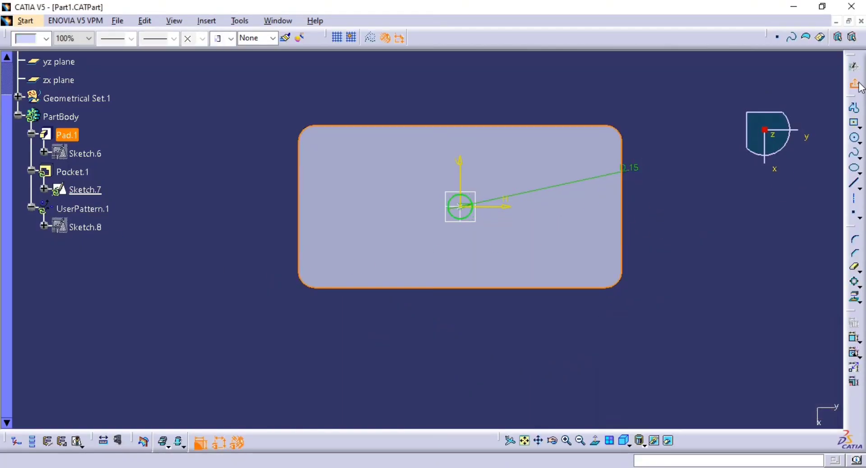
click(855, 67)
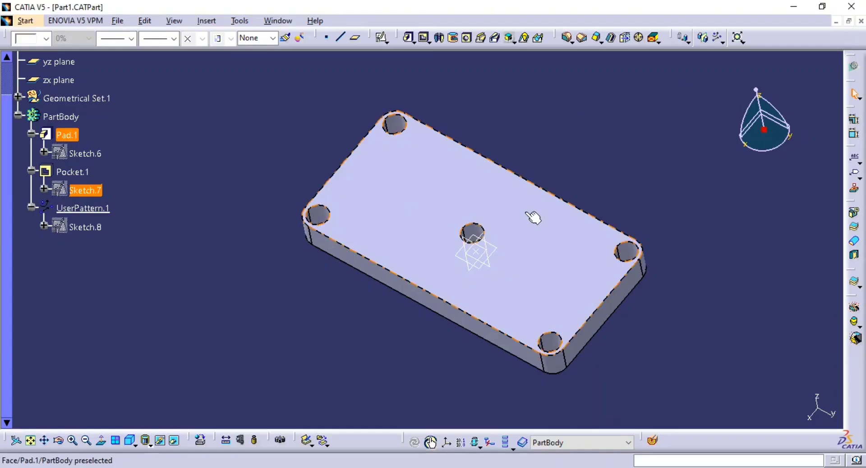
middle_drag(438, 294, 584, 228)
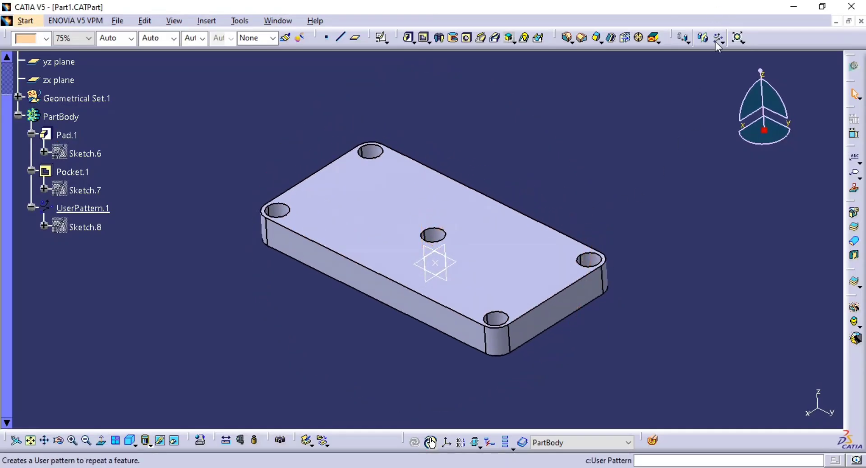
- Fillet the plate's upper perimeter edge with a 2 mm radius and tangency selection
middle_drag(611, 102, 565, 144)
click(582, 37)
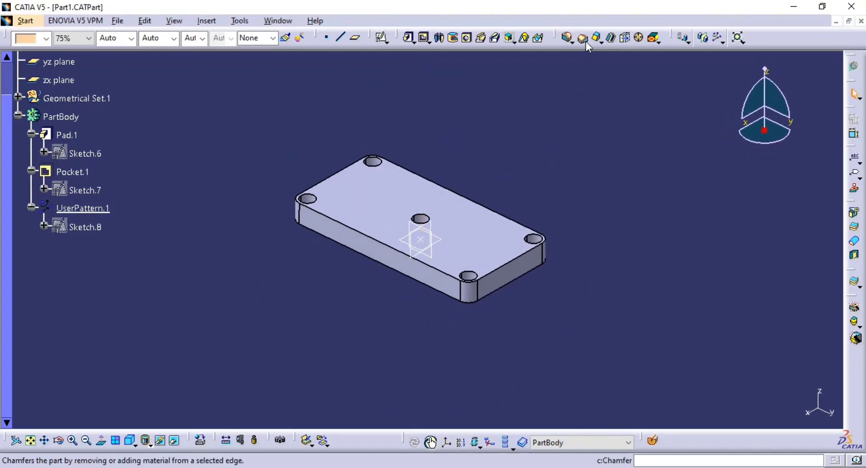
scroll(536, 221, up, 3)
middle_drag(526, 241, 481, 162)
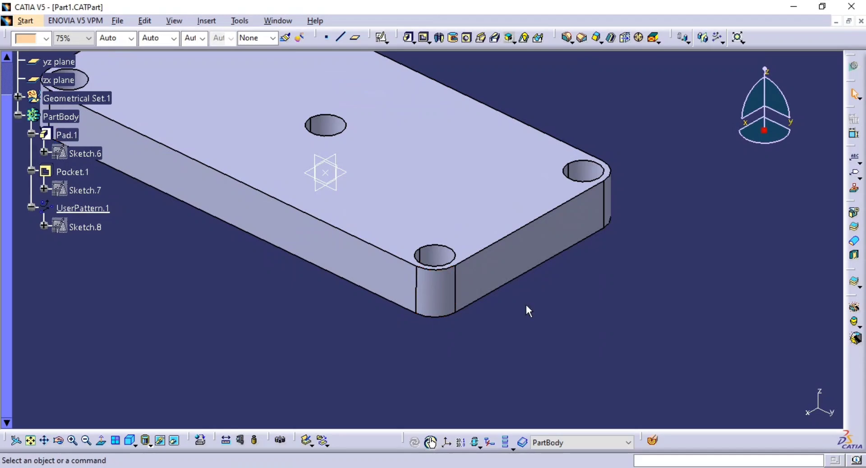
middle_drag(507, 287, 509, 278)
middle_drag(460, 298, 442, 317)
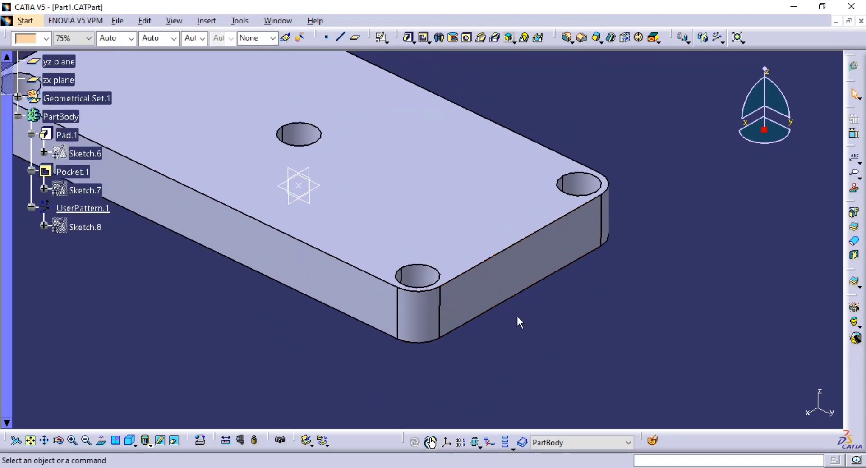
click(568, 37)
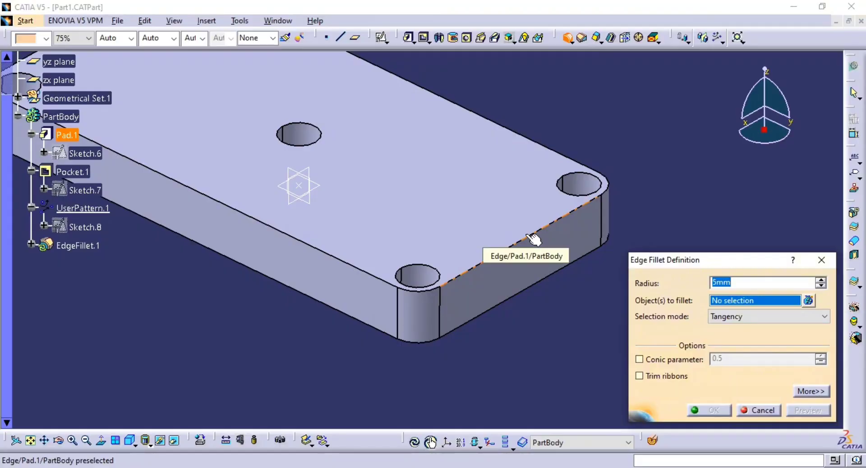
click(516, 242)
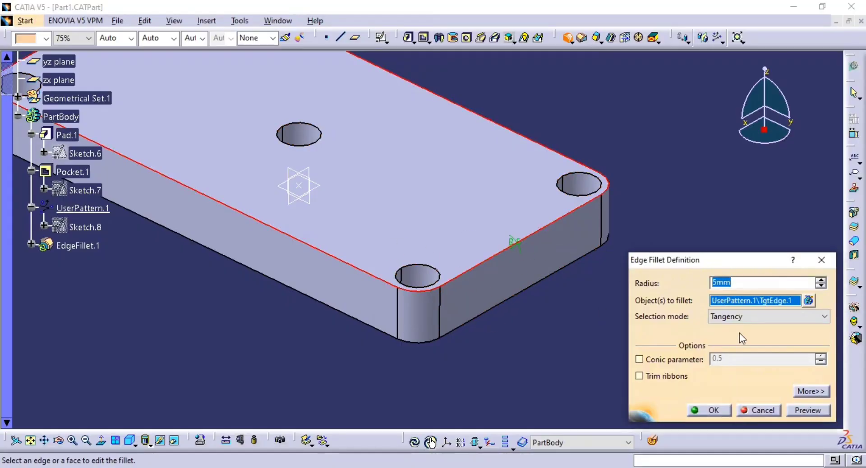
text(1)
click(806, 411)
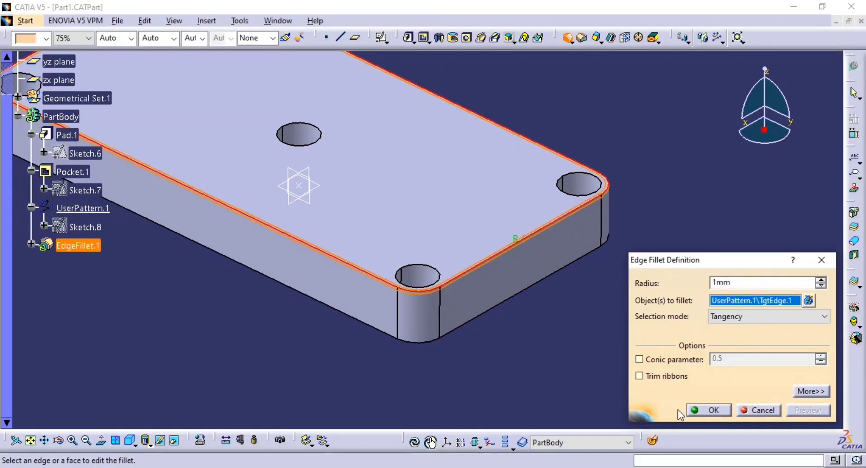
double_click(749, 284)
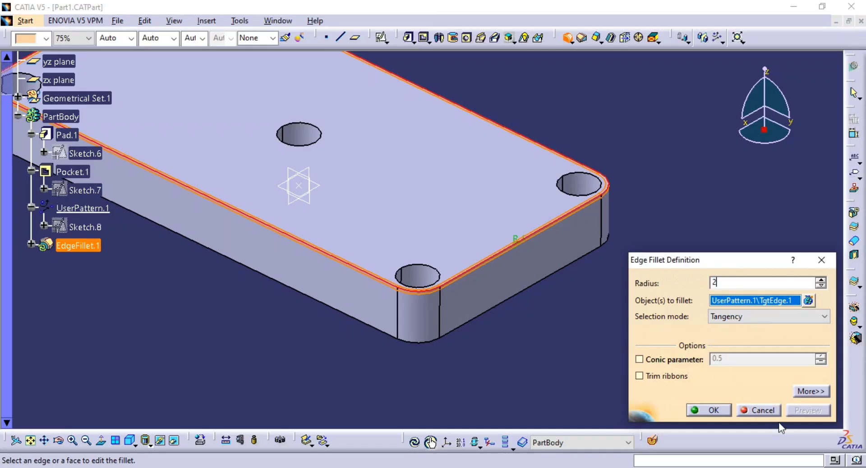
click(709, 411)
middle_drag(620, 253, 482, 187)
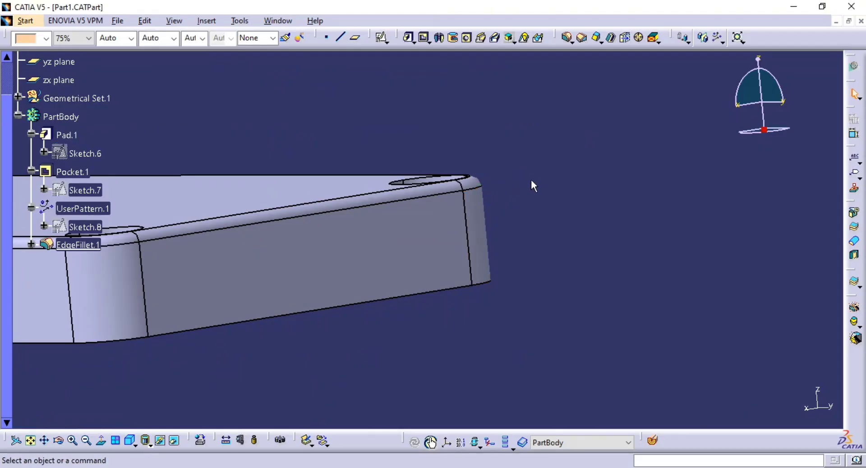
- Chamfer the plate's lower perimeter edge with a 5 mm length at 45 degrees
click(583, 38)
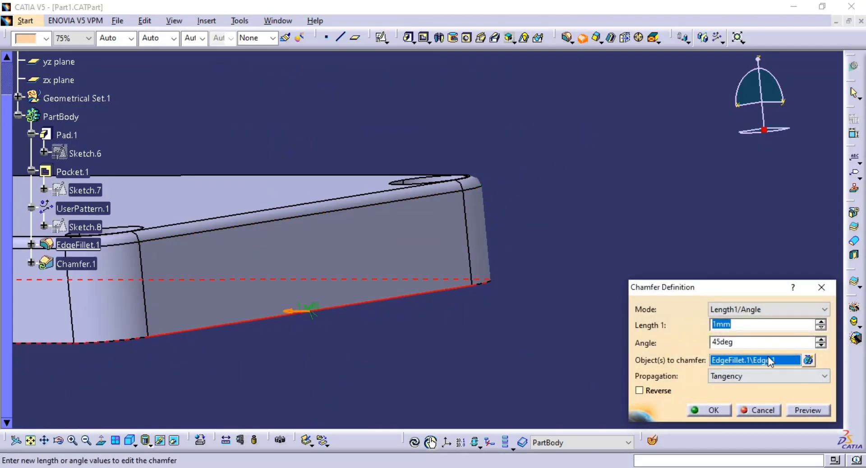
text(5)
click(800, 413)
click(708, 410)
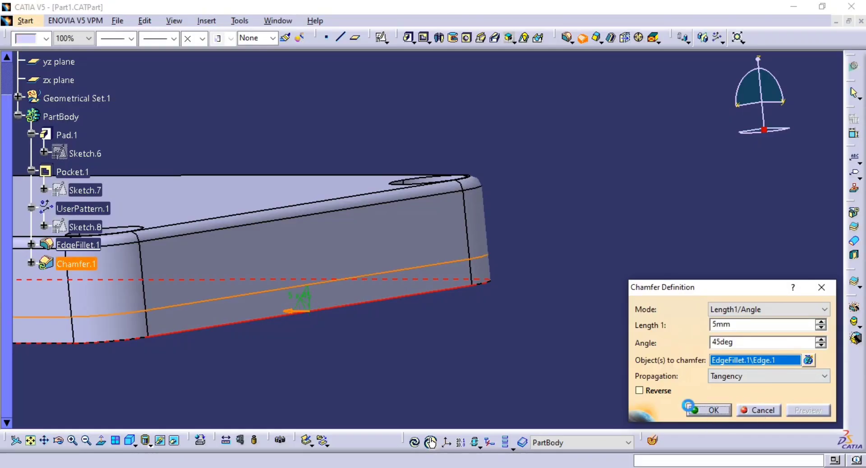
middle_drag(542, 290, 408, 245)
scroll(667, 276, down, 1)
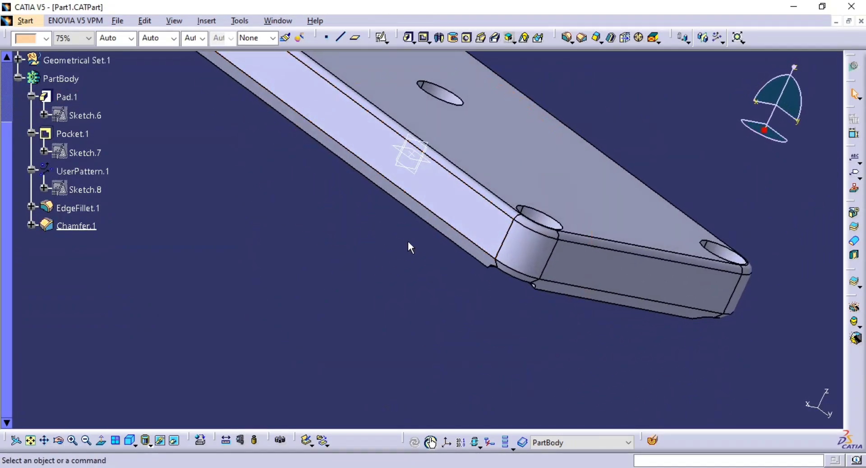
- Delete the lower-edge chamfer and the upper-edge fillet from the part body
click(77, 234)
key(Delete)
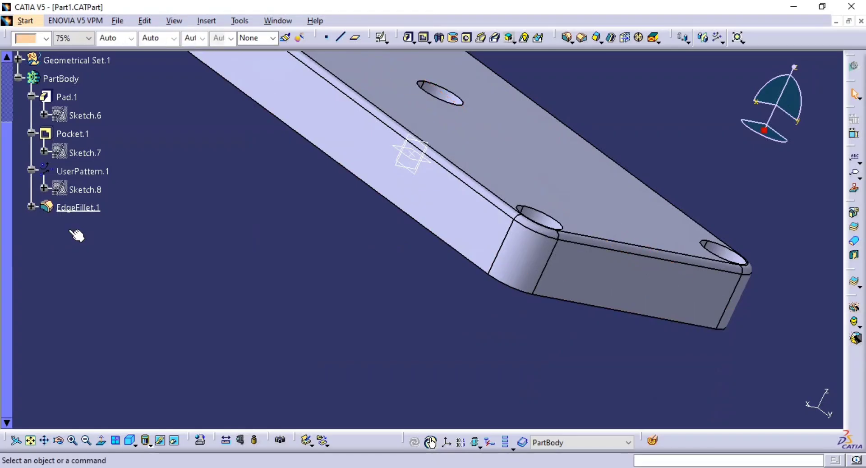
click(77, 207)
key(Delete)
- Hide the reference planes and the reference point at the plate's centre
middle_drag(290, 155, 385, 310)
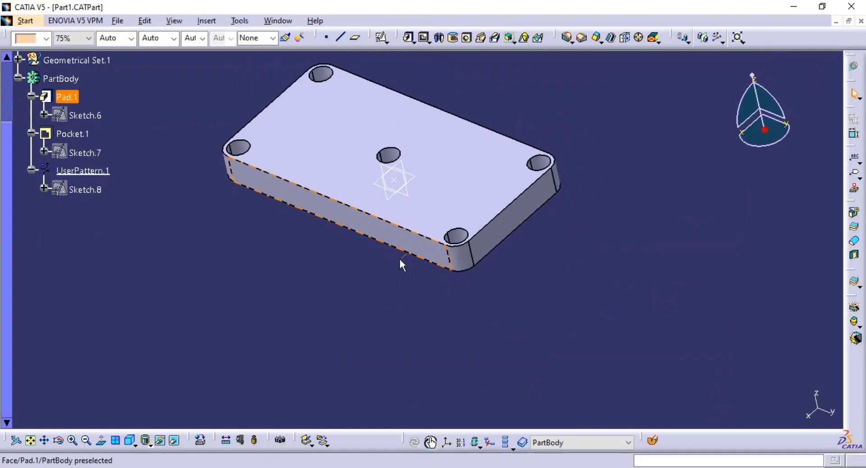
middle_drag(400, 260, 422, 307)
drag(498, 107, 352, 315)
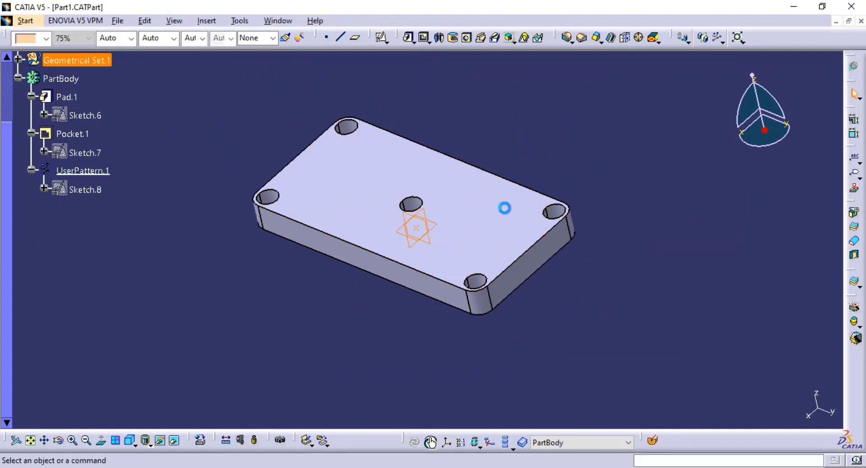
middle_drag(505, 224, 350, 290)
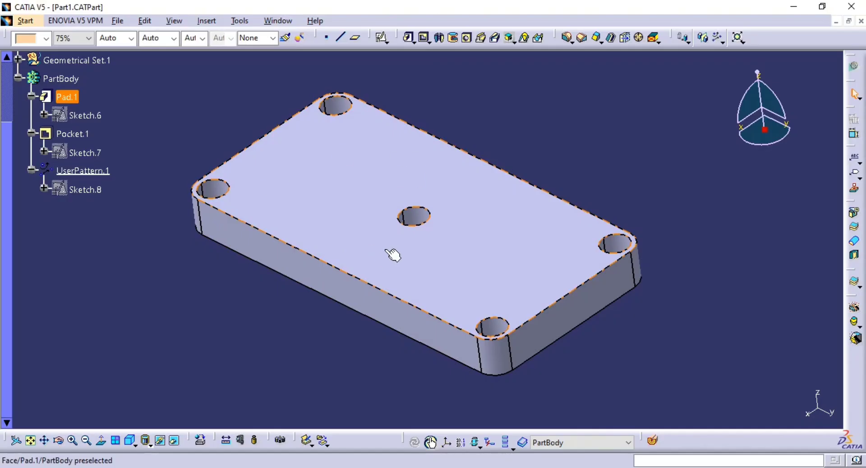
middle_drag(621, 218, 629, 260)
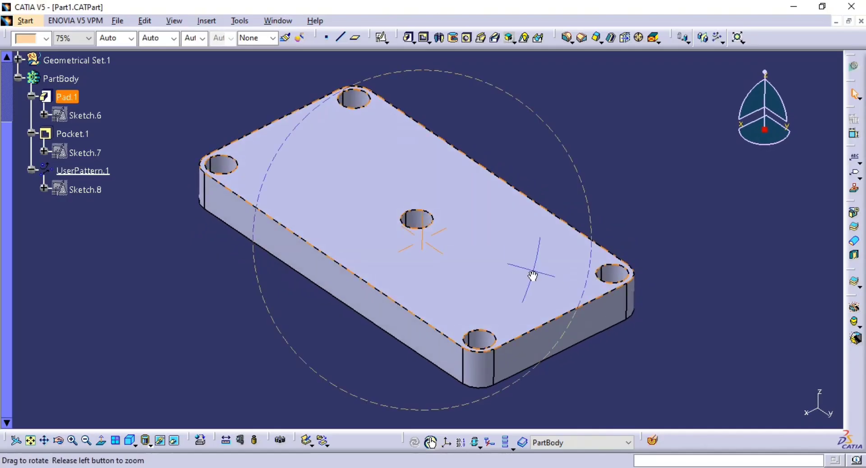
middle_drag(533, 273, 556, 230)
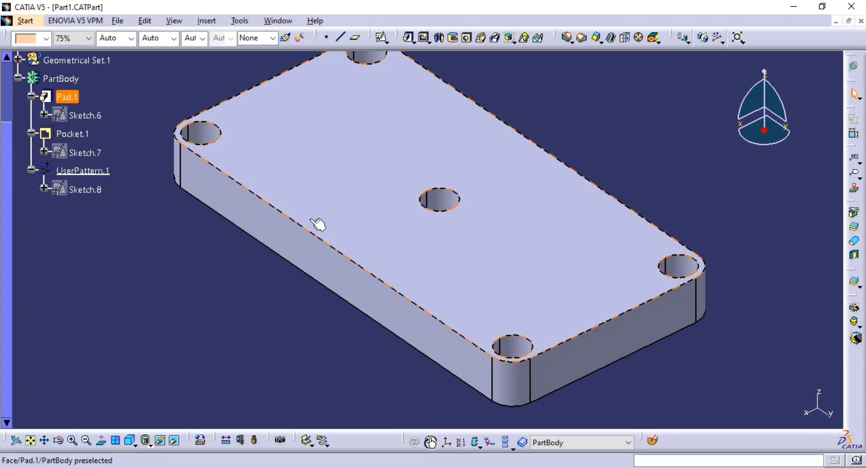
middle_drag(307, 219, 283, 275)
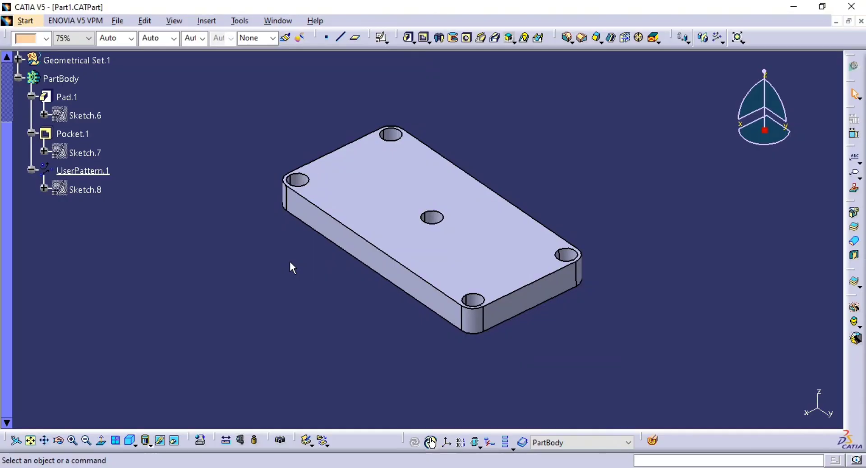
ctrl+middle_drag(404, 286, 404, 266)
middle_click(452, 214)
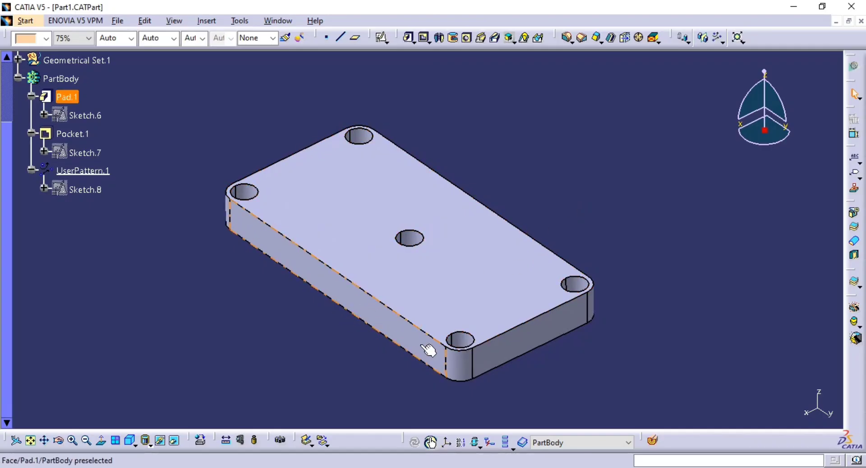
middle_drag(576, 314, 510, 289)
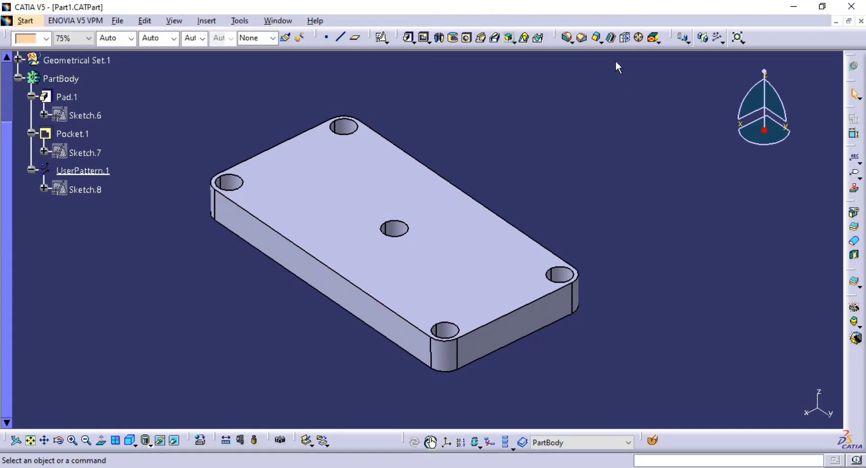
- Start a draft on the plate's outer side faces, using the plate's underside as the neutral element
click(596, 39)
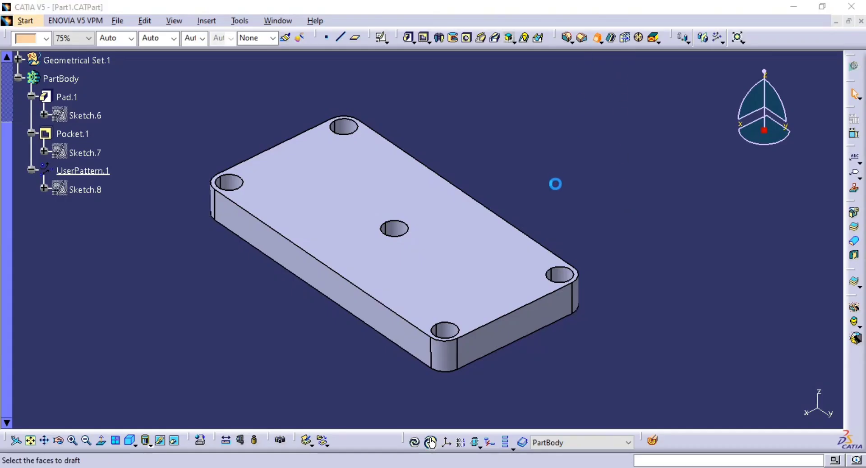
middle_drag(523, 203, 489, 153)
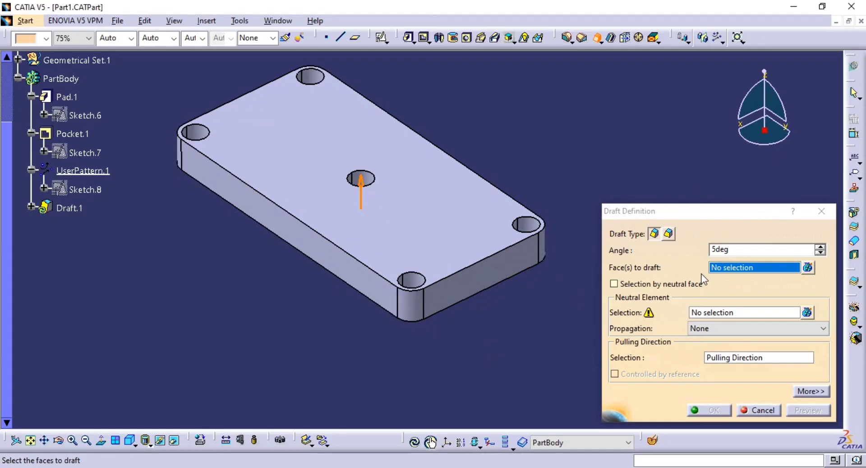
click(743, 269)
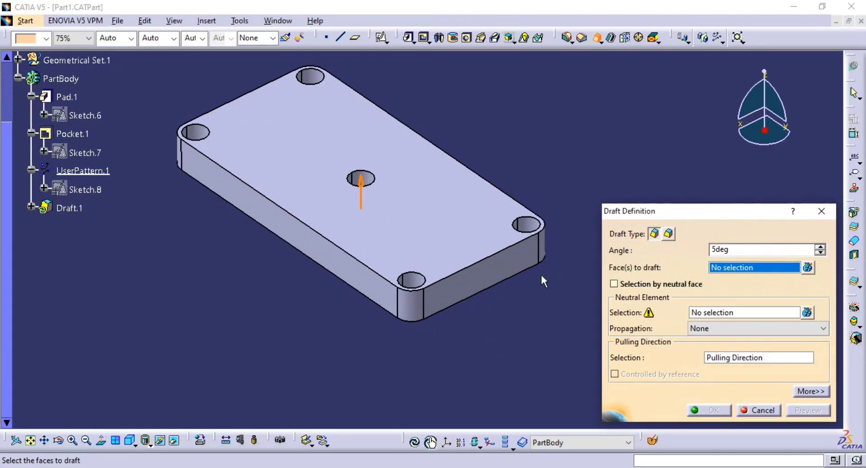
click(487, 281)
middle_drag(515, 279, 450, 273)
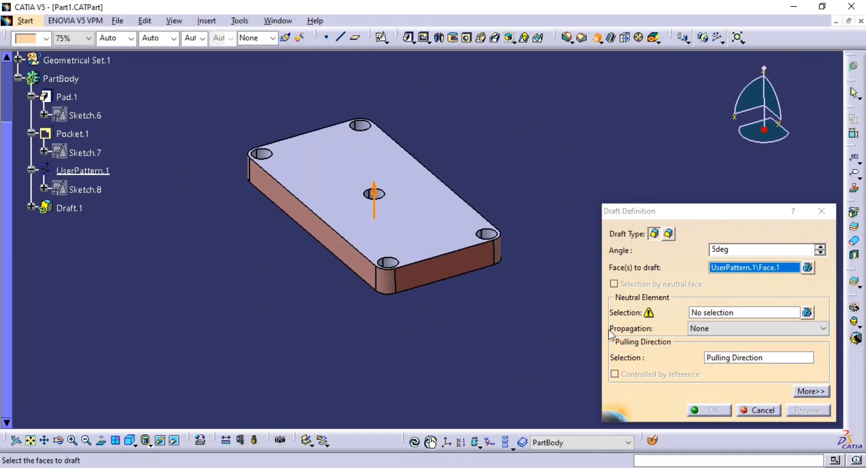
click(745, 314)
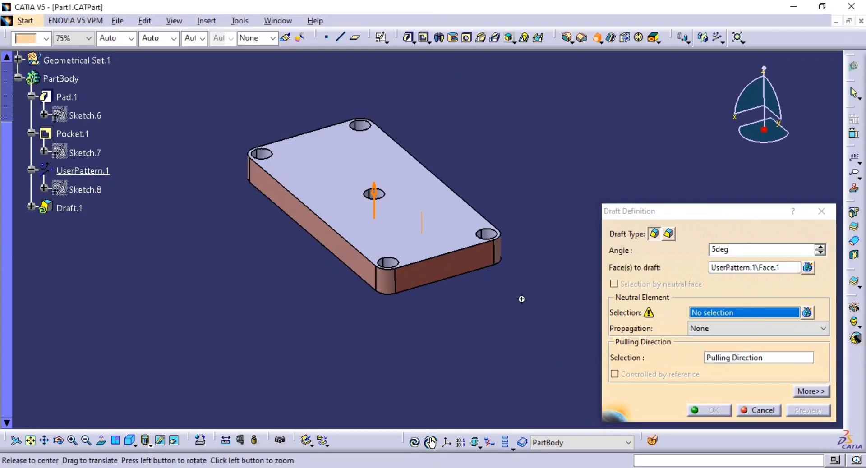
ctrl+middle_drag(522, 299, 524, 264)
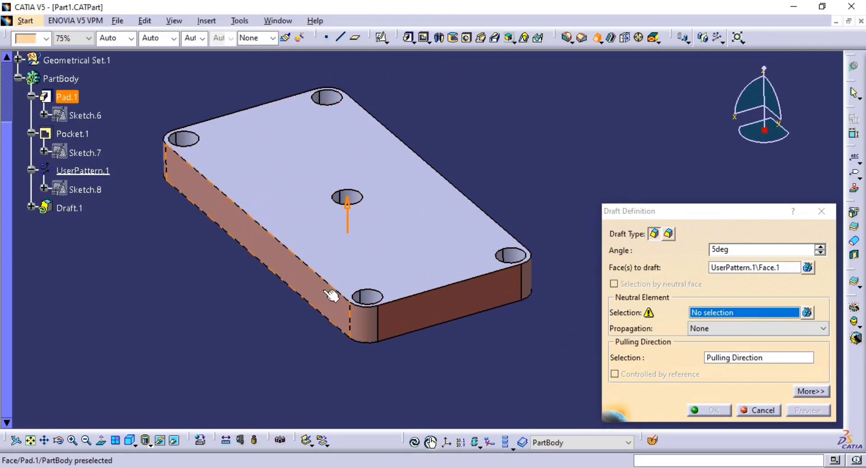
middle_drag(339, 298, 257, 303)
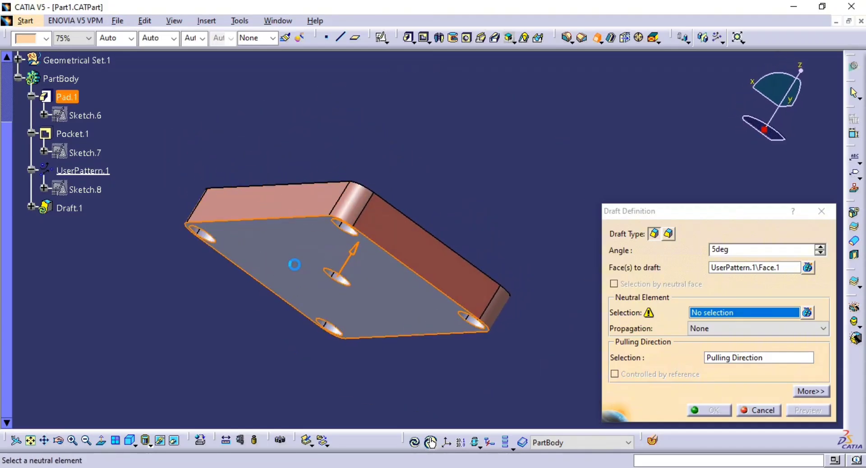
click(290, 264)
middle_drag(300, 218, 435, 303)
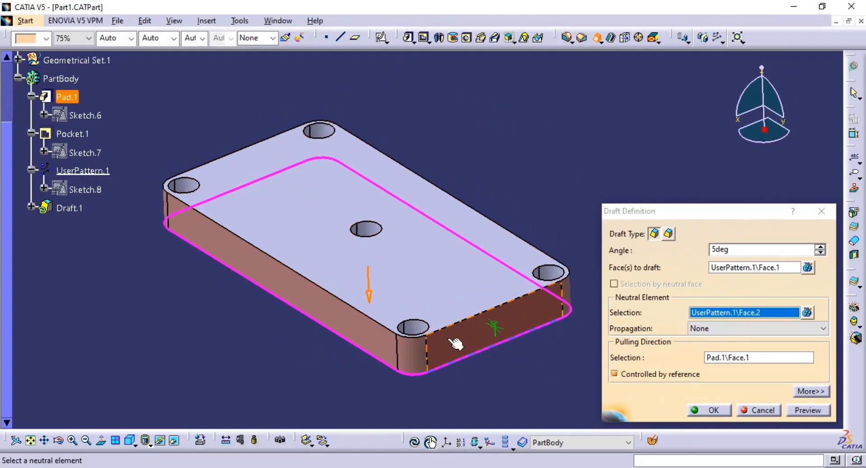
- Set the draft's pulling direction to the Z axis, preview it, and create the draft with a 5-degree angle
click(740, 359)
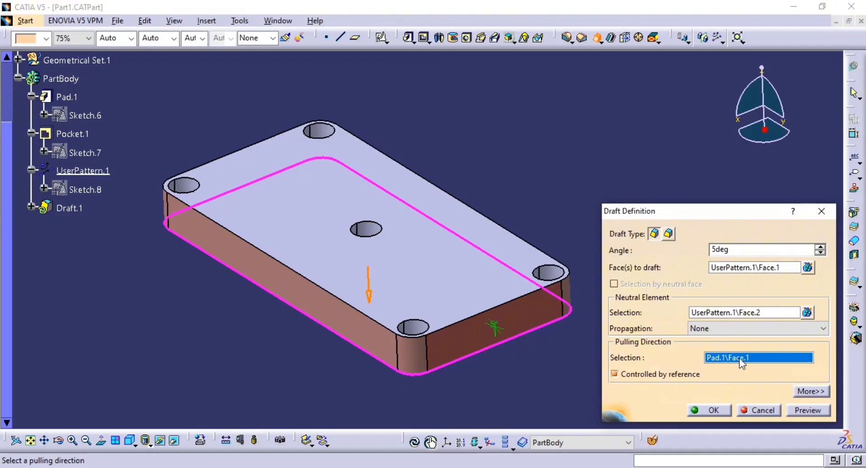
right_click(741, 362)
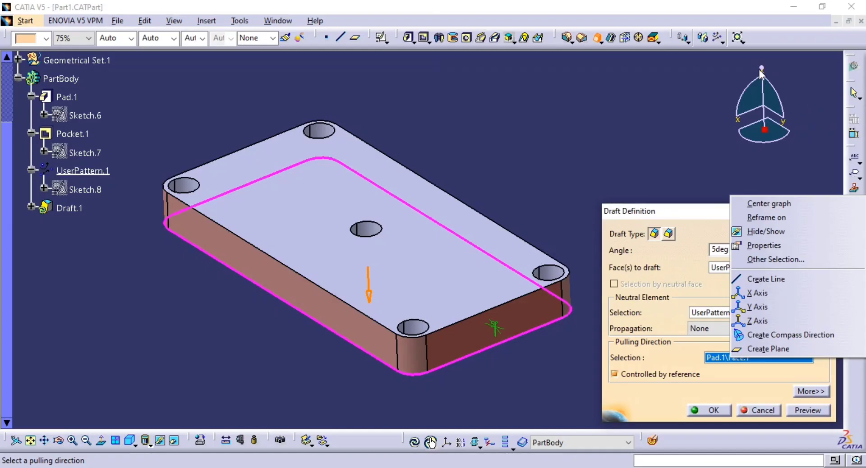
click(759, 321)
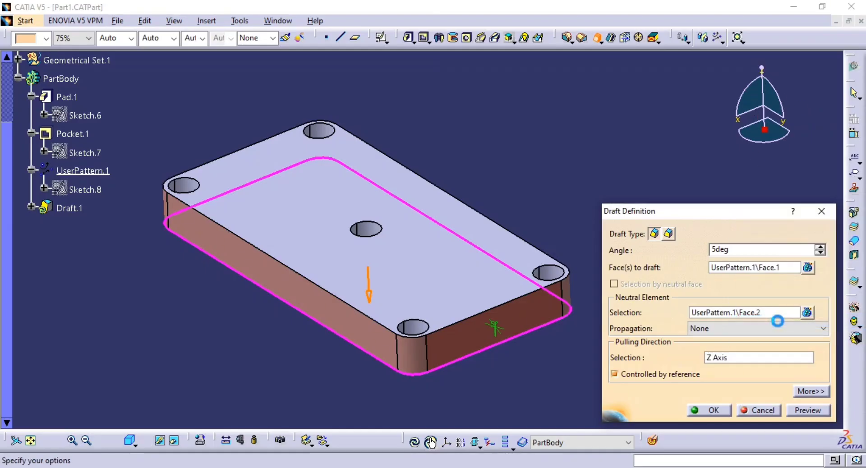
click(805, 411)
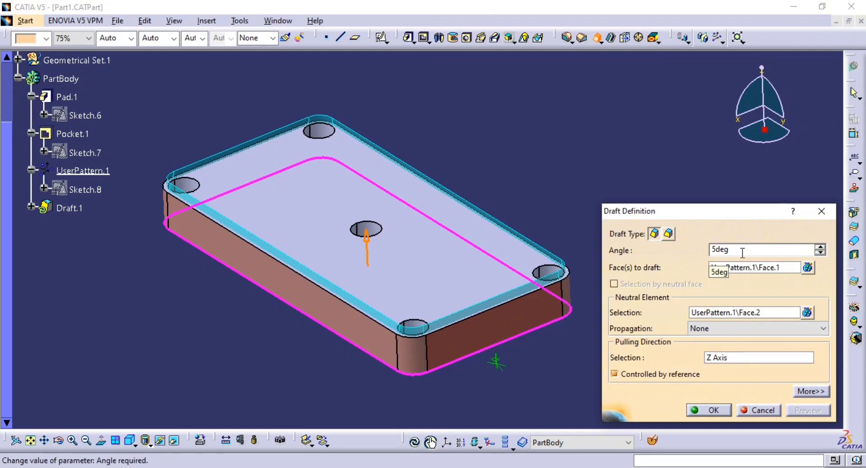
drag(742, 253, 530, 255)
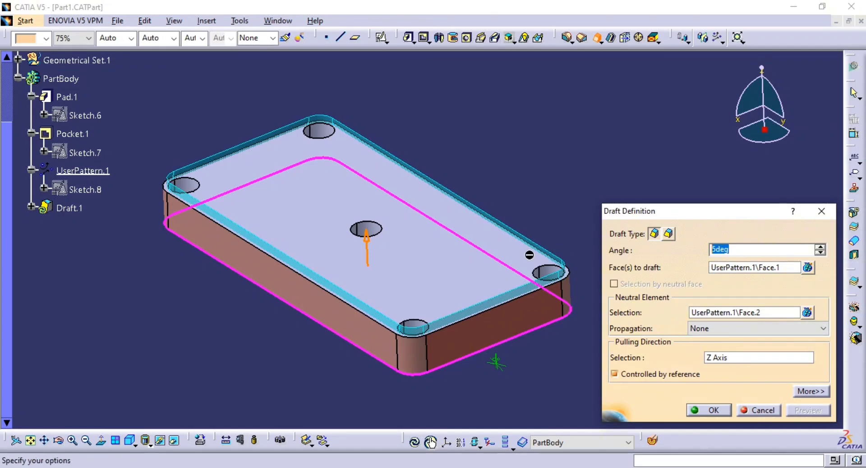
click(708, 411)
- Switch to the front view and examine the taper on the plate's drafted sides
middle_drag(619, 381, 459, 375)
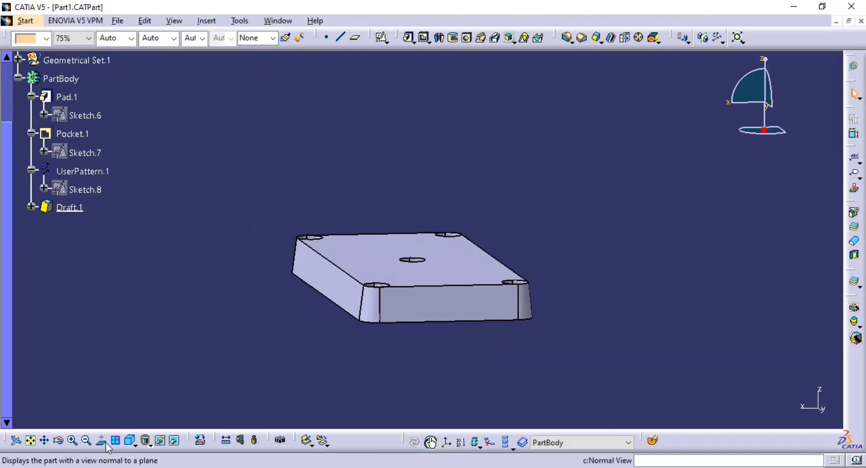
click(135, 445)
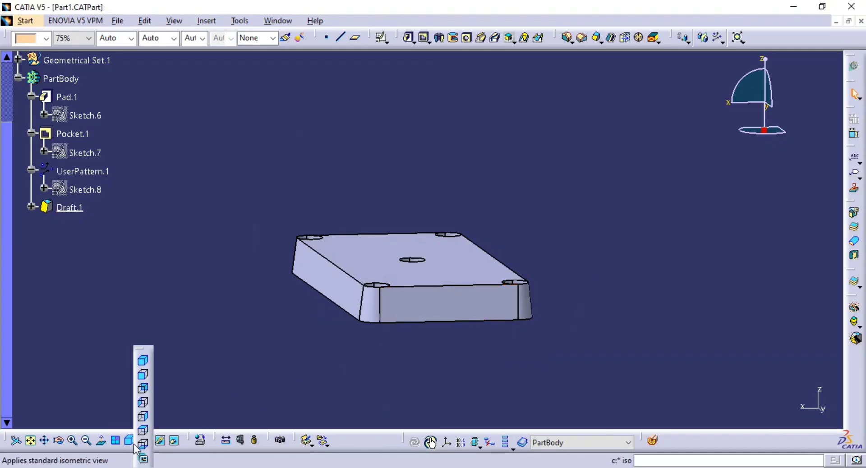
click(143, 379)
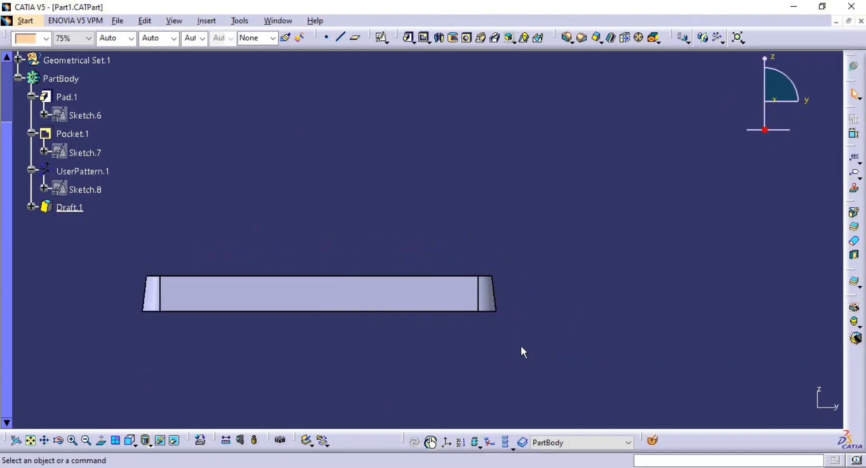
middle_drag(522, 351, 636, 256)
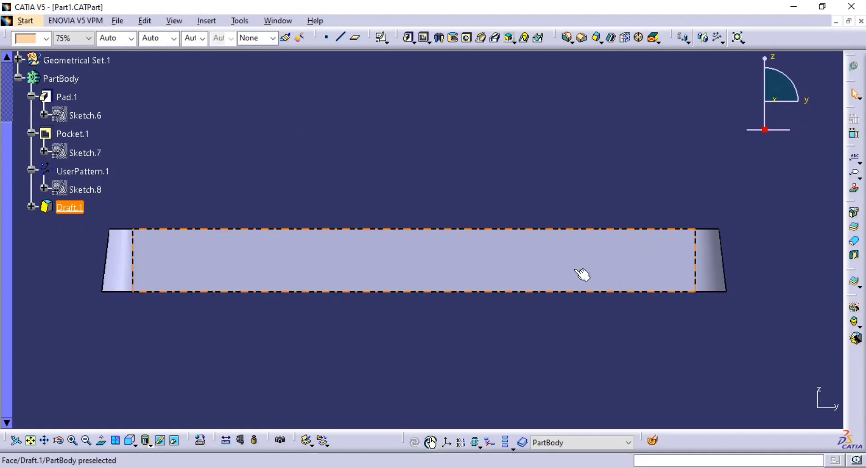
middle_drag(582, 275, 623, 295)
- Define the user pattern as the in-work object and inspect the plate's side profile without the draft
double_click(83, 172)
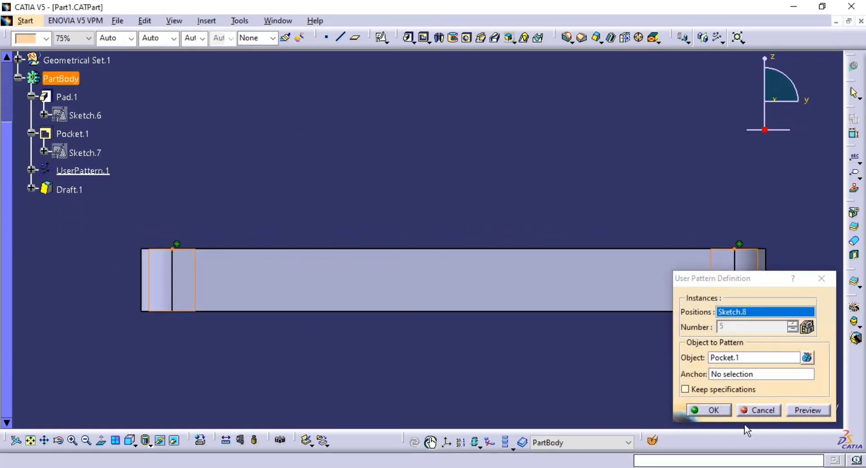
click(760, 409)
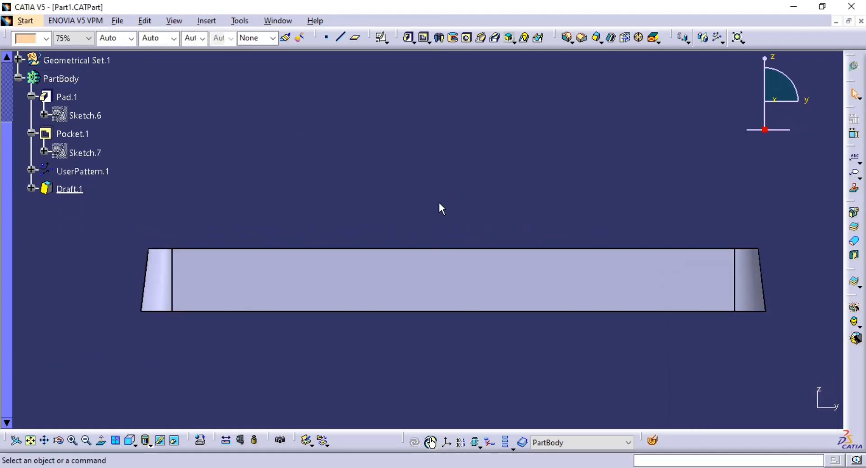
right_click(82, 171)
click(139, 235)
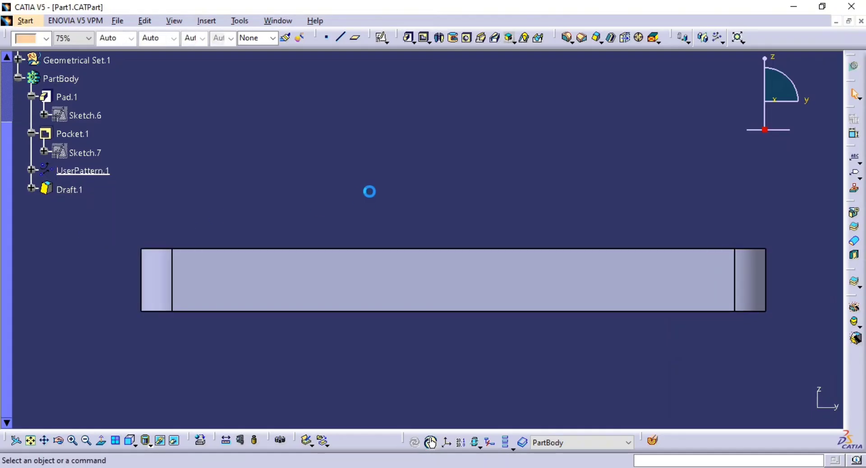
middle_drag(369, 191, 392, 171)
middle_drag(398, 168, 545, 146)
middle_drag(255, 277, 262, 237)
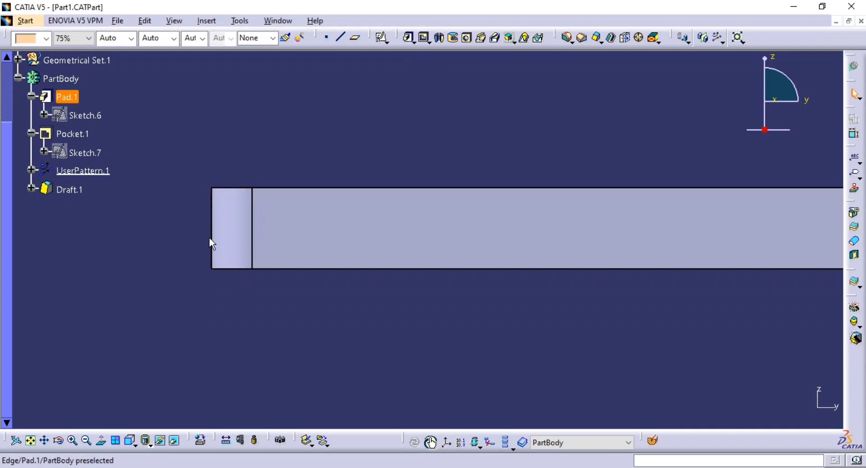
- Define the draft as the in-work object and inspect the plate's tapered end
click(68, 192)
right_click(67, 192)
click(124, 250)
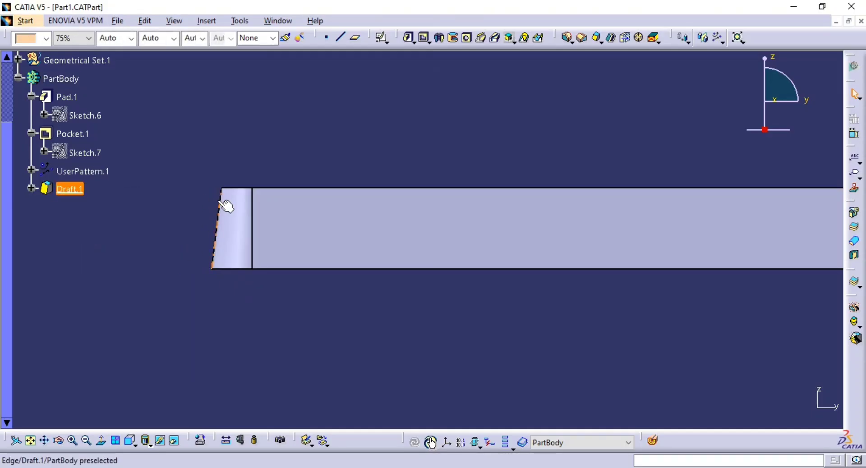
middle_drag(221, 204, 229, 275)
middle_drag(406, 246, 379, 139)
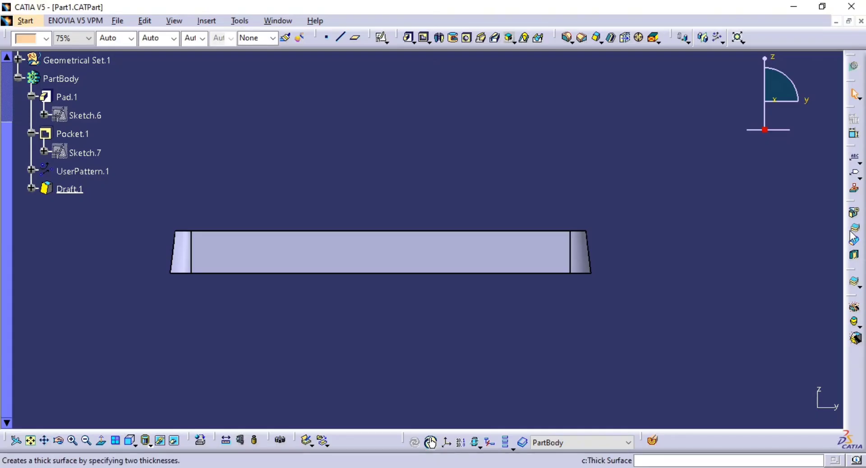
middle_drag(589, 243, 603, 220)
middle_drag(602, 156, 508, 168)
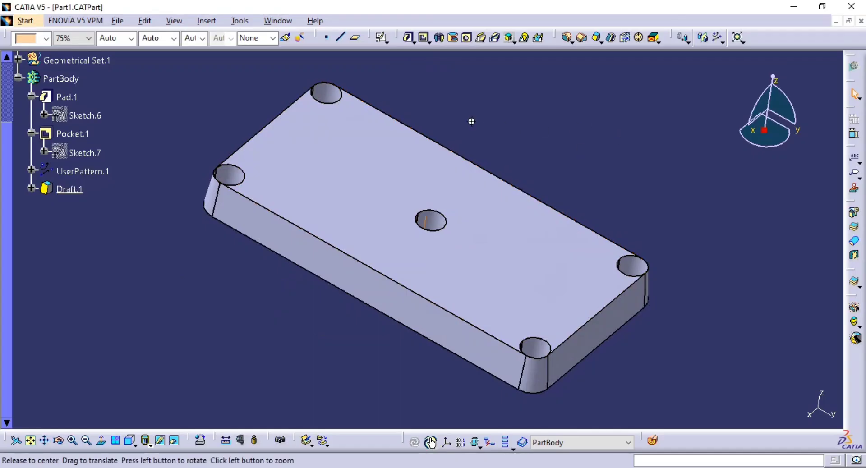
middle_drag(472, 122, 444, 131)
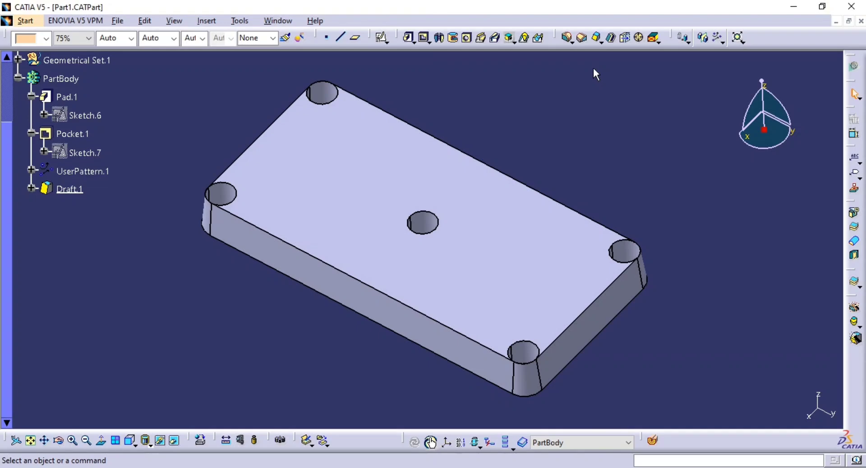
middle_drag(521, 130, 519, 159)
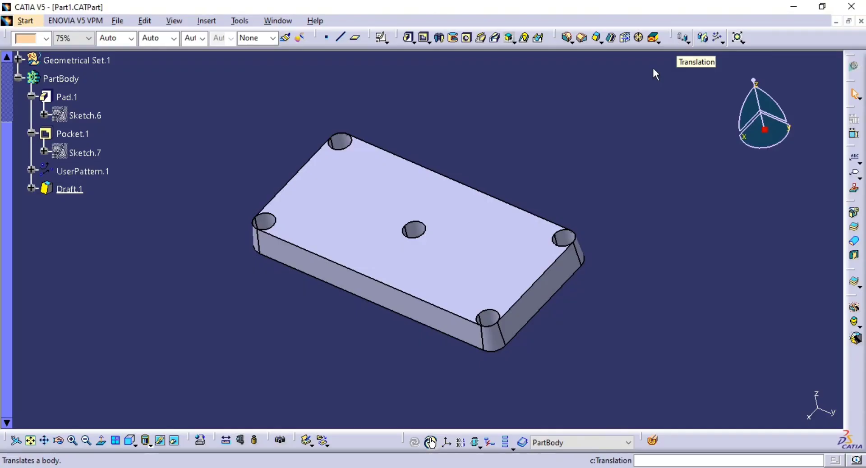
middle_drag(334, 217, 342, 152)
mouse_move(483, 208)
middle_down()
mouse_move(491, 192)
mouse_move(501, 213)
mouse_move(563, 215)
middle_up()
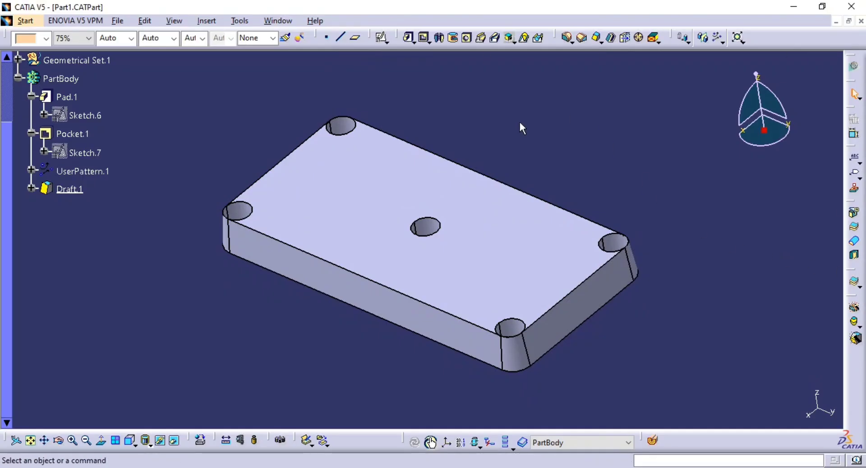
middle_drag(623, 187, 662, 206)
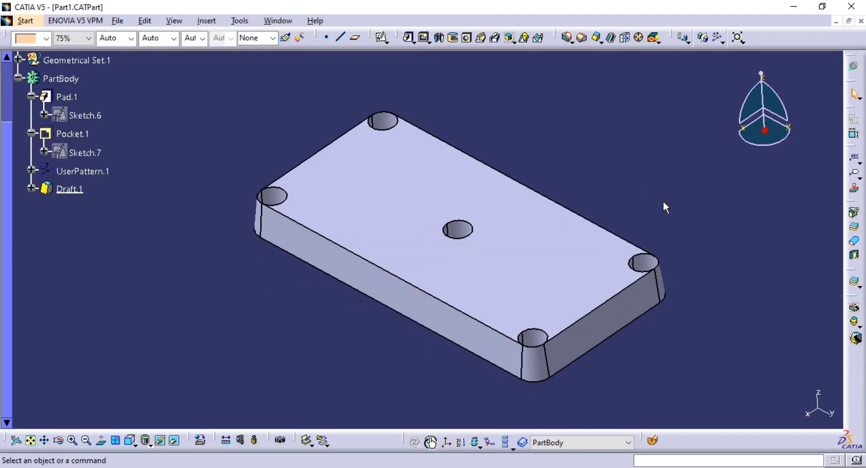